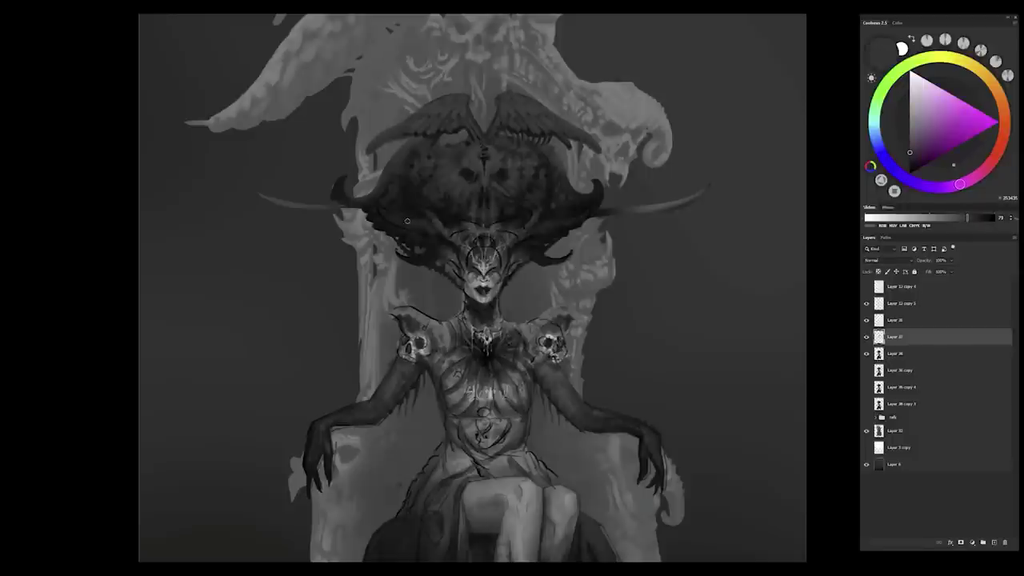
Step: Refine the shading of the horned headdress on the selected paint layer with dark tones sampled from the painting
left_click(436, 253, "alt")
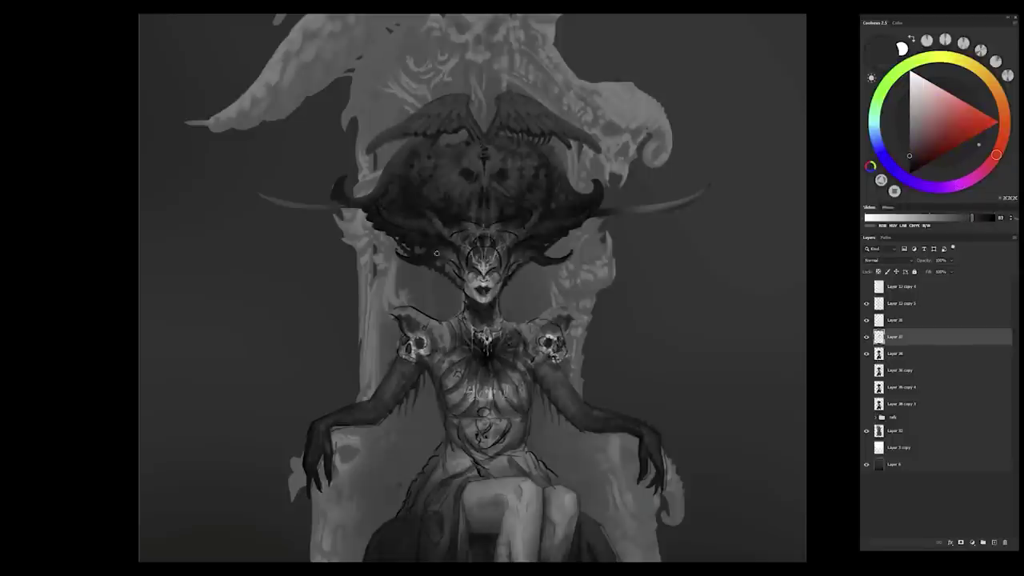
left_click(554, 192, "alt")
left_click(397, 207, "alt")
left_click(388, 189, "alt")
left_click(509, 235, "alt")
Step: Refine the face, mask filigree and the headdress edge above it with greys sampled from the surrounding paint
left_click(483, 275, "alt")
scroll(499, 279, "up", 2)
left_click(499, 279, "alt")
left_click(467, 256, "alt")
left_click(490, 251, "alt")
left_click(483, 260, "alt")
left_click(480, 266, "alt")
left_click(496, 276, "alt")
left_click(478, 268, "alt")
left_click(480, 267, "alt")
left_click(480, 268, "alt")
left_click(456, 239, "alt")
left_click(458, 237, "alt")
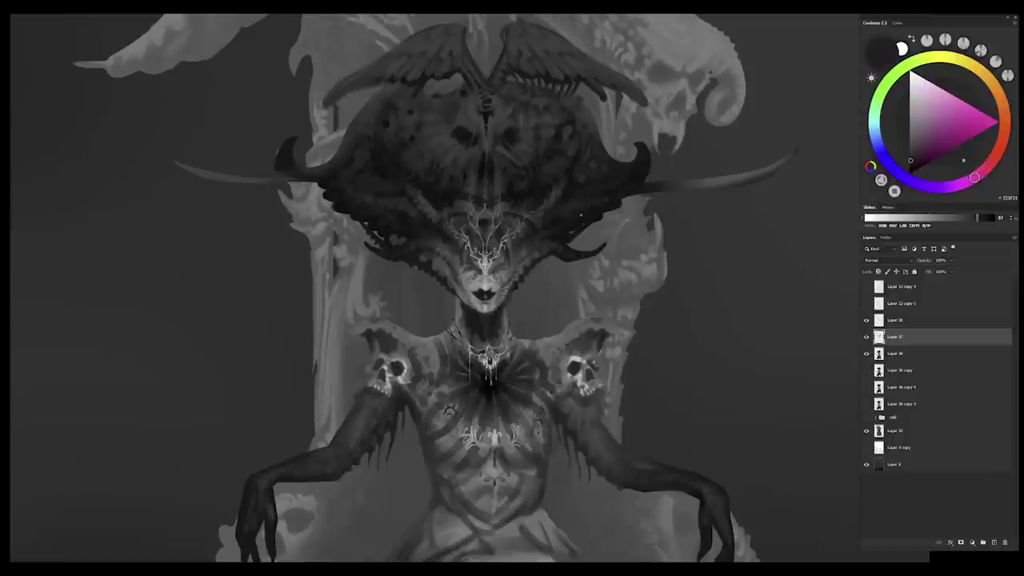
Step: Blend the figure's chest, neck and shoulder areas with mid greys sampled from the torso and headdress
left_click(436, 404, "alt")
left_click(397, 232, "alt")
left_click(466, 274, "alt")
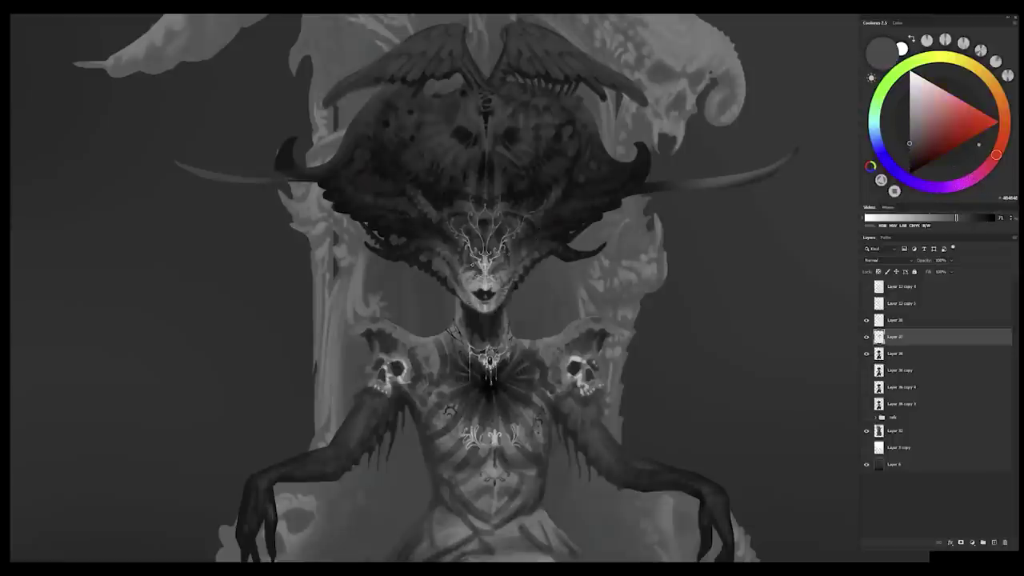
mouse_move(512, 288)
left_mouse_down()
mouse_move(548, 275)
mouse_move(512, 336)
left_mouse_up()
left_click(477, 302, "alt")
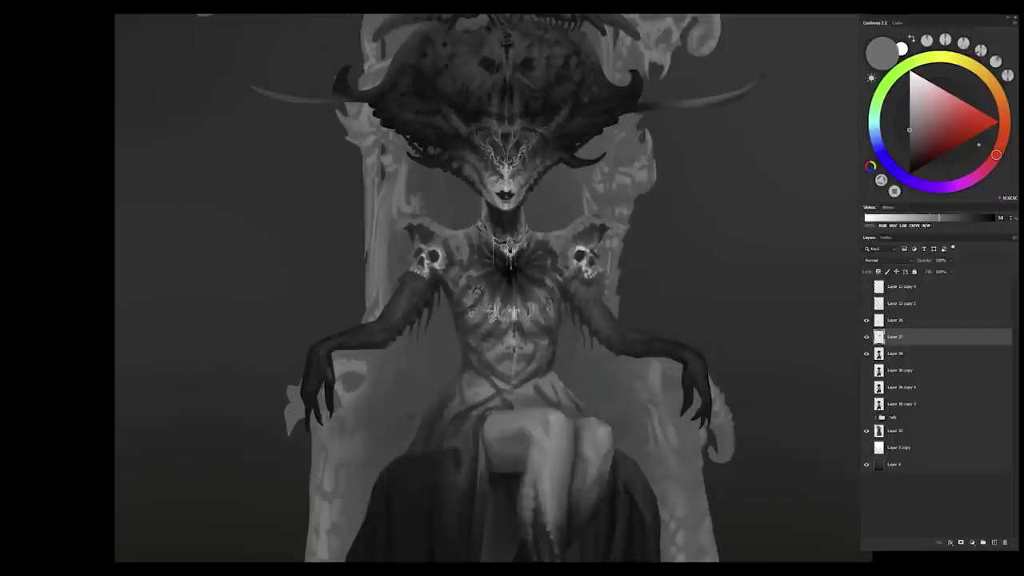
left_click(472, 290, "alt")
left_click(477, 234, "alt")
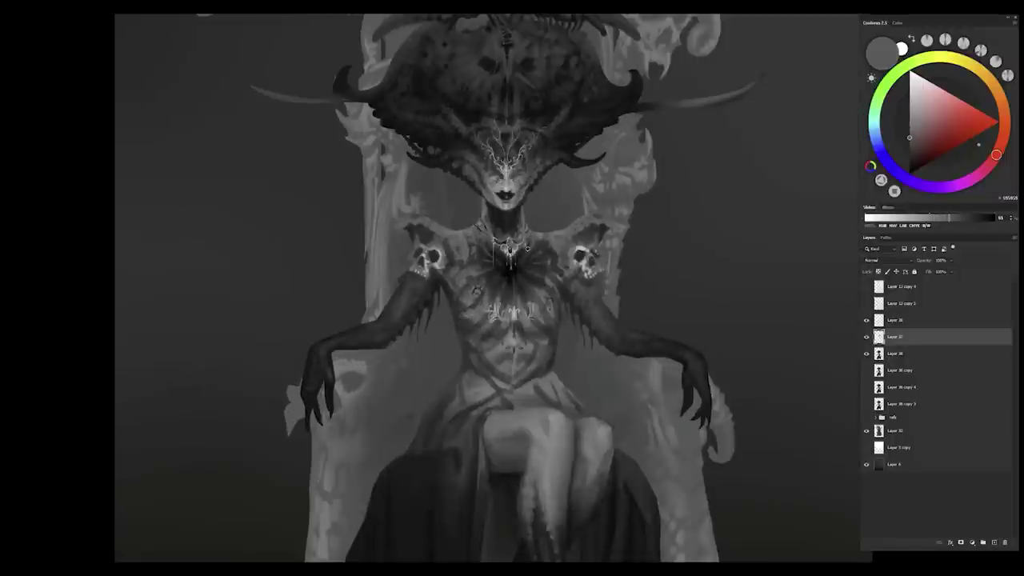
Step: Shade the bodice below the necklace and around the chest ornament with sampled greys
left_click(527, 249, "alt")
left_click(547, 319, "alt")
left_click(547, 319)
left_click(550, 305, "alt")
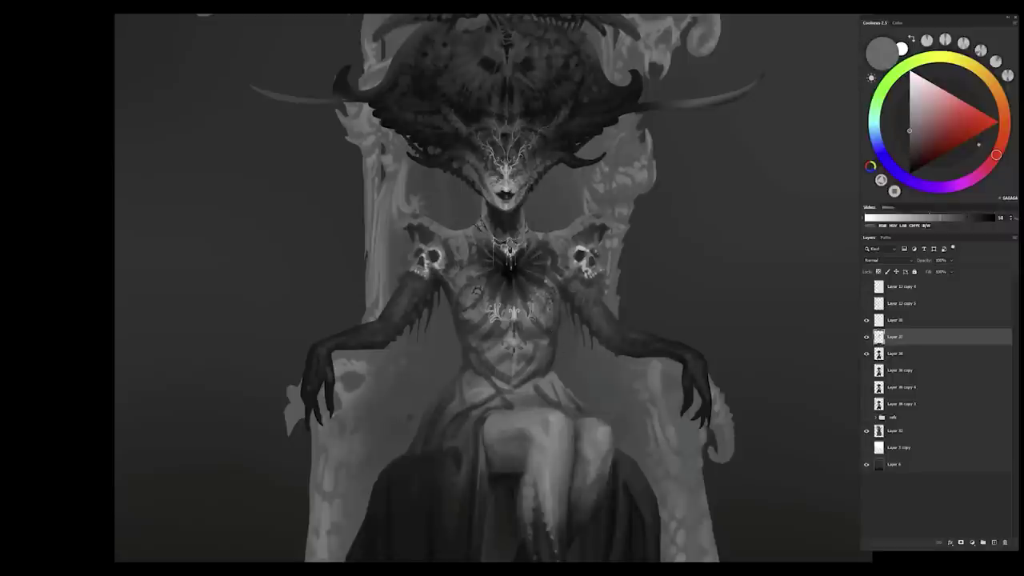
left_click(512, 283)
left_click(512, 287, "alt")
left_click(512, 287, "alt")
Step: Touch up both sides of the bodice with sampled greys and compare the painting with the paint layer hidden and shown
left_click(465, 301, "alt")
left_click(464, 302)
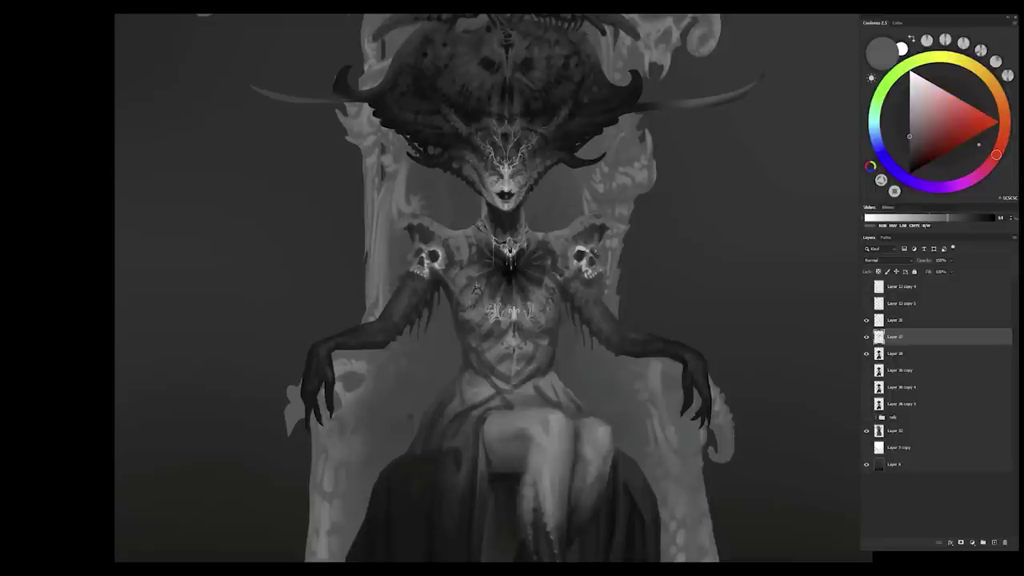
left_click(553, 282, "alt")
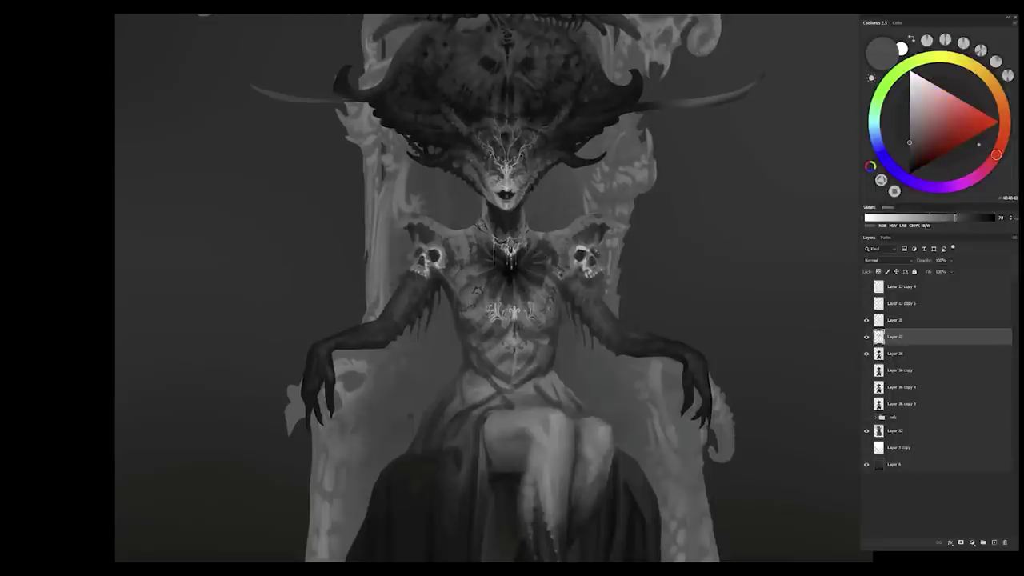
scroll(548, 376, "down", 2)
scroll(528, 423, "up", 2)
left_click(866, 336, "alt")
left_click(866, 337, "alt")
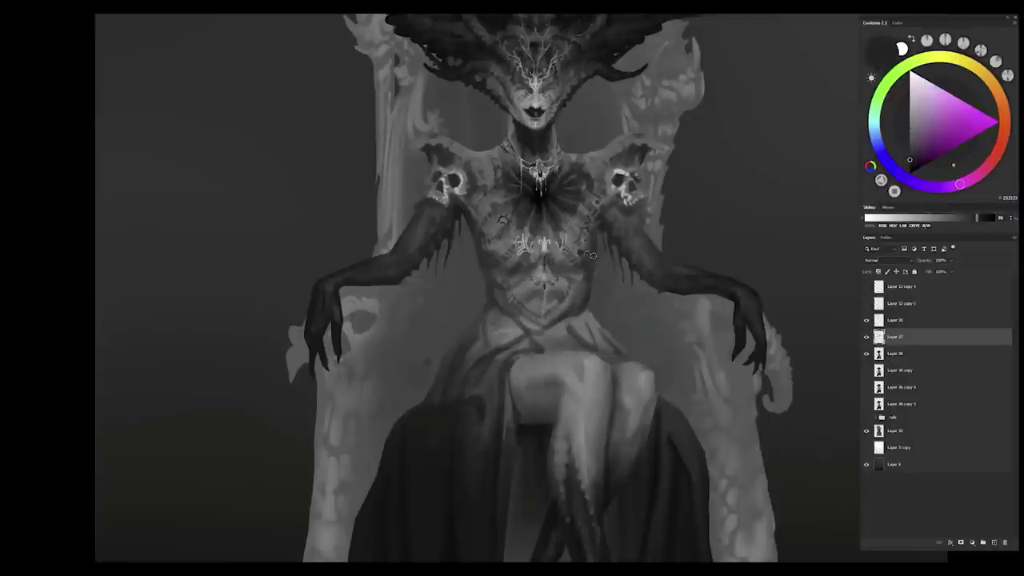
Step: Rework the waist, the skirt folds beside the legs and the shadow under the knee with sampled dark greys
left_click(493, 273, "alt")
left_click_drag(488, 264, 477, 318)
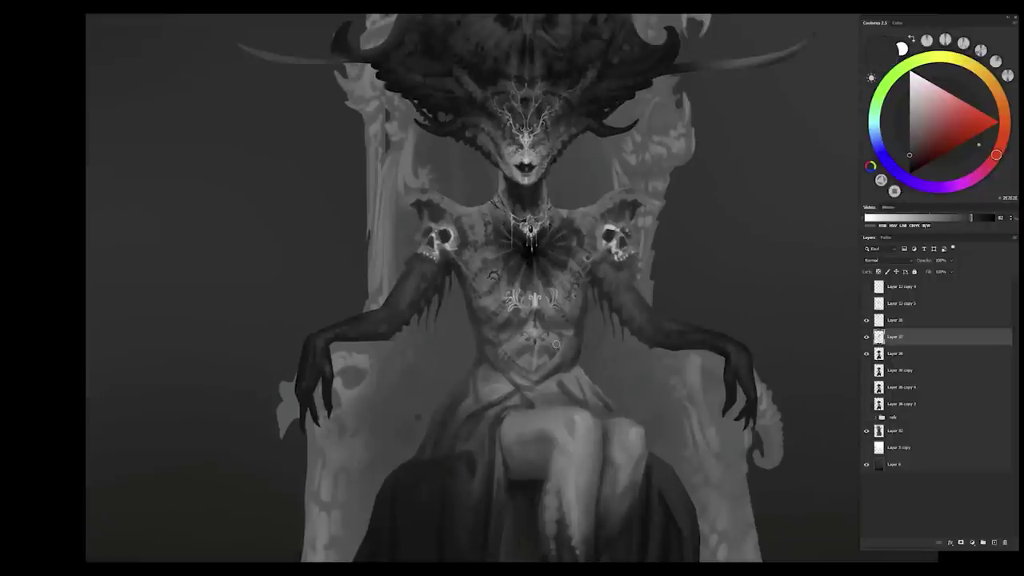
left_click_drag(555, 343, 563, 290)
left_click(511, 389, "alt")
left_click(511, 389, "alt")
left_click(504, 396, "alt")
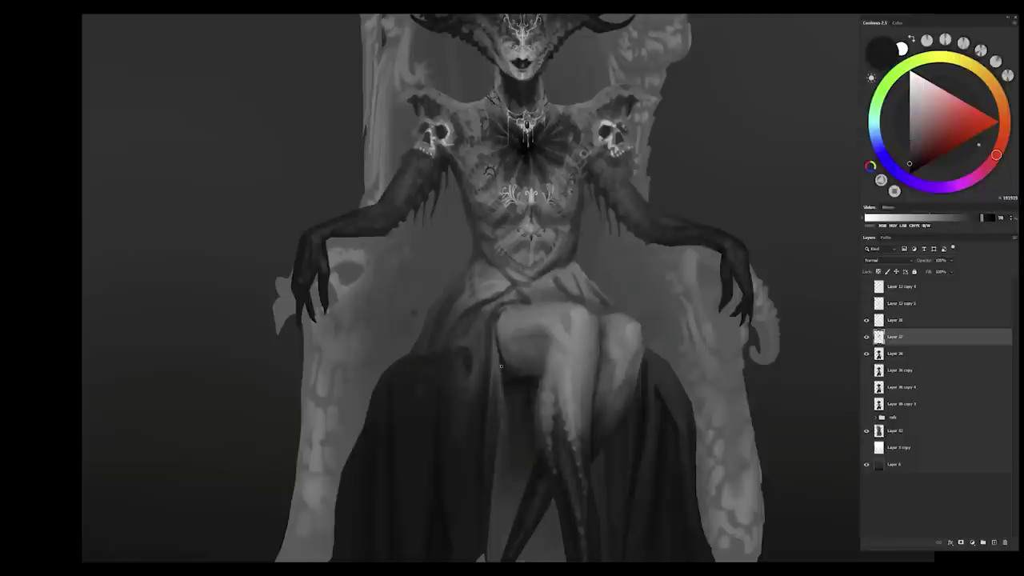
left_click(517, 441, "alt")
scroll(496, 384, "down", 3)
scroll(661, 376, "up", 1)
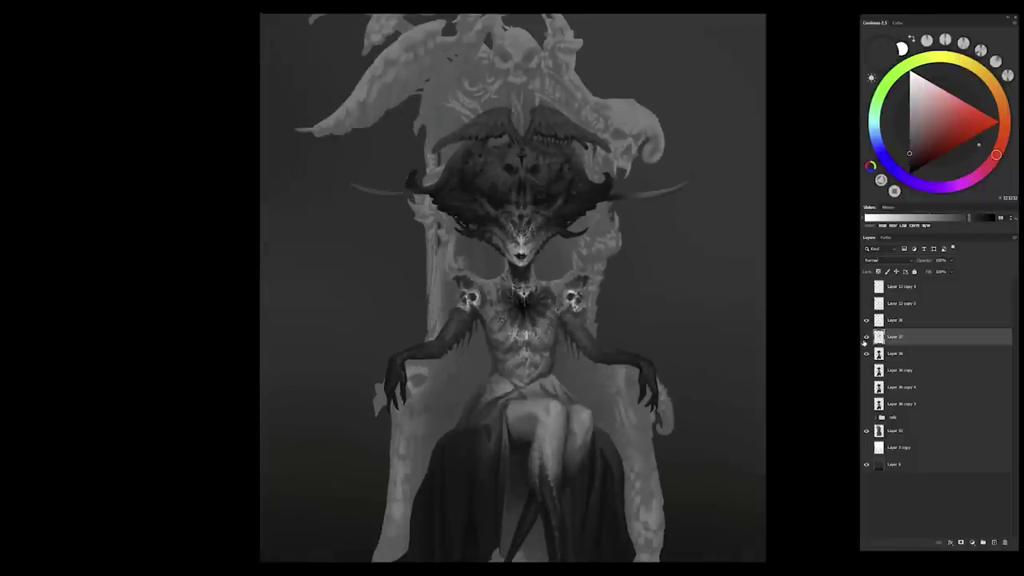
Step: Try painting thin dark strands hanging from the long horns and beside the face, using the sketch layer as a guide
scroll(532, 450, "up", 1)
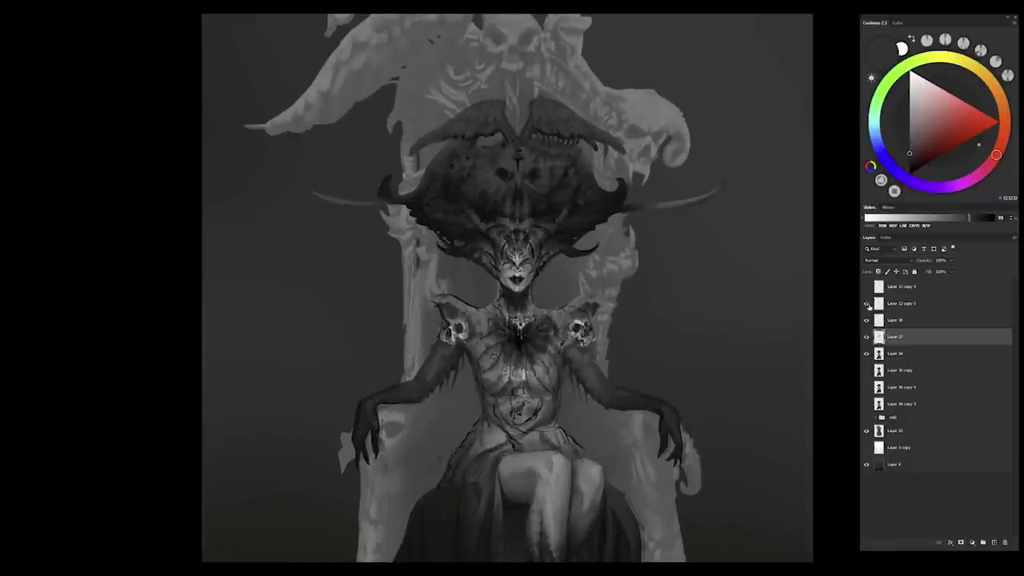
scroll(507, 214, "up", 2)
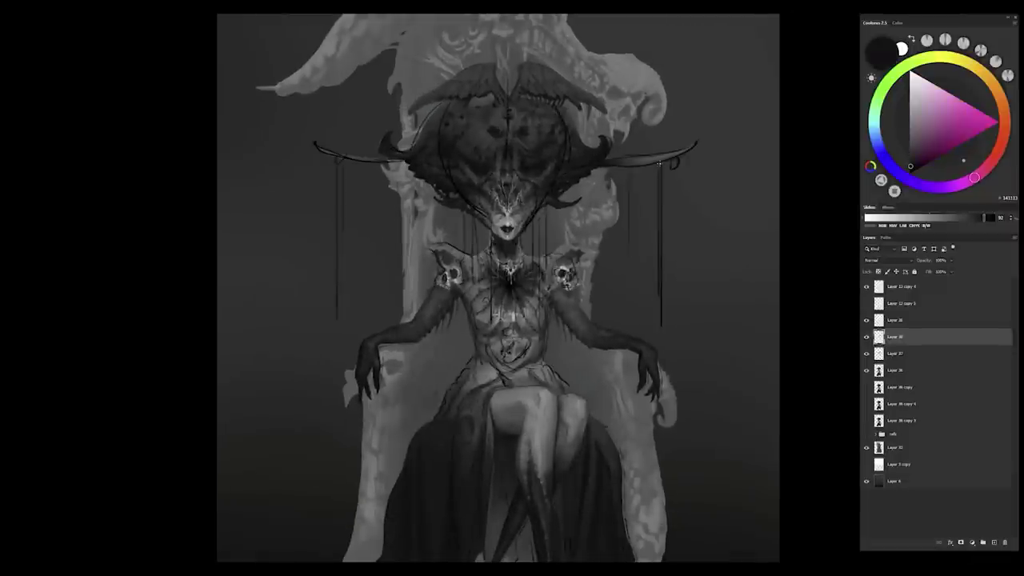
mouse_move(658, 164)
left_mouse_down()
mouse_move(659, 336)
mouse_move(629, 269)
left_mouse_up()
left_click_drag(336, 163, 337, 332)
left_click_drag(394, 160, 394, 296)
mouse_move(475, 214)
left_mouse_down()
mouse_move(475, 310)
mouse_move(464, 252)
left_mouse_up()
left_click_drag(533, 224, 533, 268)
left_click_drag(547, 205, 547, 330)
Step: Add a new layer and paint one long thin dark strand hanging from the left horn
key("ctrl+minus")
key("ctrl+minus")
key("ctrl+plus")
left_click(865, 353)
key("ctrl+minus")
key("ctrl+plus")
key("ctrl+shift+alt+n")
key("ctrl+minus")
left_click_drag(617, 168, 617, 291)
key("ctrl+z")
left_click_drag(374, 292, 374, 165)
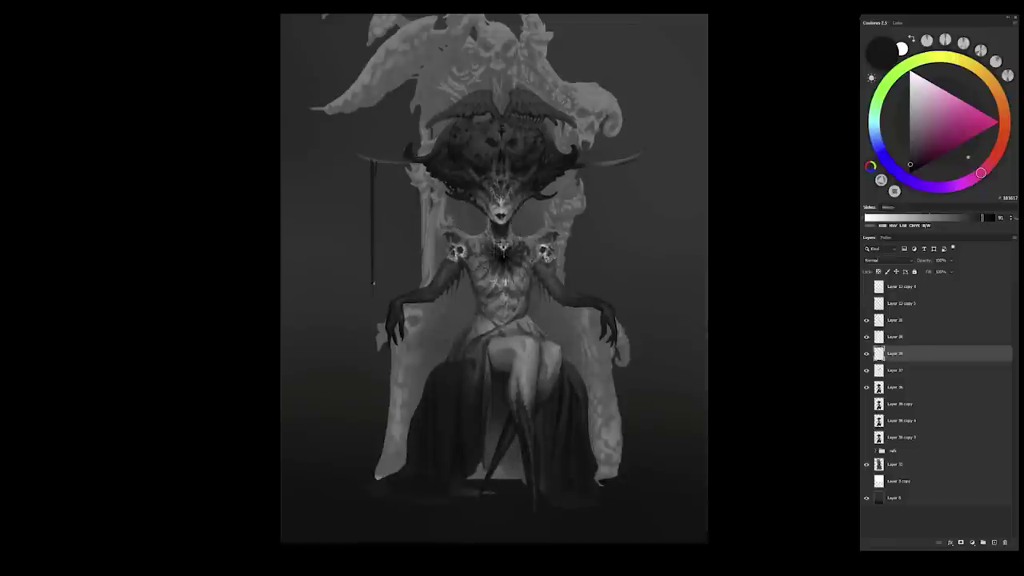
Step: Darken the two long horns and paint a matching long strand hanging from the right horn
key("ctrl+shift+alt+n")
left_click_drag(584, 161, 646, 148)
left_click_drag(403, 162, 360, 157)
key("ctrl+z")
left_click(374, 164, "alt")
right_click(617, 178)
left_click_drag(617, 164, 618, 289)
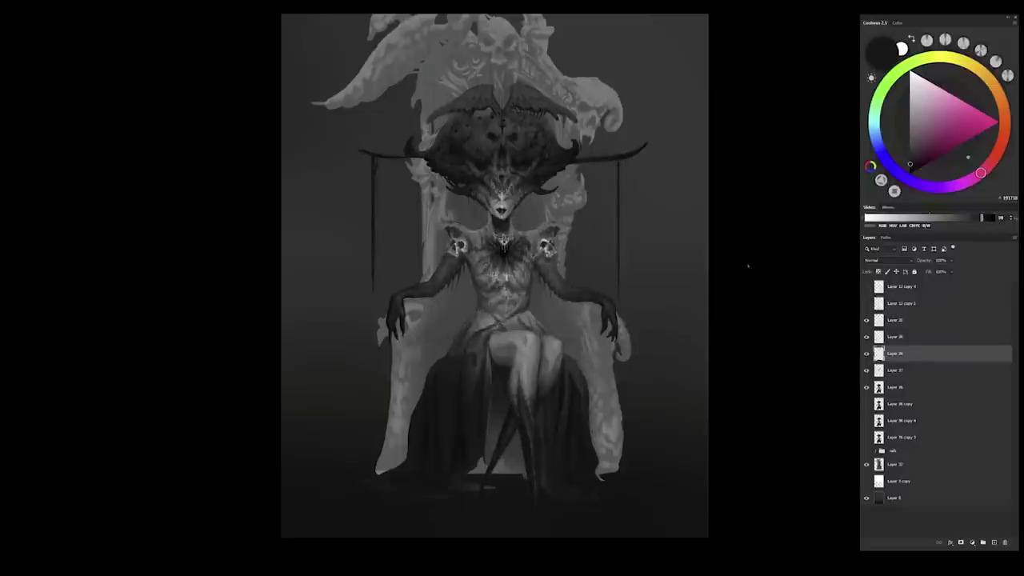
Step: Paint shorter strands hanging from the horns and beside the face, checking their placement against the Layer 12 copy 4 sketch
left_click_drag(595, 160, 597, 211)
left_click(866, 286)
left_click(867, 288)
left_click(866, 286)
left_click(865, 287)
left_click_drag(576, 231, 551, 463)
left_click(866, 286)
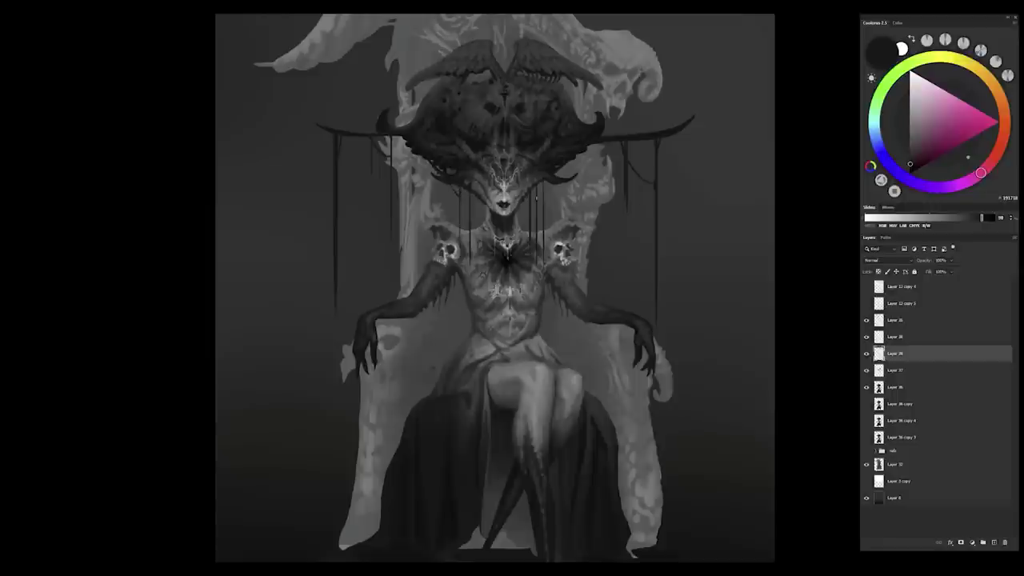
Step: Add fine extra strands and drooping connecting threads along the horns and the headdress's lower edges
left_click_drag(547, 193, 578, 466)
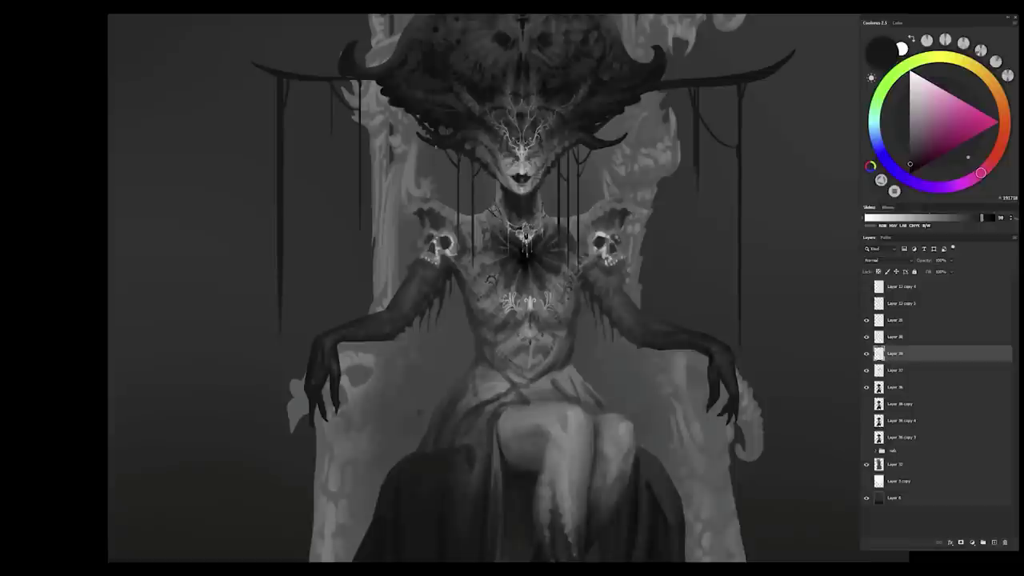
scroll(474, 345, "down", 1)
left_click_drag(631, 240, 640, 232)
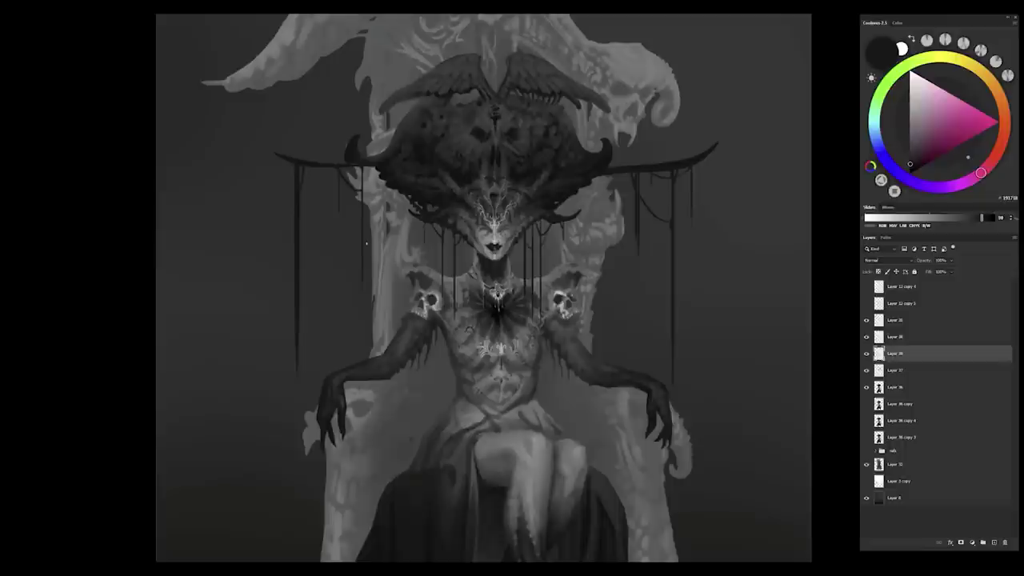
left_click_drag(633, 293, 638, 297)
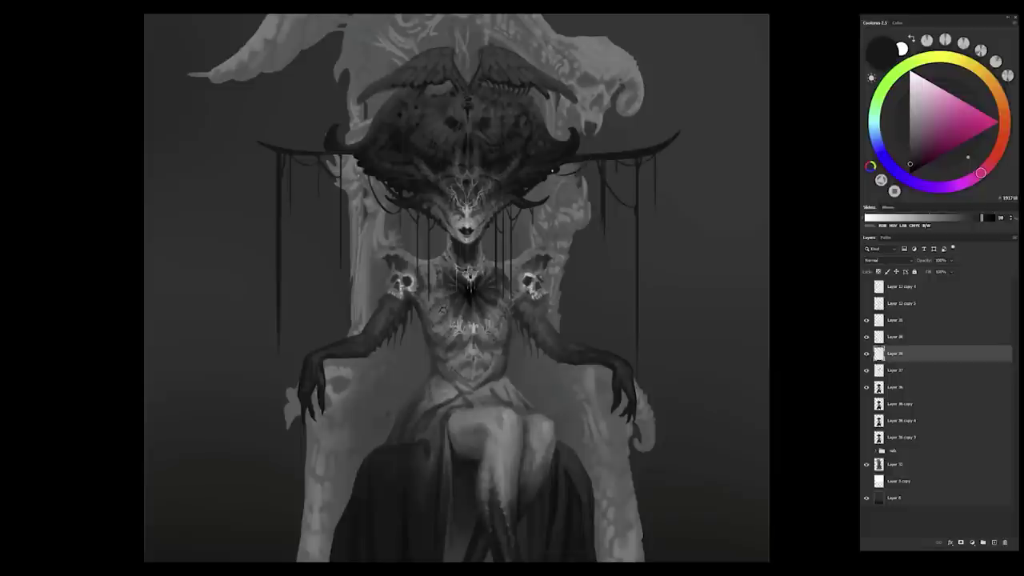
left_click_drag(557, 171, 556, 227)
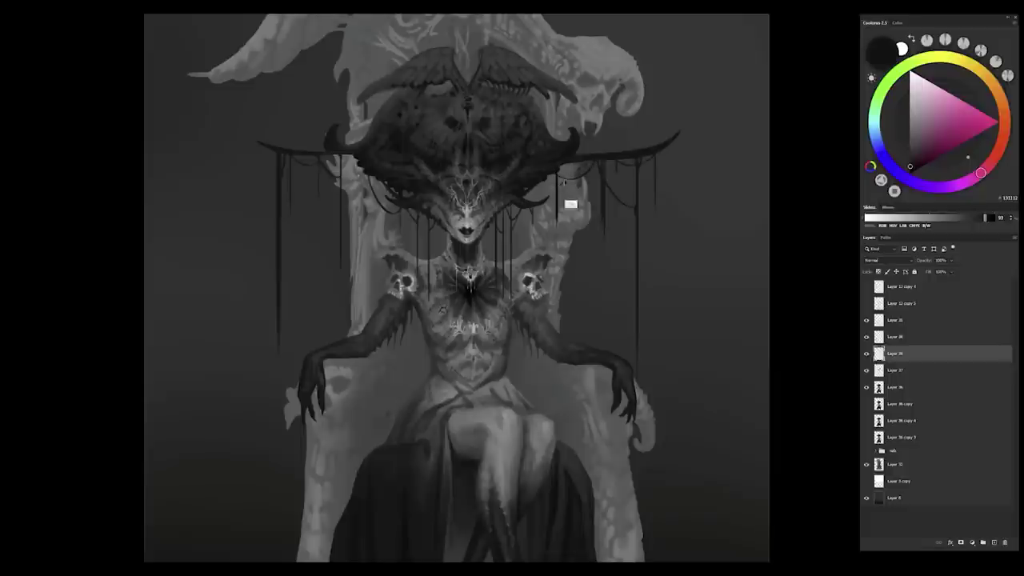
Step: Add a Levels adjustment above the figure layer, brighten its highlights and invert its mask to hide the effect
scroll(558, 180, "down", 2)
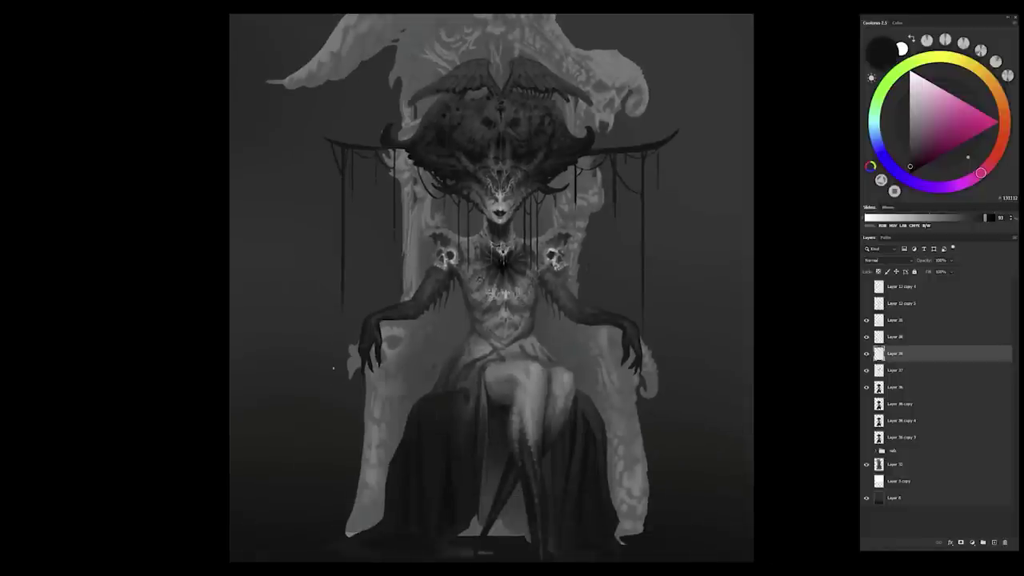
scroll(582, 377, "up", 3)
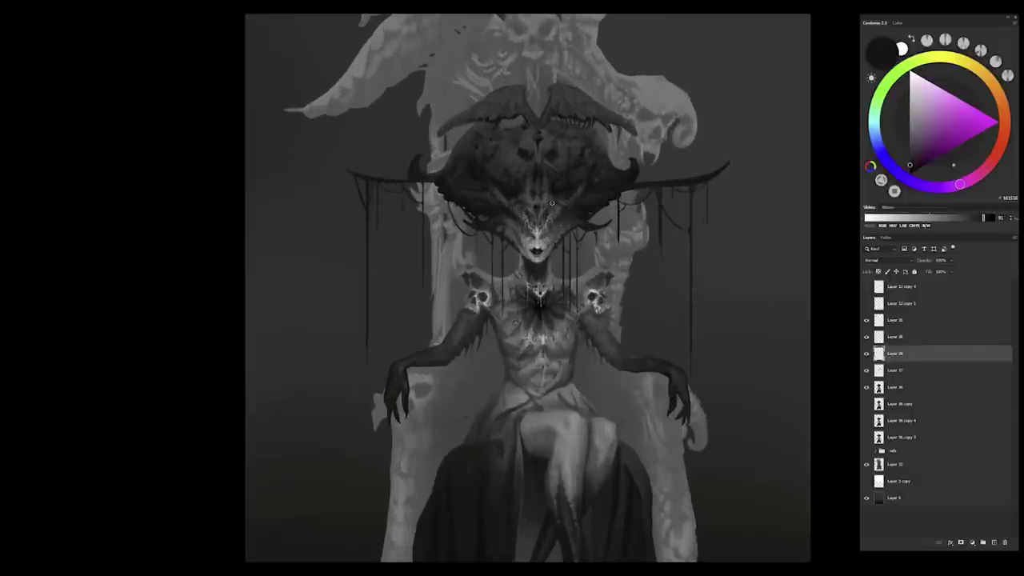
scroll(589, 446, "down", 2)
scroll(549, 360, "up", 3)
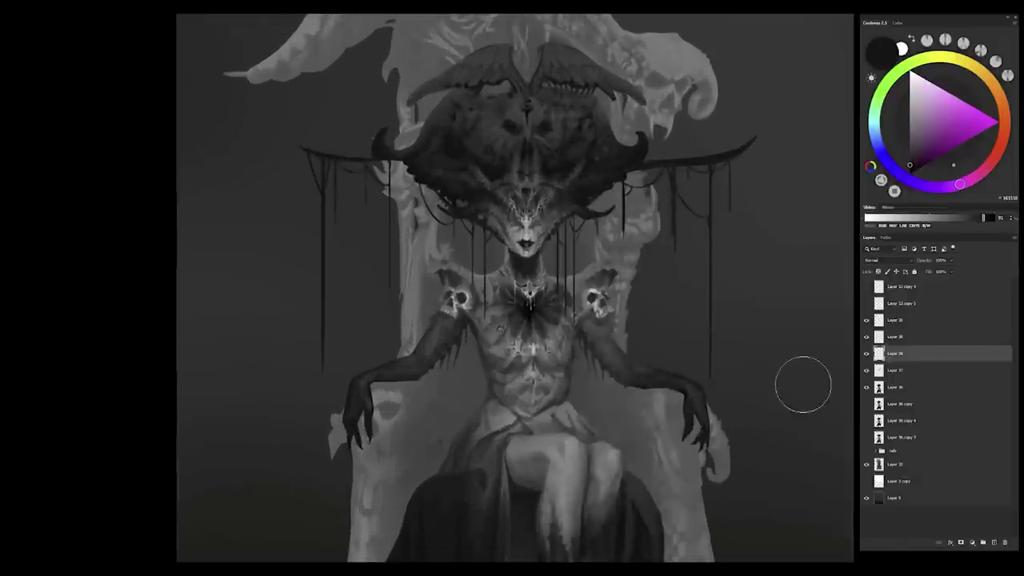
scroll(549, 359, "down", 2)
left_click(971, 542)
left_click(990, 433)
left_click_drag(764, 323, 746, 323)
left_click(694, 247)
key("ctrl+i")
Step: Paint the Levels mask over the headdress to reveal the brightened skull shape, trimming the excess with the opposite colour
left_click_drag(560, 188, 587, 228)
left_click_drag(524, 228, 596, 188)
mouse_move(604, 242)
left_mouse_down()
mouse_move(547, 193)
mouse_move(596, 187)
mouse_move(592, 237)
left_mouse_up()
key("x")
left_click_drag(563, 203, 596, 215)
key("x")
key("ctrl+minus")
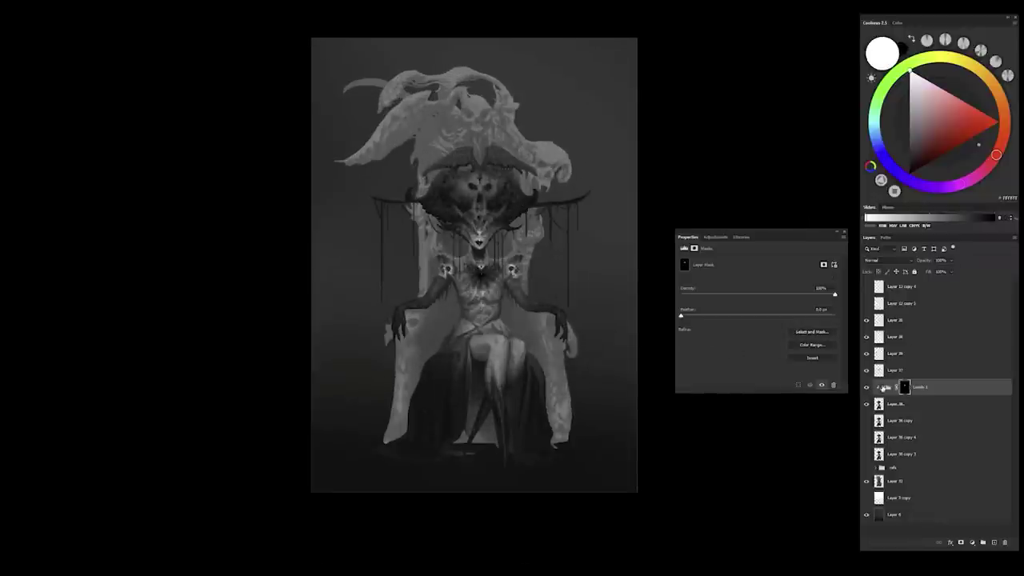
Step: Merge the Levels adjustment down into the figure layer
left_click(886, 387)
key("ctrl+minus")
key("ctrl+e")
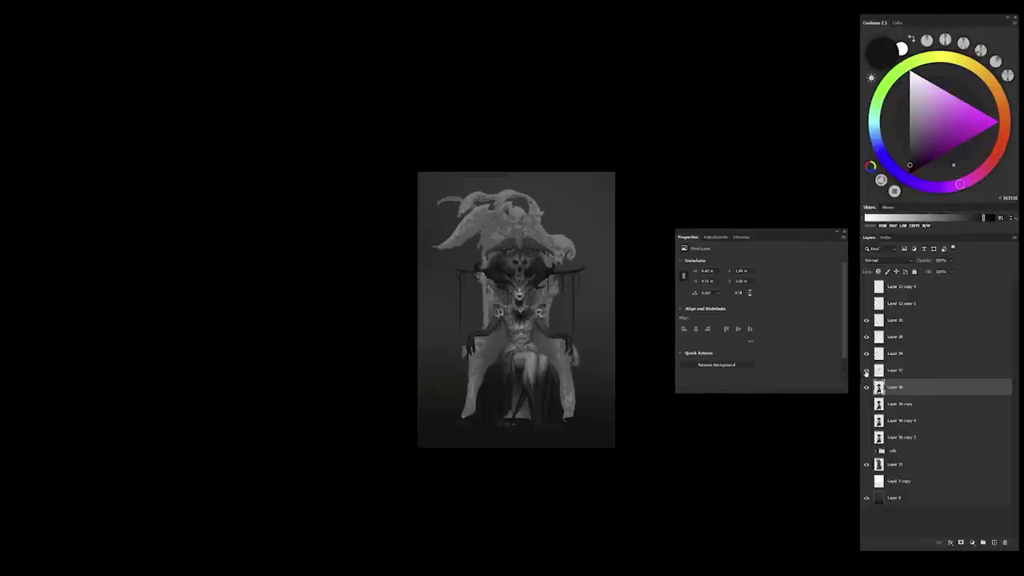
Step: Group the four detail layers above the figure layer and name the group "details"
key("ctrl+0")
left_click(920, 370)
left_click(919, 320, "shift")
key("ctrl+g")
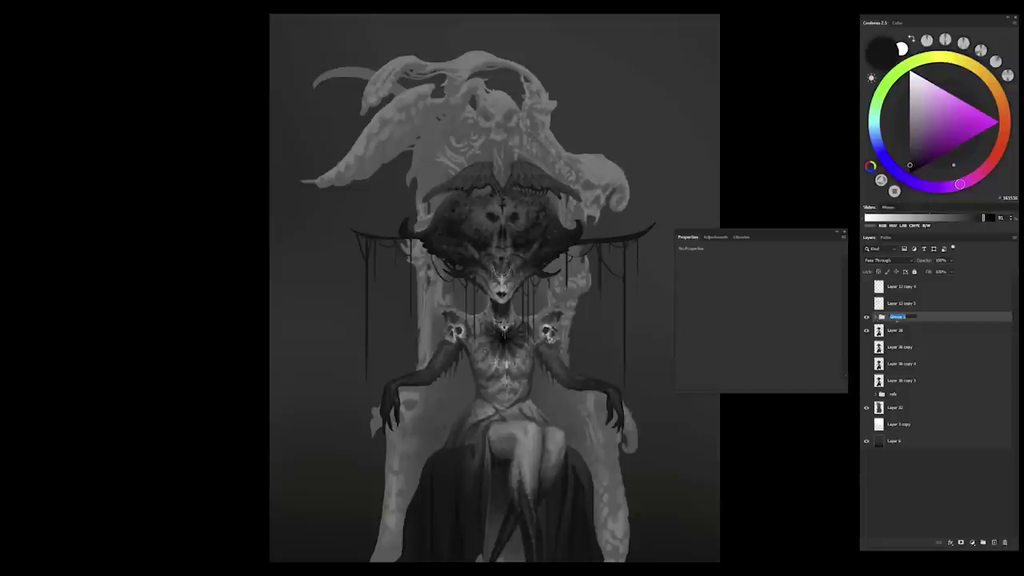
type("details")
key("Return")
Step: Add a new layer directly above the figure layer and set its blend mode to Multiply
left_click(919, 329)
key("ctrl+minus")
key("ctrl+plus")
key("ctrl+plus")
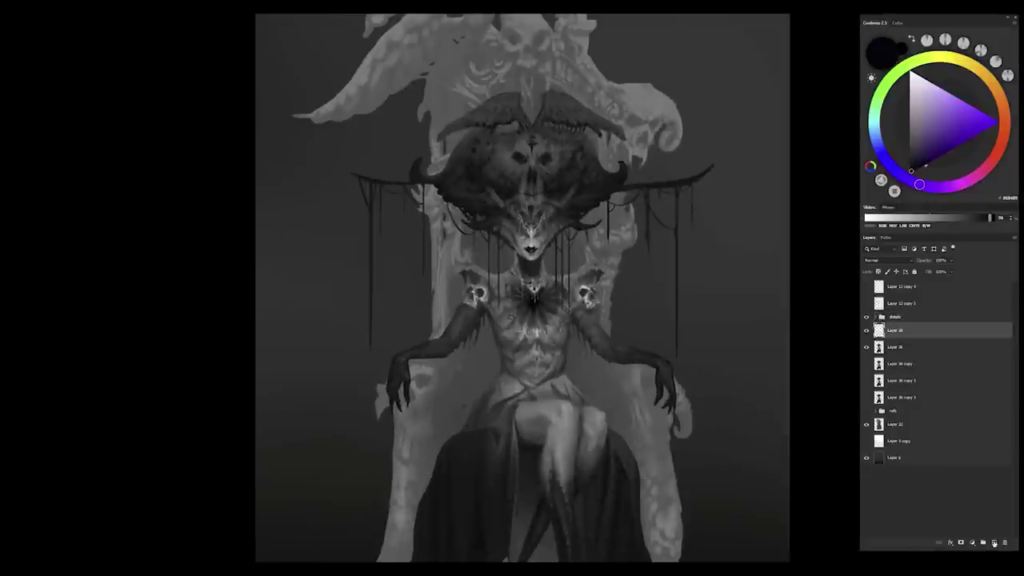
left_click(992, 543)
key("alt+shift+m")
Step: Choose a brush and darken the dress, bodice and arms on the Multiply layer clipped to the figure
key("ctrl+minus")
right_click(596, 178)
left_click(640, 343)
mouse_move(616, 300)
left_mouse_down()
mouse_move(549, 444)
mouse_move(517, 429)
mouse_move(588, 360)
mouse_move(600, 300)
mouse_move(542, 295)
mouse_move(580, 334)
mouse_move(500, 352)
mouse_move(608, 352)
mouse_move(615, 380)
mouse_move(620, 324)
mouse_move(625, 352)
mouse_move(555, 284)
mouse_move(581, 372)
mouse_move(551, 402)
mouse_move(551, 434)
left_mouse_up()
mouse_move(528, 294)
left_mouse_down()
mouse_move(512, 258)
mouse_move(496, 258)
mouse_move(514, 259)
mouse_move(512, 269)
mouse_move(527, 239)
left_mouse_up()
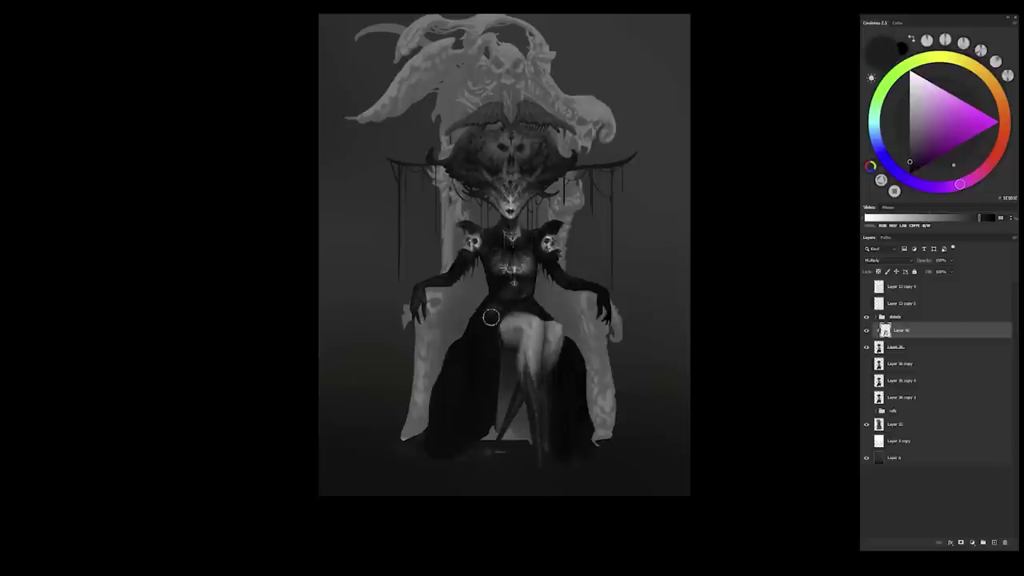
Step: Raise the Multiply layer's lightness to +24 with Hue/Saturation
scroll(492, 295, "down", 4)
key("ctrl+u")
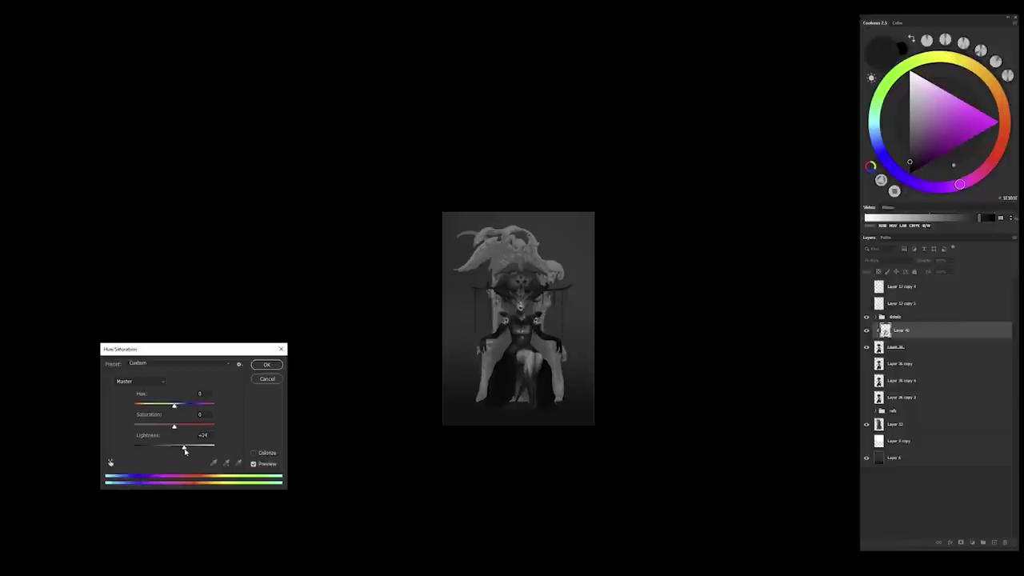
key("Return")
key("ctrl+0")
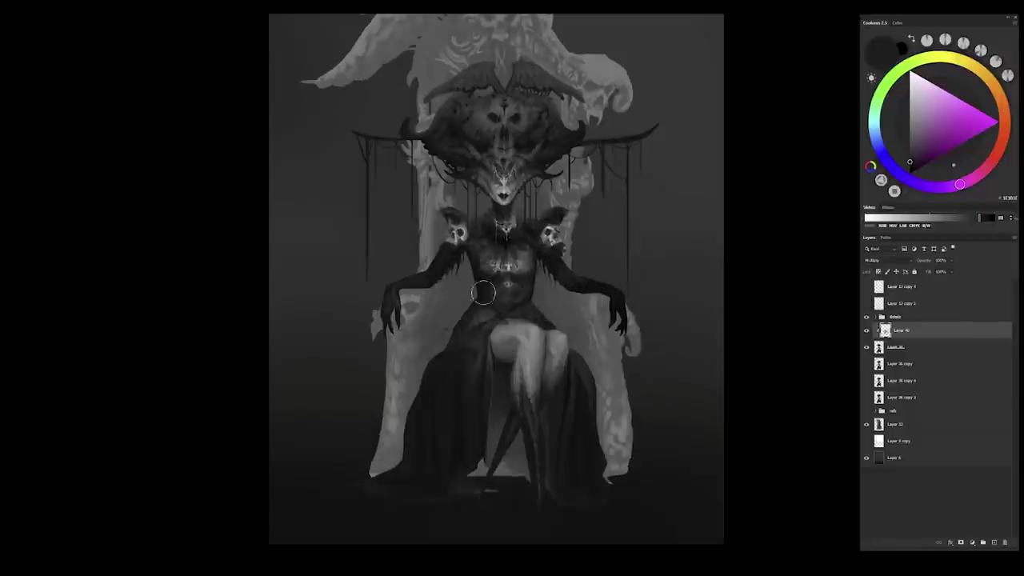
Step: Adjust the dark shading of the dress and torso with greys, undoing the last unwanted change and sampling a bodice tone
scroll(456, 330, "down", 4)
key("ctrl+0")
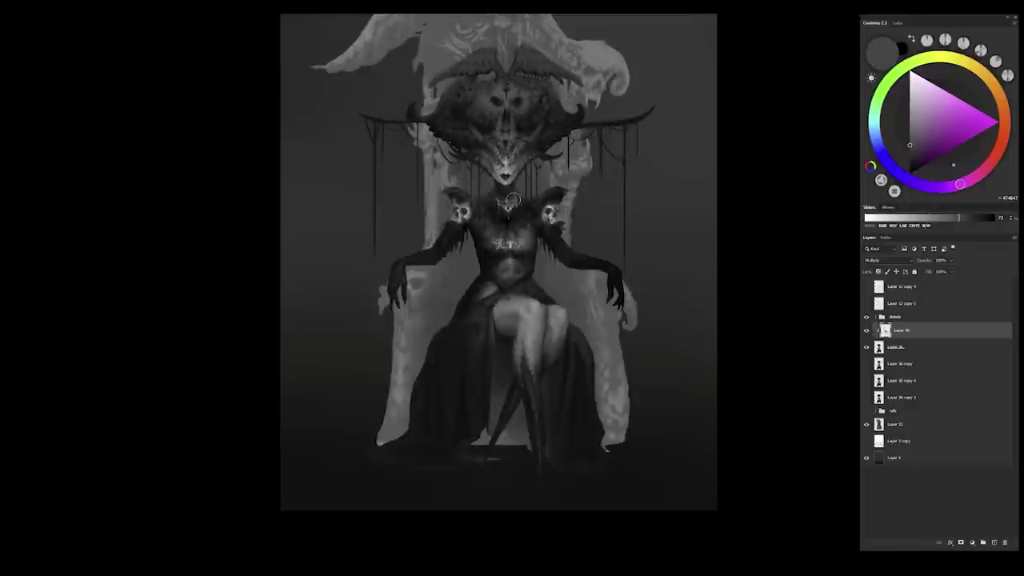
scroll(502, 344, "down", 3)
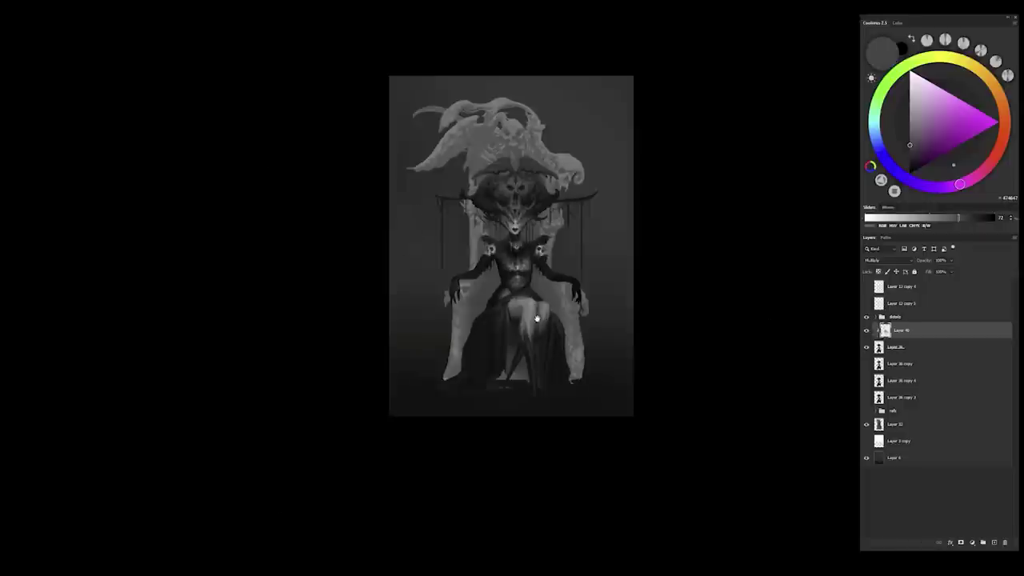
scroll(542, 448, "up", 1)
key("ctrl+z")
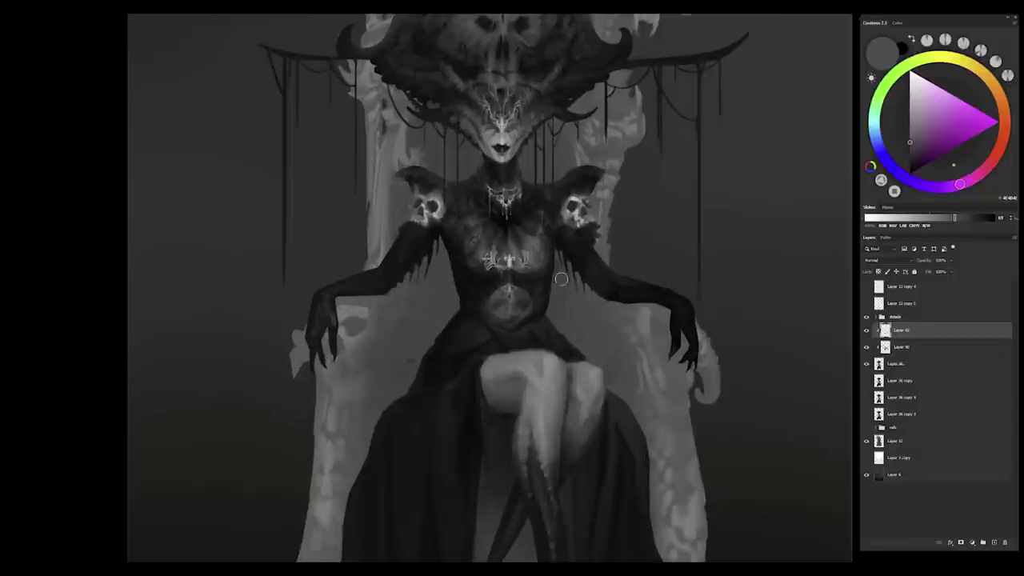
left_click(535, 275, "alt")
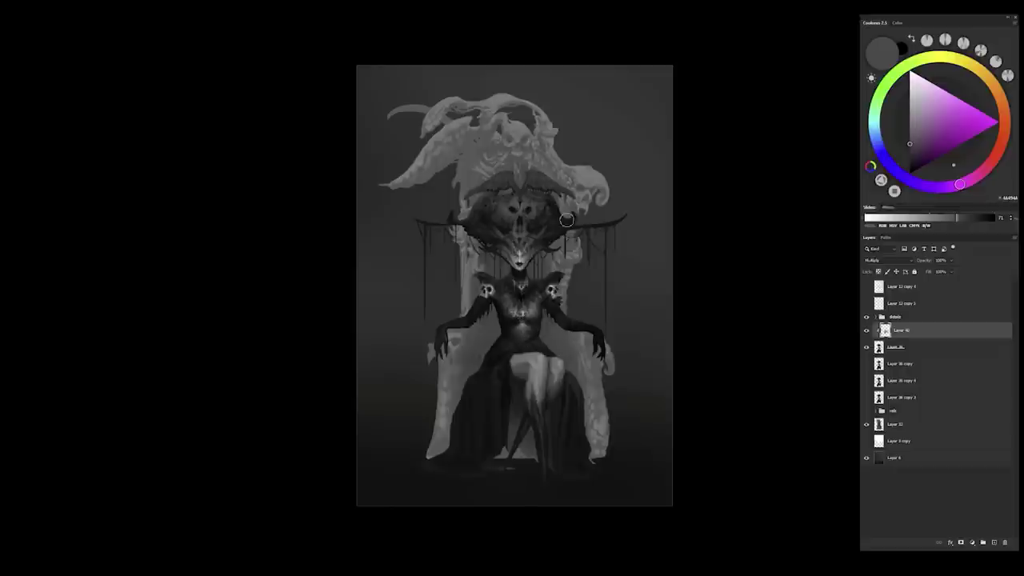
Step: Darken the headdress and its upper horns with brush strokes on the clipped Multiply layer
mouse_move(563, 183)
left_mouse_down()
mouse_move(472, 186)
mouse_move(547, 200)
left_mouse_up()
scroll(488, 252, "down", 1)
scroll(540, 290, "up", 2)
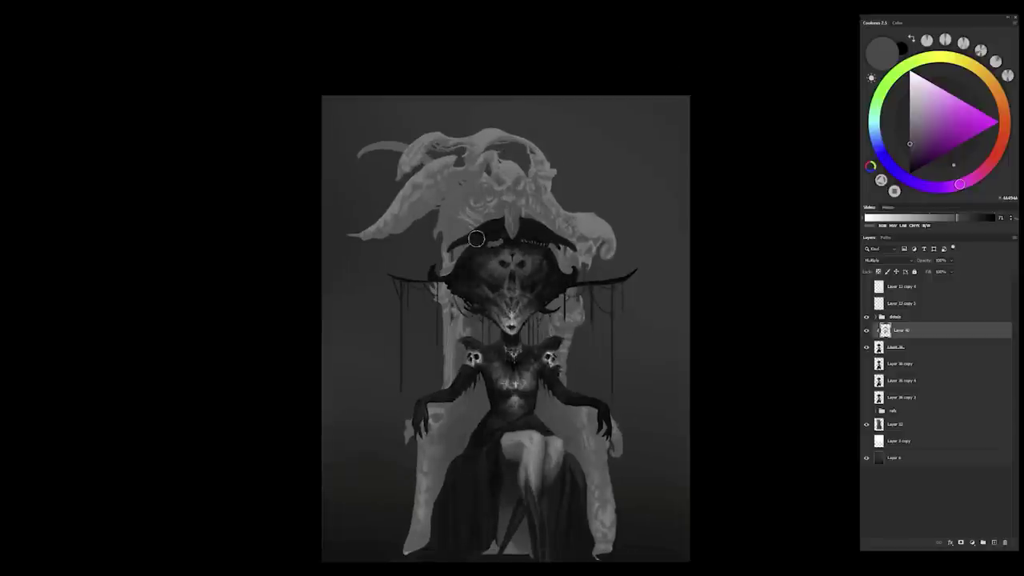
scroll(496, 288, "down", 1)
Step: Lasso the whole headdress and lighten its Multiply shading with Hue/Saturation, clearing the selection when done
left_click_drag(417, 239, 688, 355)
scroll(526, 357, "up", 2)
scroll(526, 356, "up", 1)
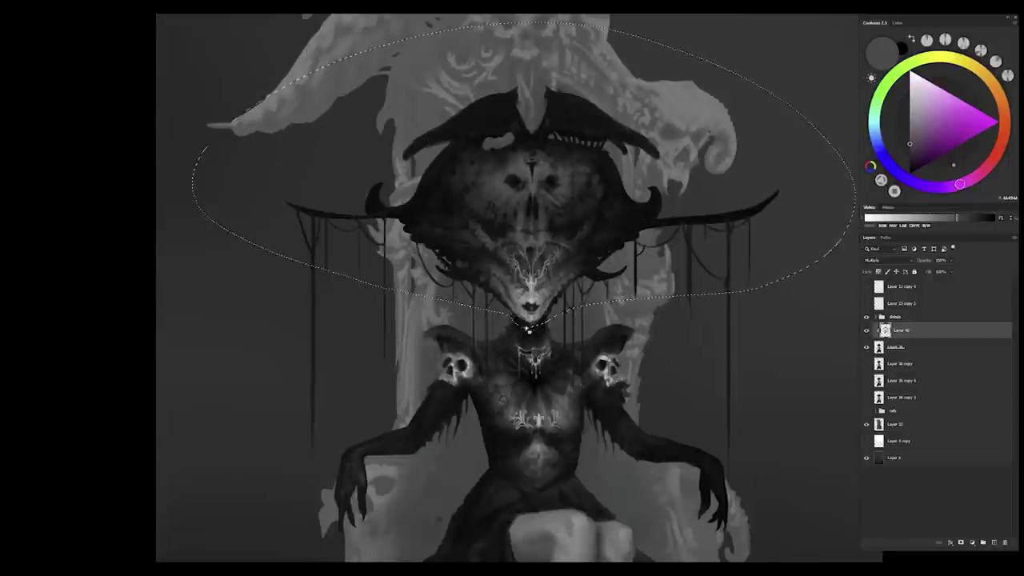
scroll(526, 357, "down", 3)
key("ctrl+u")
key("Return")
key("ctrl+d")
scroll(509, 298, "up", 3)
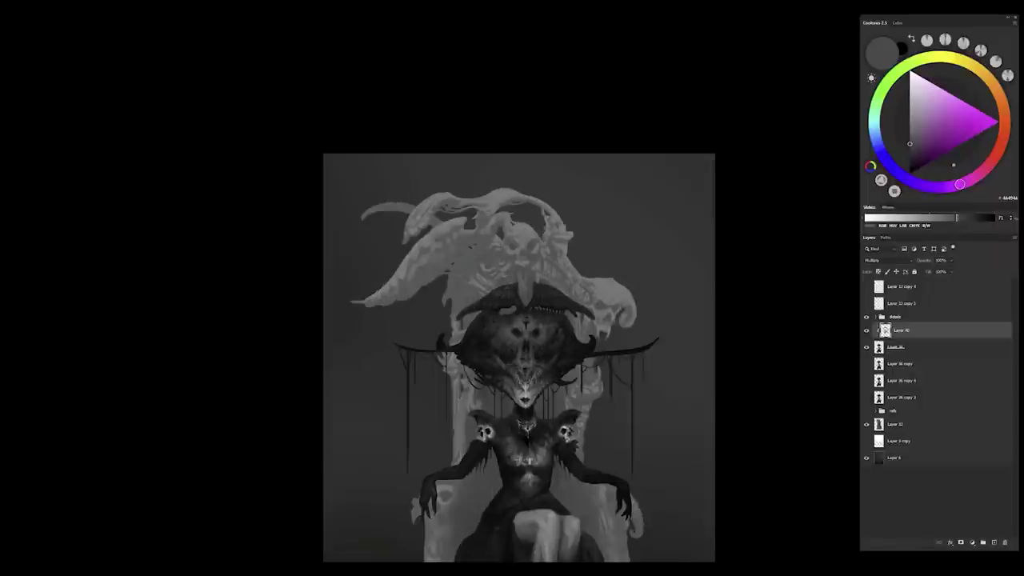
Step: Keep a hidden backup copy of the figure layer and merge the Multiply shading into the figure
key("ctrl+0")
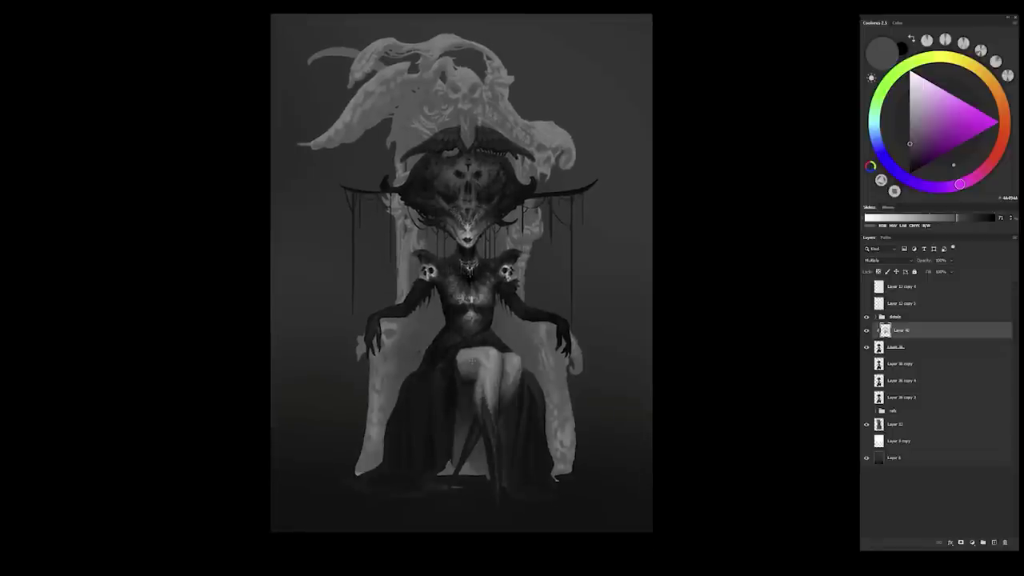
scroll(694, 331, "down", 3)
scroll(688, 361, "up", 2)
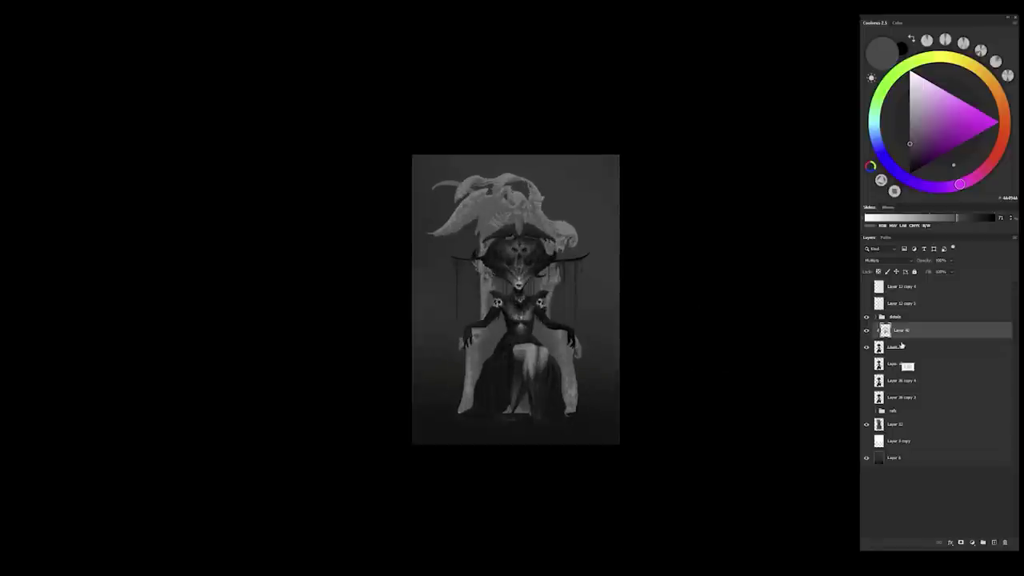
left_click(866, 364)
key("ctrl+0")
Step: Add a clipped Multiply layer to the hanging strands in the details group and raise its lightness to +20 with Hue/Saturation
key("ctrl+shift+alt+n")
key("ctrl+shift+alt+n")
key("ctrl+shift+alt+n")
scroll(647, 270, "up", 3)
key("ctrl+u")
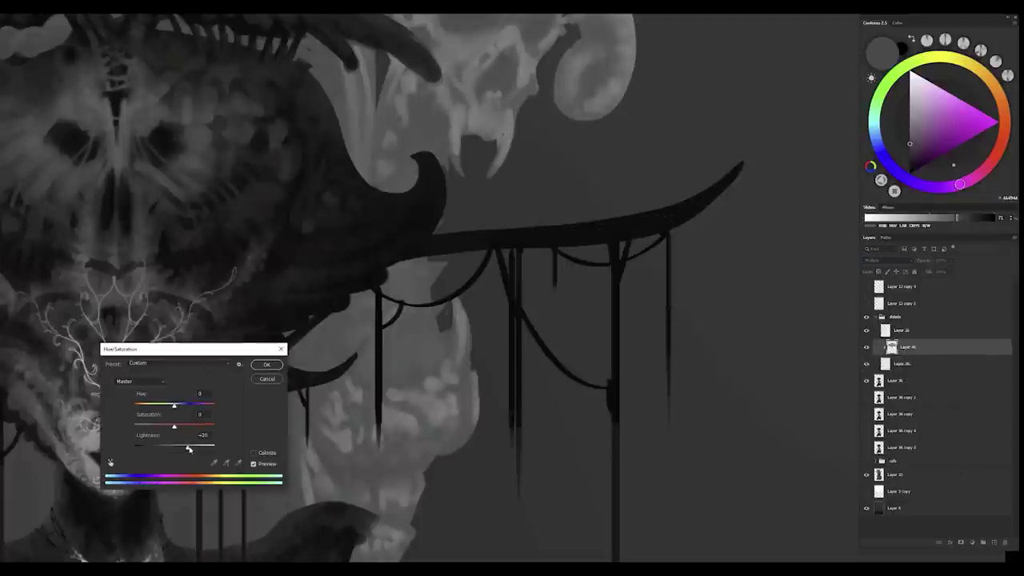
key("ctrl+0")
scroll(563, 386, "up", 3)
key("ctrl+0")
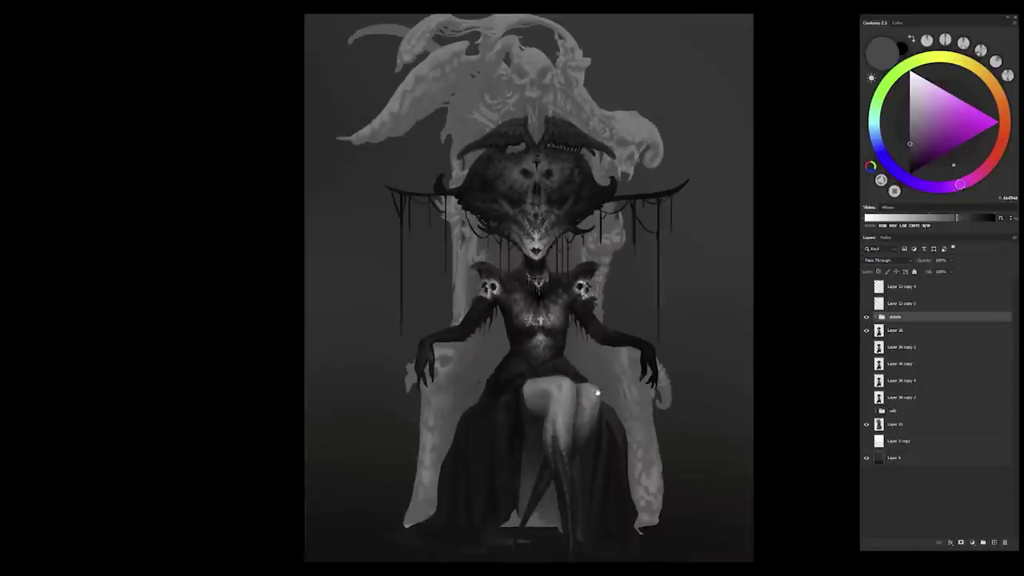
Step: Duplicate the throne layer, show the white moon and cut a tall elliptical opening in the throne back behind the queen
key("ctrl+j")
left_click_drag(446, 372, 452, 369)
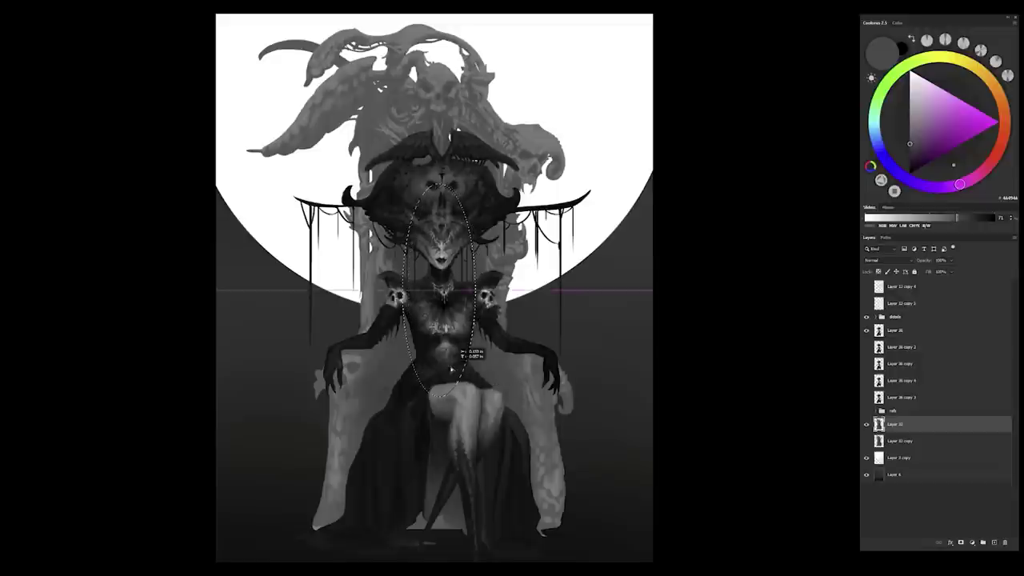
right_click(452, 369)
left_click(110, 108)
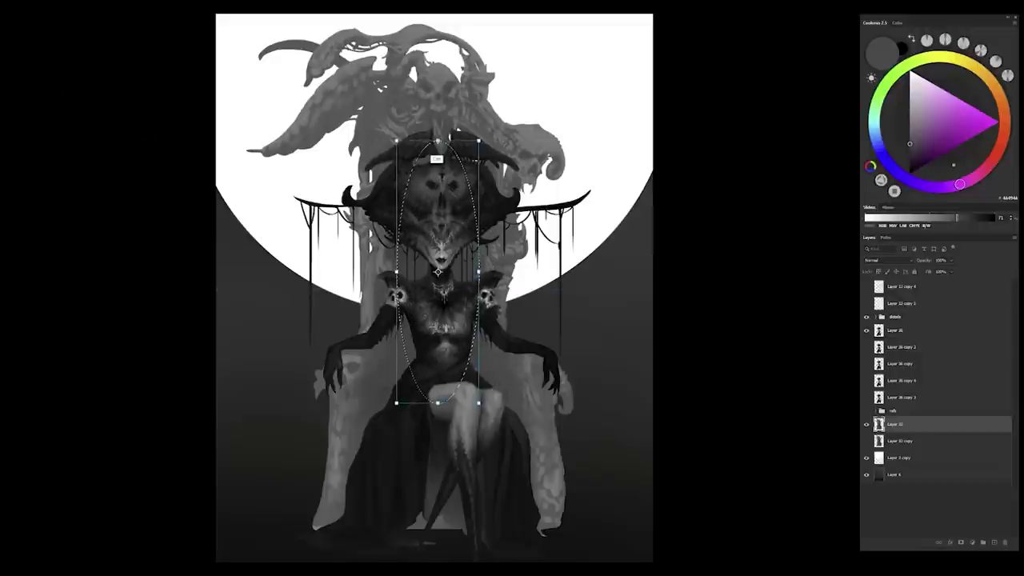
key("Return")
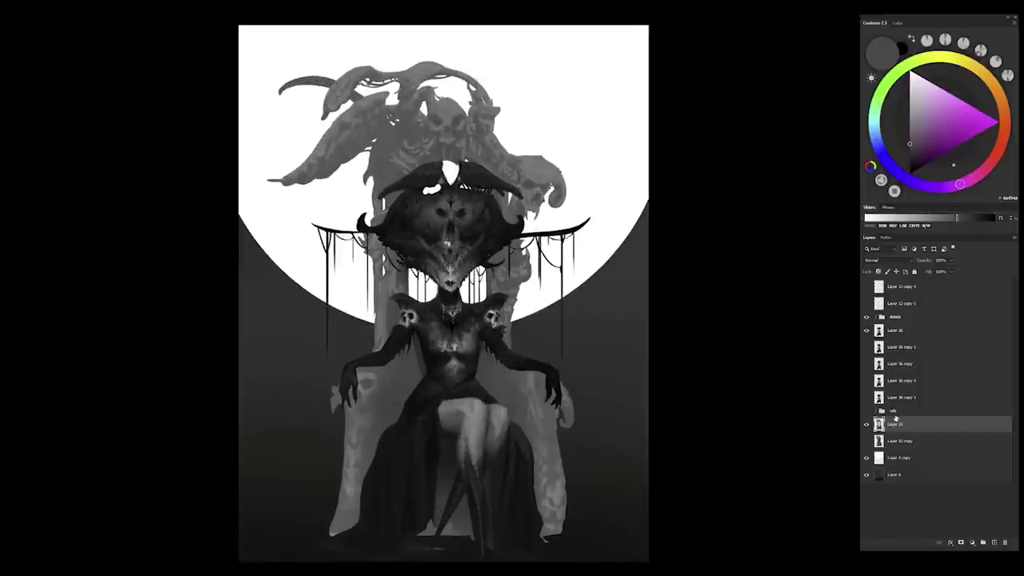
Step: Rework the elliptical selection and stretch the upper part of the throne slightly taller
left_click_drag(940, 217, 962, 217)
scroll(444, 288, "up", 2)
scroll(444, 288, "down", 3)
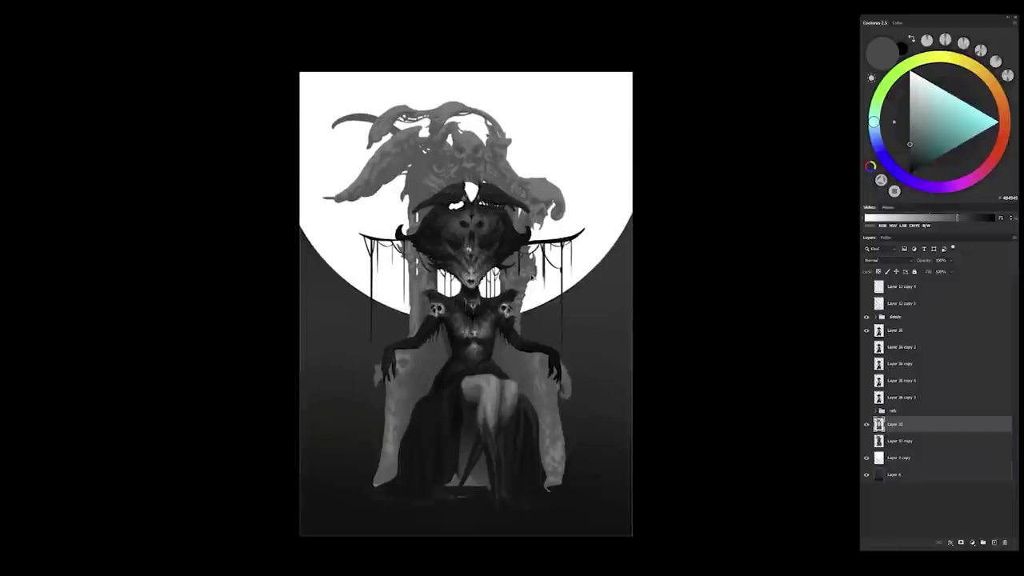
key("ctrl+t")
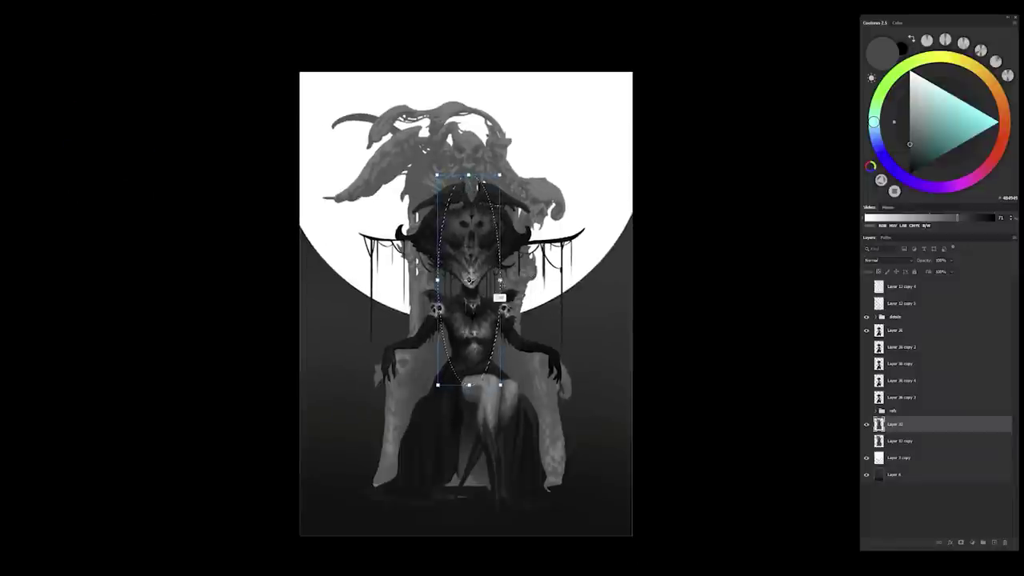
key("Return")
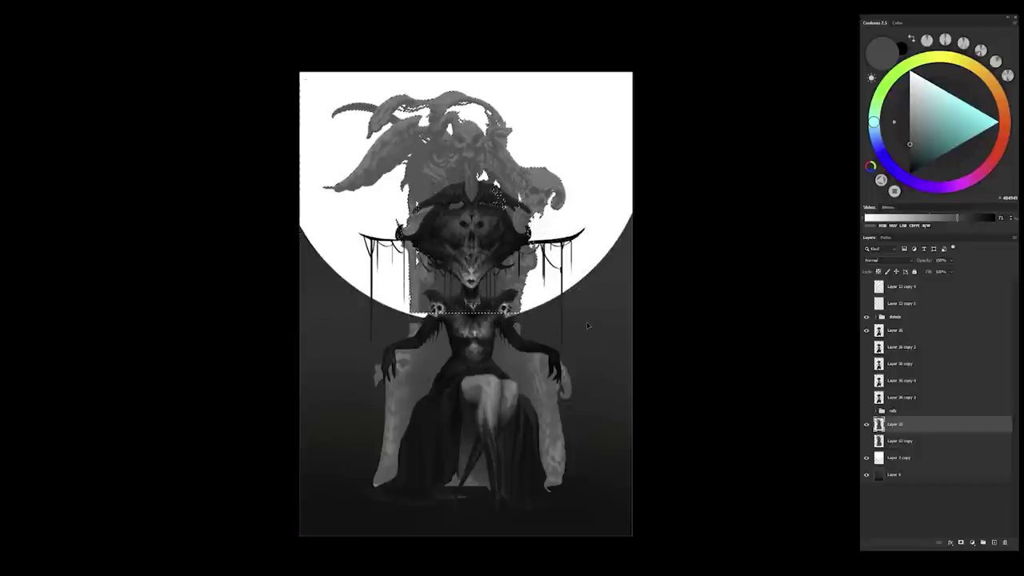
key("ctrl+d")
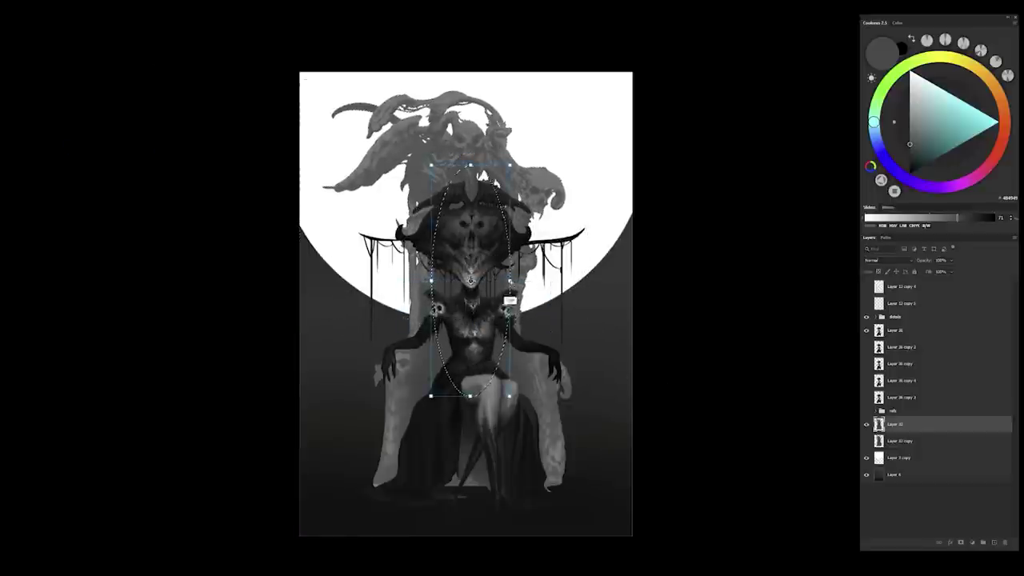
Step: Resize the elliptical selection to span from above the horns to the waist and cut that opening out of the throne back
left_click_drag(470, 395, 471, 388)
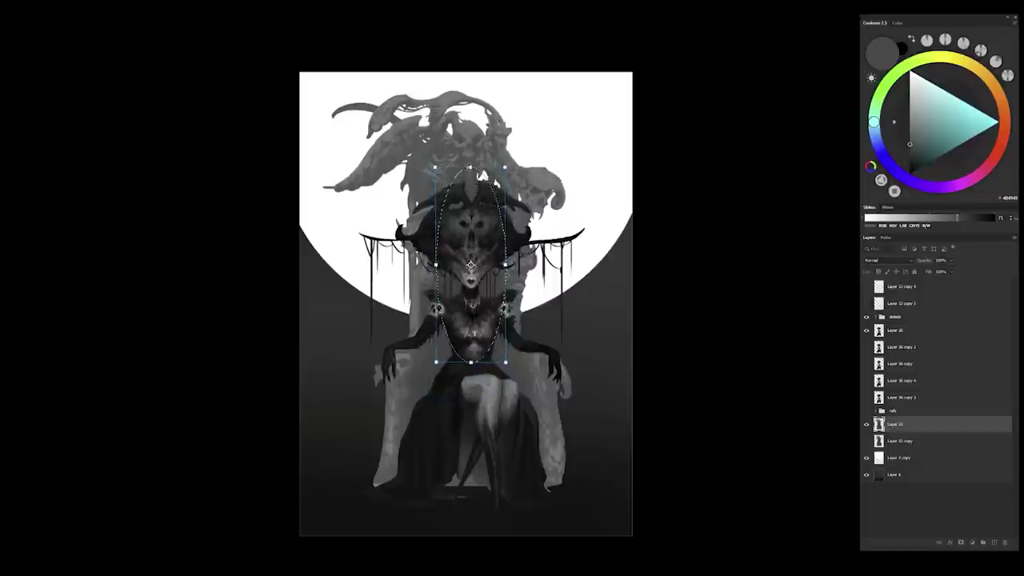
key("Return")
key("ctrl+d")
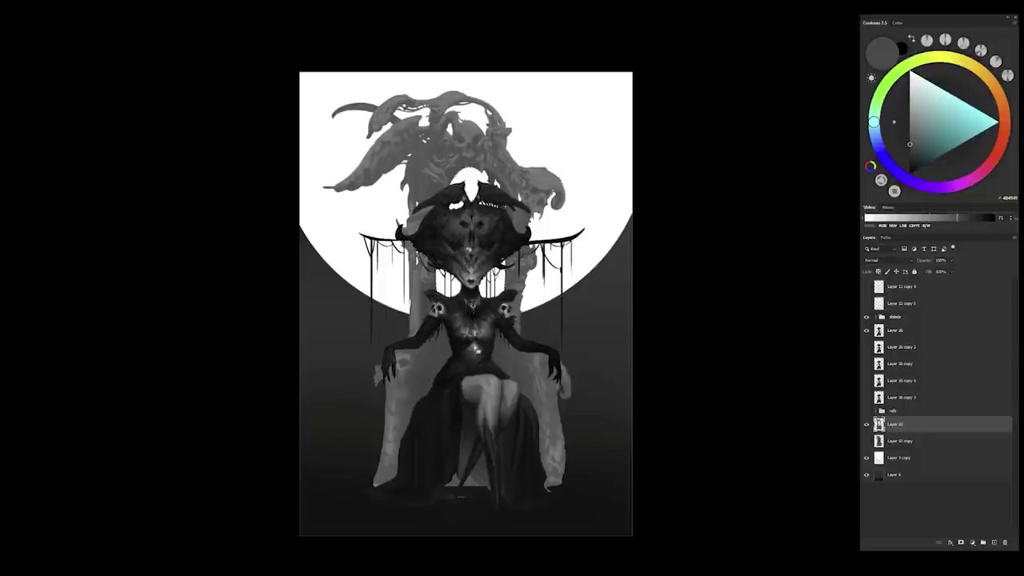
left_click_drag(470, 395, 470, 378)
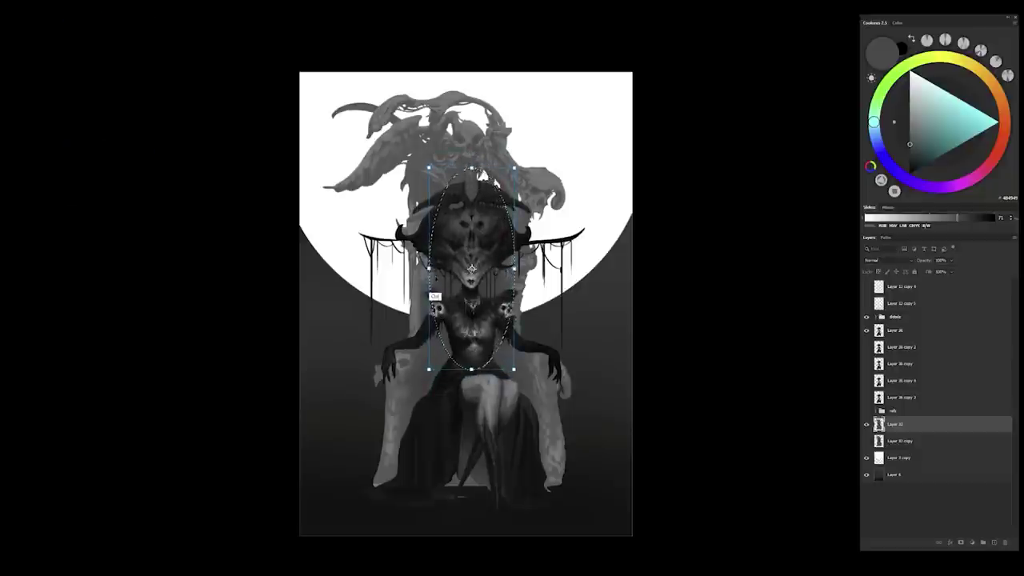
key("Return")
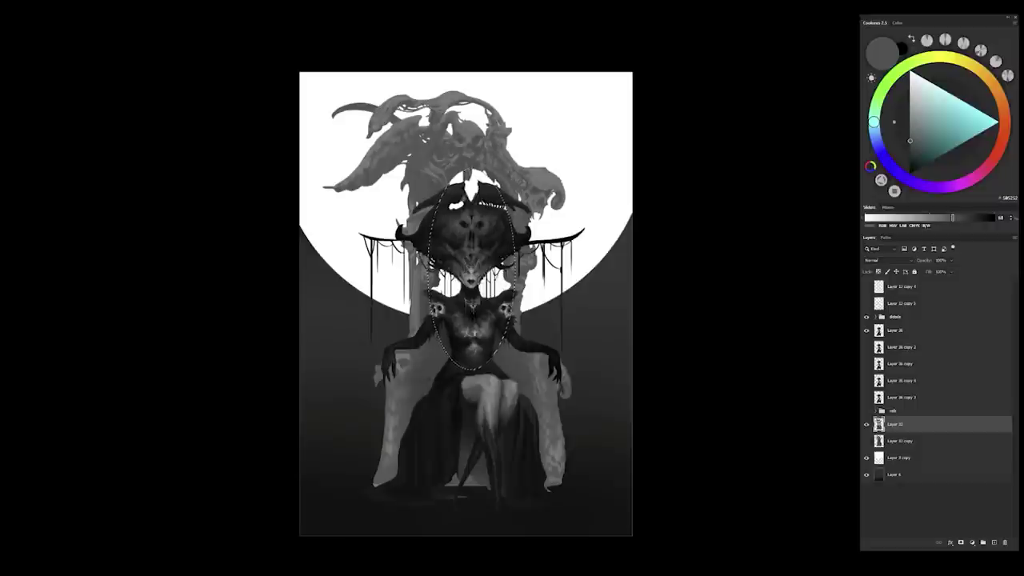
key("ctrl+d")
Step: Sample greys from the throne and touch up its back around the edges of the cut opening
key("ctrl+minus")
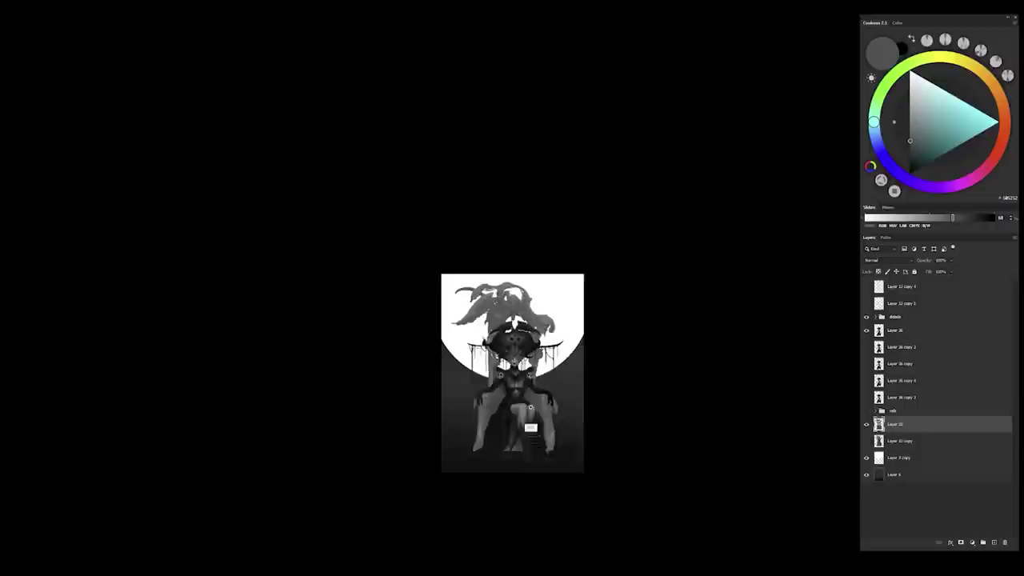
key("ctrl+plus")
key("ctrl+plus")
key("ctrl+plus")
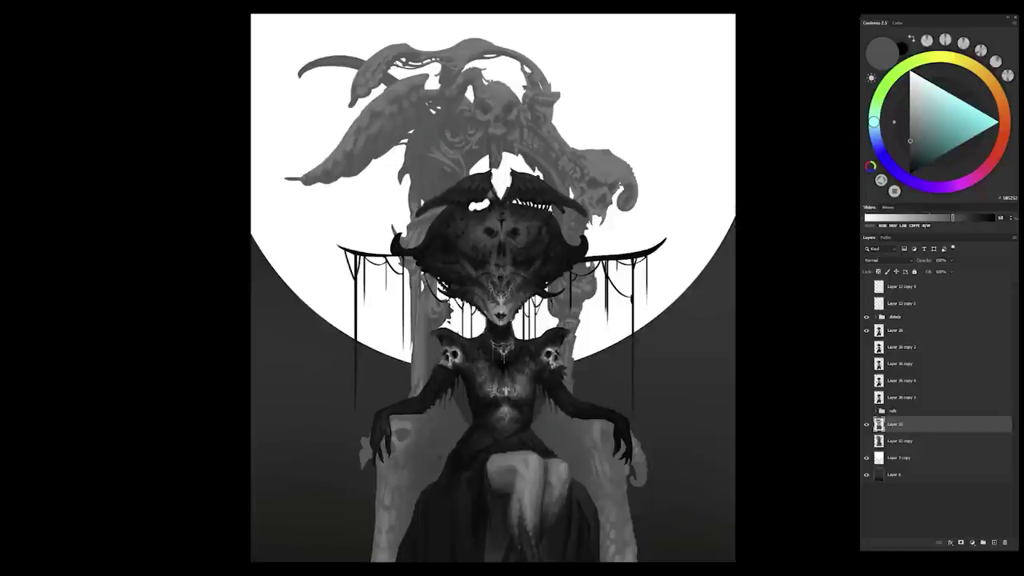
key("ctrl+minus")
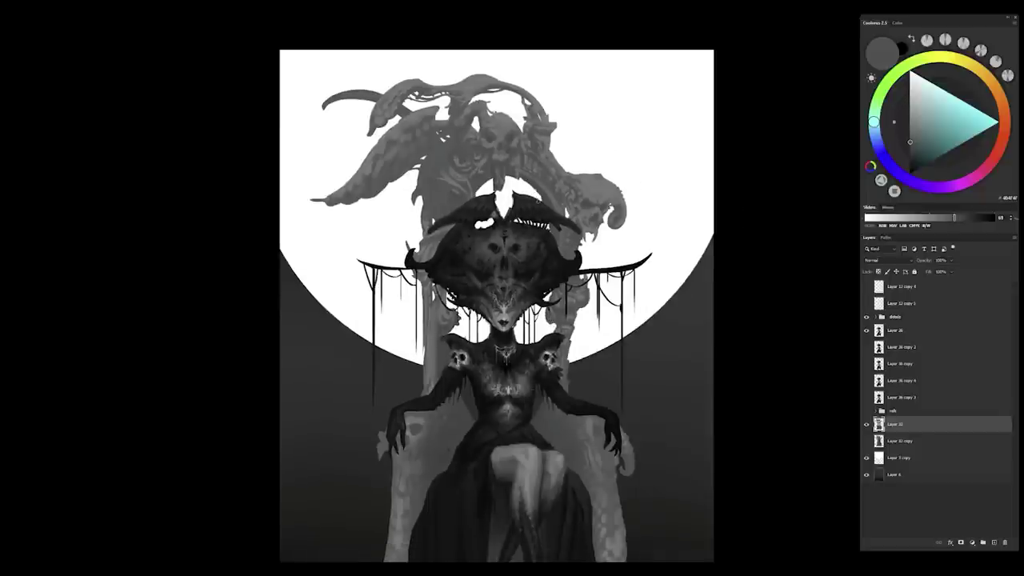
left_click(433, 217, "alt")
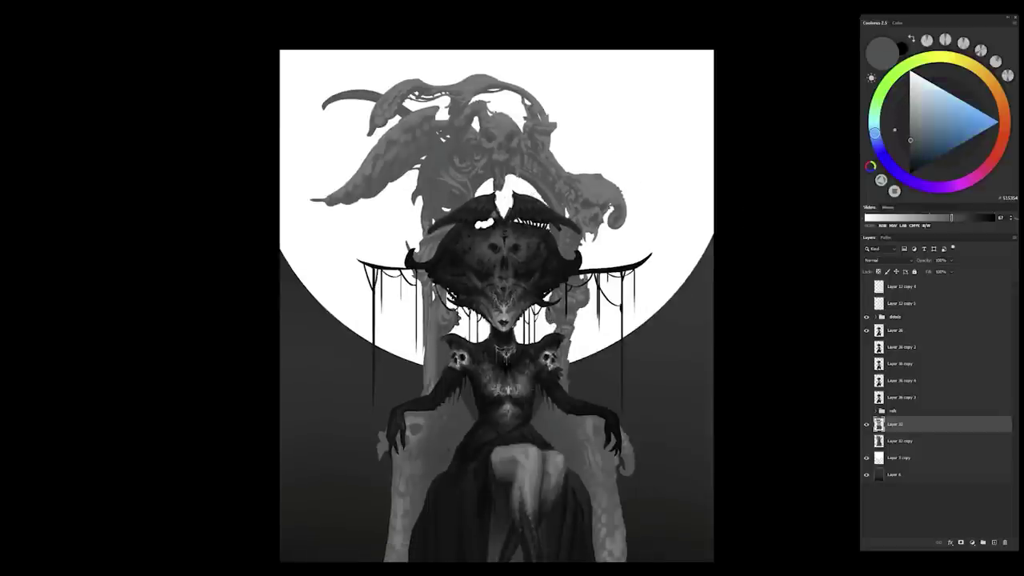
left_click_drag(512, 512, 451, 347)
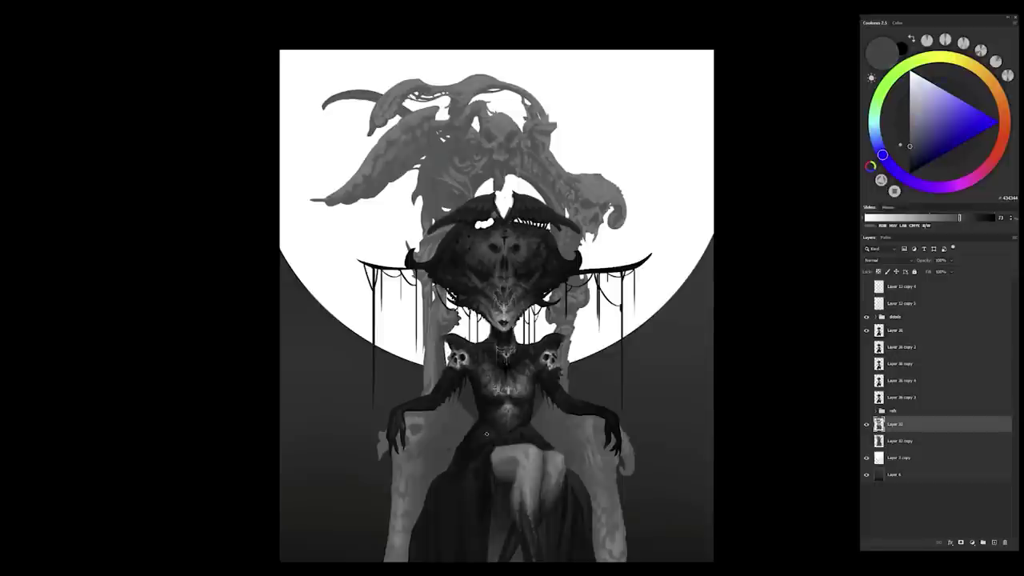
left_click(448, 385, "alt")
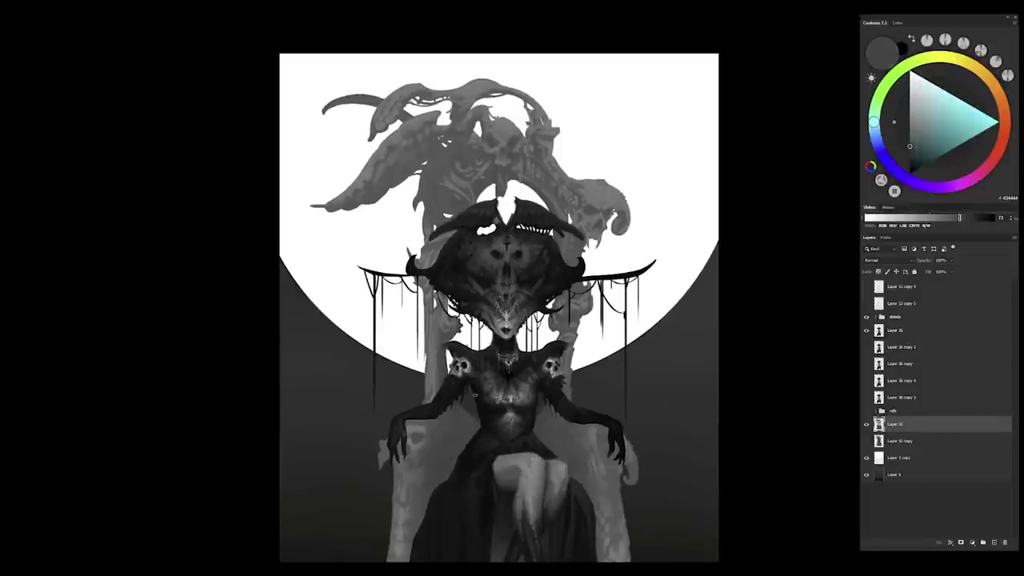
left_click(449, 352, "alt")
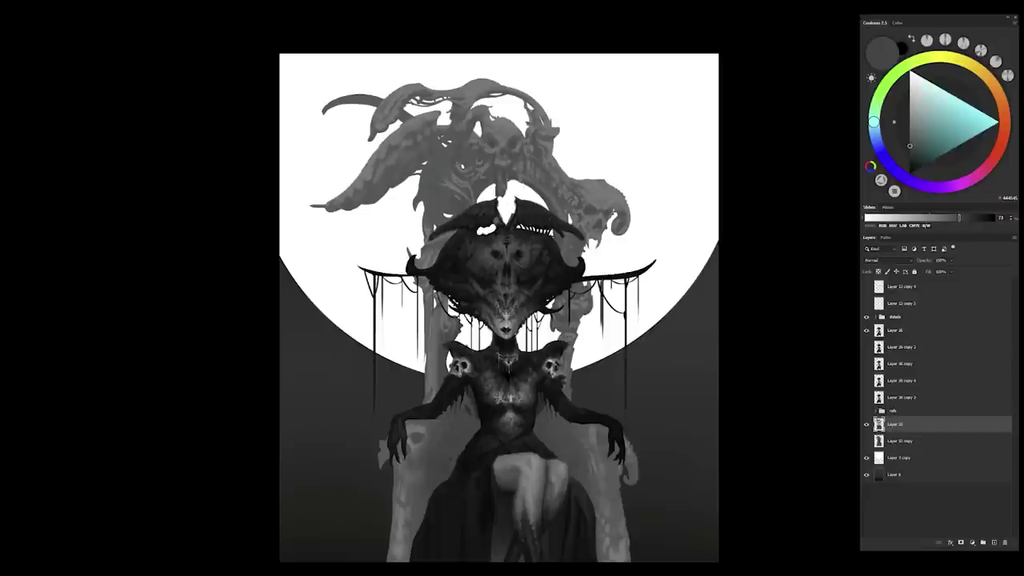
Step: Sample greys around the throne's central skull and refine the bone above the opening
left_click(491, 183, "alt")
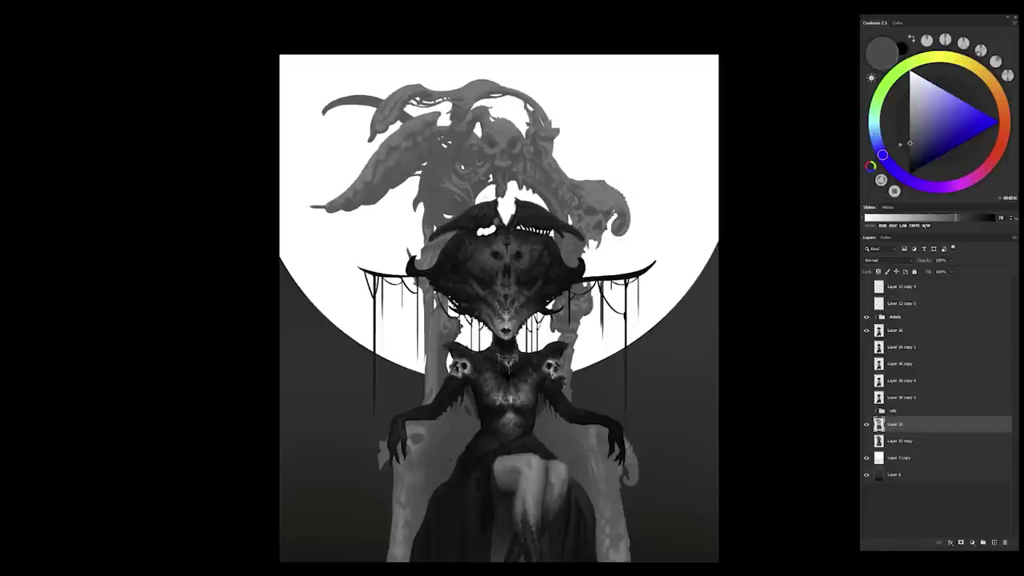
left_click(502, 196, "alt")
left_click(508, 171, "alt")
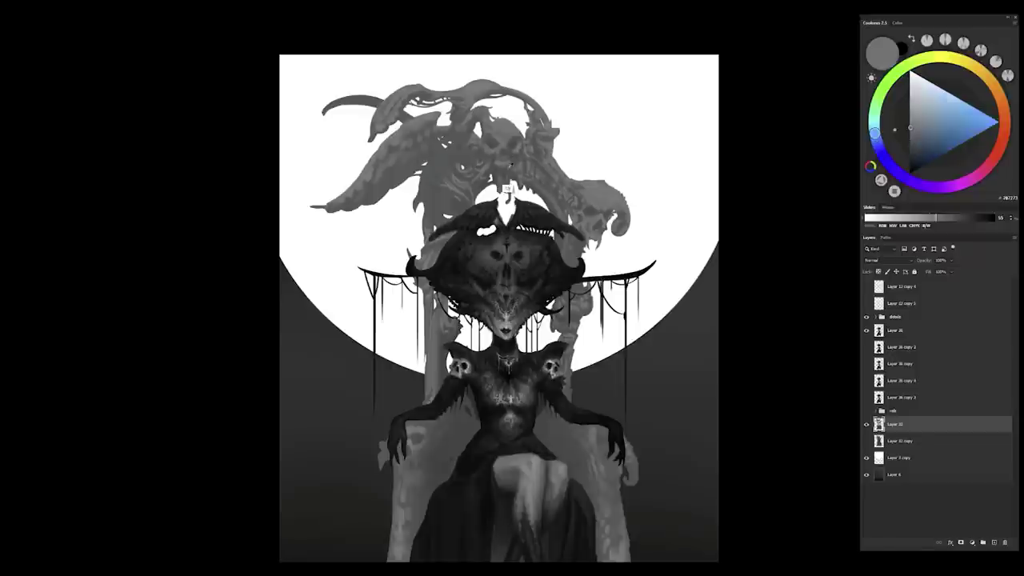
Step: Enlarge the white moon behind the throne so it spans past the canvas sides and reaches down to the armrests
scroll(576, 376, "down", 3)
scroll(576, 376, "up", 4)
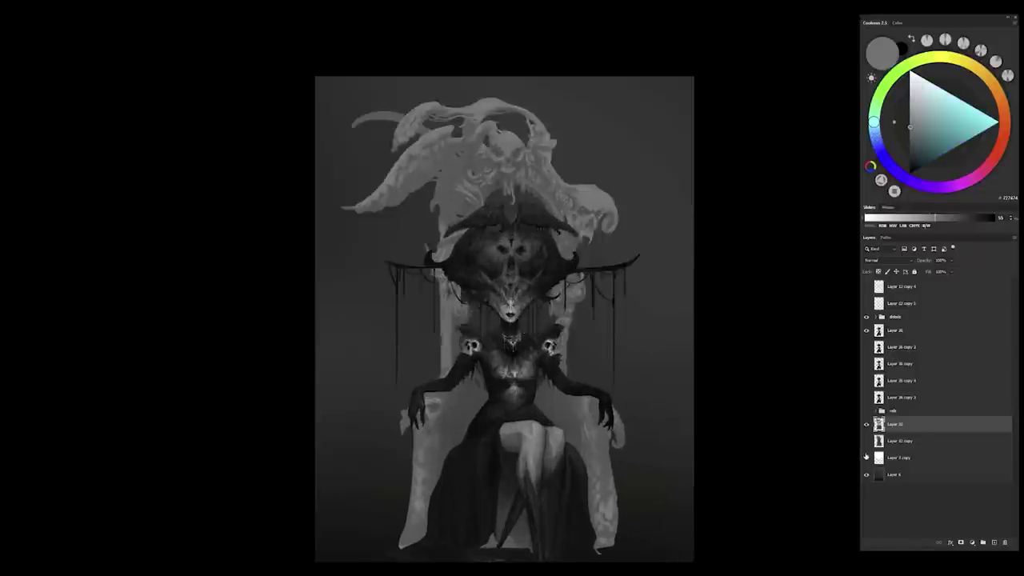
scroll(551, 331, "down", 2)
left_click(898, 458)
key("ctrl+t")
left_click_drag(628, 138, 655, 142)
left_click_drag(656, 401, 679, 436)
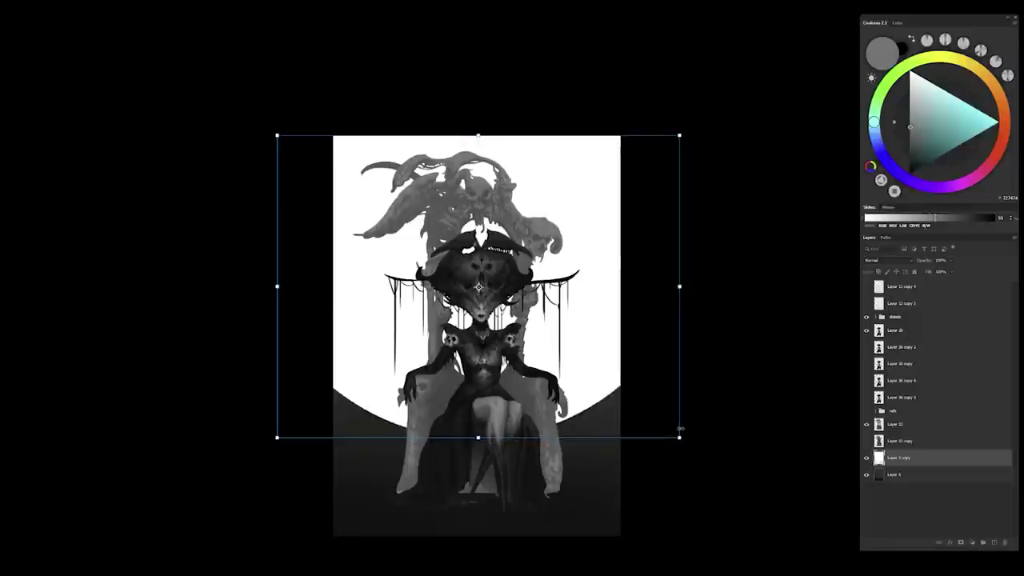
key("Return")
key("ctrl+0")
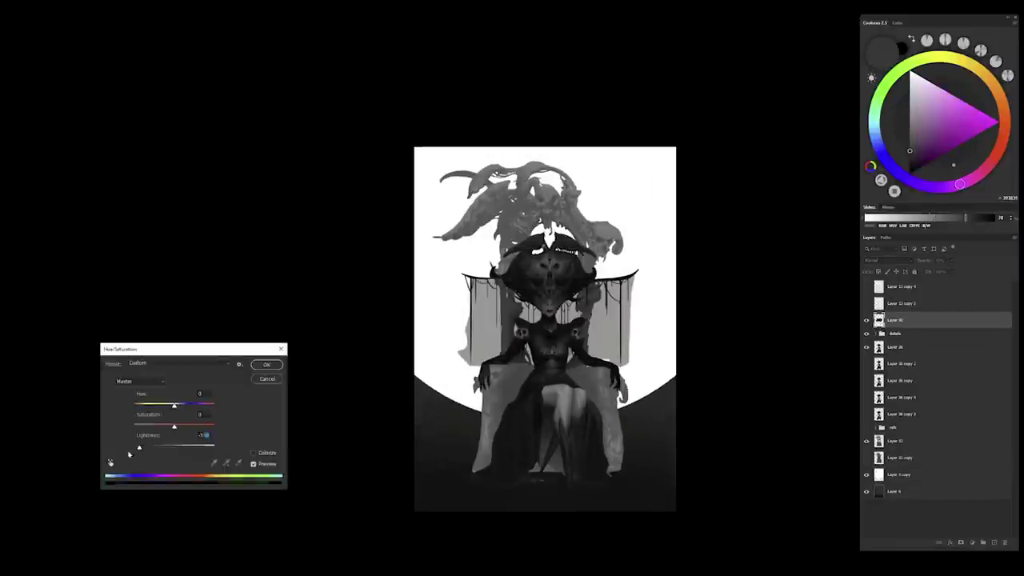
Step: Try a darkened semi-transparent layer over the scene and darken the throne against the white moon
scroll(512, 275, "down", 3)
scroll(571, 451, "up", 3)
scroll(522, 450, "up", 1)
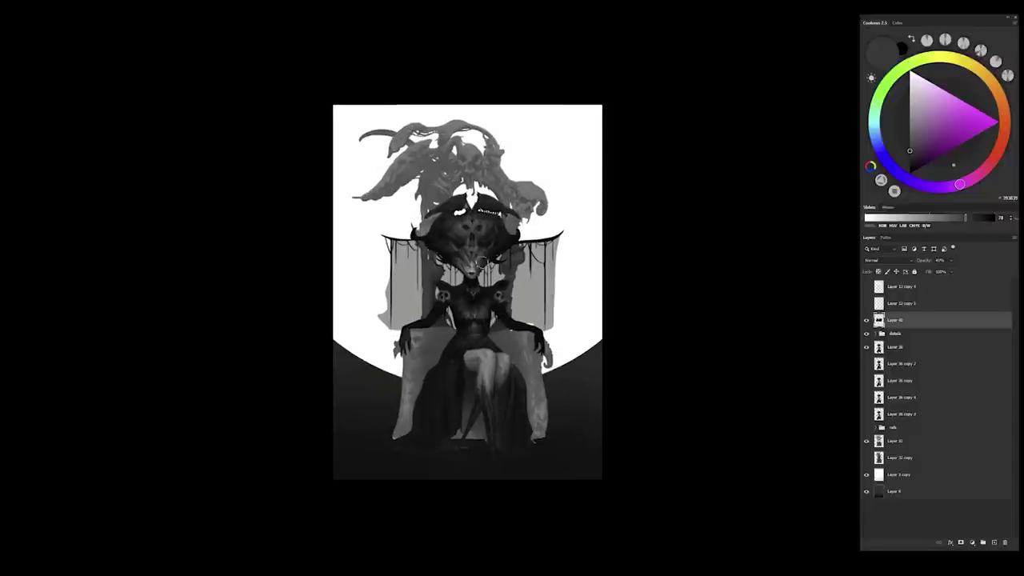
scroll(508, 241, "down", 2)
scroll(508, 241, "up", 4)
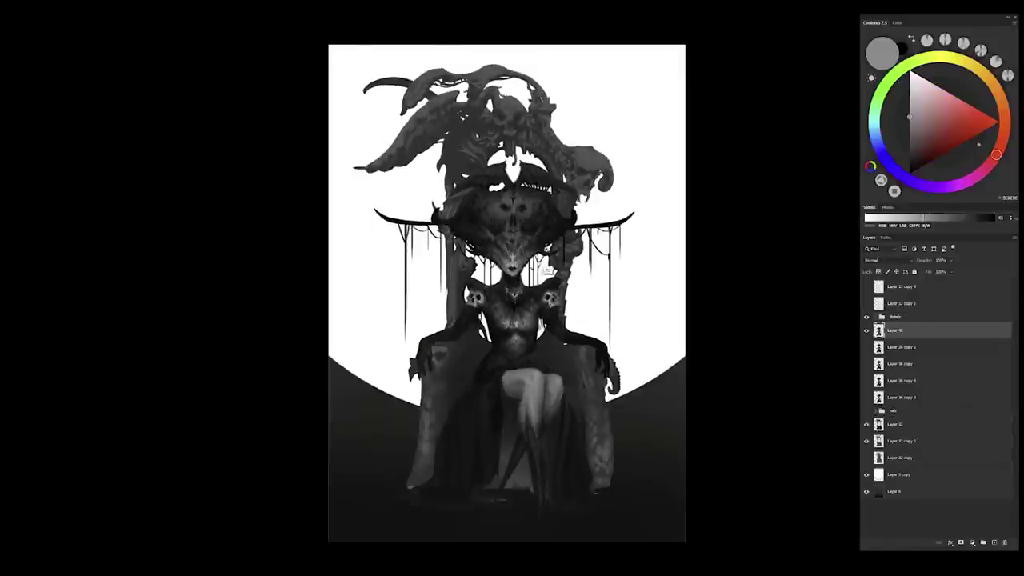
Step: Lasso pointed spikes above the shoulder skull under the longer-stranded horn and fill them with a sampled grey on a new layer
scroll(553, 383, "up", 3)
scroll(552, 383, "up", 2)
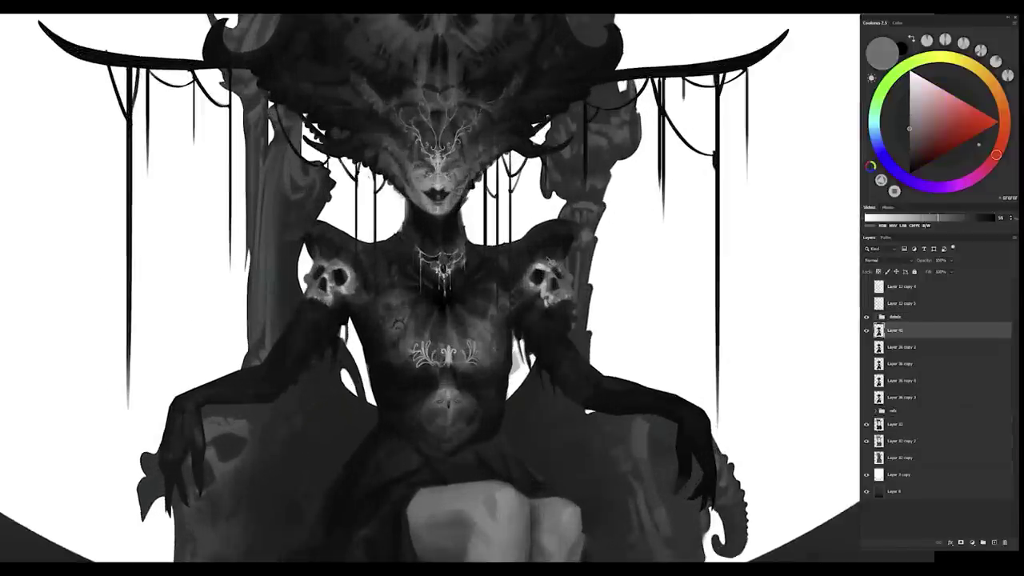
mouse_move(526, 258)
left_mouse_down()
mouse_move(559, 277)
mouse_move(576, 256)
left_mouse_up()
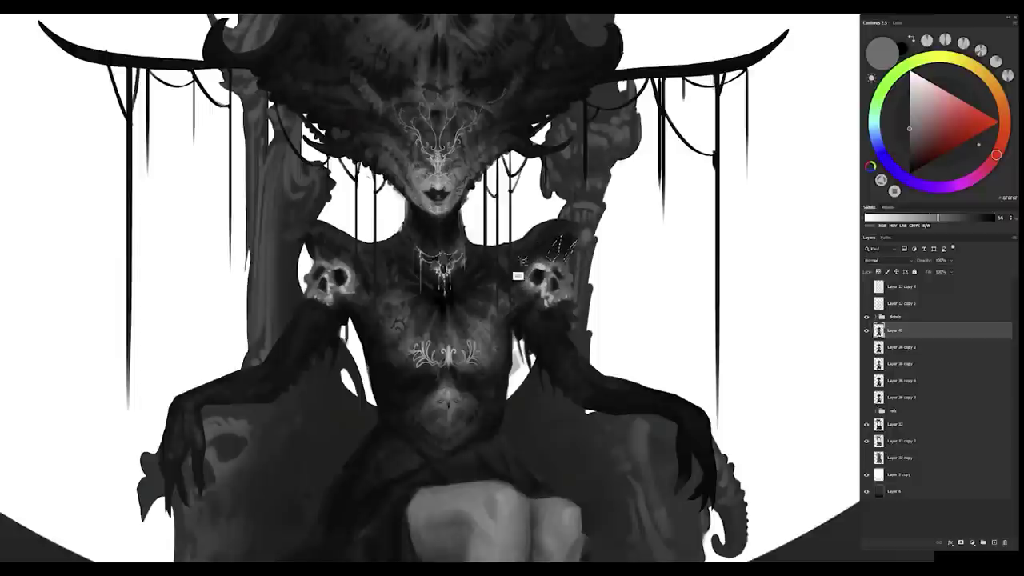
left_click(523, 276, "alt")
key("ctrl+shift+alt+n")
key("alt+BackSpace")
key("ctrl+plus")
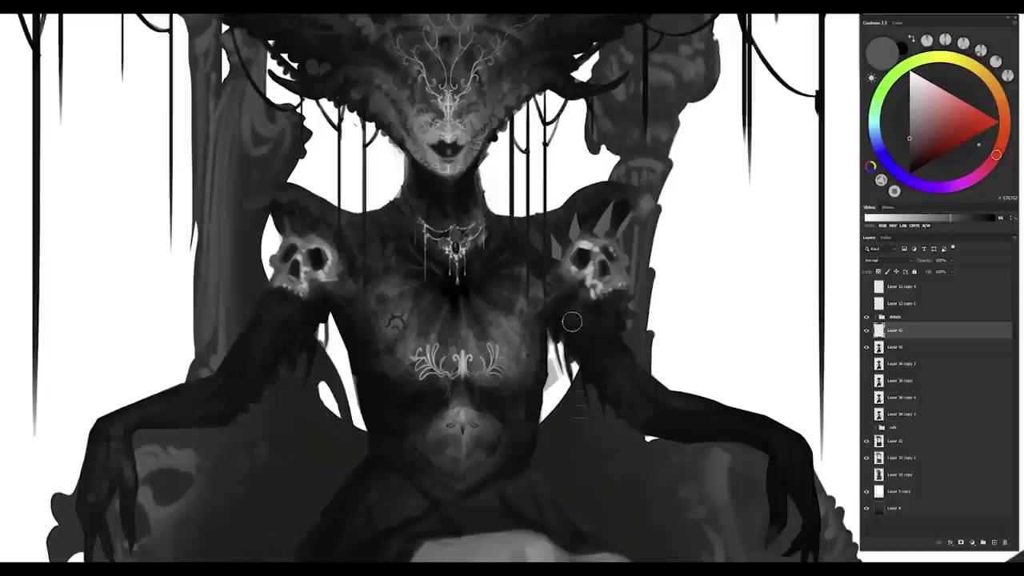
Step: Duplicate the shoulder spikes and place the copy above the opposite shoulder skull
scroll(567, 244, "up", 2)
scroll(642, 360, "down", 3)
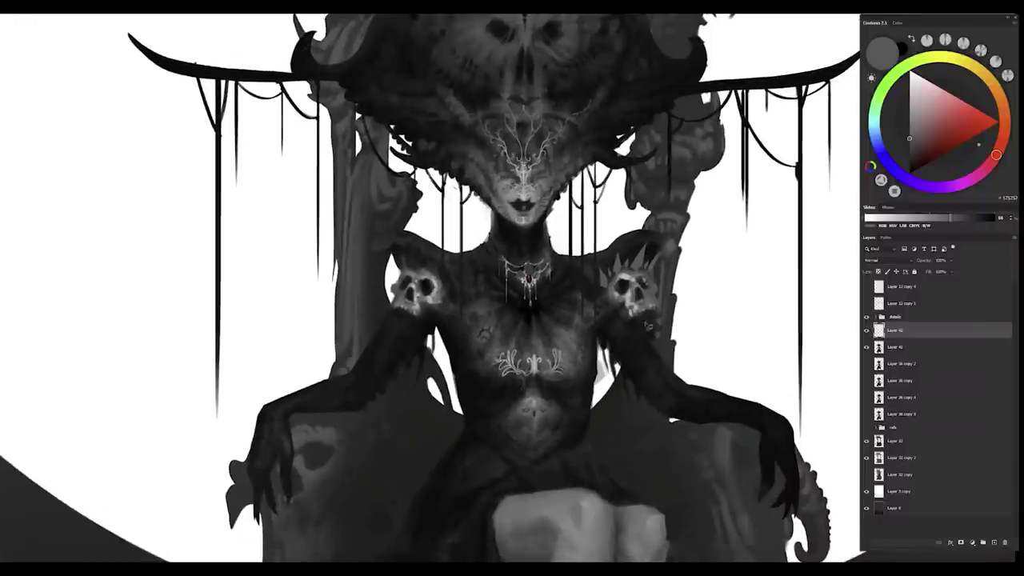
key("ctrl+j")
left_click_drag(436, 267, 417, 262)
key("Return")
Step: Merge the two spike layers and brighten the spikes with a sampled light grey on a new clipped layer
key("ctrl+shift+alt+n")
left_click(636, 263, "alt")
key("ctrl+e")
scroll(559, 320, "down", 4)
scroll(558, 333, "up", 5)
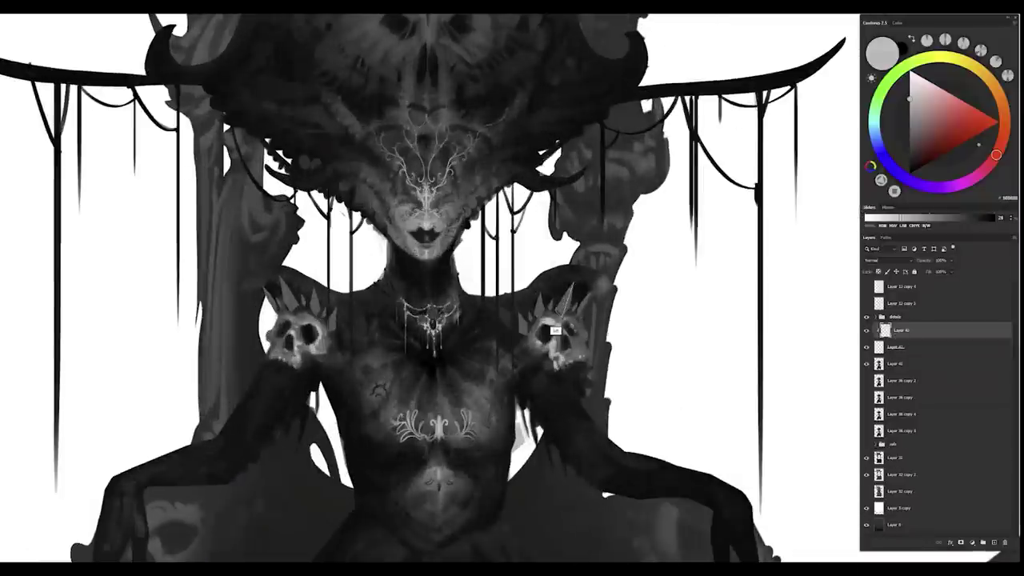
scroll(558, 333, "down", 1)
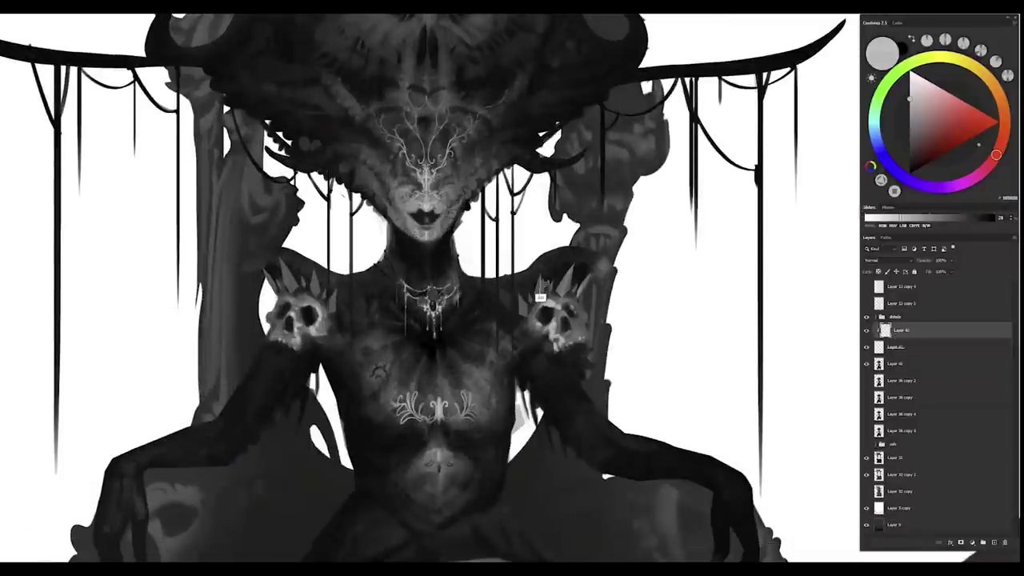
scroll(373, 303, "down", 1)
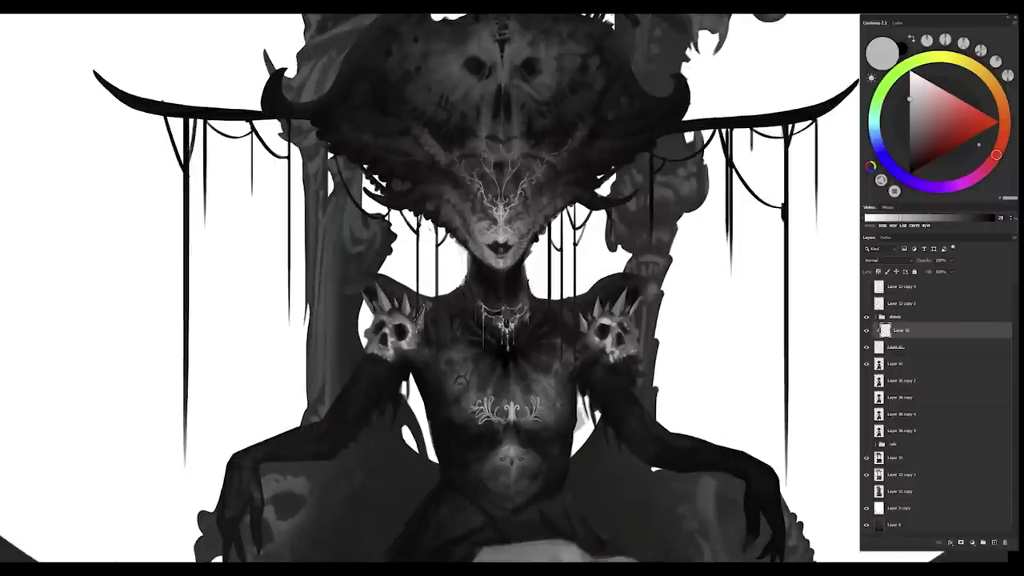
scroll(505, 409, "up", 1)
Step: Sample mid and dark greys around both spike clusters and carve jagged edges into the spikes on a new layer
left_click(527, 272, "alt")
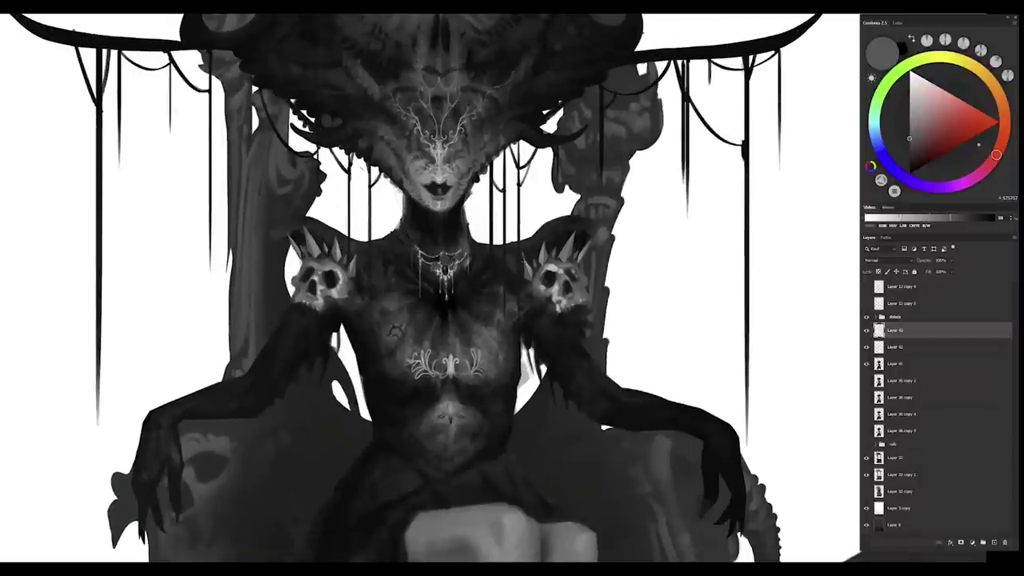
left_click(540, 254, "alt")
left_click(341, 255, "alt")
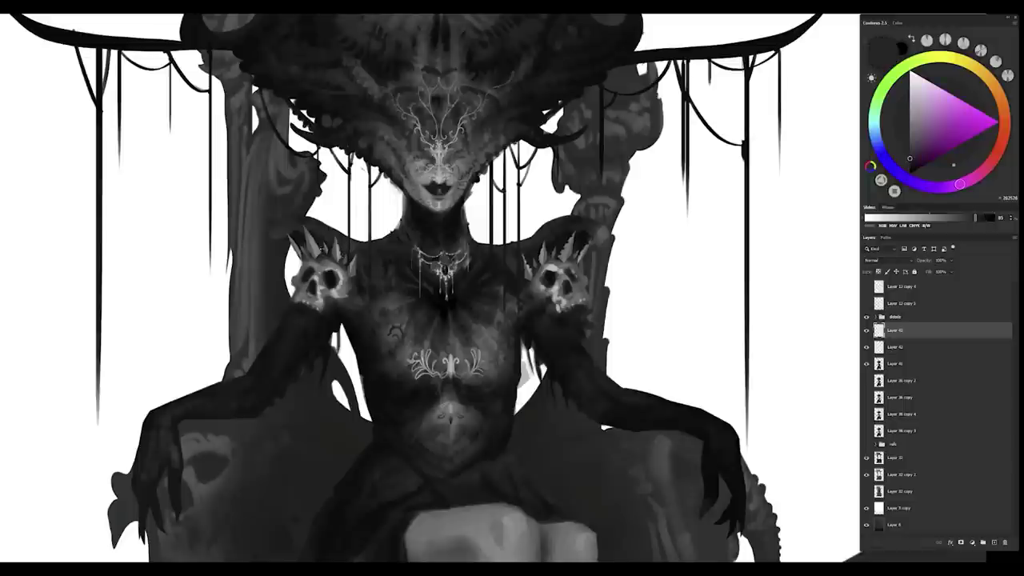
left_click(299, 260, "alt")
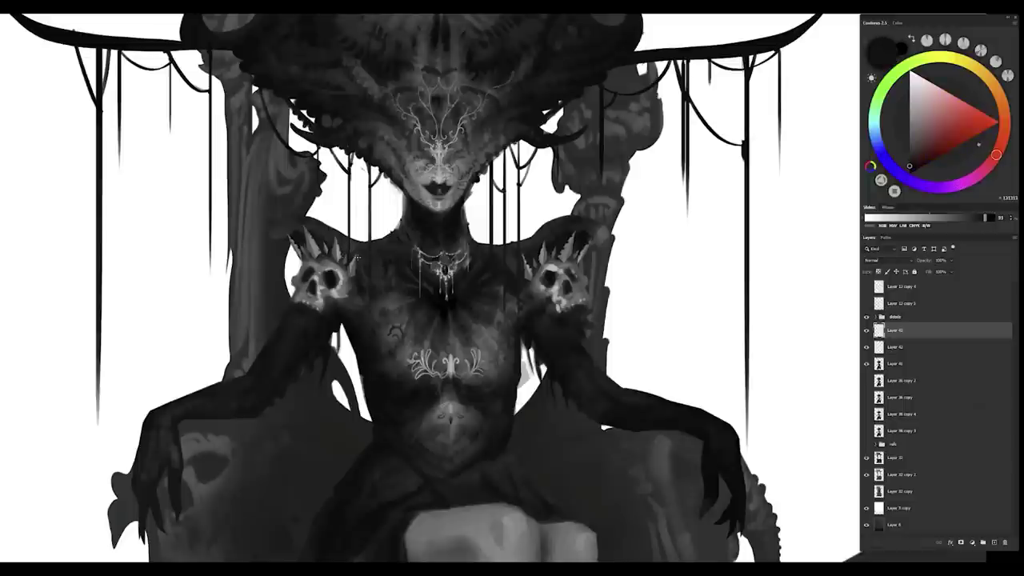
scroll(547, 311, "down", 3)
scroll(496, 402, "up", 2)
Step: Add a new layer in the details group and paint a grey curling filigree from the chest ornament up towards the shoulder skull
left_click(496, 403, "ctrl")
scroll(530, 355, "up", 2)
scroll(529, 355, "up", 2)
key("ctrl+shift+alt+n")
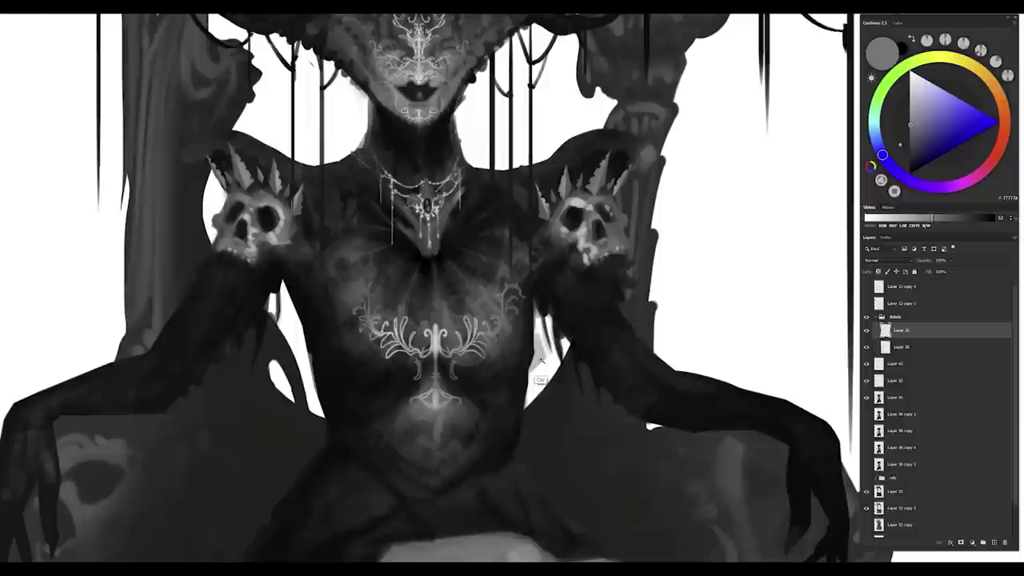
mouse_move(499, 332)
left_mouse_down()
mouse_move(530, 247)
mouse_move(522, 234)
mouse_move(510, 294)
mouse_move(545, 247)
mouse_move(499, 323)
mouse_move(509, 274)
mouse_move(501, 302)
mouse_move(517, 292)
mouse_move(502, 361)
mouse_move(527, 303)
mouse_move(510, 336)
mouse_move(500, 315)
mouse_move(532, 275)
left_mouse_up()
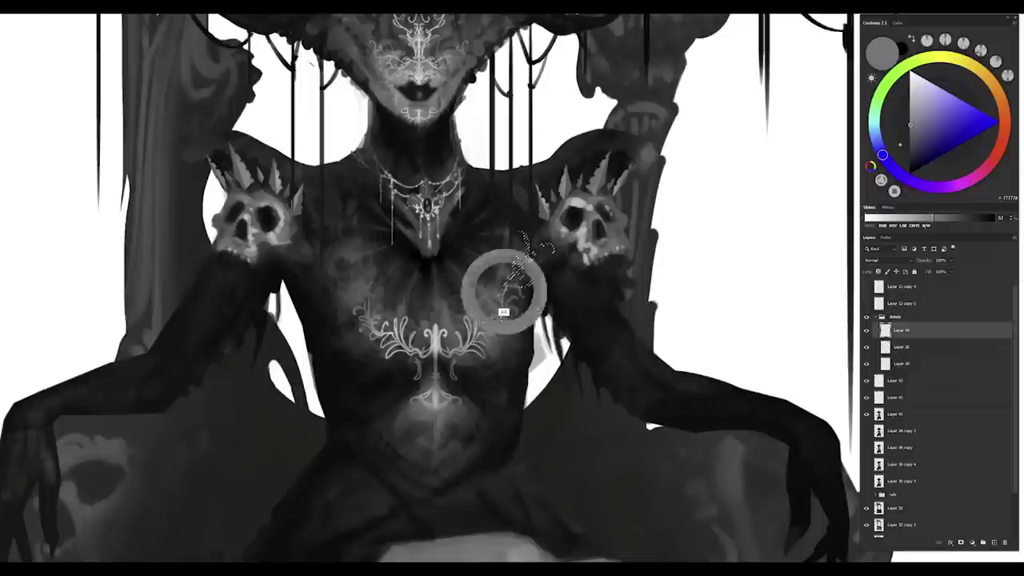
scroll(498, 304, "down", 5)
scroll(514, 296, "up", 5)
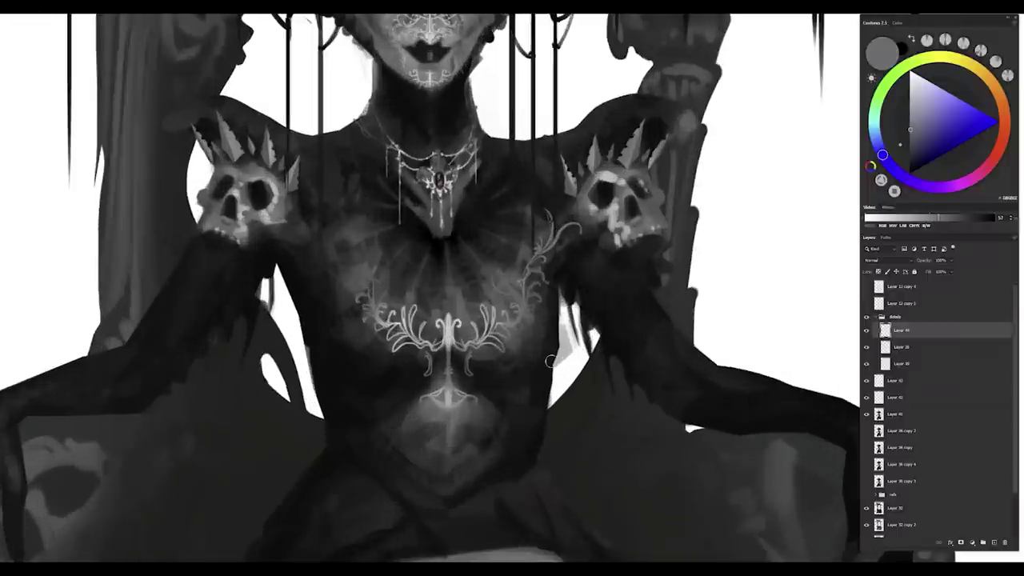
Step: Extend the central chest motif with a pointed open diamond above and a spearhead tip below, brightened with a sampled light grey
scroll(468, 376, "down", 2)
mouse_move(467, 385)
left_mouse_down()
mouse_move(469, 336)
mouse_move(472, 364)
left_mouse_up()
scroll(474, 363, "down", 2)
scroll(472, 352, "up", 1)
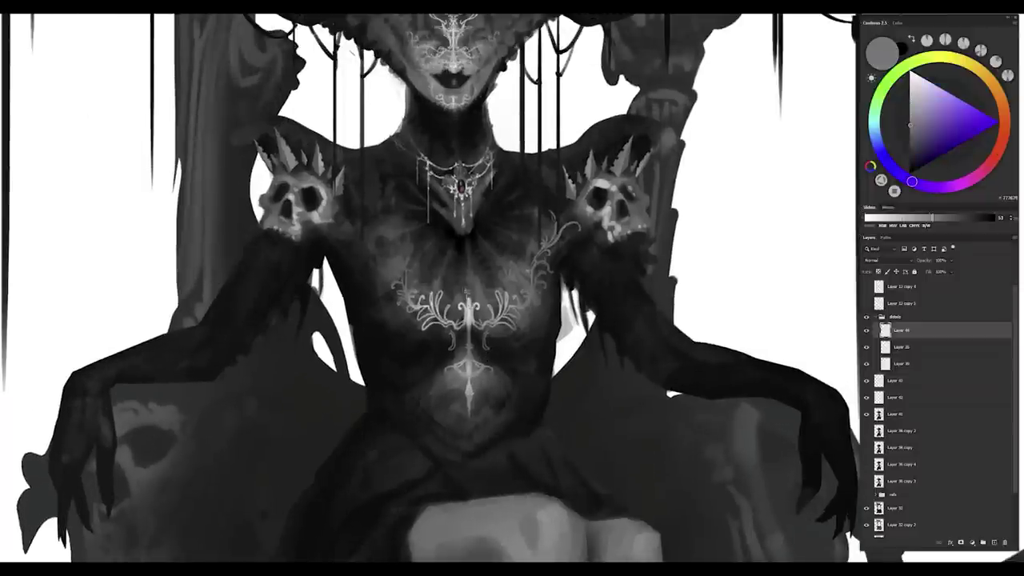
left_click_drag(469, 272, 471, 323)
left_click(470, 296, "alt")
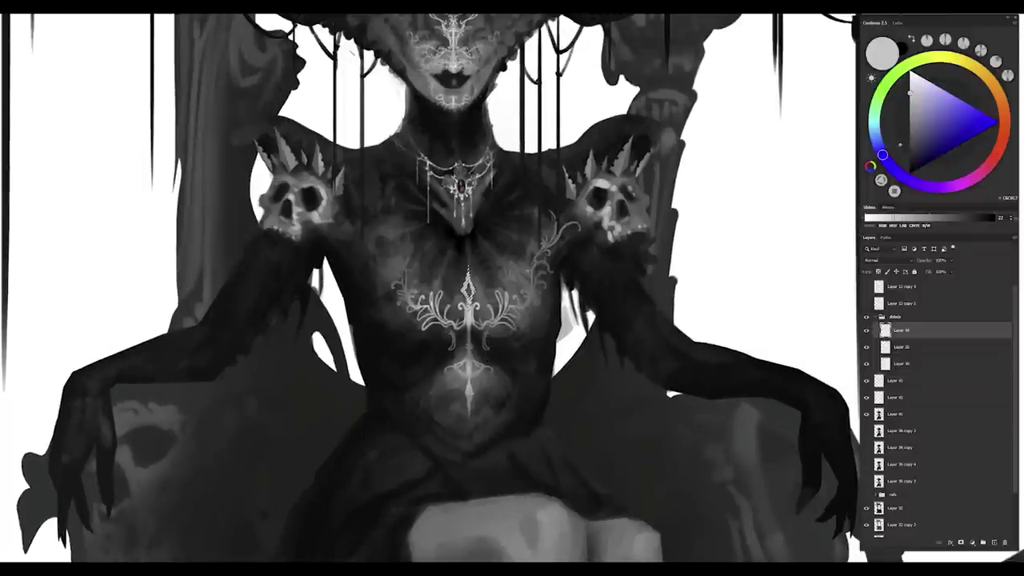
scroll(472, 296, "down", 2)
scroll(476, 311, "up", 2)
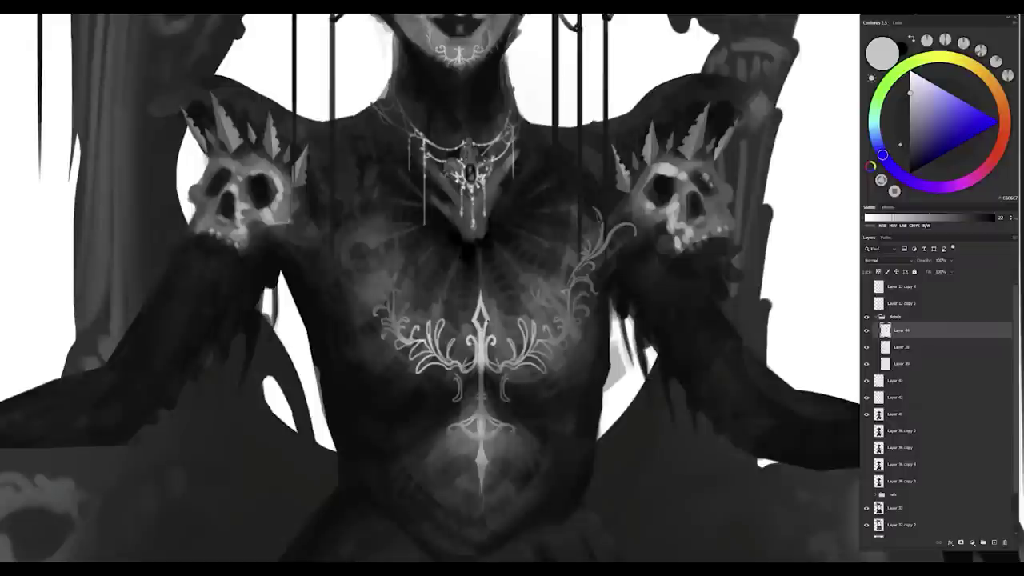
scroll(484, 352, "down", 3)
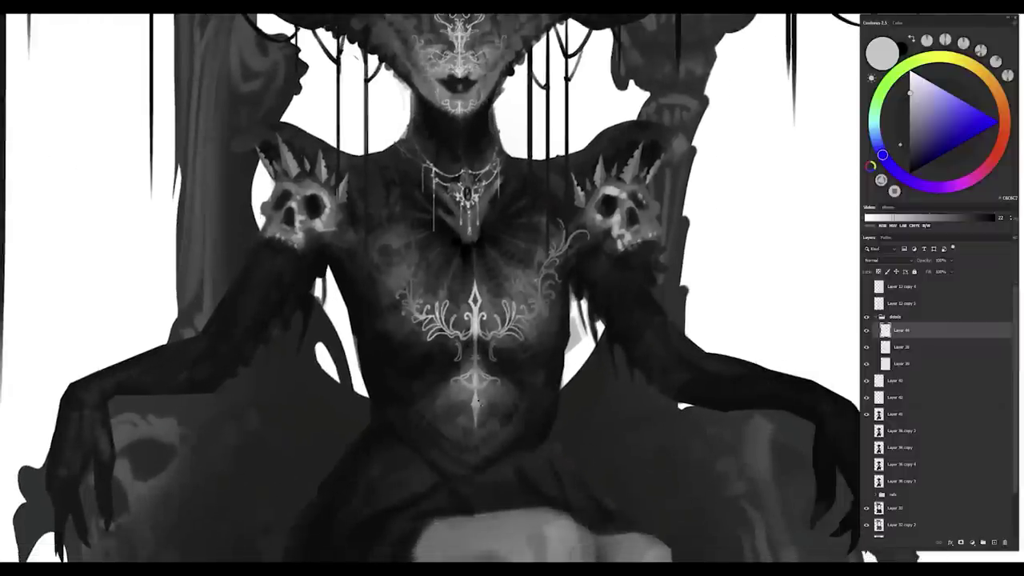
key("ctrl+comma")
key("ctrl+comma")
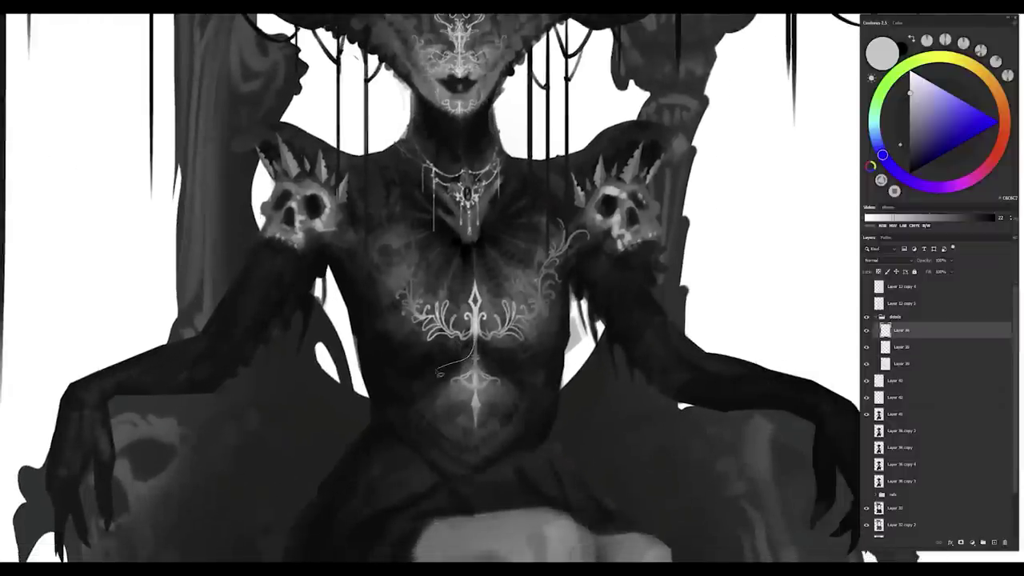
left_click_drag(471, 362, 395, 427)
key("ctrl+z")
mouse_move(488, 354)
left_mouse_down()
mouse_move(544, 411)
mouse_move(542, 422)
left_mouse_up()
key("ctrl+z")
Step: Sample a mid grey, draw a thin tapered curve from the chest motif down to the waist's side, and mirror the view
left_click(493, 393, "alt")
left_click_drag(478, 343, 543, 420)
left_click_drag(480, 347, 487, 361)
key("h")
scroll(487, 360, "up", 5)
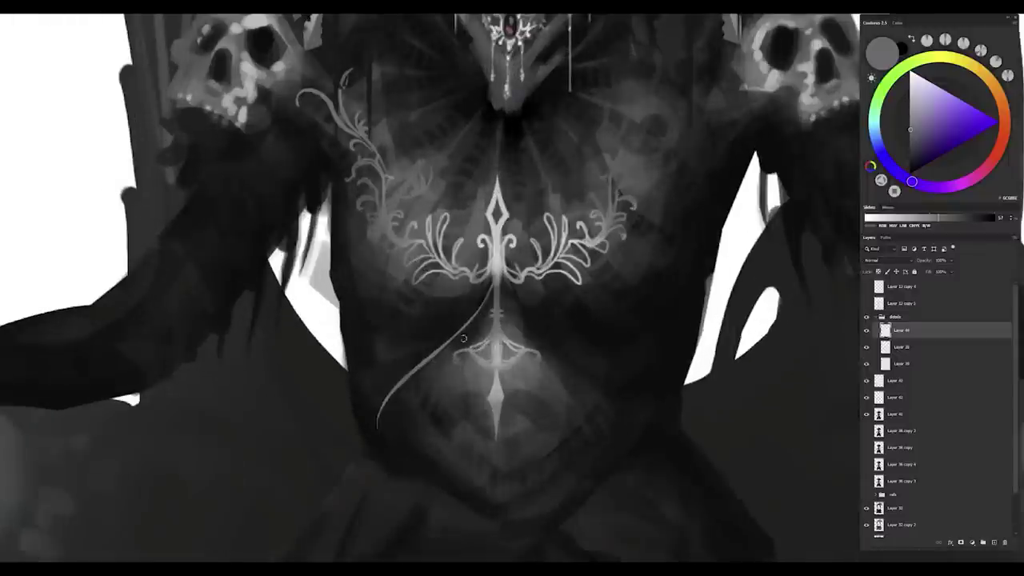
scroll(432, 288, "down", 2)
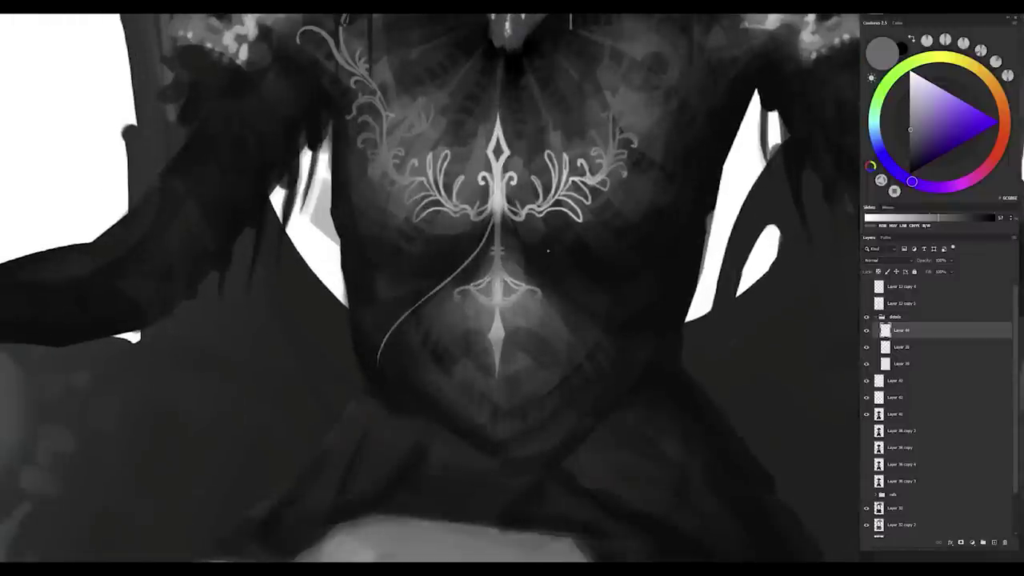
scroll(466, 308, "down", 3)
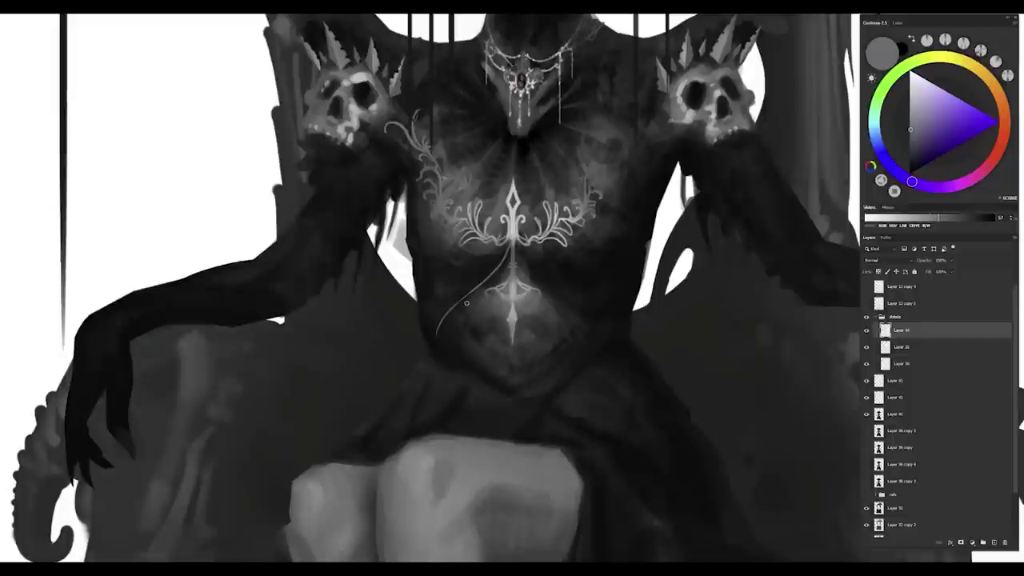
Step: Draw a diagonal band across one side of the lower belly with a spiked fringe and pointed tips at both ends
left_click_drag(467, 304, 517, 364)
scroll(539, 387, "up", 3)
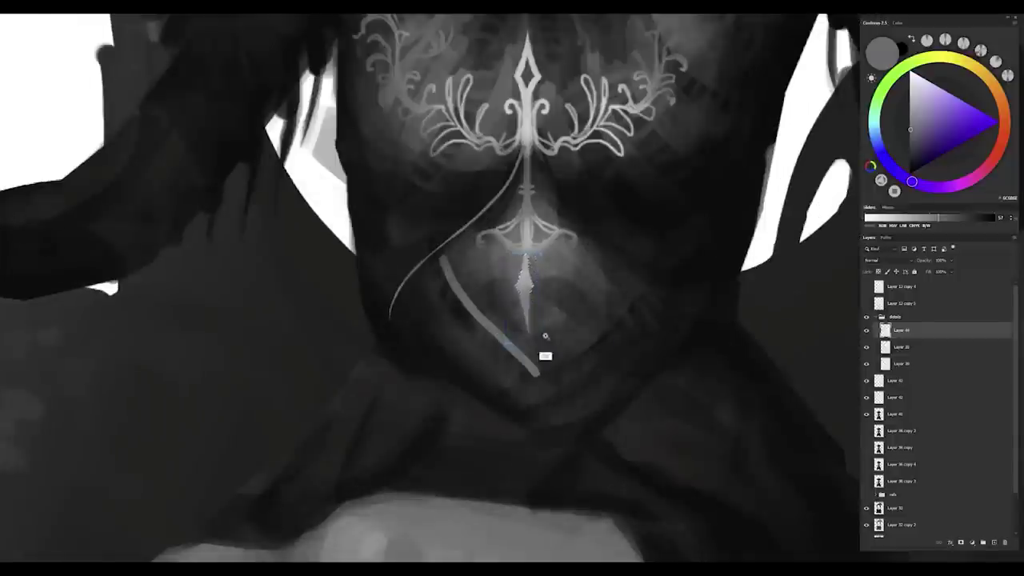
scroll(550, 339, "down", 2)
scroll(539, 361, "down", 1)
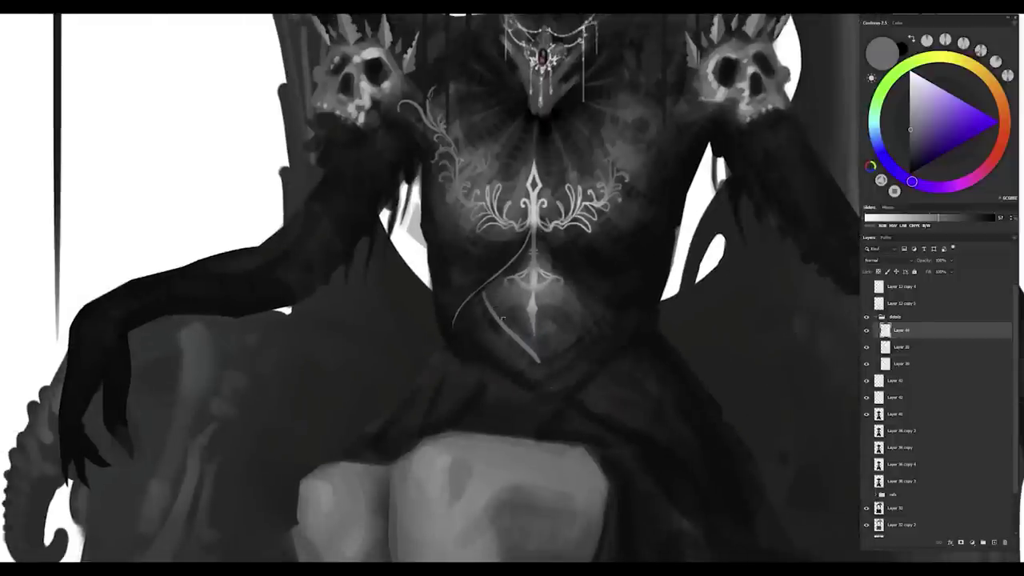
left_click_drag(488, 291, 535, 351)
scroll(541, 372, "up", 2)
scroll(549, 359, "down", 4)
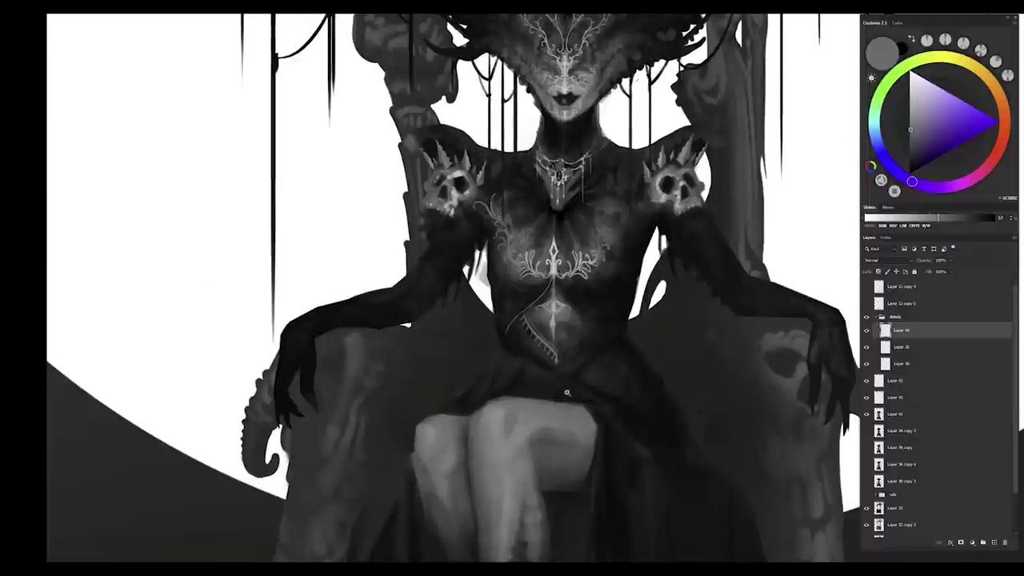
scroll(512, 317, "up", 4)
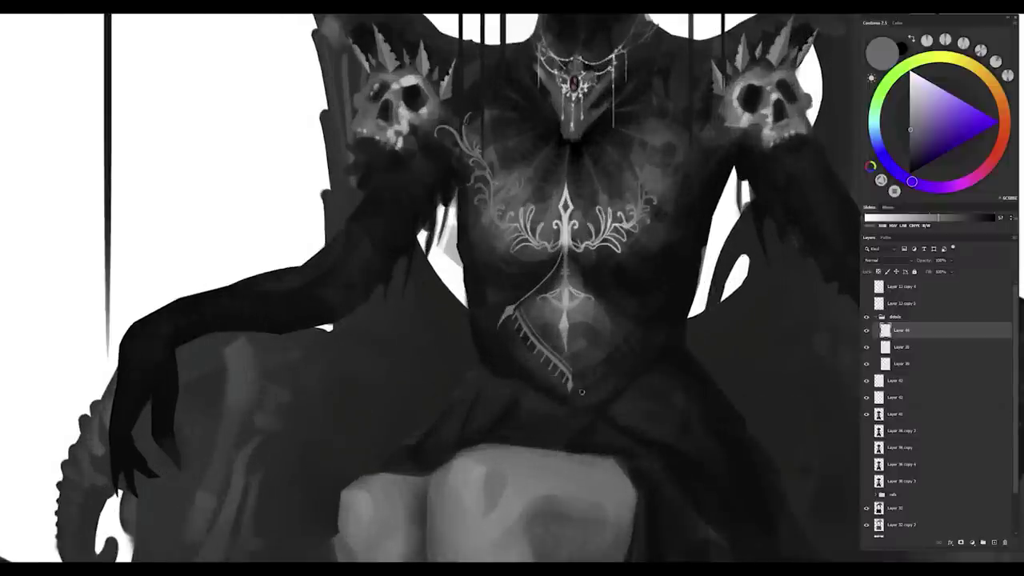
scroll(512, 316, "up", 2)
Step: Sample a lighter grey and draw stepped zigzag outlines beside the belly spearhead, plus an inner line along the fringed band
left_click(507, 354, "alt")
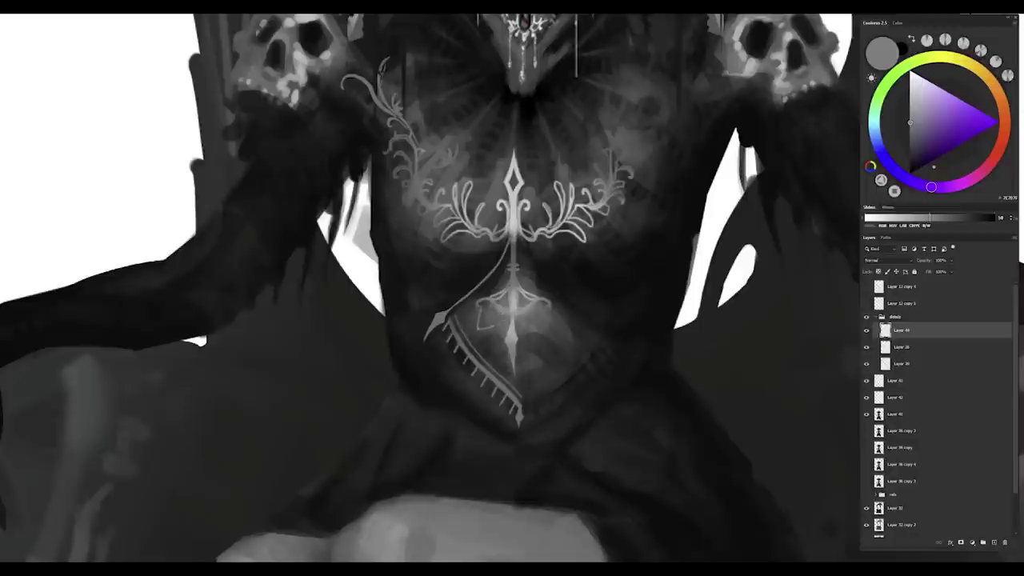
scroll(490, 314, "up", 2)
mouse_move(477, 289)
left_mouse_down()
mouse_move(477, 321)
mouse_move(470, 293)
mouse_move(527, 336)
left_mouse_up()
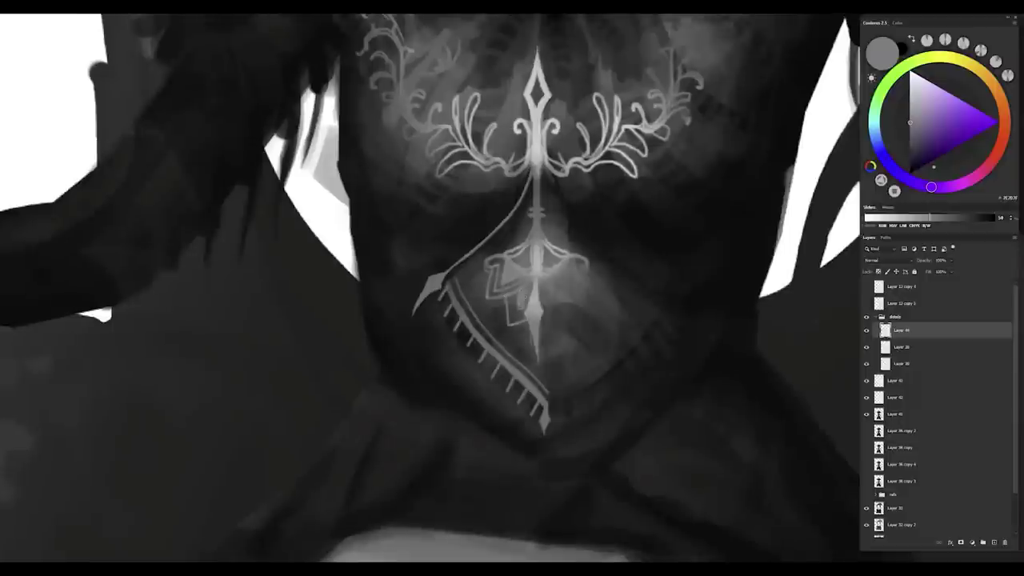
scroll(547, 353, "down", 2)
scroll(547, 353, "up", 3)
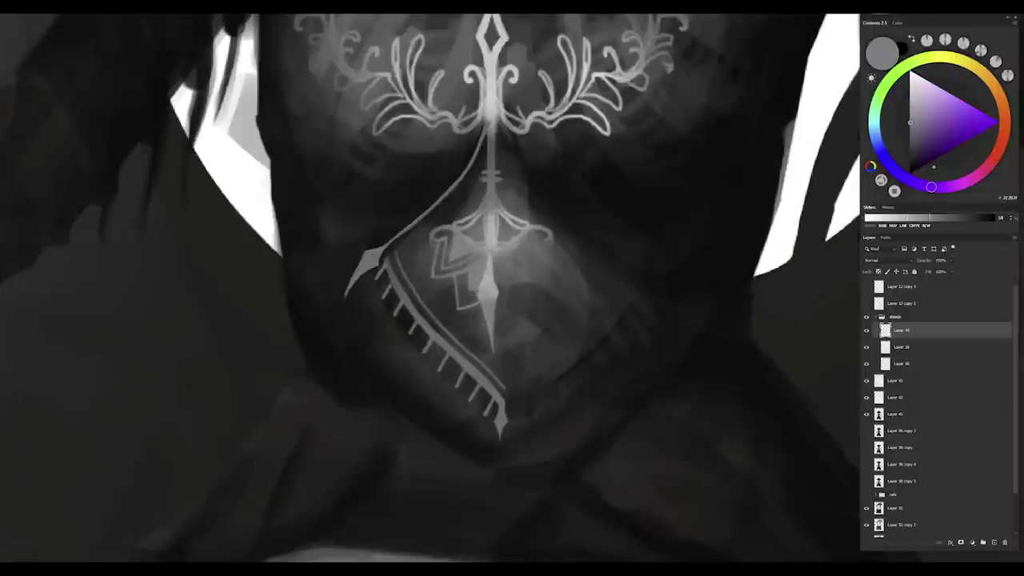
scroll(494, 357, "down", 2)
scroll(493, 357, "up", 2)
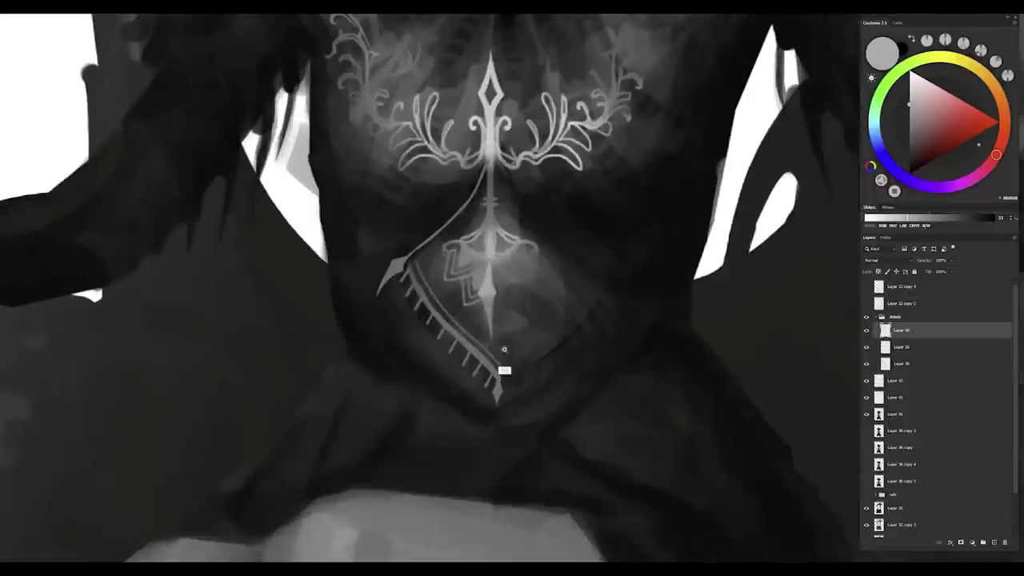
Step: Fill the belly ornament with a curved leaf, small diamonds, hanging petals and a row of beads beneath the waist curve
left_click_drag(433, 240, 420, 284)
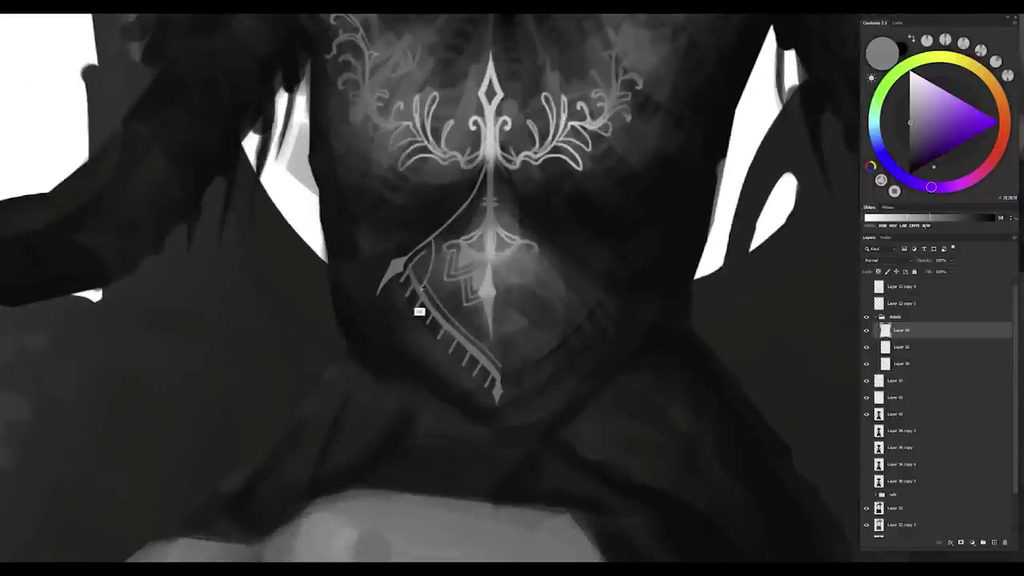
left_click_drag(431, 242, 411, 281)
scroll(454, 320, "down", 2)
scroll(453, 311, "up", 2)
mouse_move(454, 311)
left_mouse_down()
mouse_move(460, 344)
mouse_move(513, 352)
mouse_move(499, 318)
left_mouse_up()
left_click_drag(416, 336, 418, 360)
mouse_move(480, 152)
left_mouse_down()
mouse_move(479, 217)
mouse_move(408, 258)
mouse_move(411, 248)
mouse_move(486, 313)
mouse_move(483, 144)
mouse_move(481, 188)
left_mouse_up()
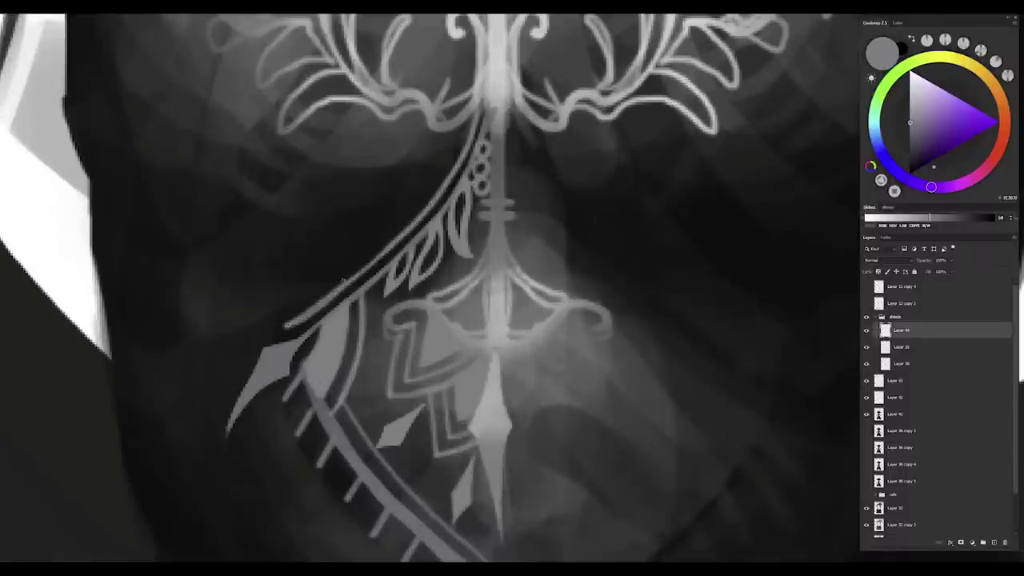
Step: Refine the small diamonds in the belly ornament and add a scalloped edging along the curve beneath the chest motif
key("ctrl+minus")
key("ctrl+minus")
key("ctrl+minus")
key("ctrl+plus")
key("ctrl+plus")
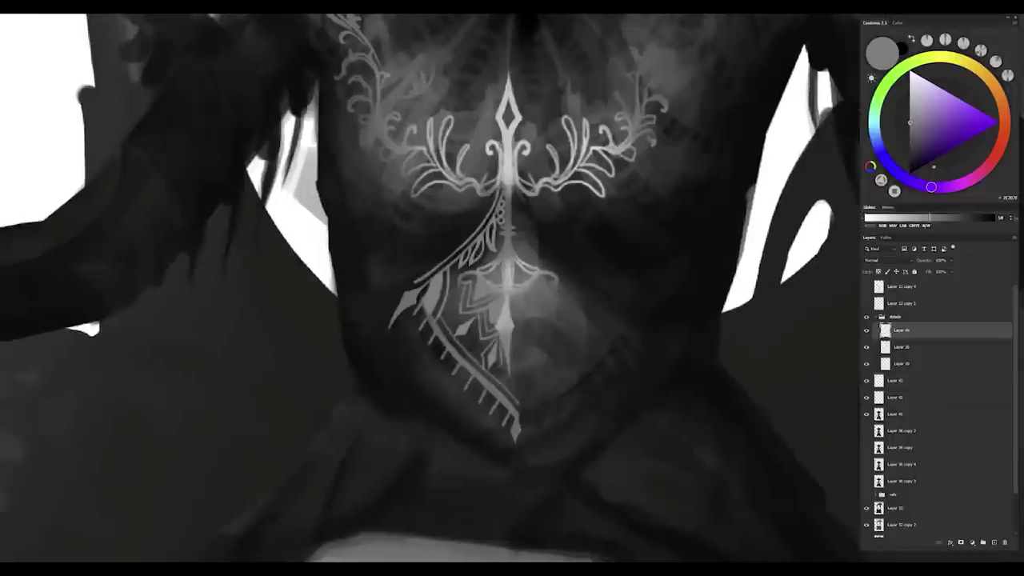
left_click_drag(467, 318, 462, 340)
left_click_drag(485, 212, 478, 224)
left_click_drag(473, 225, 463, 243)
key("ctrl+minus")
key("ctrl+minus")
key("ctrl+plus")
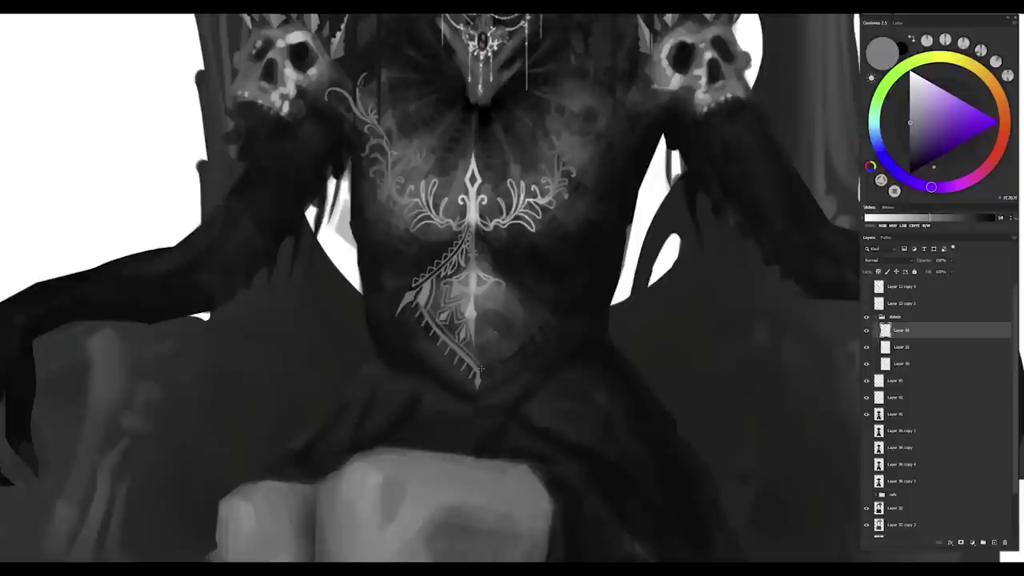
Step: Mirror the belly ornament and the shoulder filigree onto the other half of the torso and merge the copy
key("ctrl+minus")
key("ctrl+plus")
key("ctrl+minus")
key("ctrl+minus")
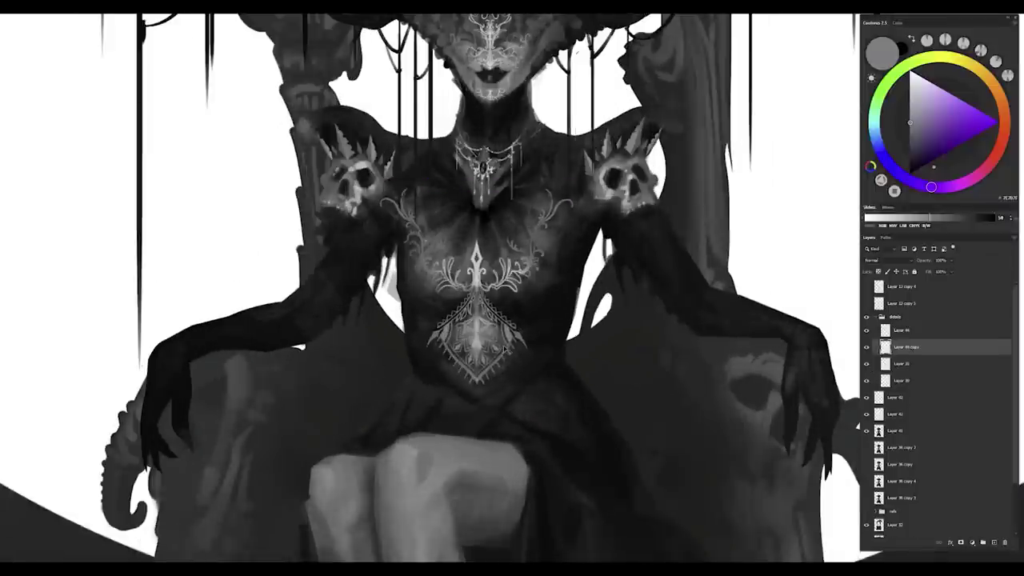
scroll(532, 361, "up", 3)
scroll(538, 355, "down", 2)
scroll(538, 353, "up", 1)
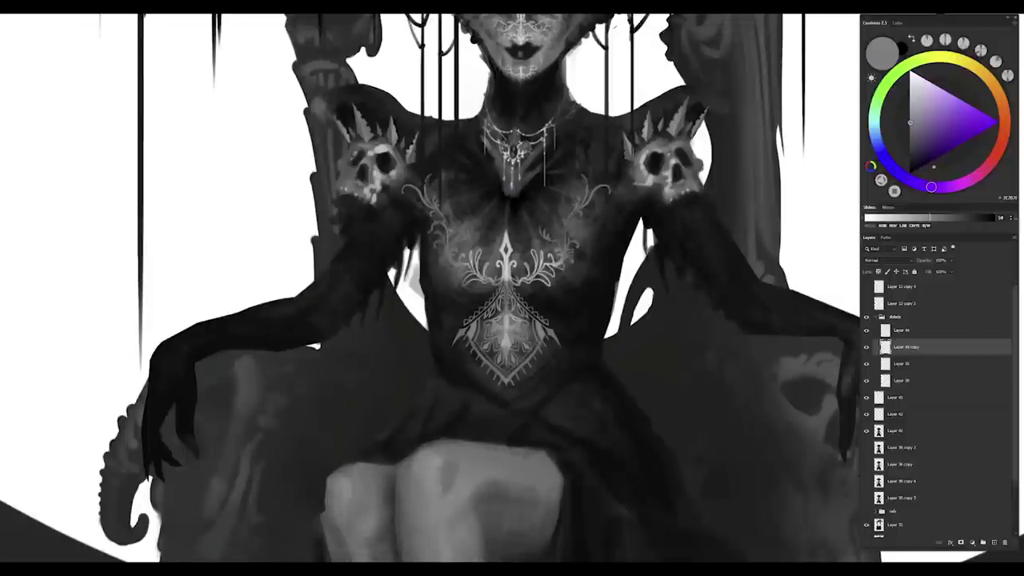
scroll(464, 228, "down", 2)
key("ctrl+e")
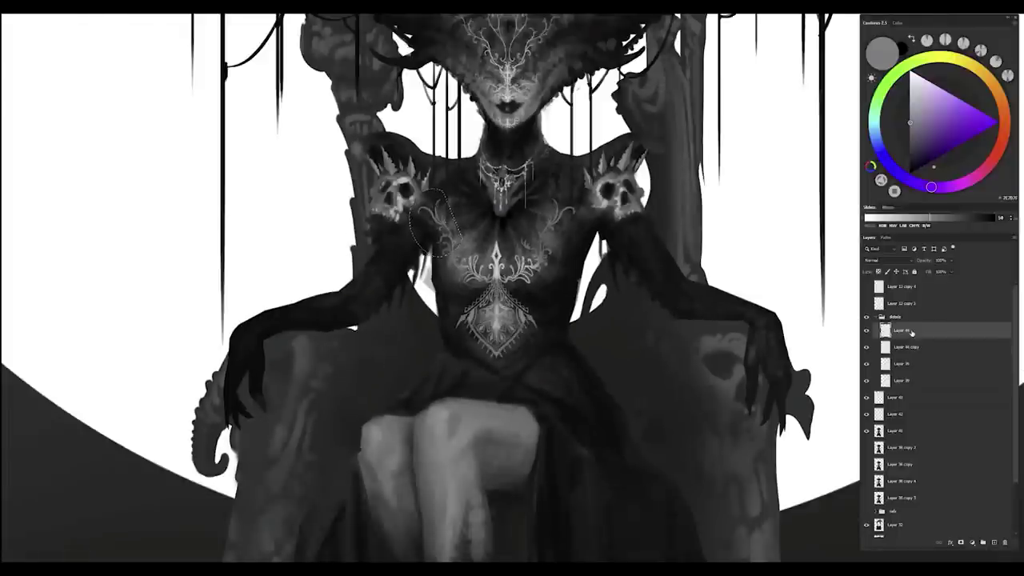
Step: Sample dark greys and fade the belly ornament's outer edges on a new clipped layer
scroll(460, 224, "up", 2)
scroll(480, 240, "down", 2)
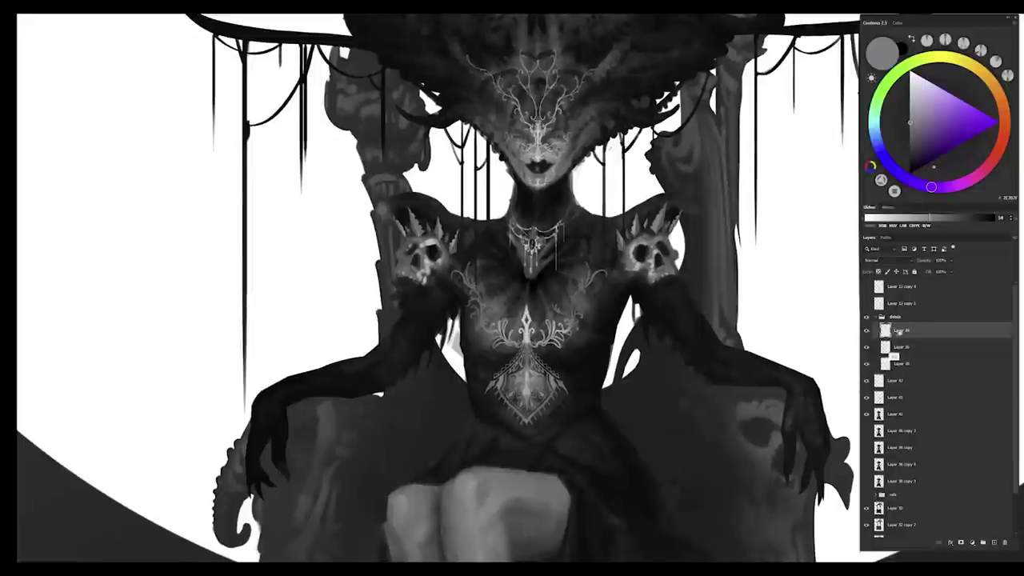
scroll(560, 448, "down", 2)
left_click(557, 355, "alt")
left_click(496, 297, "alt")
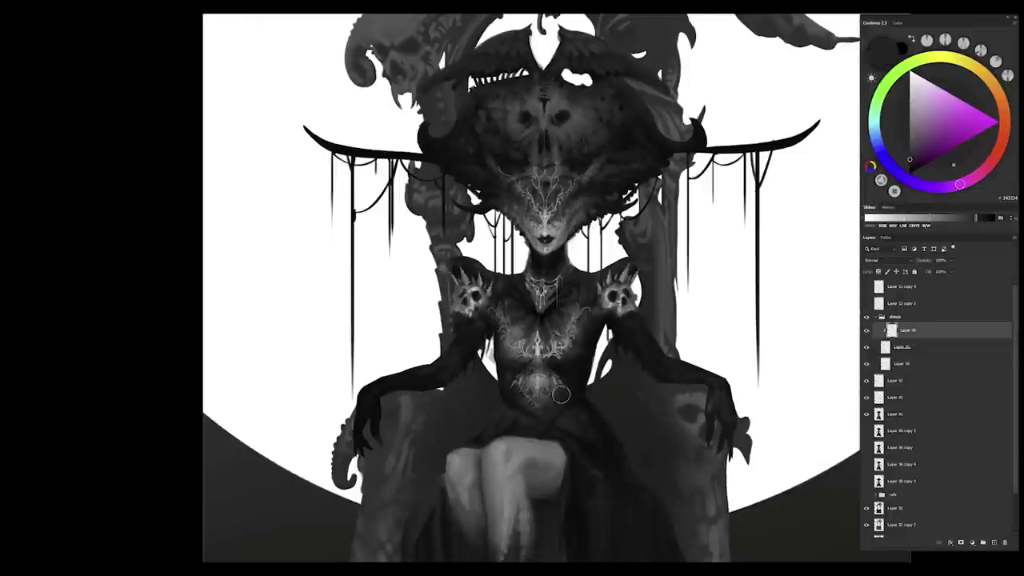
Step: Soften the belly ornament's edges with a sampled dark grey and switch to the filigree layer below
scroll(552, 398, "up", 2)
left_click(572, 349, "alt")
scroll(575, 346, "down", 3)
scroll(543, 308, "up", 4)
key("alt+bracketleft")
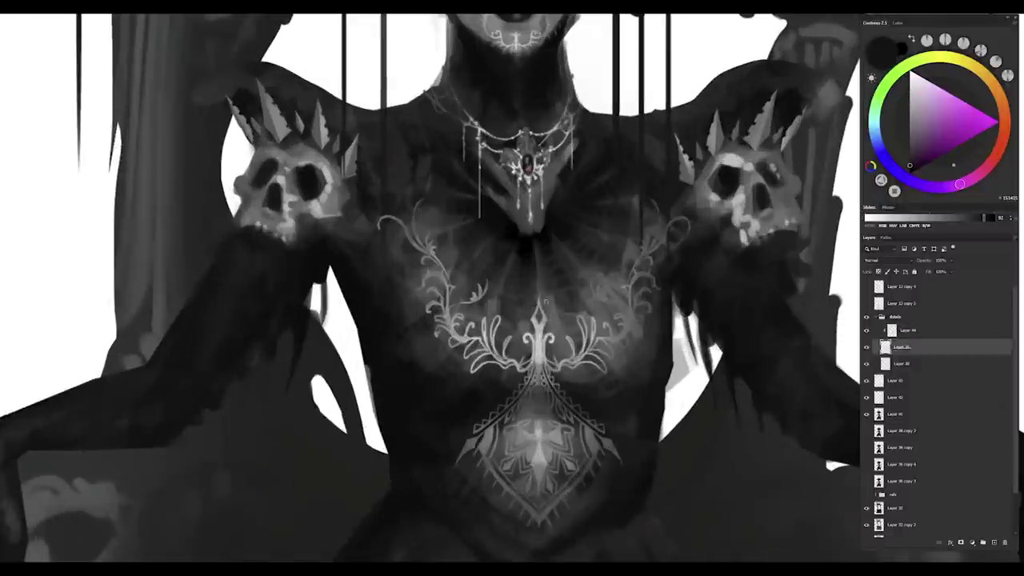
Step: Touch up the chest filigree with sampled greys on a new layer, duplicate that layer and merge the copies
key("ctrl+shift+alt+n")
left_click(552, 316, "alt")
scroll(556, 336, "down", 3)
scroll(563, 392, "up", 3)
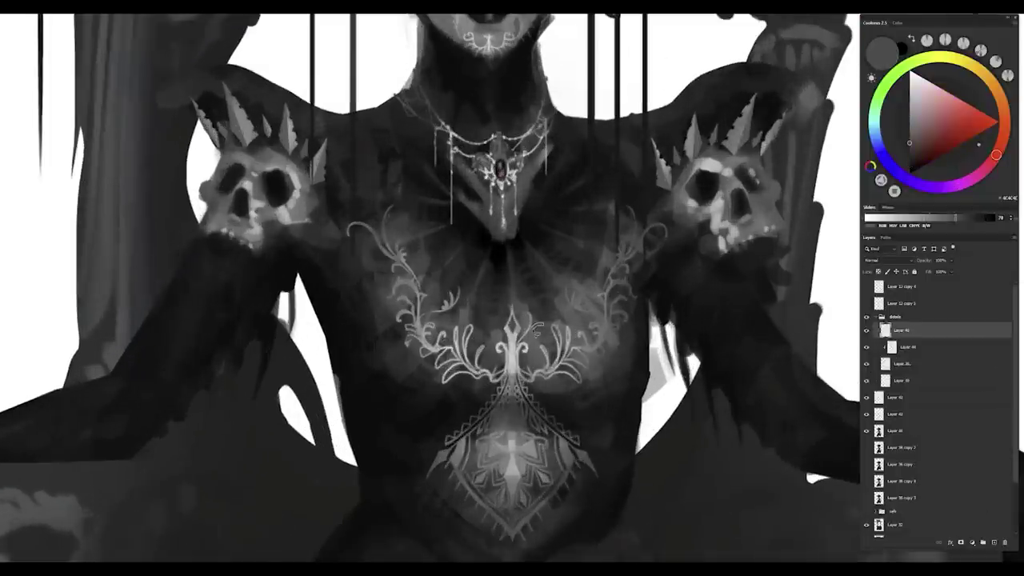
left_click(541, 327, "alt")
scroll(541, 327, "down", 2)
key("ctrl+j")
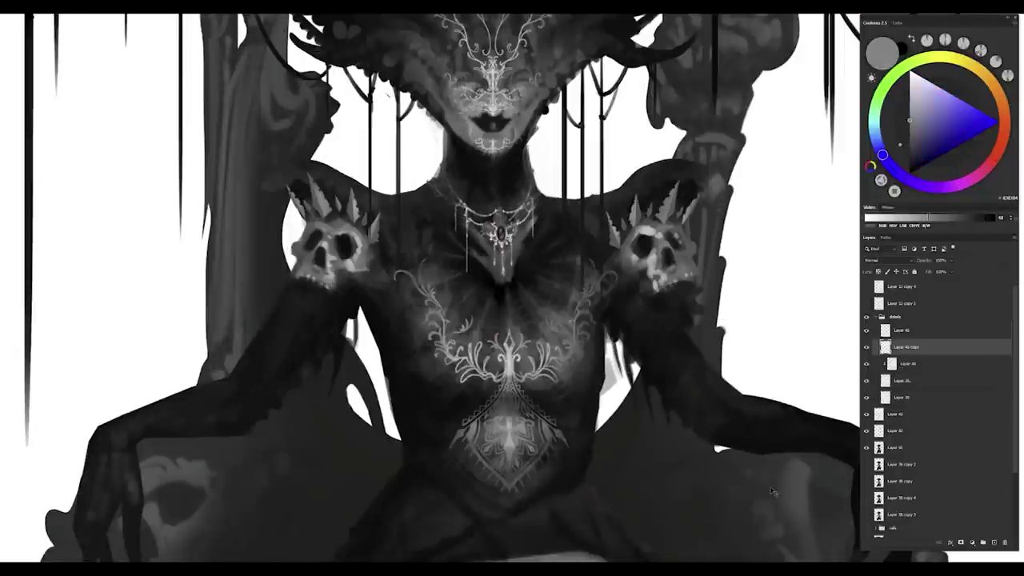
key("ctrl+e")
scroll(532, 351, "down", 4)
left_click(532, 352, "alt")
scroll(464, 376, "up", 3)
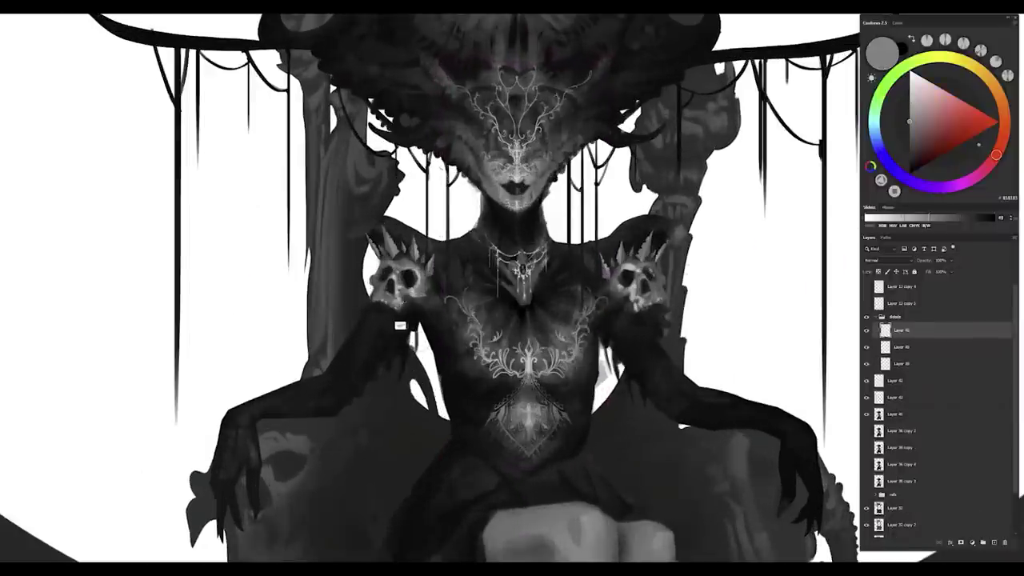
Step: Paint dark pointed spikes rising behind one shoulder skull on a new layer, using sampled near-black greys
left_click(543, 234, "alt")
scroll(544, 235, "down", 3)
scroll(544, 234, "up", 1)
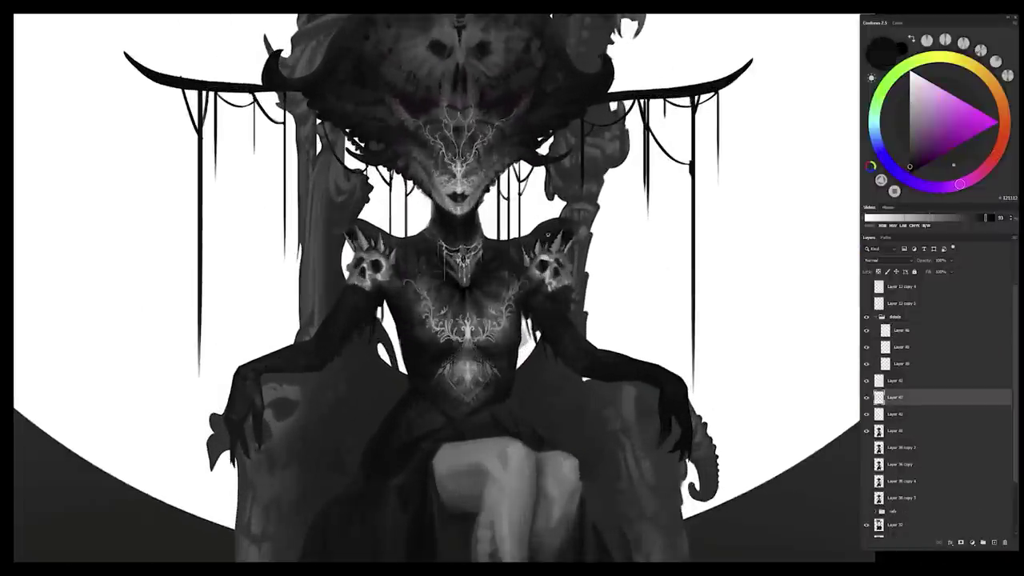
key("ctrl+z")
mouse_move(526, 240)
left_mouse_down()
mouse_move(560, 216)
mouse_move(579, 211)
mouse_move(564, 223)
mouse_move(578, 222)
left_mouse_up()
left_click(571, 218, "alt")
left_click(570, 232, "alt")
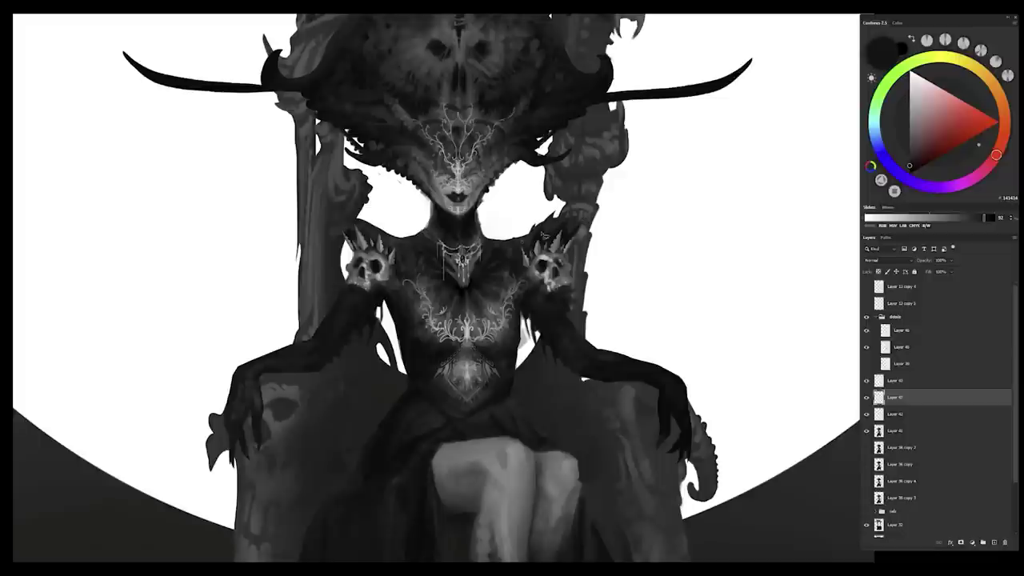
Step: Block in matching dark spikes behind the other shoulder skull
scroll(508, 236, "up", 2)
scroll(382, 226, "down", 2)
scroll(382, 225, "up", 3)
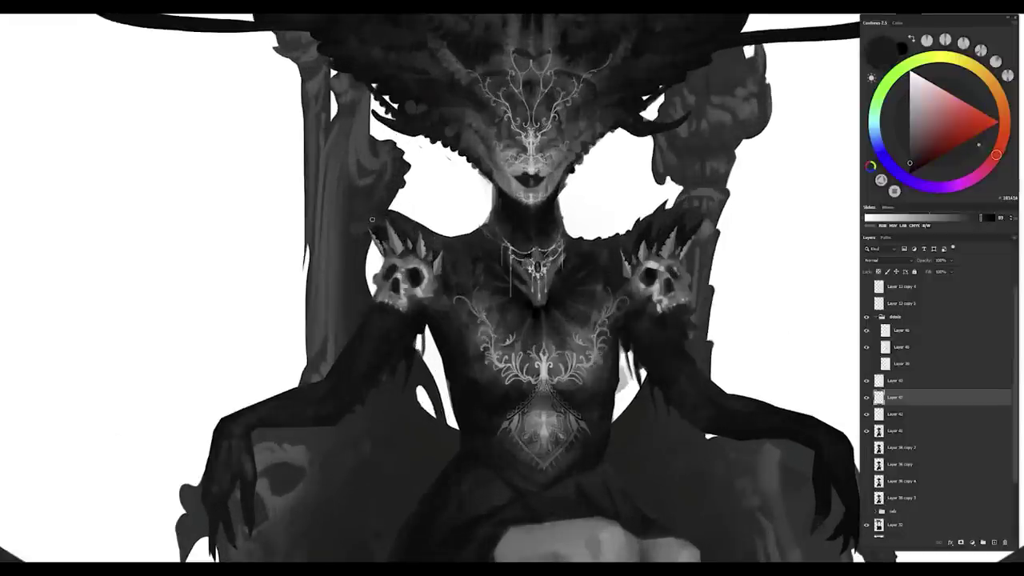
left_click_drag(469, 240, 427, 240)
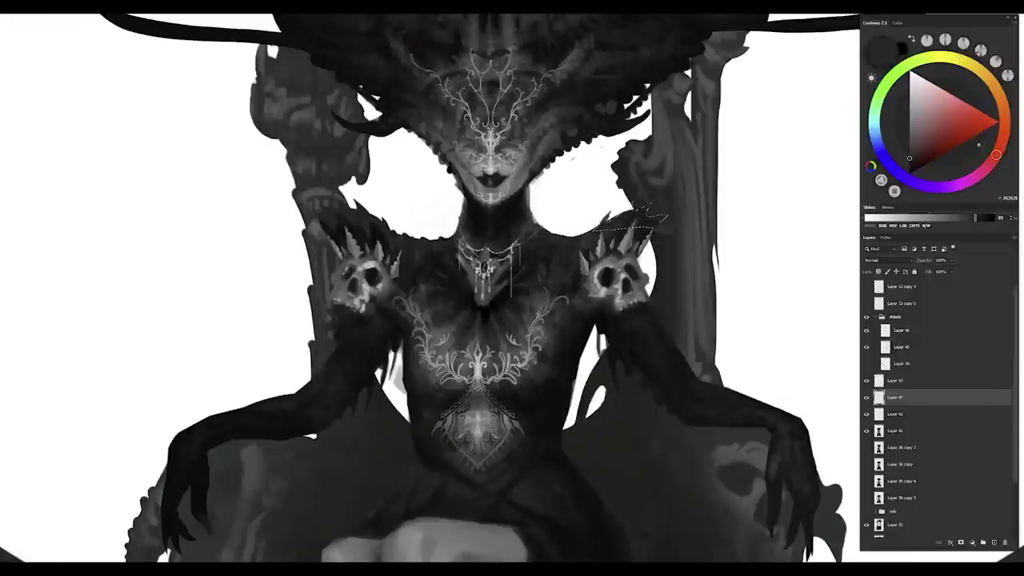
Step: Sample a mid grey and paint lighter edges along the new shoulder spikes
scroll(622, 334, "down", 2)
left_click(613, 225, "alt")
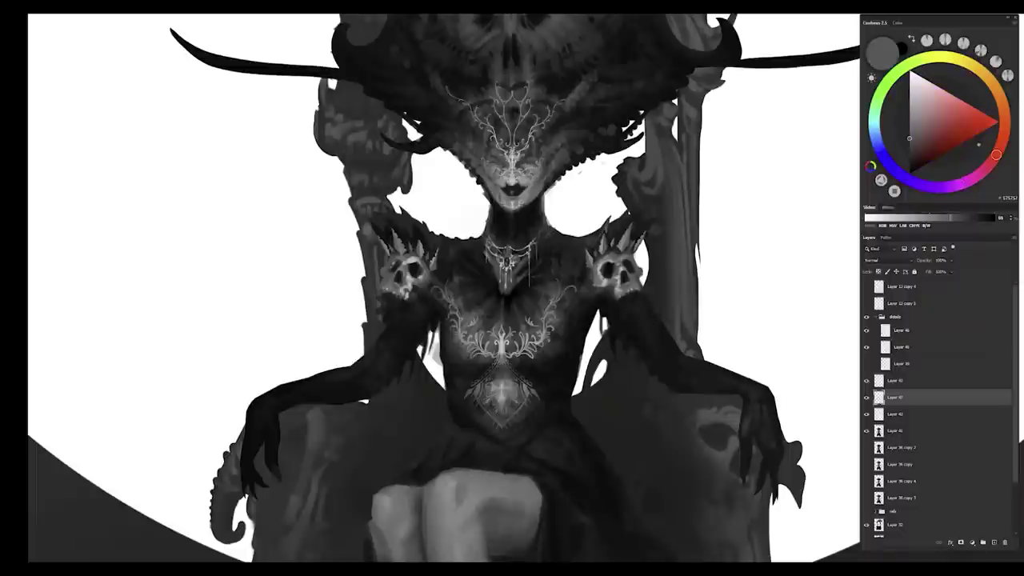
scroll(638, 216, "up", 2)
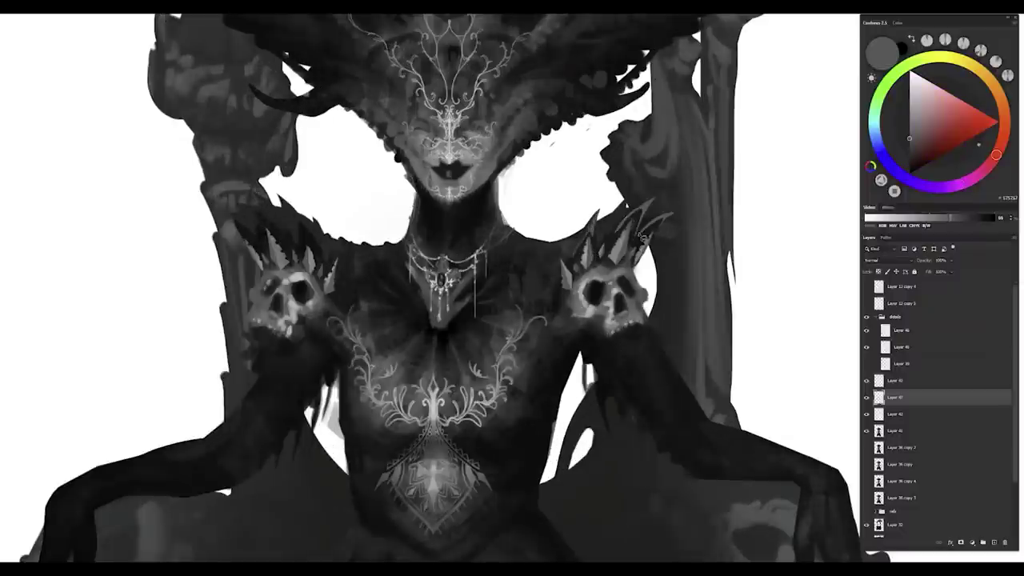
scroll(663, 222, "down", 2)
mouse_move(700, 282)
left_mouse_down()
mouse_move(720, 240)
mouse_move(748, 252)
mouse_move(688, 246)
left_mouse_up()
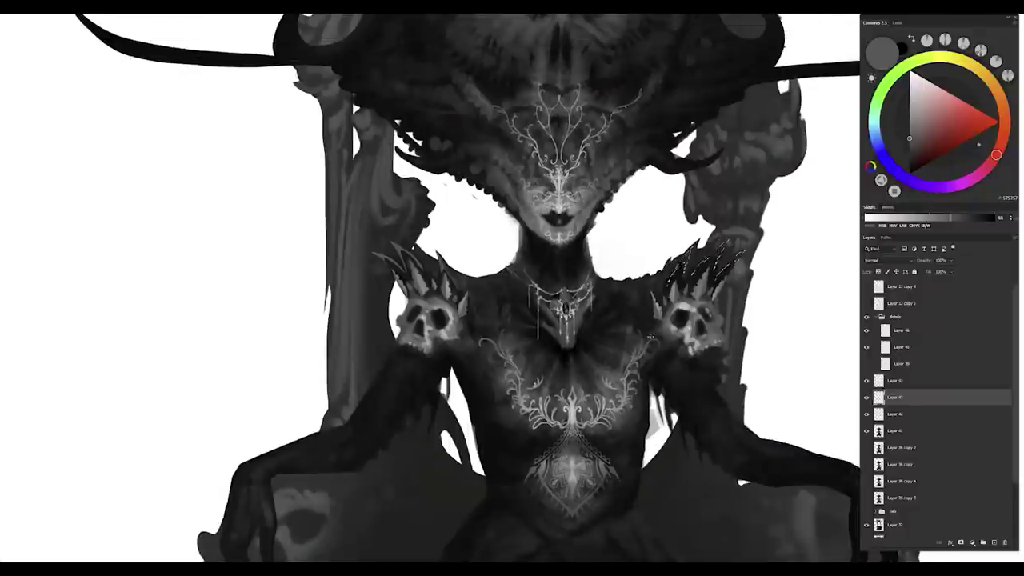
Step: Add a clipped layer in Darken mode above the shoulder spikes and shade them with dark grey
scroll(681, 297, "up", 1)
key("h")
left_click_drag(648, 292, 492, 408)
scroll(492, 408, "down", 3)
key("ctrl+shift+alt+n")
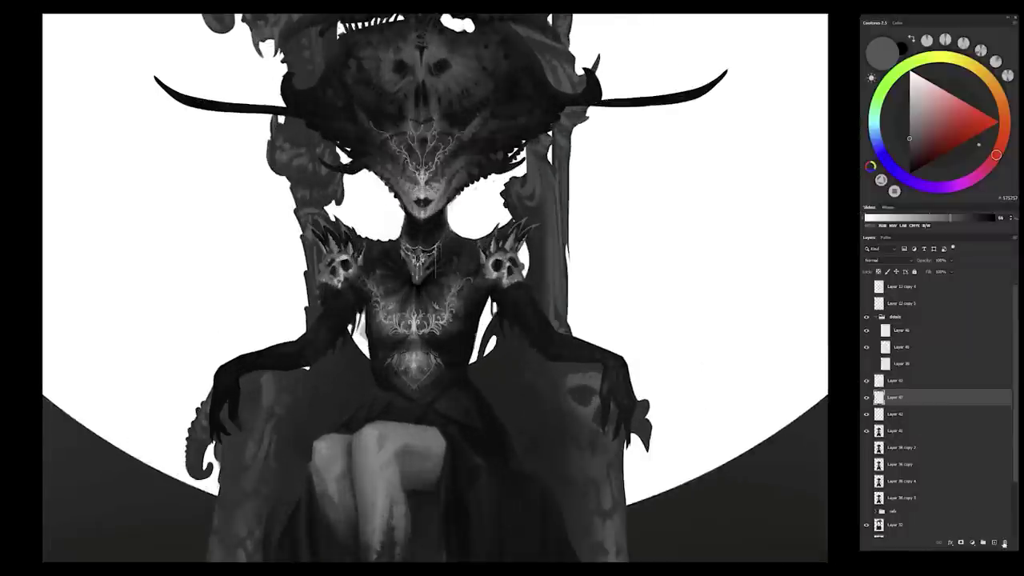
left_click(880, 260)
left_click(876, 281)
scroll(532, 411, "up", 2)
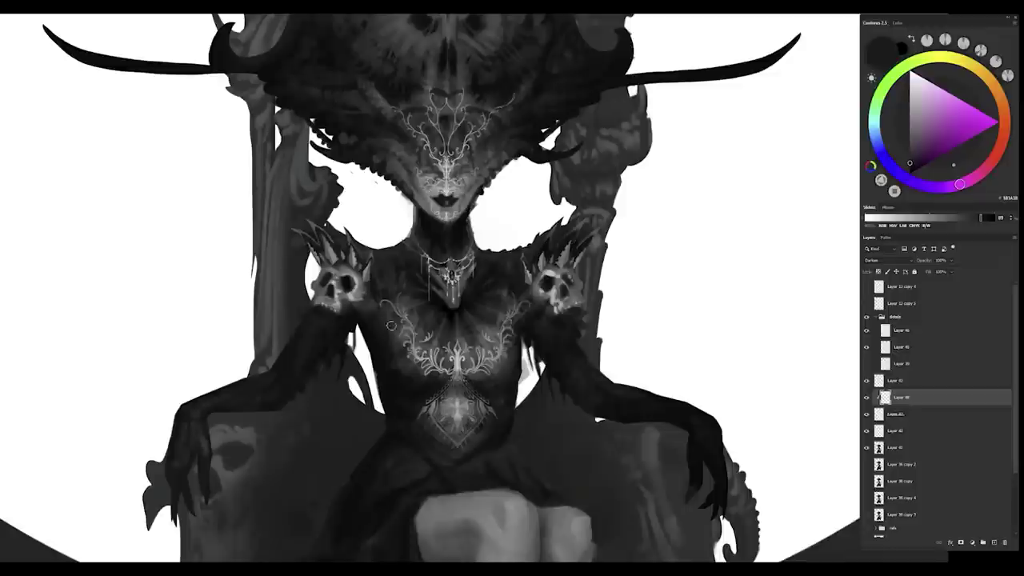
Step: Merge the shoulder spike layers into the figure layer and combine the separate filigree layers
scroll(380, 257, "down", 3)
key("ctrl+e")
key("ctrl+e")
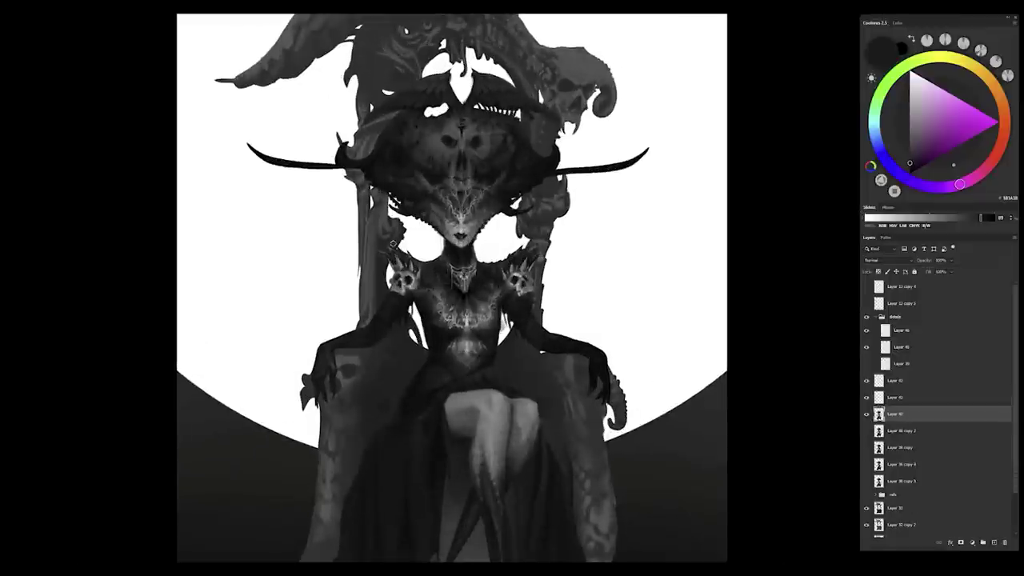
key("ctrl+e")
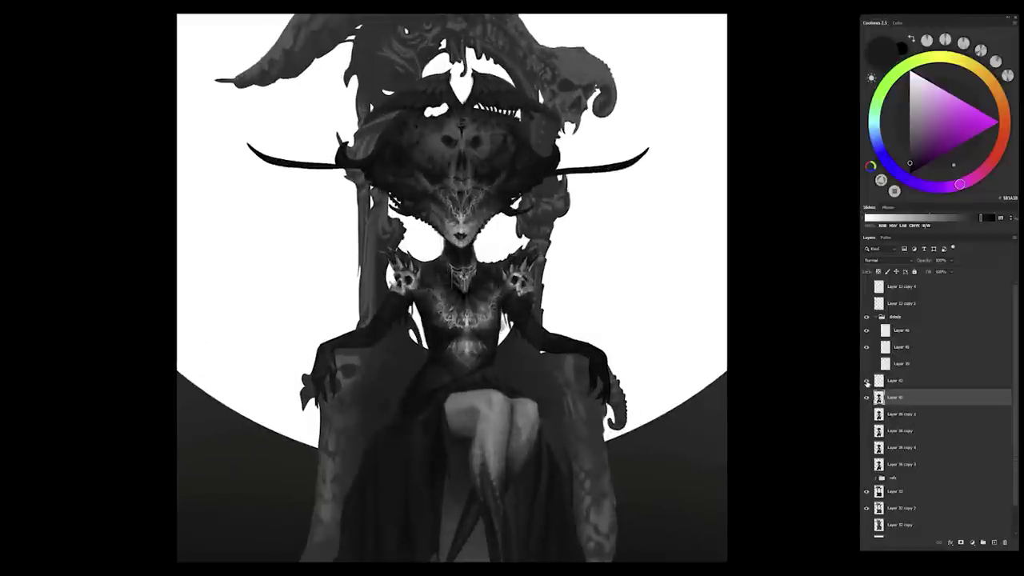
key("ctrl+e")
key("ctrl+e")
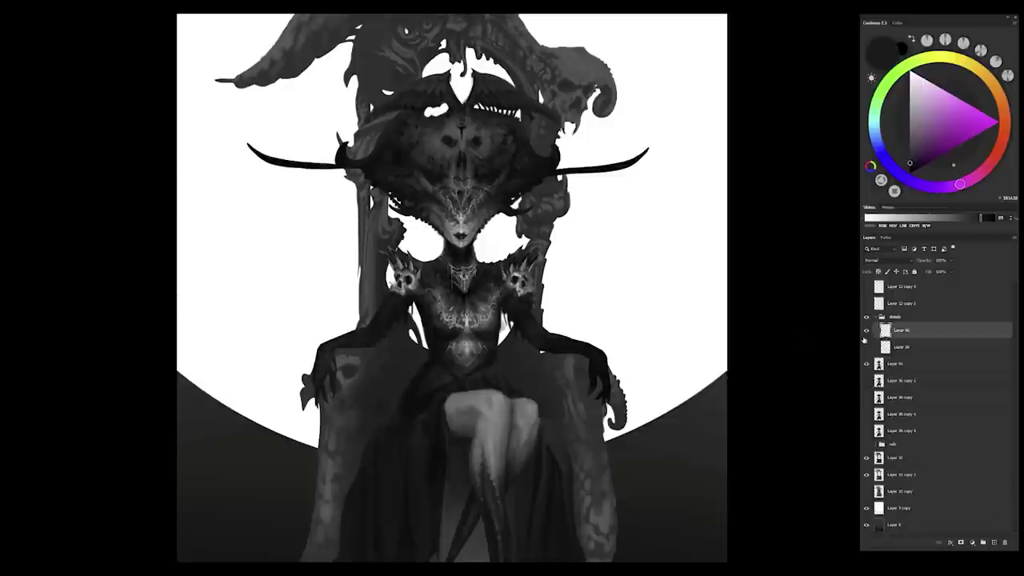
Step: Collapse the details group and merge the hidden copies of the figure into one layer
left_click(875, 317)
left_click(895, 283)
left_click_drag(504, 264, 517, 293)
key("ctrl+e")
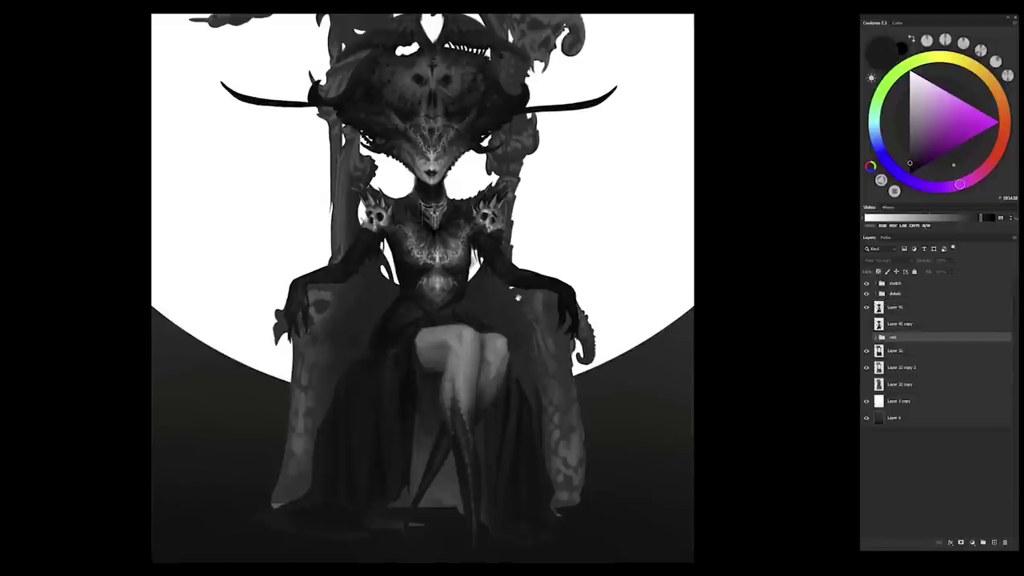
Step: Sketch thin guide lines across both knees on a new layer and add another layer above it
left_click(993, 542)
scroll(516, 293, "up", 3)
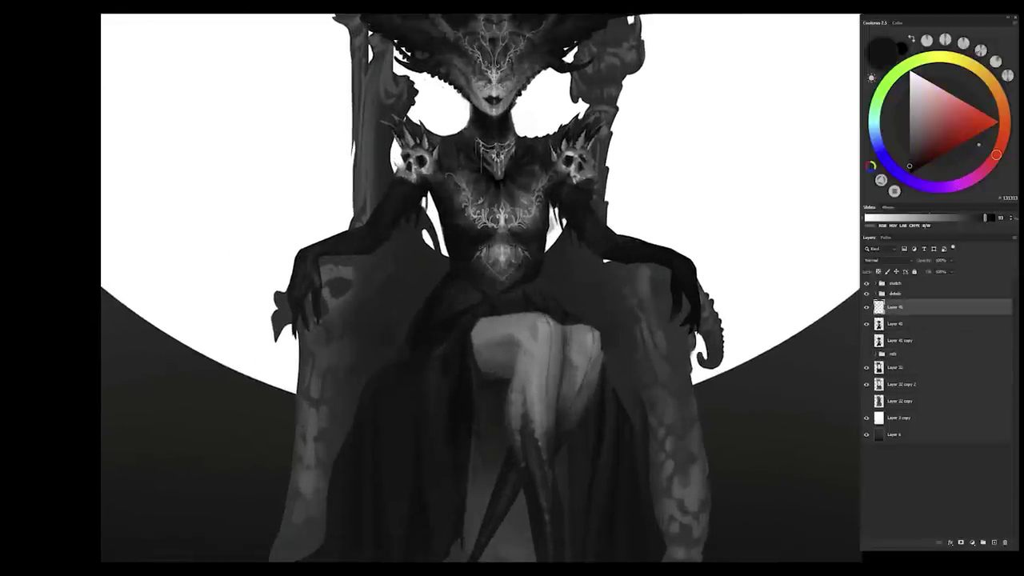
key("ctrl+shift+alt+n")
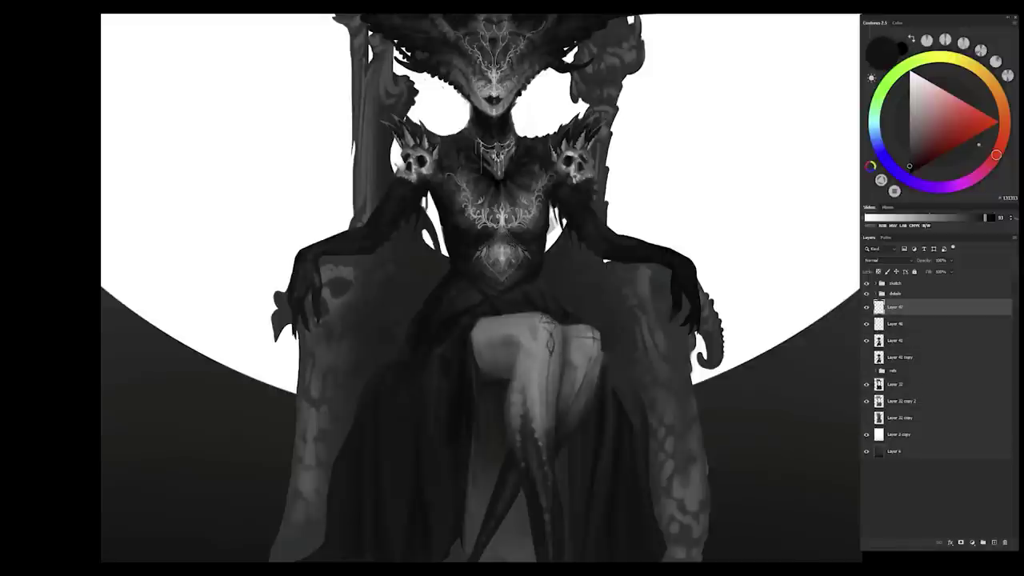
Step: Draw two nested dark diamonds with curled tips on the front knee, one down the shin and one along the thigh
scroll(544, 312, "up", 1)
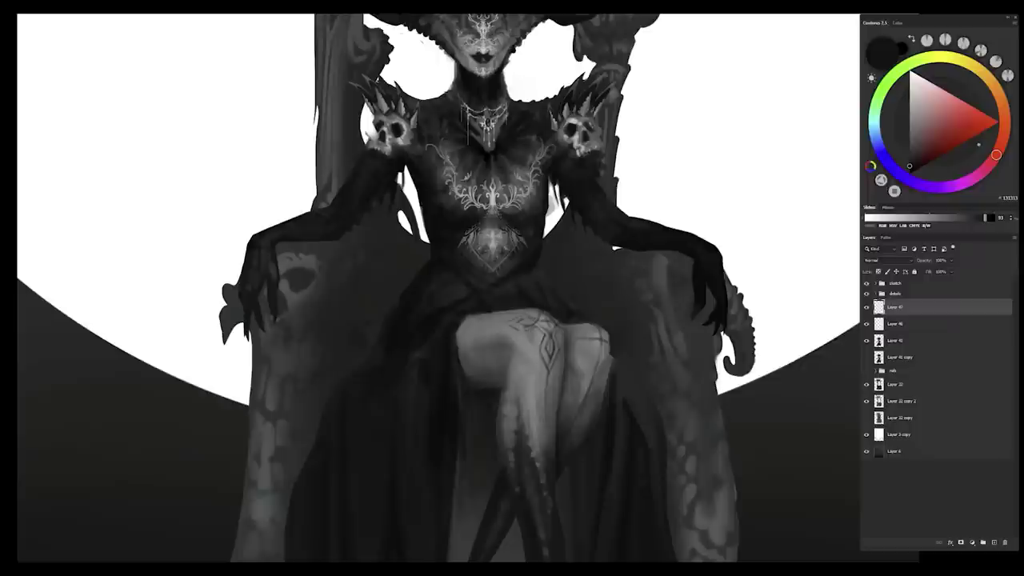
scroll(542, 378, "up", 1)
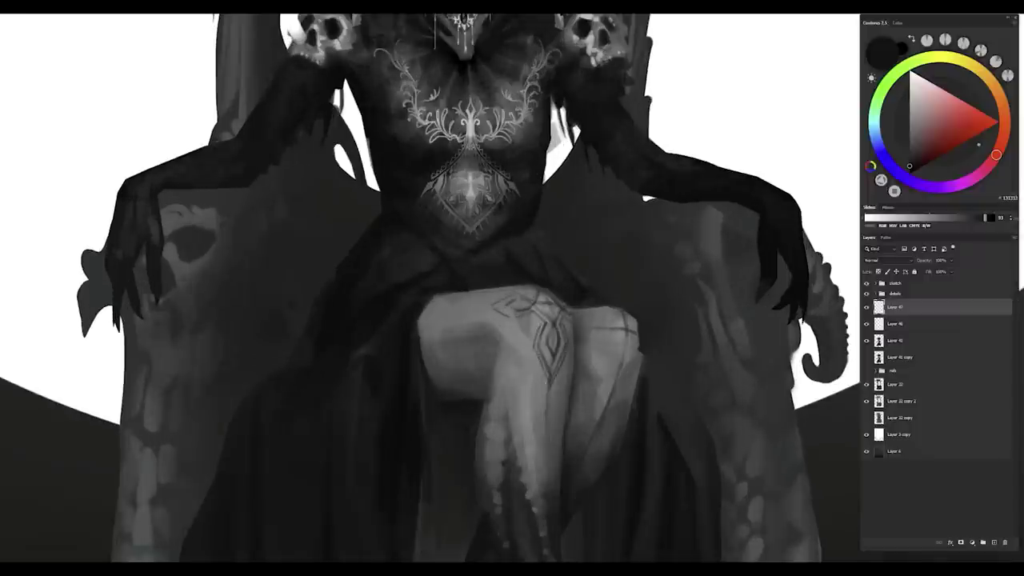
scroll(550, 384, "up", 1)
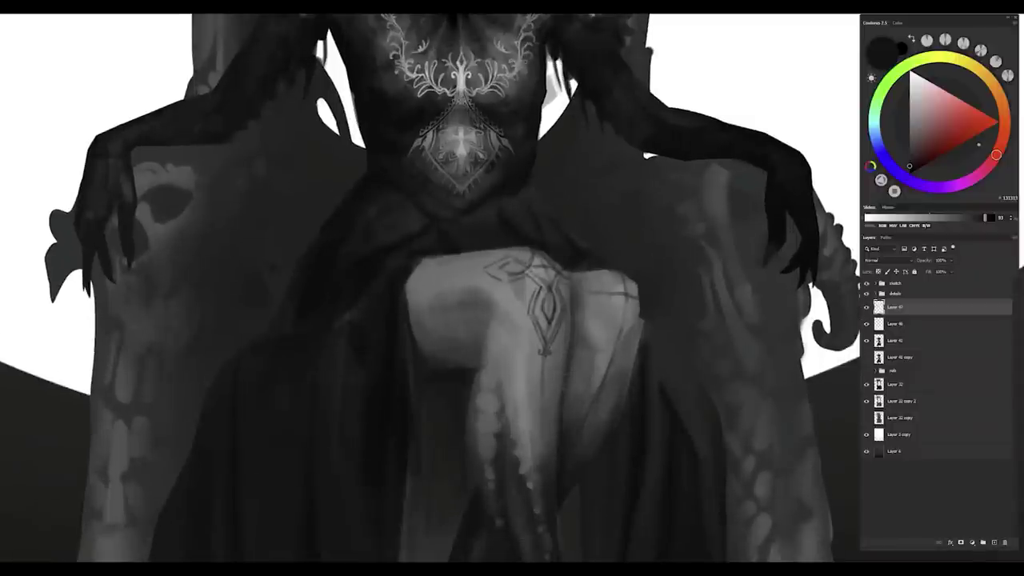
scroll(518, 276, "down", 3)
left_click_drag(518, 276, 448, 336)
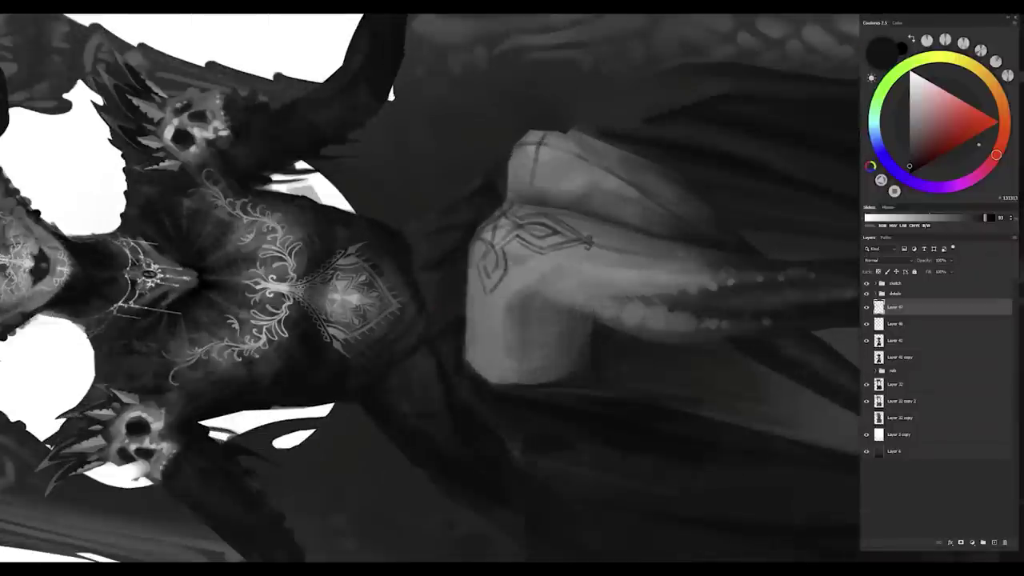
mouse_move(480, 251)
left_mouse_down()
mouse_move(489, 268)
mouse_move(571, 237)
left_mouse_up()
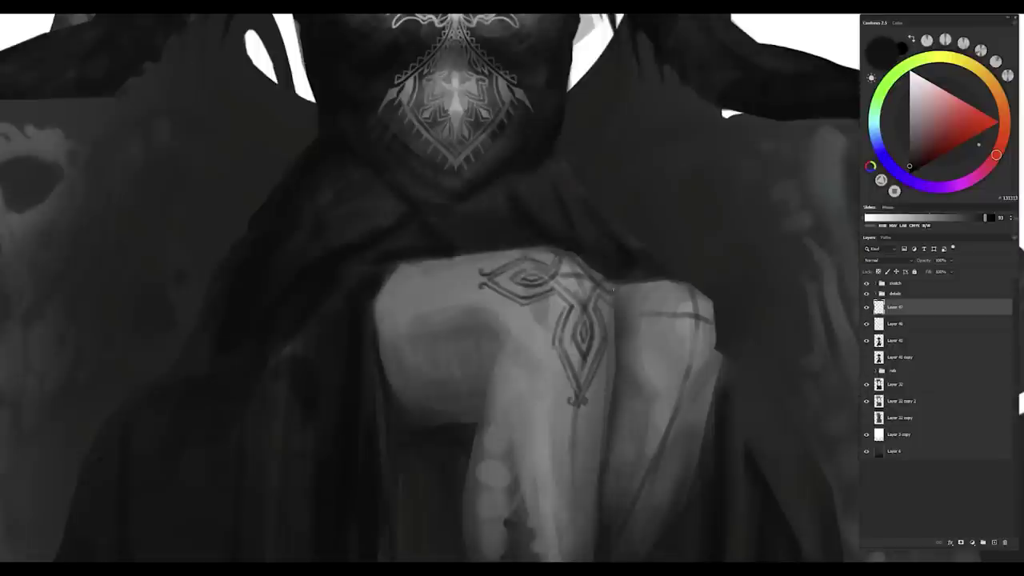
Step: Add a narrow elongated diamond hanging below the front knee's ornament
scroll(612, 317, "down", 3)
scroll(560, 315, "up", 3)
scroll(576, 322, "down", 3)
scroll(576, 322, "up", 2)
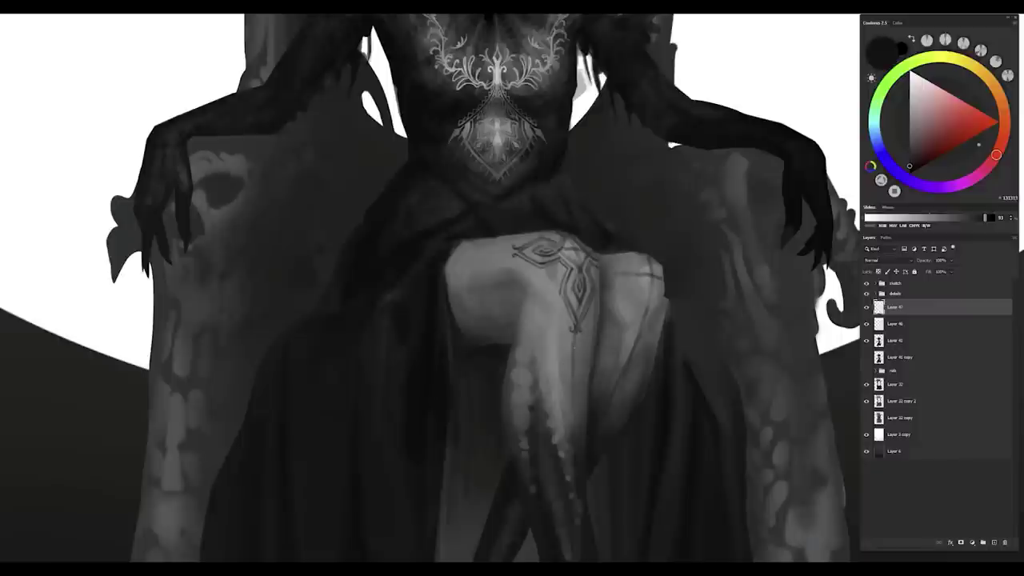
scroll(569, 365, "up", 2)
scroll(528, 354, "down", 1)
mouse_move(528, 344)
left_mouse_down()
mouse_move(531, 382)
mouse_move(528, 355)
left_mouse_up()
scroll(530, 339, "down", 3)
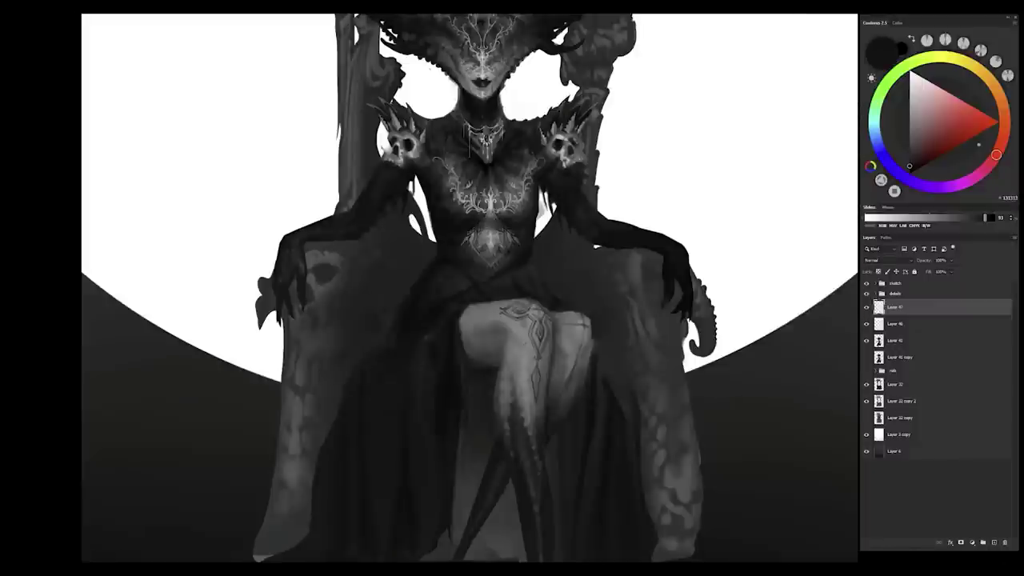
scroll(530, 339, "up", 2)
scroll(582, 299, "up", 1)
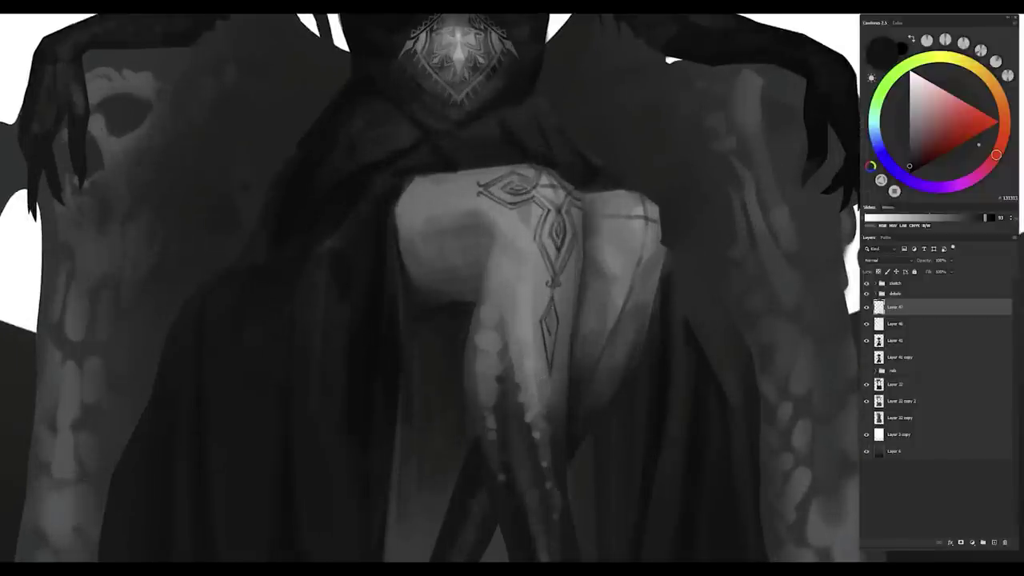
Step: Sketch a pointed star motif at the top of the knee and fill the vertical diamond with radiating hatch lines
scroll(556, 333, "down", 3)
scroll(607, 315, "up", 3)
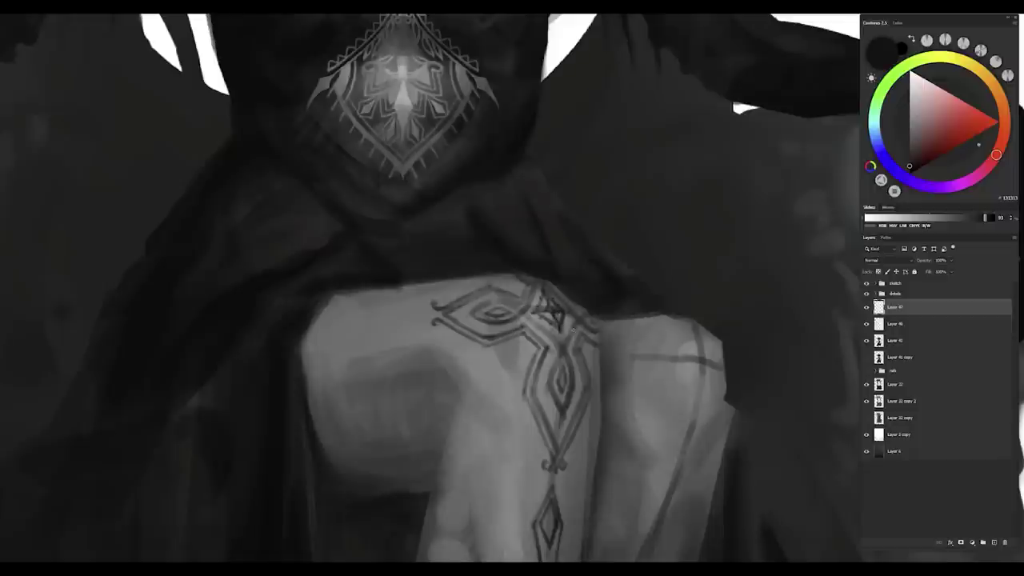
scroll(573, 349, "down", 3)
left_click_drag(527, 243, 536, 289)
mouse_move(538, 222)
left_mouse_down()
mouse_move(531, 254)
mouse_move(528, 244)
left_mouse_up()
mouse_move(531, 189)
left_mouse_down()
mouse_move(514, 211)
mouse_move(520, 259)
left_mouse_up()
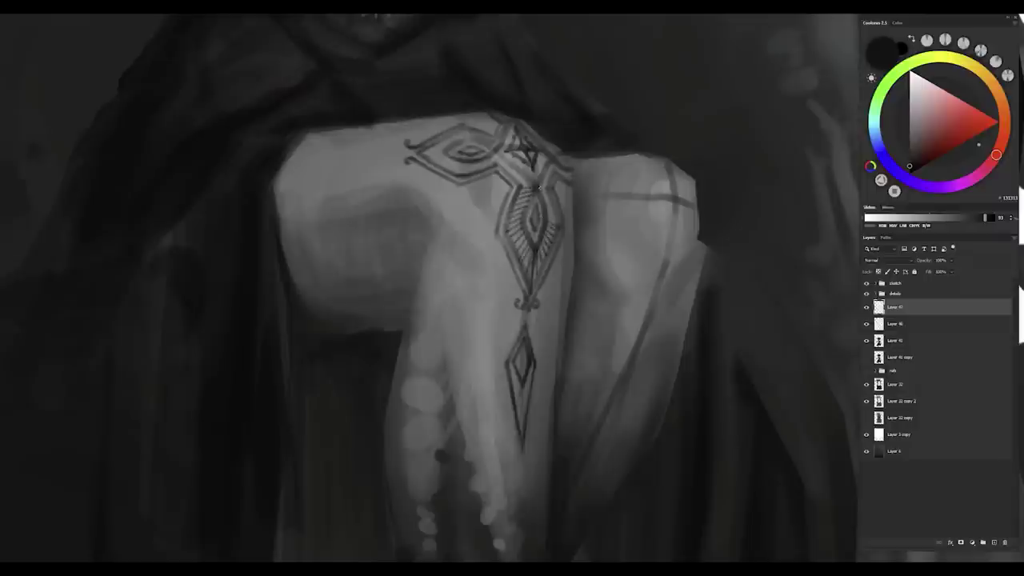
Step: Fill the centres of the thigh diamond and the hanging diamond with near-black
mouse_move(539, 321)
left_mouse_down()
mouse_move(575, 392)
mouse_move(558, 301)
left_mouse_up()
left_click_drag(503, 239, 441, 301)
mouse_move(483, 200)
left_mouse_down()
mouse_move(548, 269)
mouse_move(504, 290)
mouse_move(507, 336)
mouse_move(519, 343)
left_mouse_up()
scroll(545, 269, "down", 3)
scroll(528, 290, "down", 3)
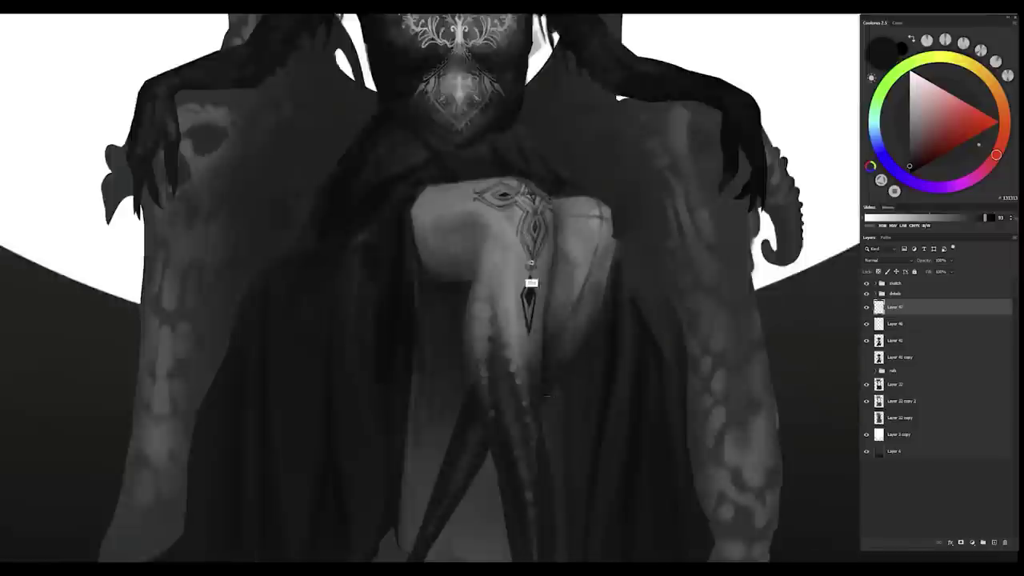
Step: Ink bold dark outlines around the knee's vertical diamond and the small diamond hanging beneath it
scroll(548, 418, "up", 3)
mouse_move(536, 187)
left_mouse_down()
mouse_move(531, 214)
mouse_move(549, 211)
left_mouse_up()
scroll(549, 211, "down", 3)
scroll(569, 392, "up", 3)
mouse_move(566, 344)
left_mouse_down()
mouse_move(531, 361)
mouse_move(543, 395)
mouse_move(528, 364)
mouse_move(520, 291)
left_mouse_up()
scroll(519, 292, "down", 3)
scroll(540, 262, "up", 3)
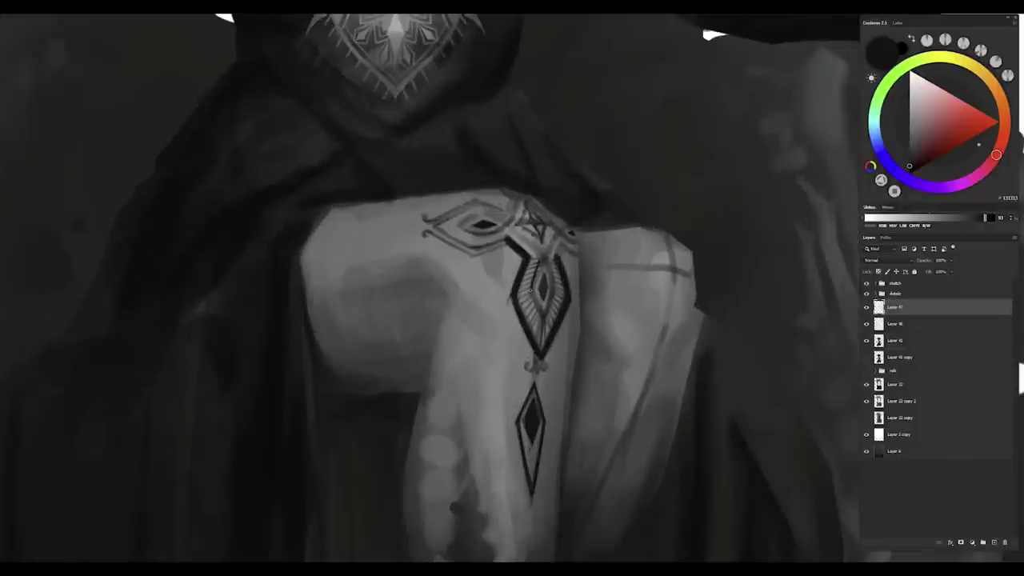
Step: Ink the vertical diamond's inner eye shape and the double lines crossing above it
scroll(540, 264, "down", 3)
scroll(557, 266, "up", 3)
left_click_drag(556, 266, 536, 298)
mouse_move(512, 257)
left_mouse_down()
mouse_move(520, 274)
mouse_move(560, 264)
mouse_move(531, 323)
mouse_move(544, 264)
left_mouse_up()
key("r")
left_click_drag(542, 221, 538, 275)
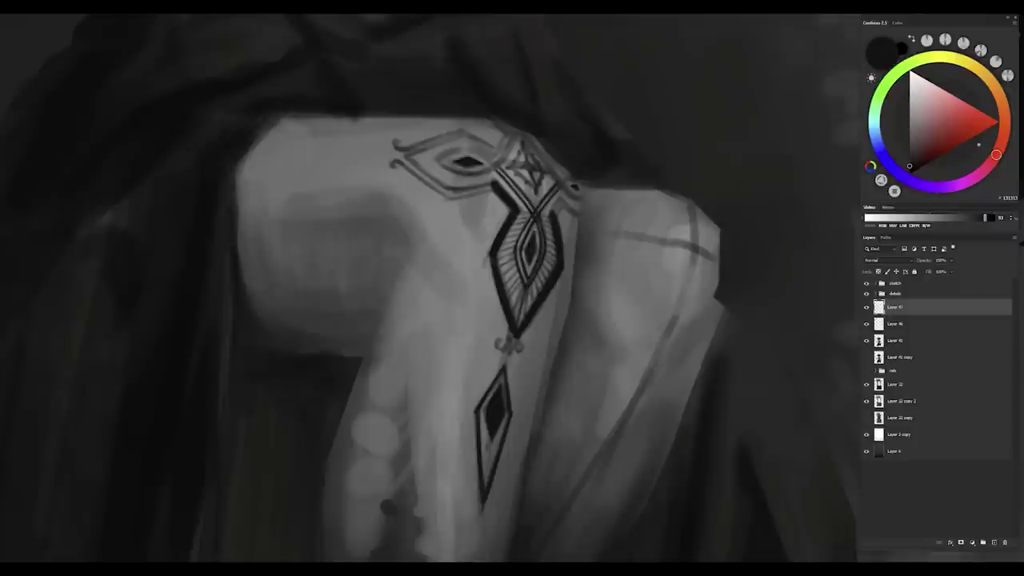
Step: Ink small curled hooks at the lower tip of the knee's vertical diamond
left_click_drag(547, 440, 547, 390)
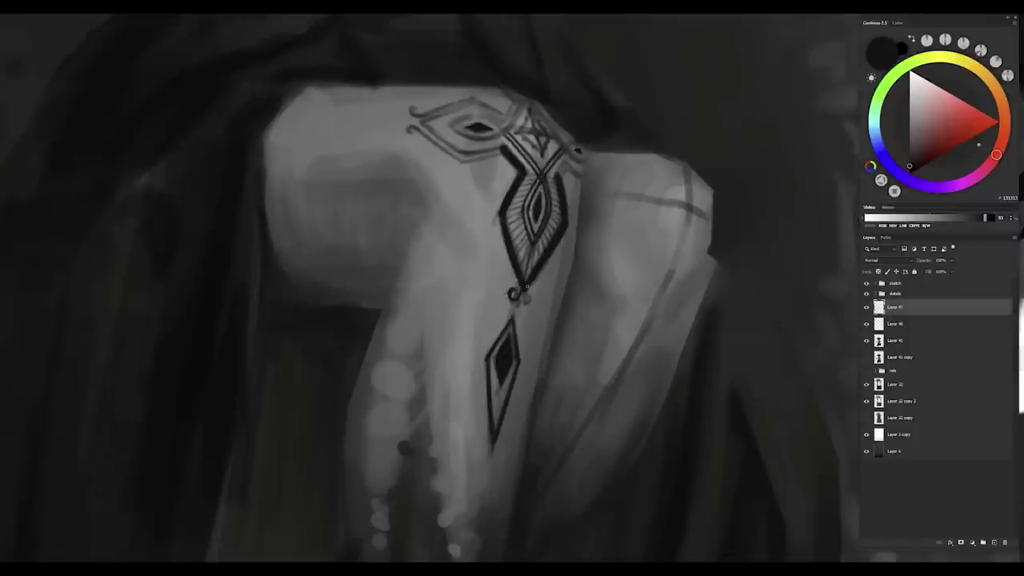
scroll(521, 286, "down", 5)
key("r")
mouse_move(521, 286)
left_mouse_down()
mouse_move(471, 213)
mouse_move(454, 236)
mouse_move(451, 289)
left_mouse_up()
Step: Ink the thigh diamond with a bold outline, double-lined eye centre and curled tip, and continue the outline across the knee
mouse_move(483, 200)
left_mouse_down()
mouse_move(471, 213)
mouse_move(466, 284)
mouse_move(490, 164)
mouse_move(482, 268)
left_mouse_up()
mouse_move(500, 168)
left_mouse_down()
mouse_move(518, 205)
mouse_move(500, 260)
mouse_move(476, 271)
left_mouse_up()
left_click_drag(489, 232, 489, 256)
mouse_move(539, 224)
left_mouse_down()
mouse_move(516, 281)
mouse_move(696, 171)
left_mouse_up()
key("r")
left_click_drag(504, 240, 502, 324)
mouse_move(484, 242)
left_mouse_down()
mouse_move(511, 223)
mouse_move(560, 264)
mouse_move(581, 335)
mouse_move(568, 365)
mouse_move(537, 354)
mouse_move(520, 301)
mouse_move(550, 298)
left_mouse_up()
key("r")
key("r")
key("r")
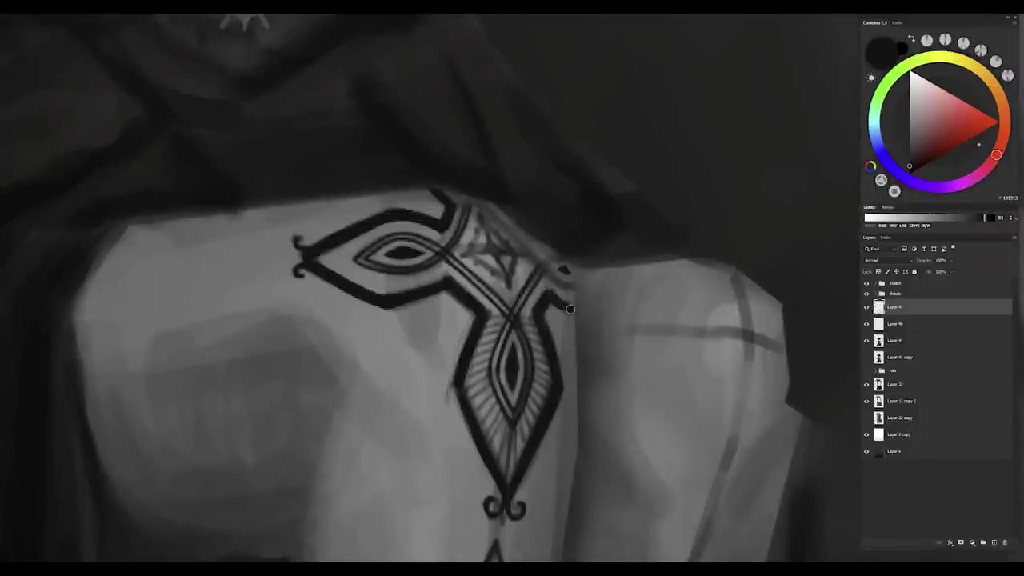
scroll(550, 298, "down", 5)
scroll(532, 296, "up", 6)
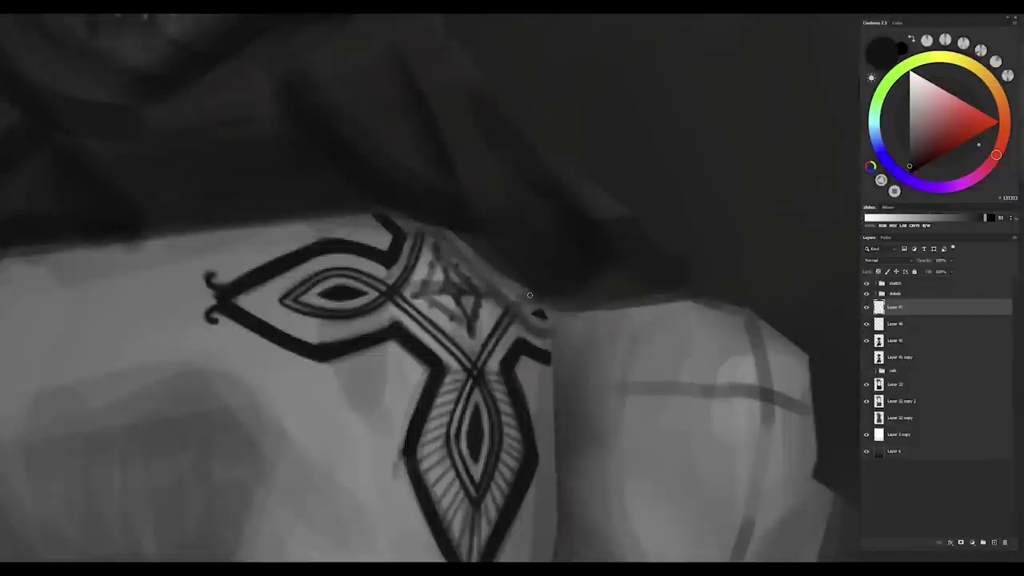
Step: Ink double lines along the knee's top edge and fill the central diamond with solid black
mouse_move(528, 295)
left_mouse_down()
mouse_move(537, 313)
mouse_move(444, 233)
mouse_move(469, 280)
mouse_move(544, 320)
left_mouse_up()
mouse_move(445, 229)
left_mouse_down()
mouse_move(443, 323)
mouse_move(488, 352)
mouse_move(499, 308)
mouse_move(450, 252)
left_mouse_up()
scroll(418, 237, "up", 1)
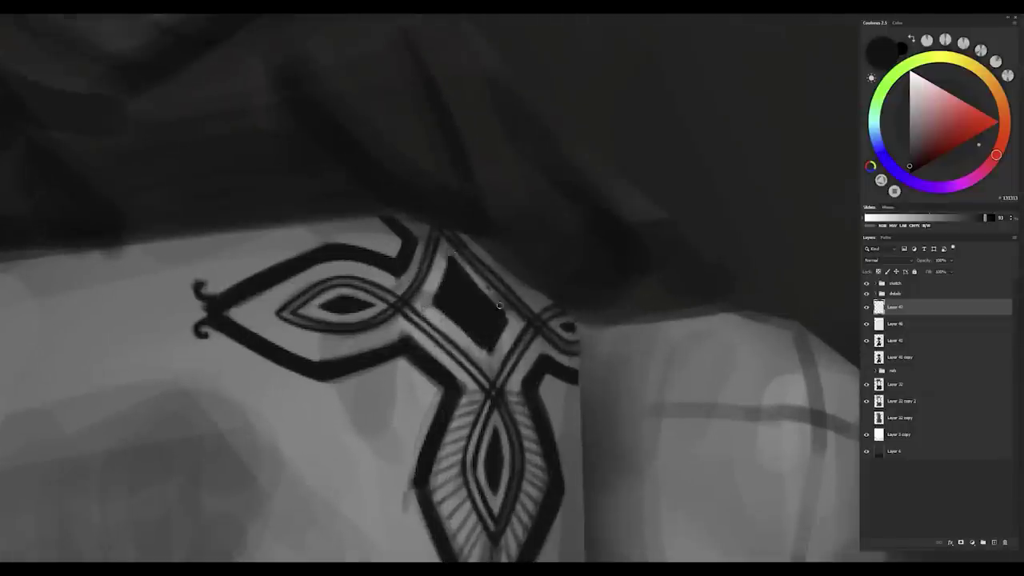
Step: Carve light faceted cuts into the black central diamond on the knee to form a star-like pattern
scroll(496, 323, "down", 2)
scroll(496, 323, "up", 3)
mouse_move(466, 284)
left_mouse_down()
mouse_move(477, 312)
mouse_move(498, 286)
mouse_move(520, 320)
left_mouse_up()
key("4")
key("Return")
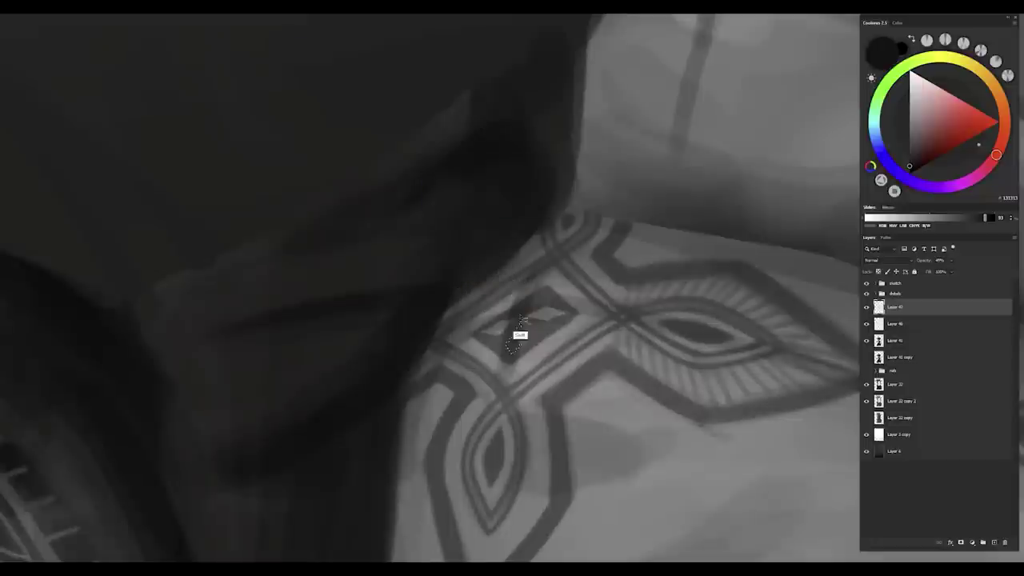
key("Escape")
key("0")
scroll(480, 360, "down", 2)
scroll(480, 359, "up", 2)
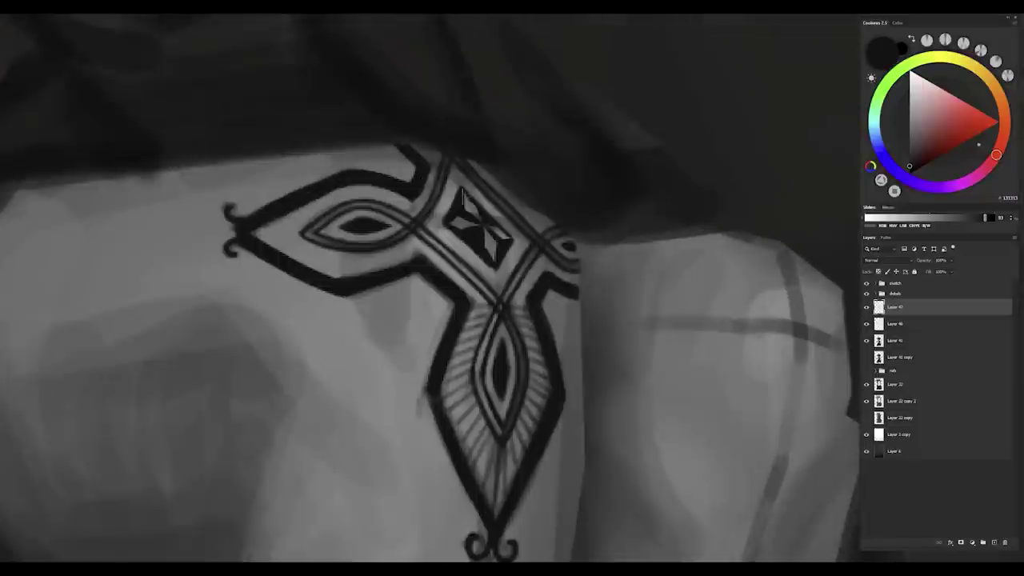
scroll(504, 256, "down", 3)
scroll(504, 261, "up", 3)
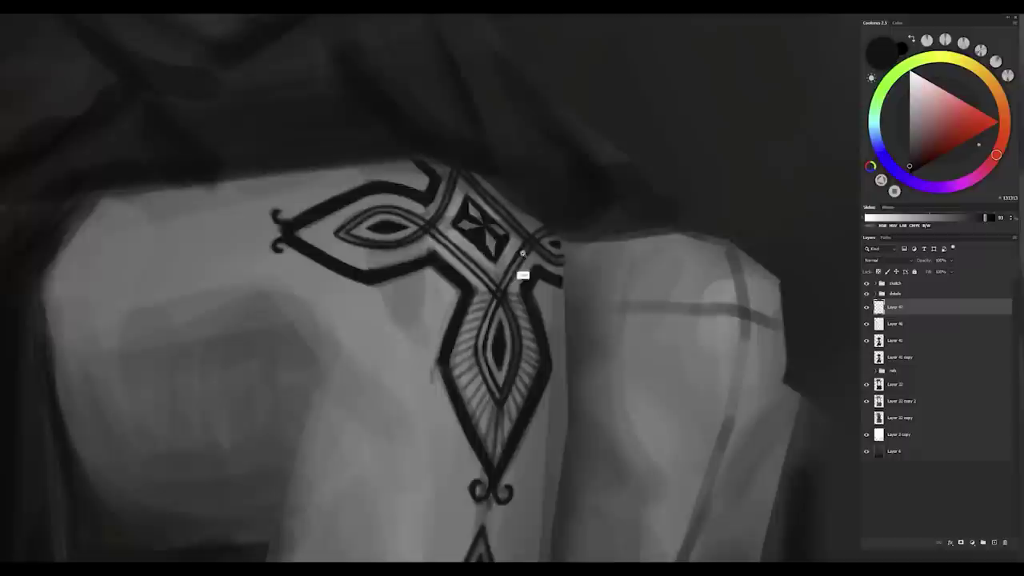
Step: Fill the bands around the thigh diamond's eye and the knee's double lines with short radiating hatch lines
scroll(547, 351, "down", 2)
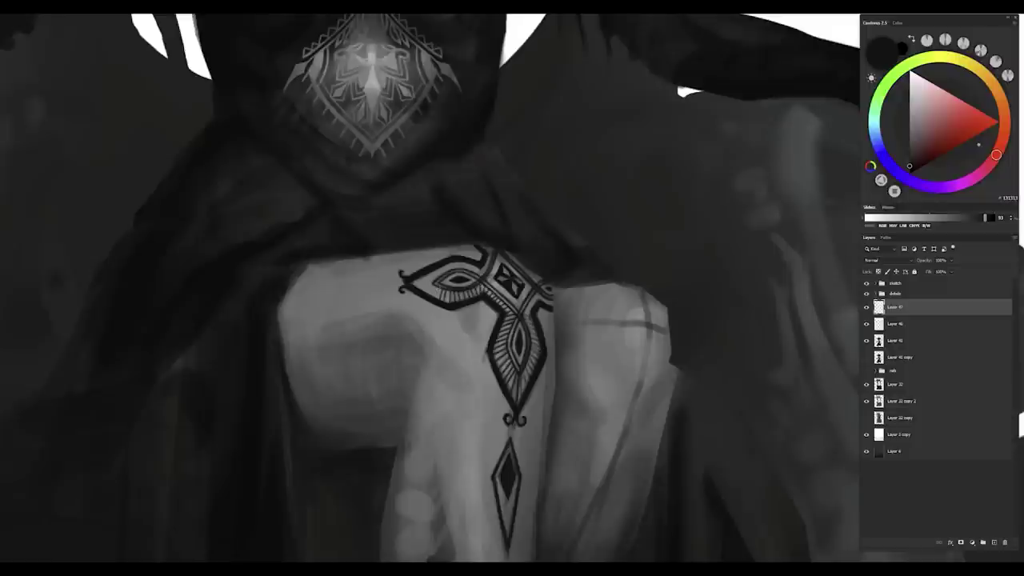
left_click_drag(489, 337, 473, 224)
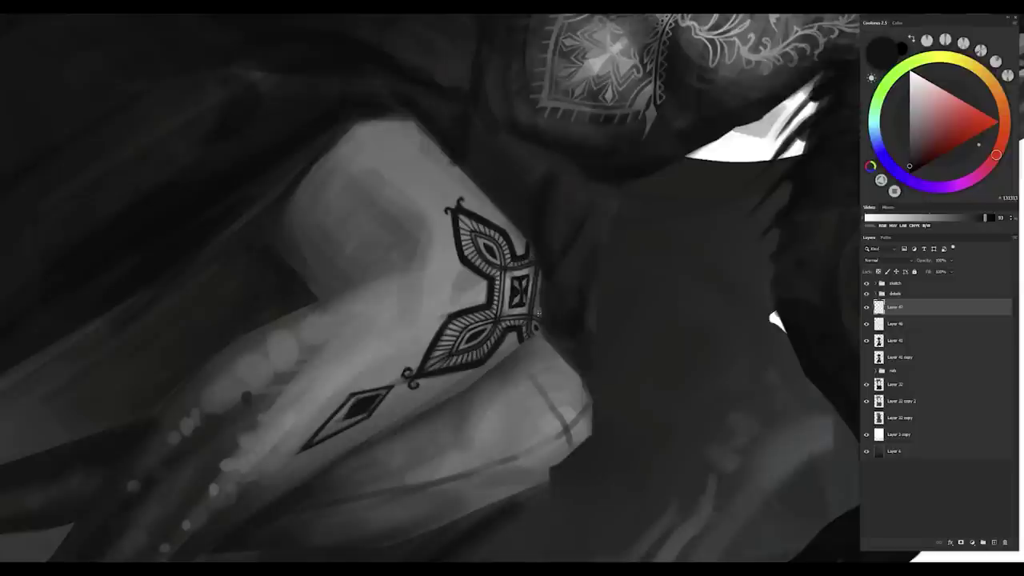
key("Escape")
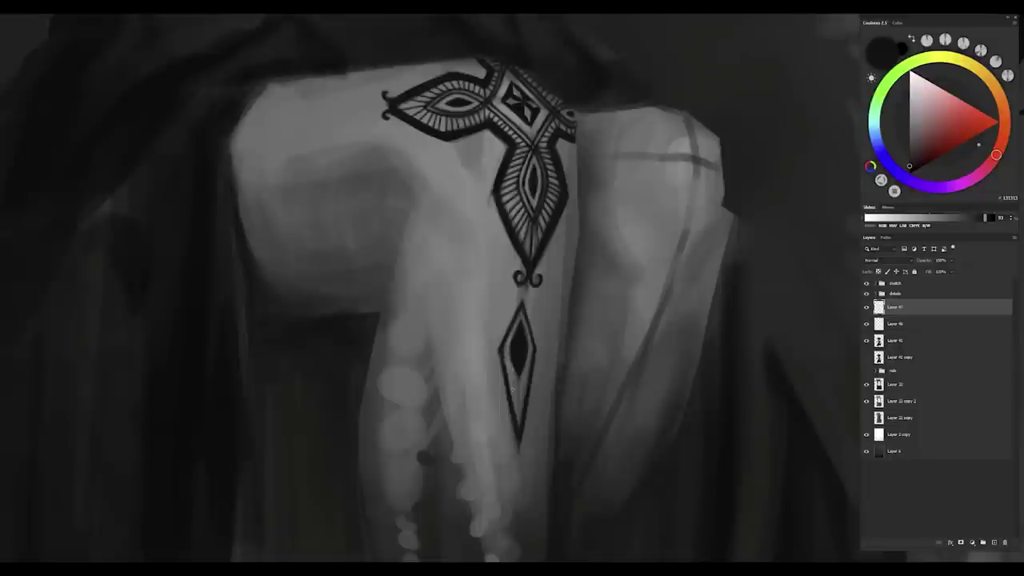
Step: Thicken the outline of the small diamond hanging below the knee ornament and sharpen its lower tip
scroll(534, 272, "up", 1)
scroll(534, 272, "down", 1)
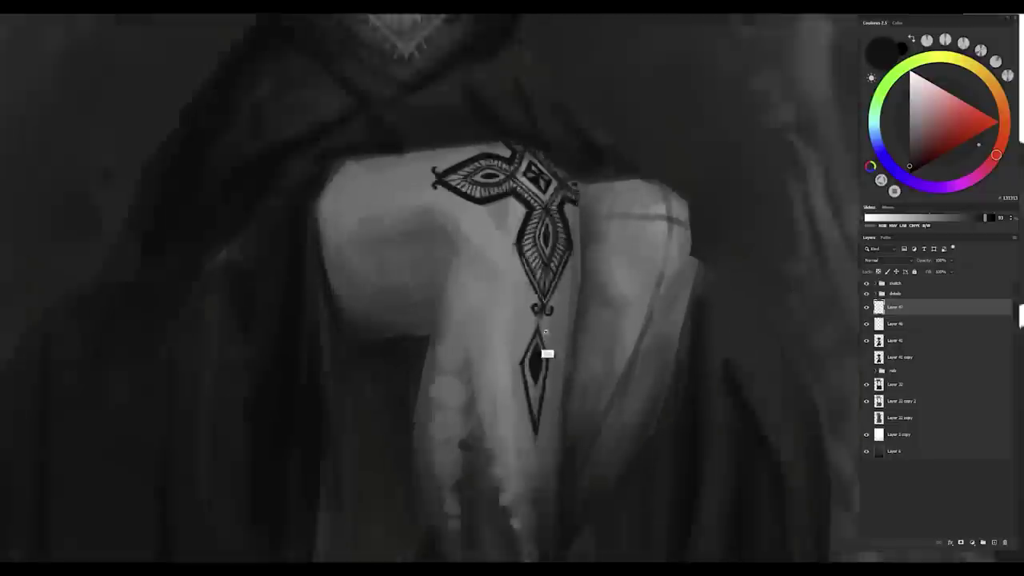
scroll(544, 304, "up", 4)
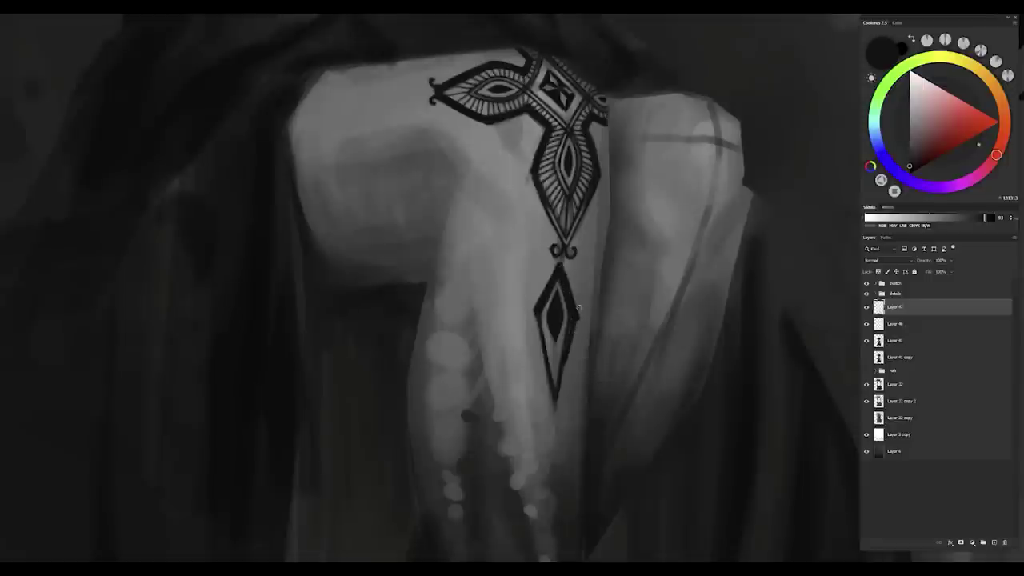
left_click_drag(574, 312, 563, 372)
scroll(571, 416, "down", 4)
scroll(570, 417, "up", 3)
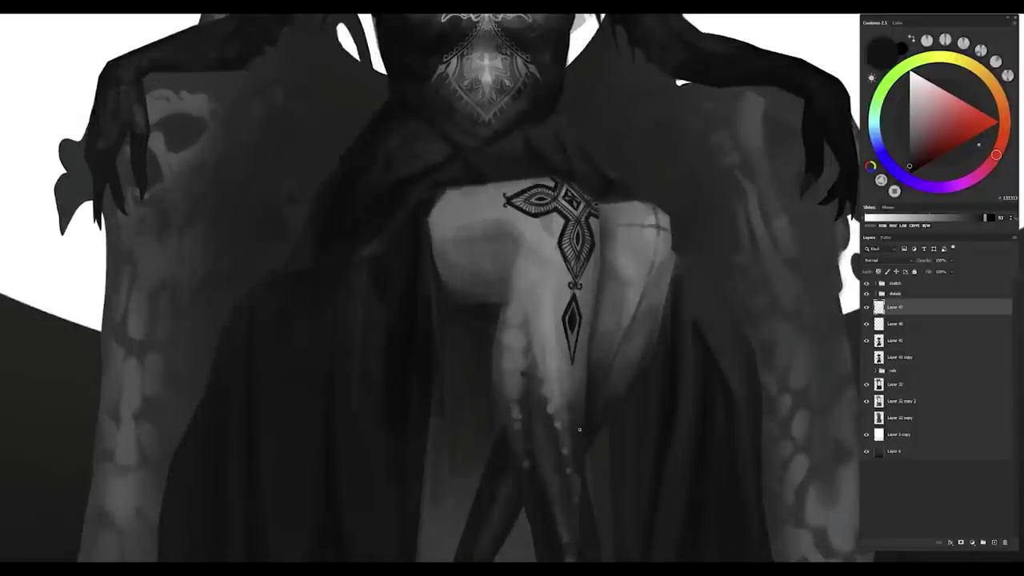
Step: Refill the knee's central diamond with black and replace its star facets with a small light centre
scroll(570, 417, "down", 5)
scroll(641, 378, "up", 6)
scroll(579, 272, "down", 4)
scroll(579, 272, "up", 4)
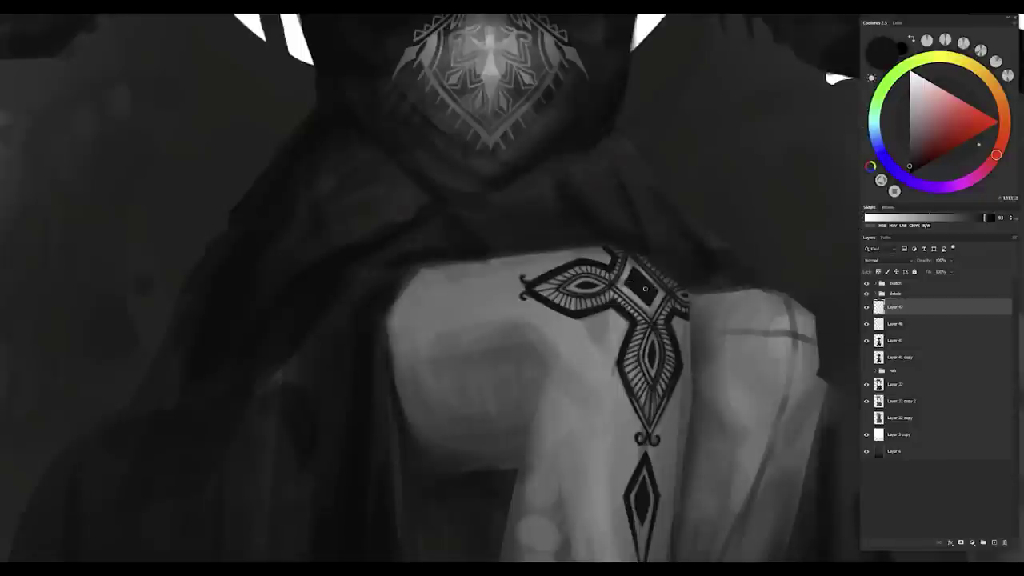
scroll(614, 373, "down", 4)
scroll(614, 373, "up", 4)
scroll(614, 373, "down", 4)
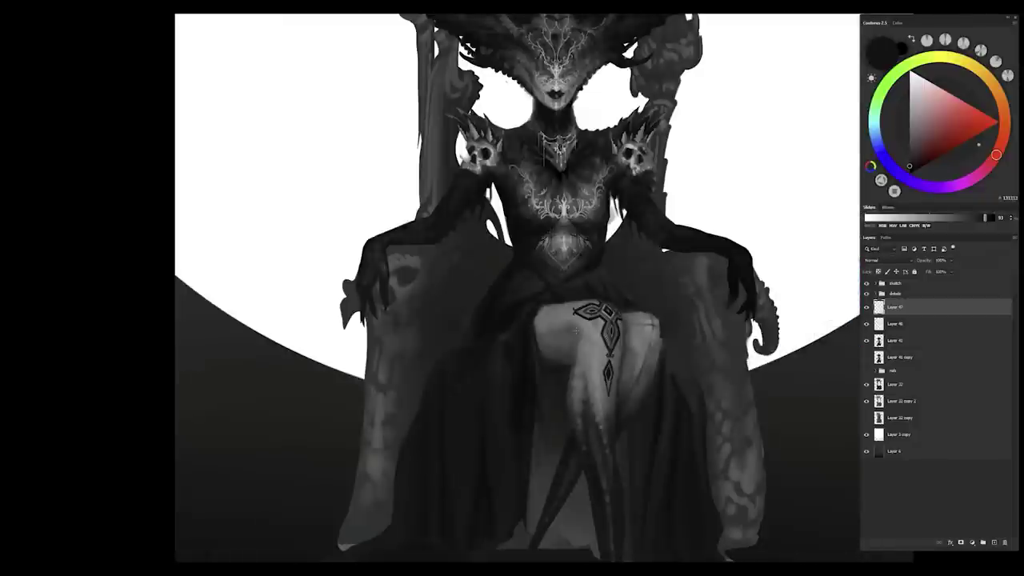
scroll(614, 373, "up", 4)
scroll(613, 373, "down", 4)
scroll(556, 344, "down", 6)
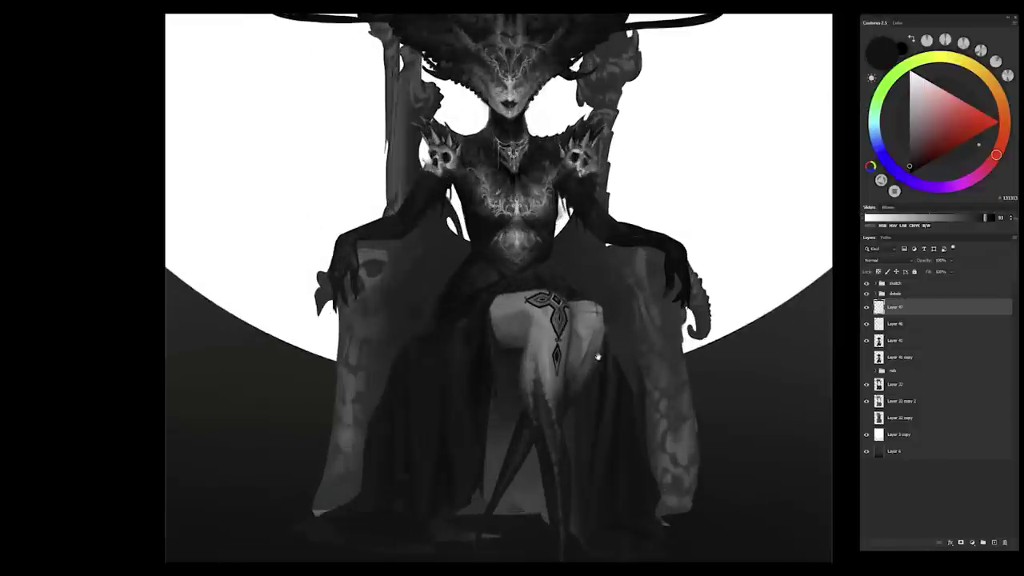
Step: Merge the layer beneath the ornament down into the figure layer and clear the guide lines from the other knee
key("alt+bracketleft")
key("ctrl+e")
scroll(556, 344, "up", 8)
key("alt+bracketright")
scroll(556, 344, "down", 6)
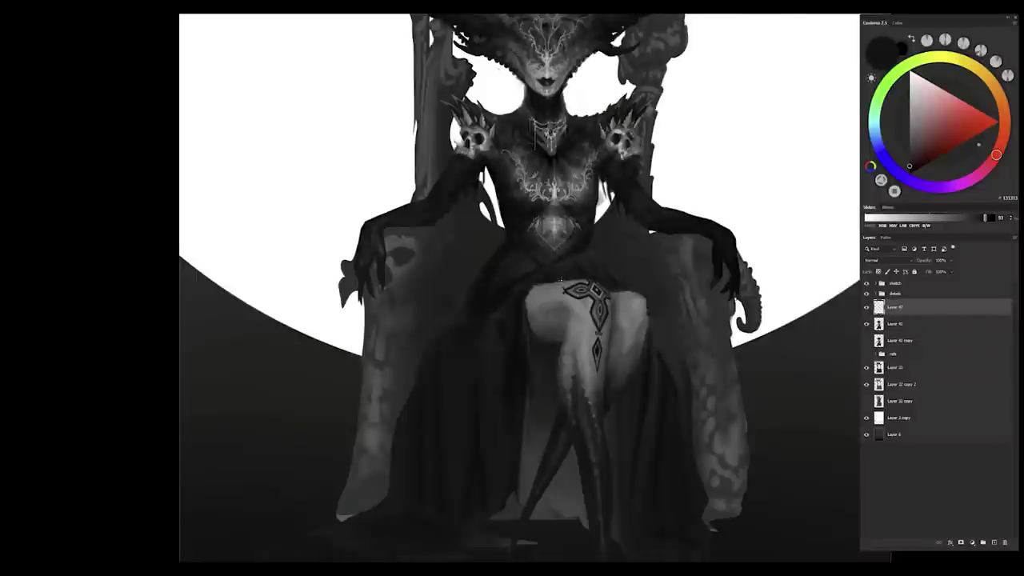
scroll(556, 344, "up", 4)
key("ctrl+z")
scroll(579, 328, "down", 6)
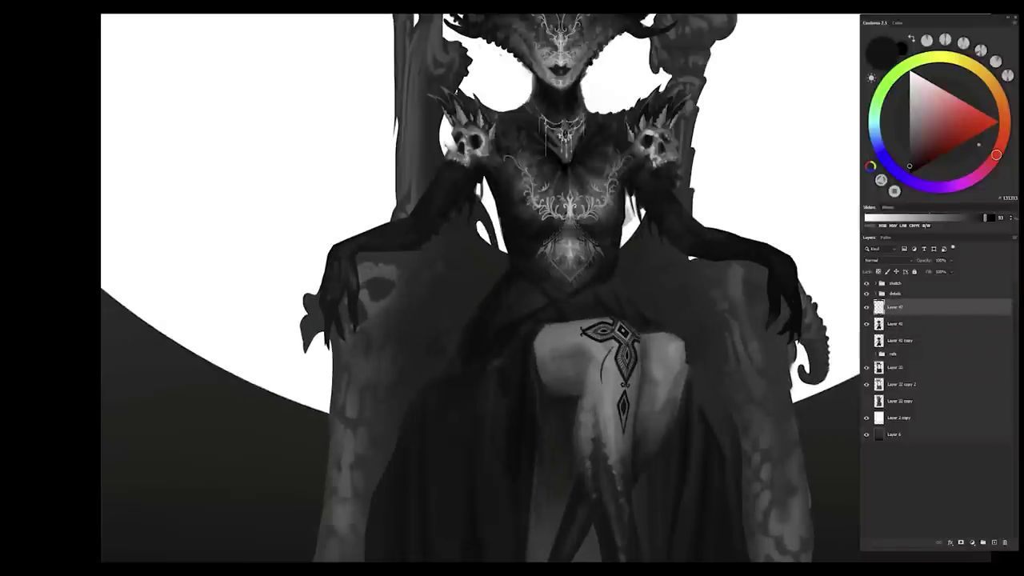
scroll(578, 328, "up", 6)
mouse_move(577, 326)
left_mouse_down()
mouse_move(569, 400)
mouse_move(583, 403)
mouse_move(578, 358)
mouse_move(569, 396)
left_mouse_up()
key("ctrl+z")
Step: Paint a solid black leaf-shaped panel on both sides of the vertical and hanging diamonds on a new layer
scroll(588, 364, "up", 3)
mouse_move(593, 360)
left_mouse_down()
mouse_move(587, 393)
mouse_move(592, 382)
mouse_move(571, 385)
mouse_move(593, 449)
left_mouse_up()
scroll(460, 288, "down", 1)
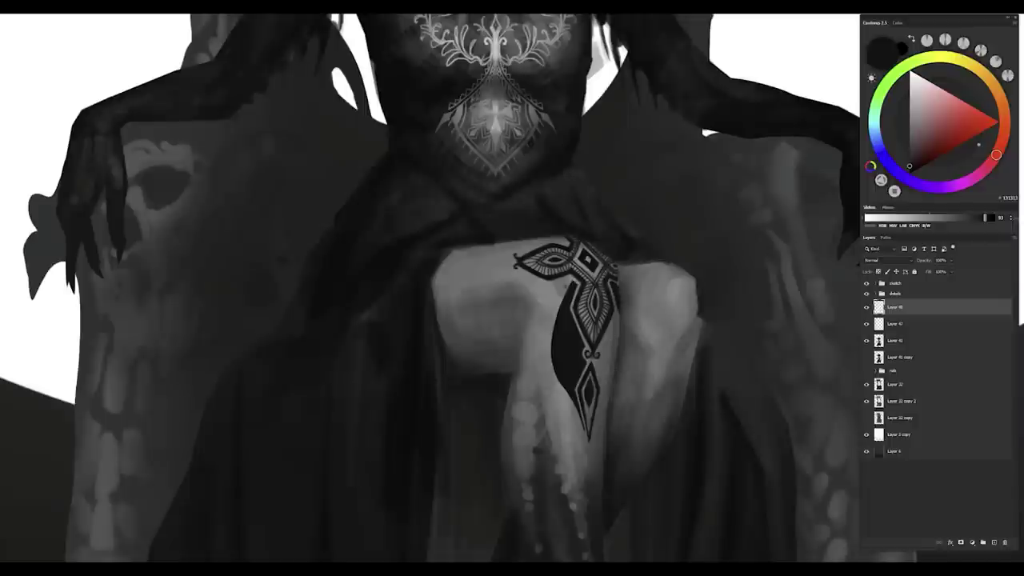
left_click_drag(607, 349, 618, 308)
left_click_drag(602, 347, 596, 427)
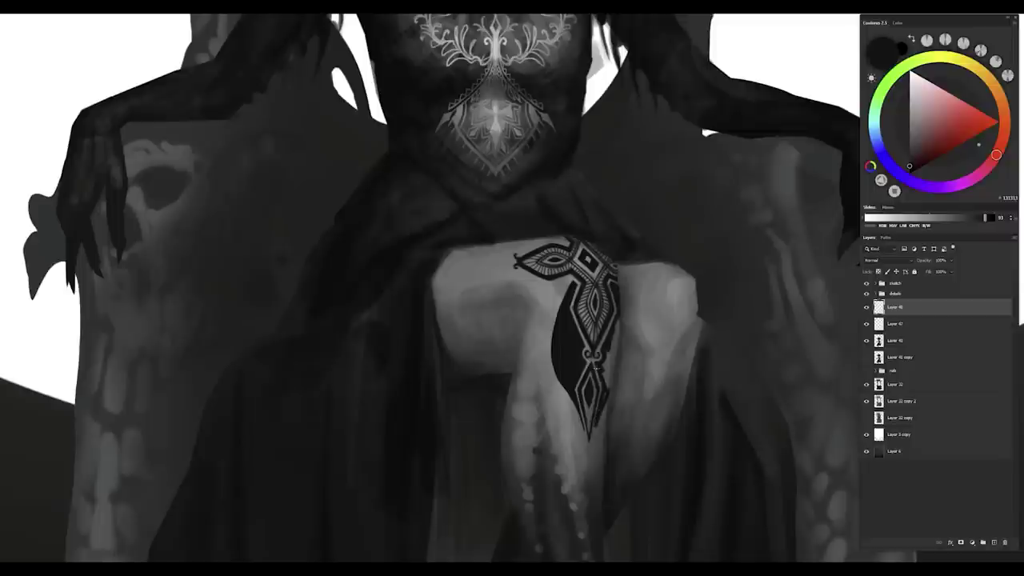
mouse_move(609, 388)
left_mouse_down()
mouse_move(619, 317)
mouse_move(613, 336)
left_mouse_up()
Step: Duplicate the black panel layer as a backup and carve a light contour line inside the panel's outer edge
key("5")
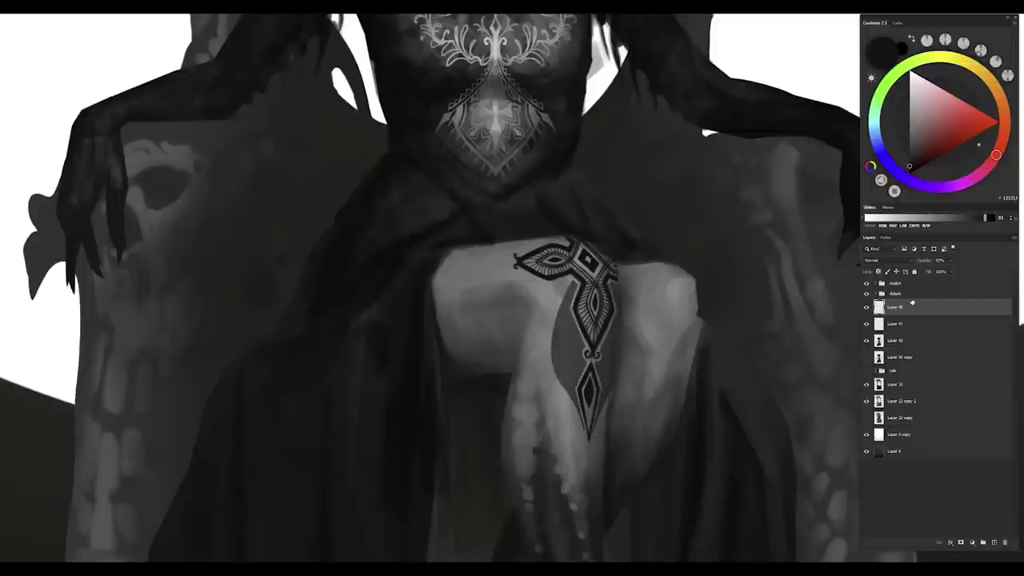
key("0")
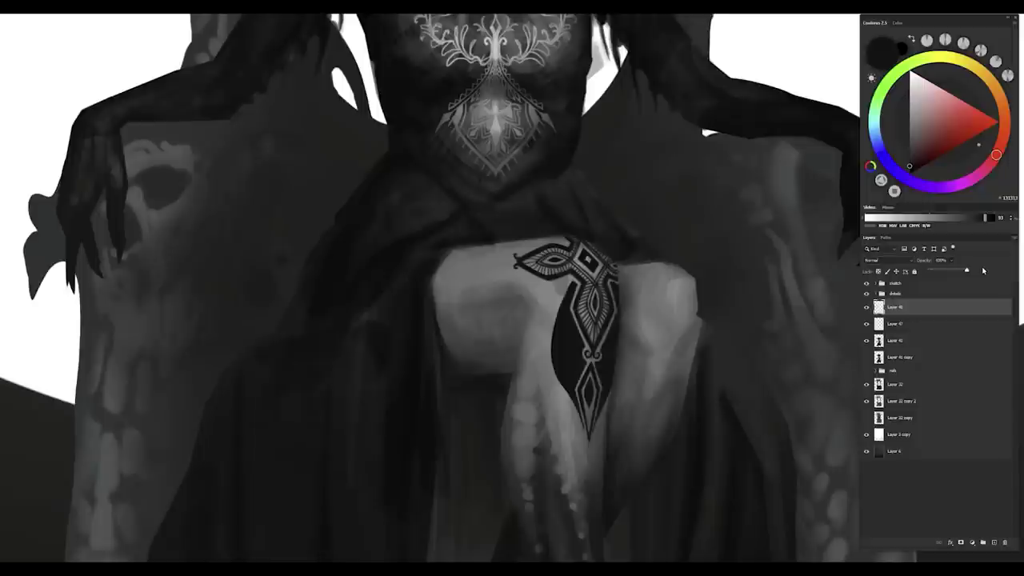
scroll(609, 350, "up", 3)
key("ctrl+j")
mouse_move(563, 267)
left_mouse_down()
mouse_move(540, 318)
mouse_move(556, 418)
left_mouse_up()
mouse_move(563, 268)
left_mouse_down()
mouse_move(555, 302)
mouse_move(563, 332)
left_mouse_up()
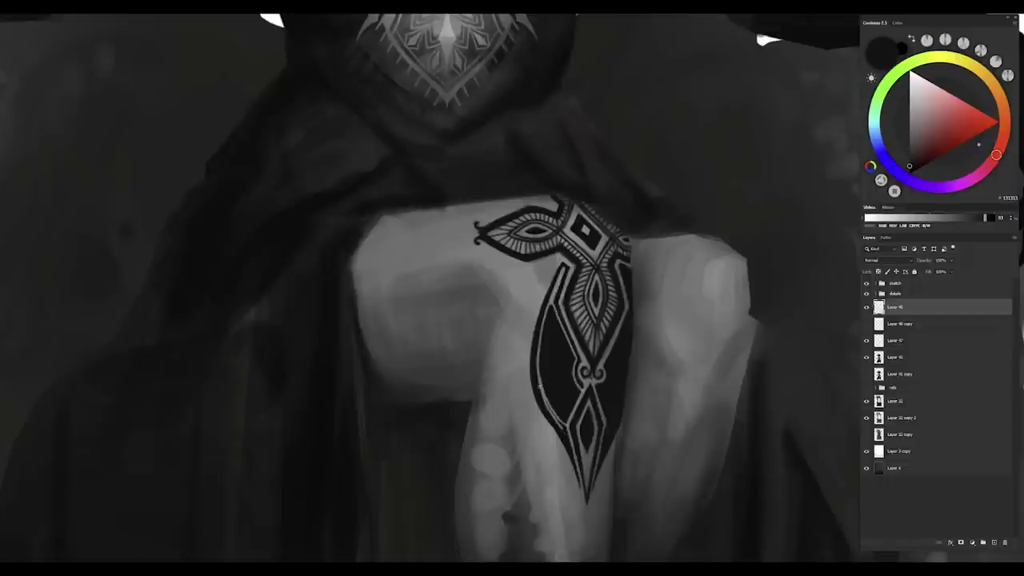
Step: Add a row of small scallops along the inside of the shin panel's light contour line
scroll(560, 360, "down", 5)
scroll(544, 359, "up", 4)
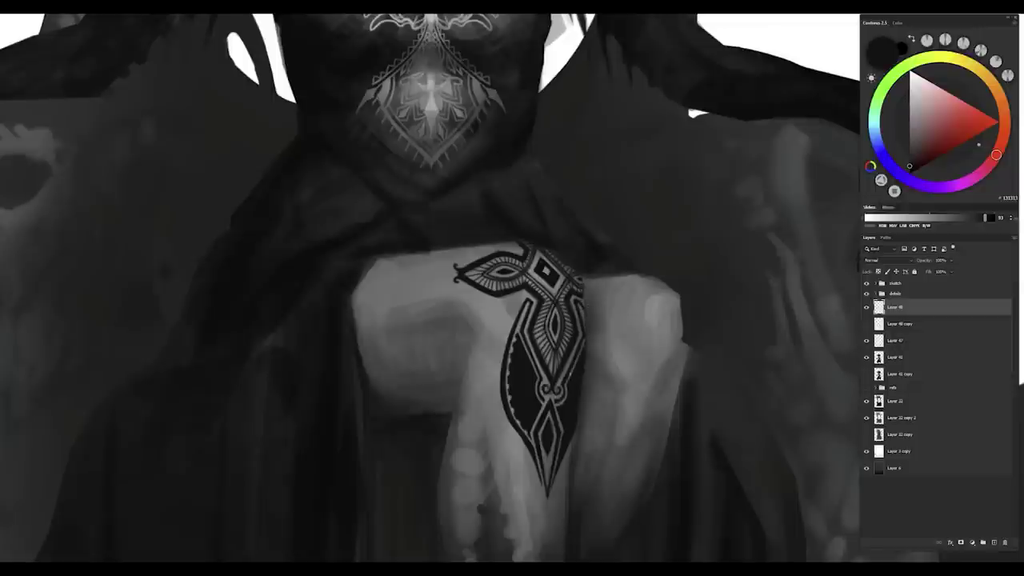
scroll(579, 389, "down", 3)
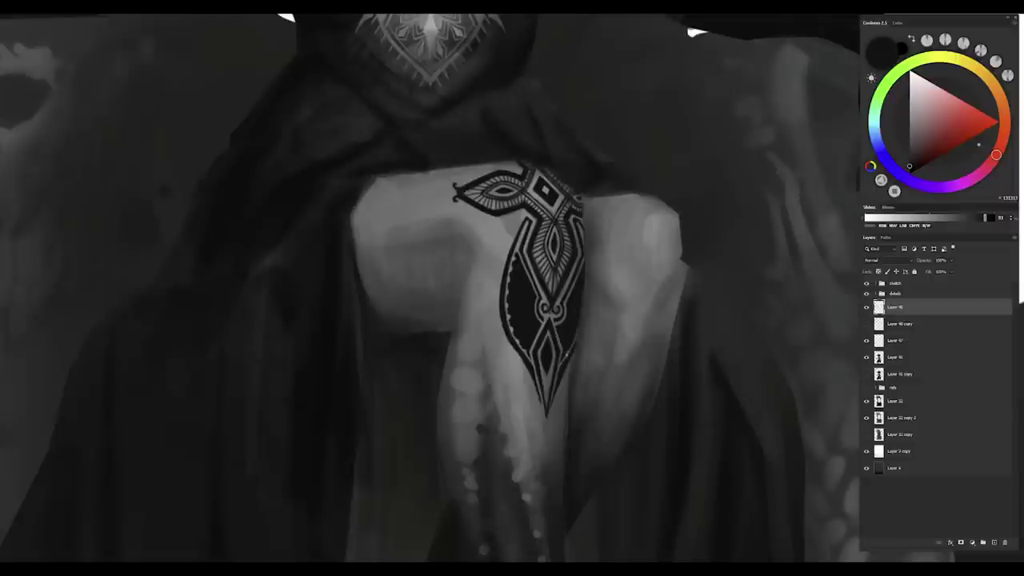
key("h")
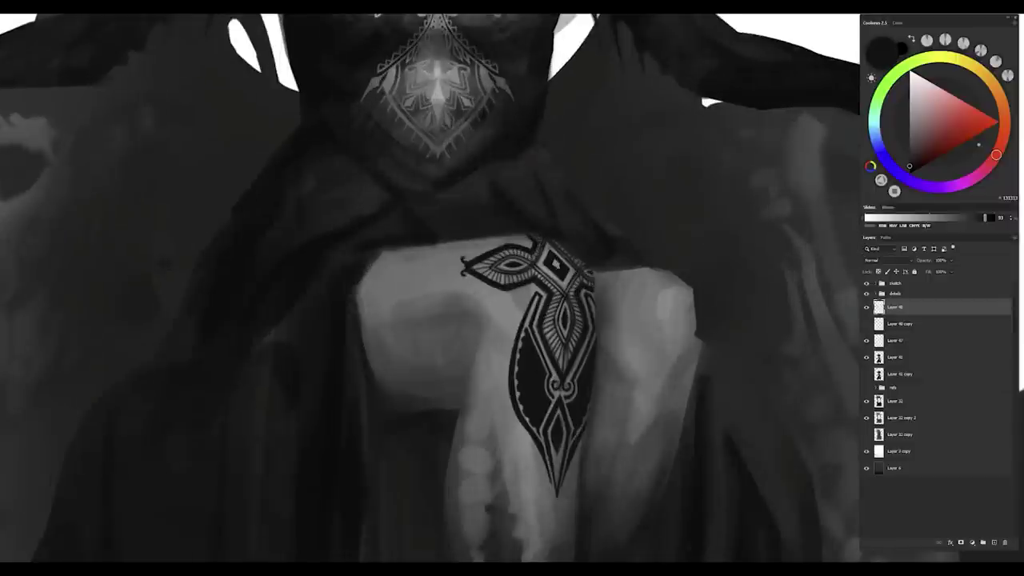
Step: Move Layer 47 above the panel's backup copy and clear a light rectangular opening inside the central diamond
left_click_drag(894, 340, 889, 318)
scroll(558, 268, "up", 2)
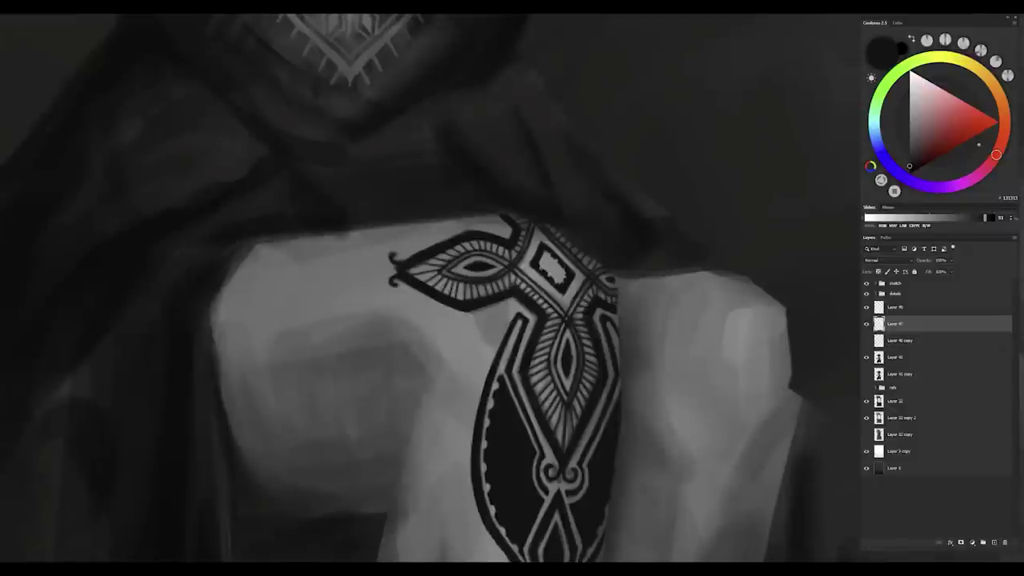
scroll(543, 256, "up", 3)
scroll(543, 256, "down", 2)
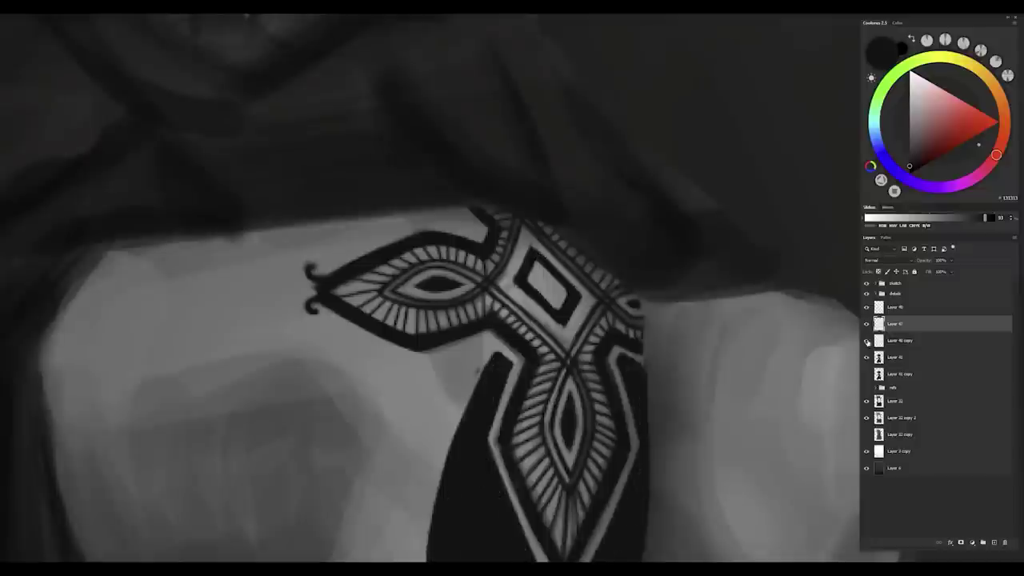
Step: Delete the panel's backup copy and ink small curled hooks inside the central diamond's light opening
left_click(894, 340)
key("Delete")
scroll(545, 266, "up", 2)
left_click_drag(537, 285, 518, 264)
scroll(528, 272, "up", 1)
mouse_move(628, 377)
left_mouse_down()
mouse_move(606, 403)
mouse_move(624, 363)
left_mouse_up()
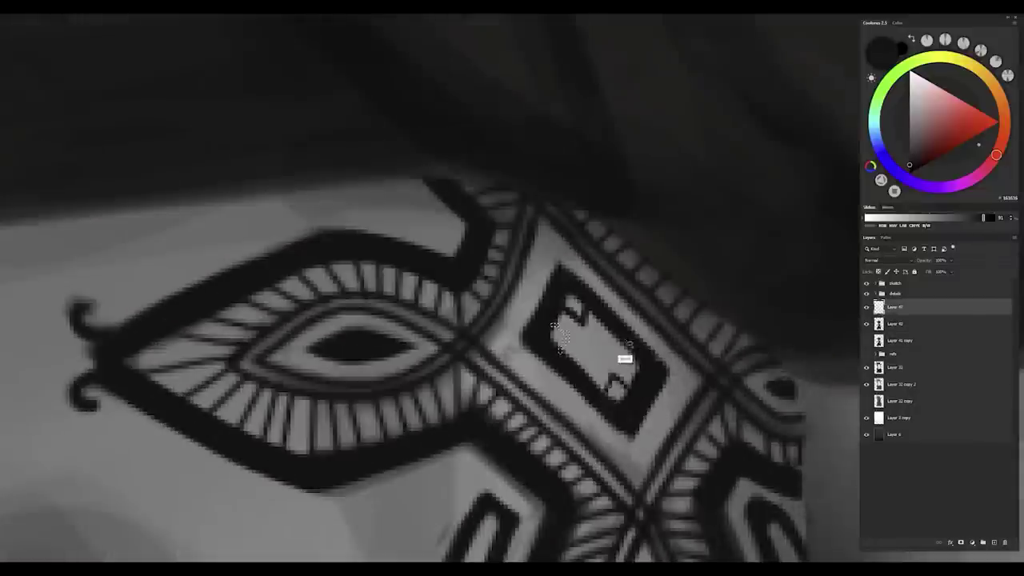
scroll(568, 336, "down", 1)
left_click_drag(569, 324, 570, 352)
left_click_drag(627, 376, 604, 391)
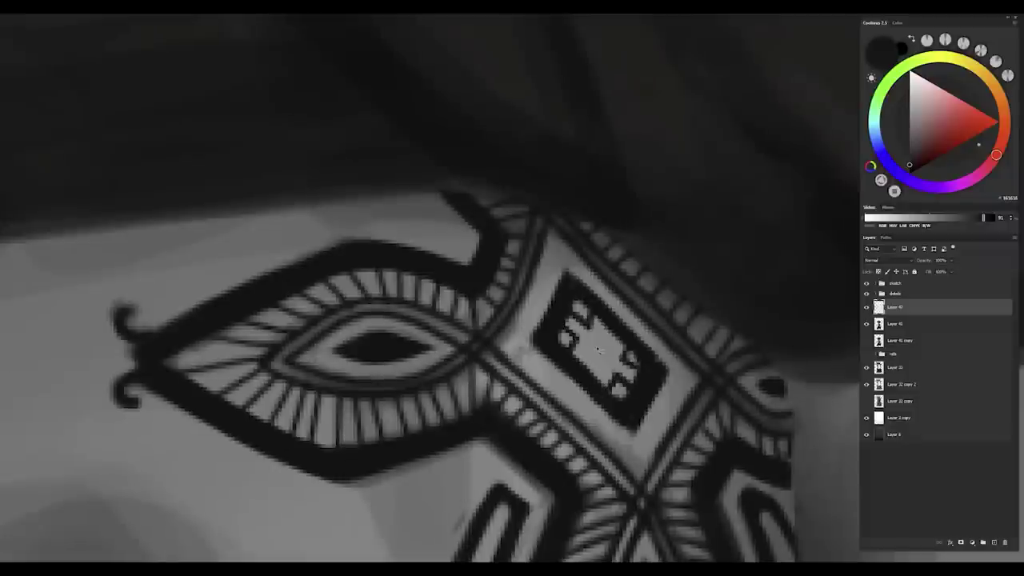
scroll(606, 364, "down", 2)
scroll(627, 316, "down", 3)
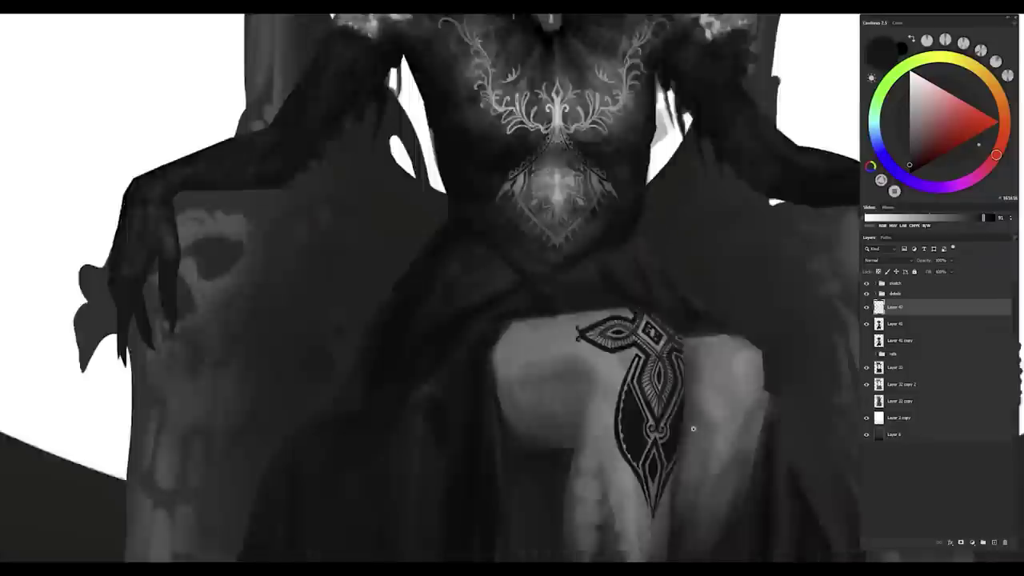
Step: On a new layer, outline a pointed leaf shape around the thigh diamond
scroll(579, 242, "up", 3)
key("ctrl+shift+alt+n")
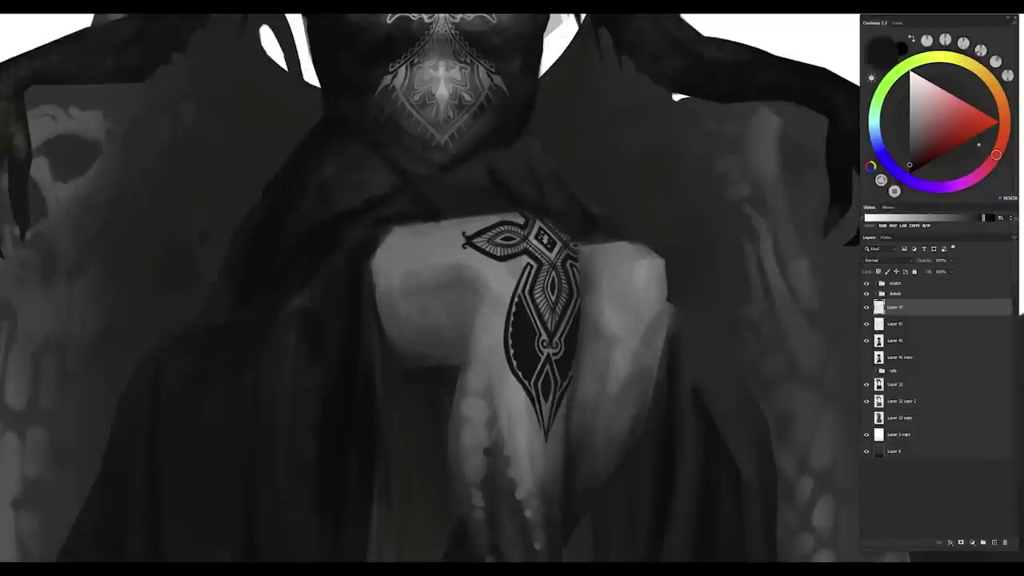
left_click_drag(512, 240, 340, 88)
left_click_drag(478, 284, 439, 372)
left_click_drag(423, 320, 438, 370)
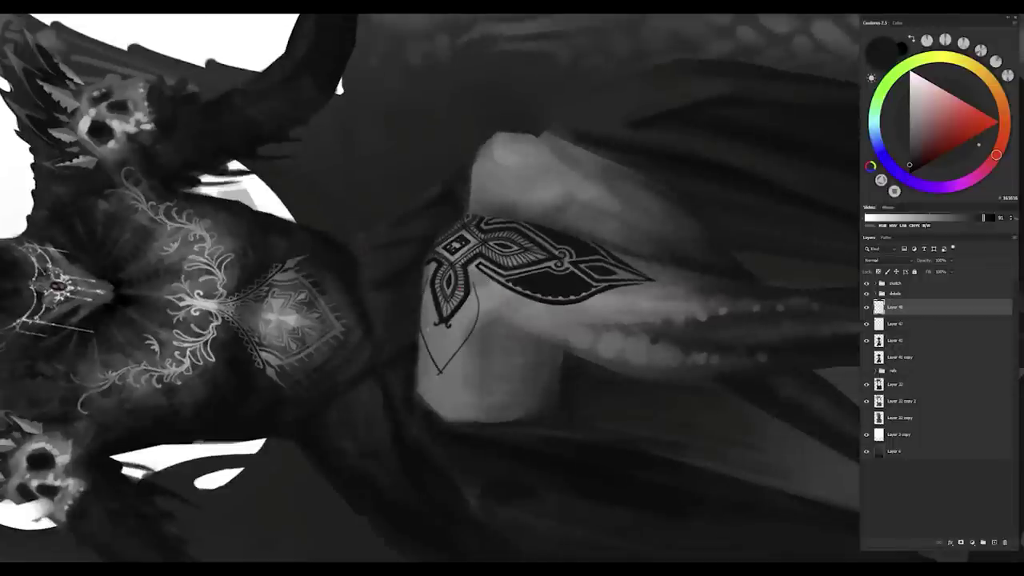
Step: Fill the leaf shape behind the thigh diamond with solid black and smooth its curved edges
left_click_drag(478, 280, 473, 332)
mouse_move(477, 276)
left_mouse_down()
mouse_move(417, 317)
mouse_move(426, 289)
mouse_move(425, 320)
mouse_move(443, 335)
mouse_move(458, 318)
mouse_move(437, 359)
left_mouse_up()
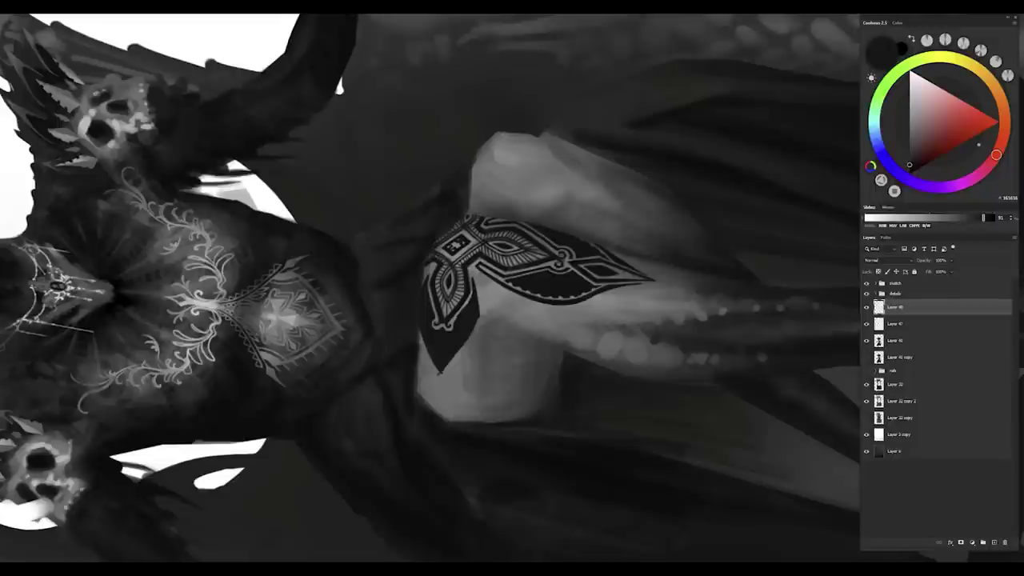
left_click_drag(439, 372, 475, 390)
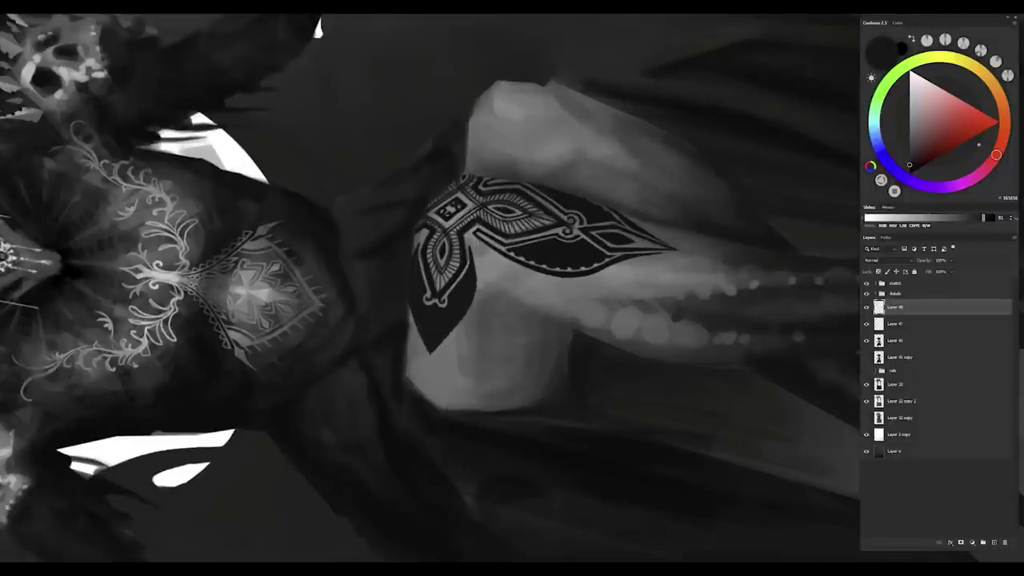
key("ctrl+0")
scroll(532, 350, "up", 5)
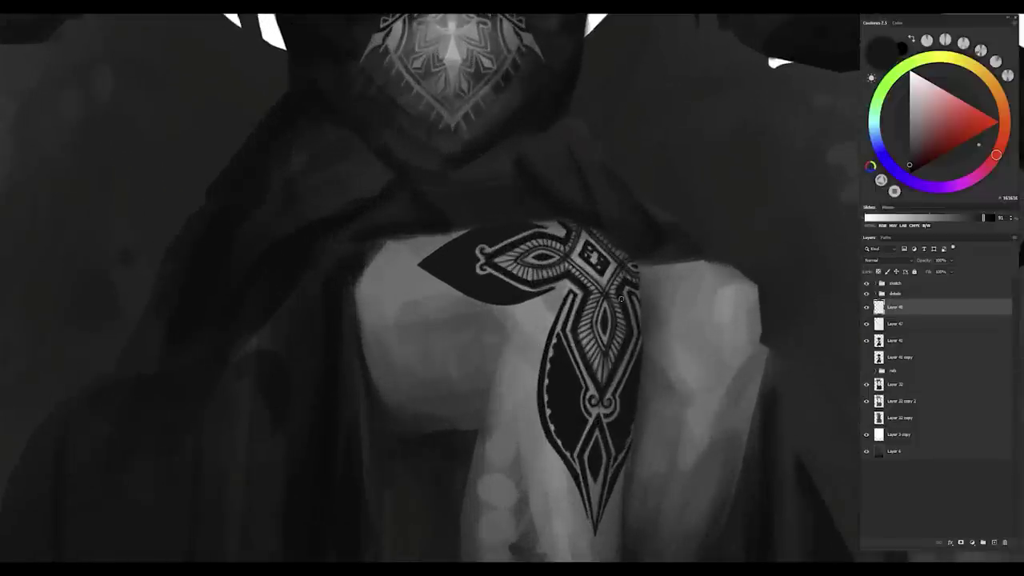
Step: Carve a thin light contour line just inside the edges of the black thigh panel, meeting at its tip
left_click_drag(621, 296, 528, 337)
mouse_move(460, 363)
left_mouse_down()
mouse_move(482, 339)
mouse_move(441, 328)
left_mouse_up()
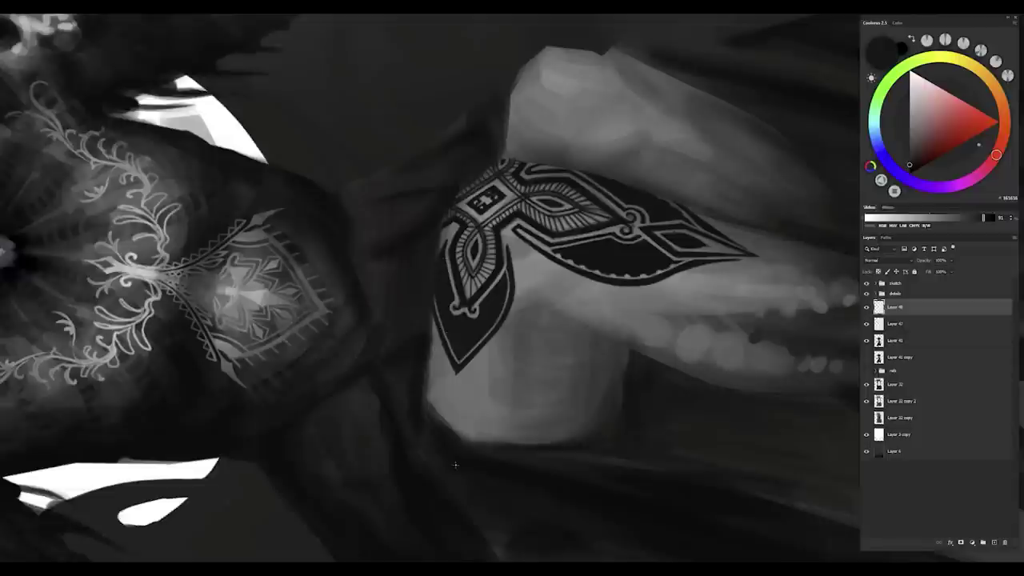
left_click_drag(443, 252, 418, 264)
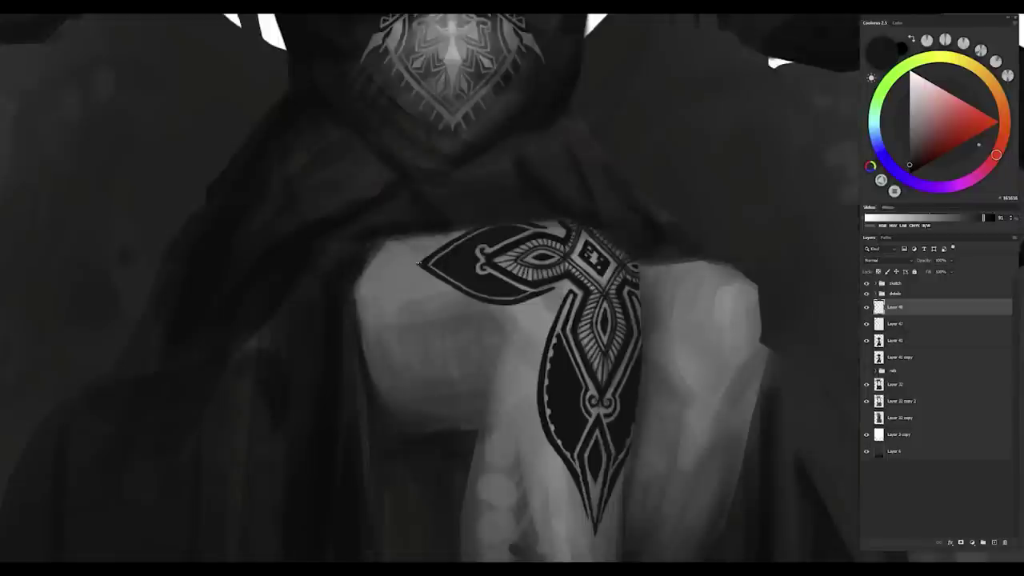
Step: Paint a row of tiny scalloped bumps along the light contour line inside the black thigh panel
scroll(581, 224, "down", 5)
scroll(588, 172, "up", 6)
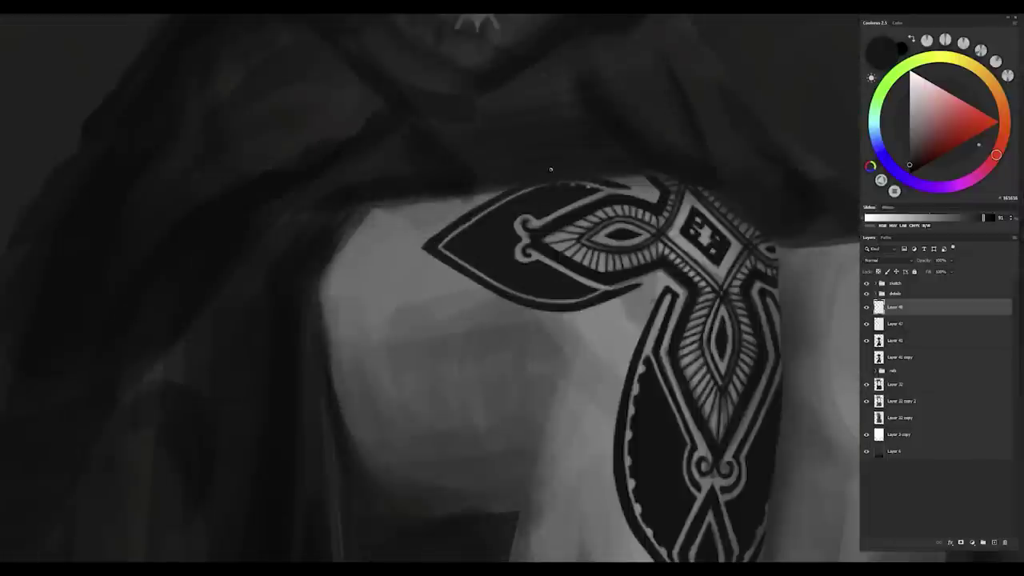
scroll(550, 168, "down", 2)
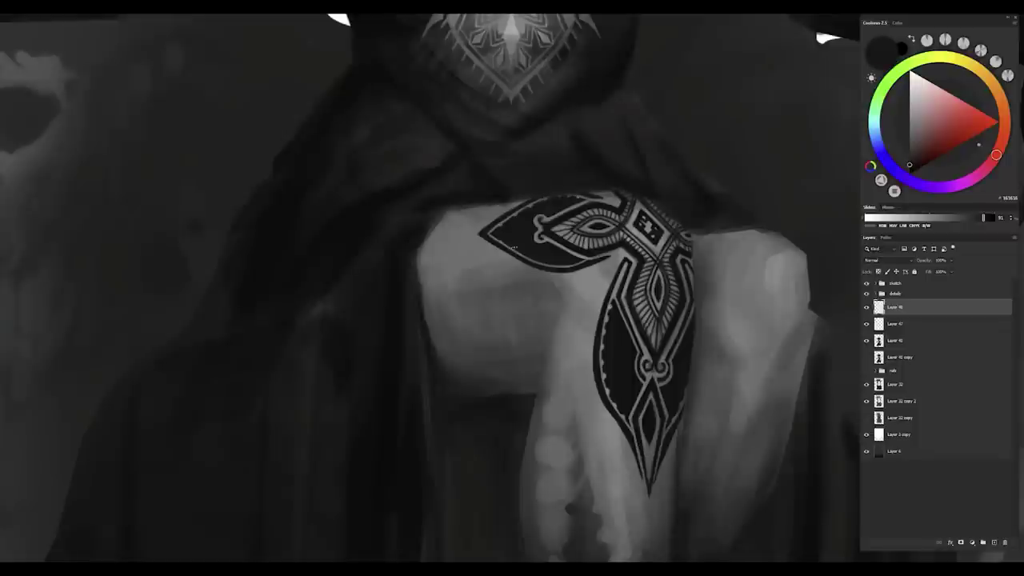
scroll(511, 288, "up", 1)
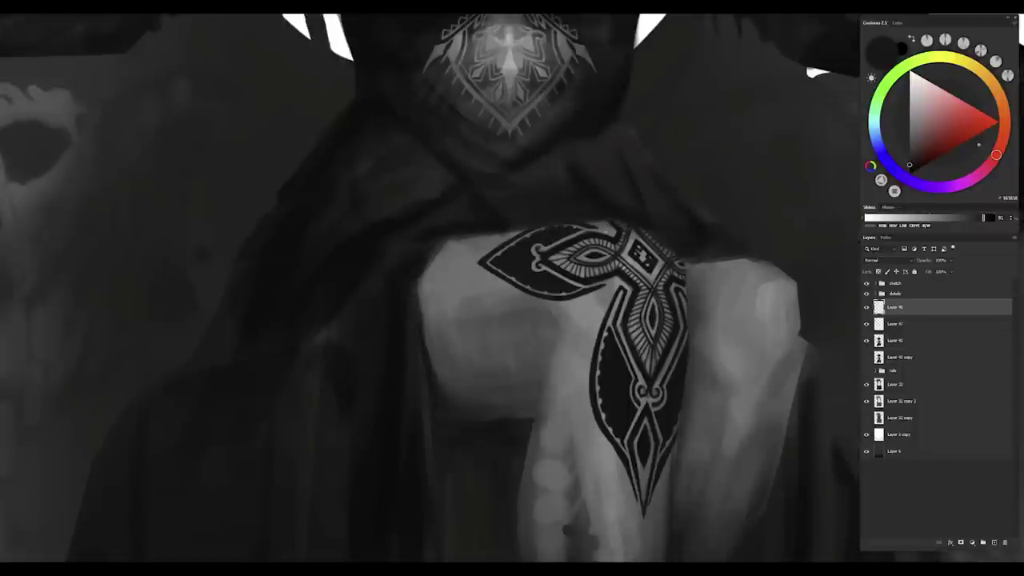
Step: Paint a small light spearhead ornament between the curled hooks and the pointed tip of the thigh panel
key("ctrl+alt+Left")
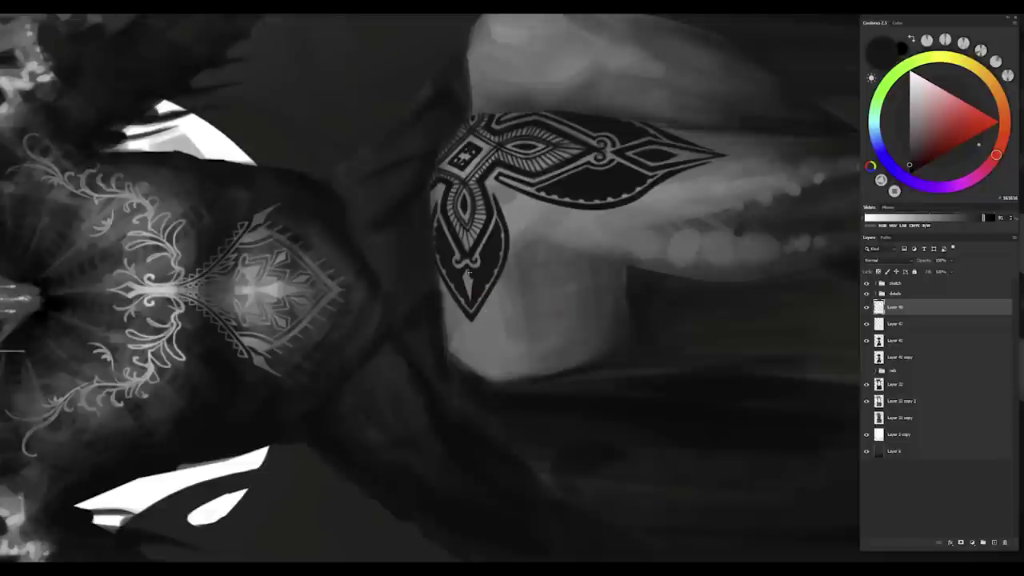
key("ctrl+alt+Right")
scroll(599, 326, "up", 1)
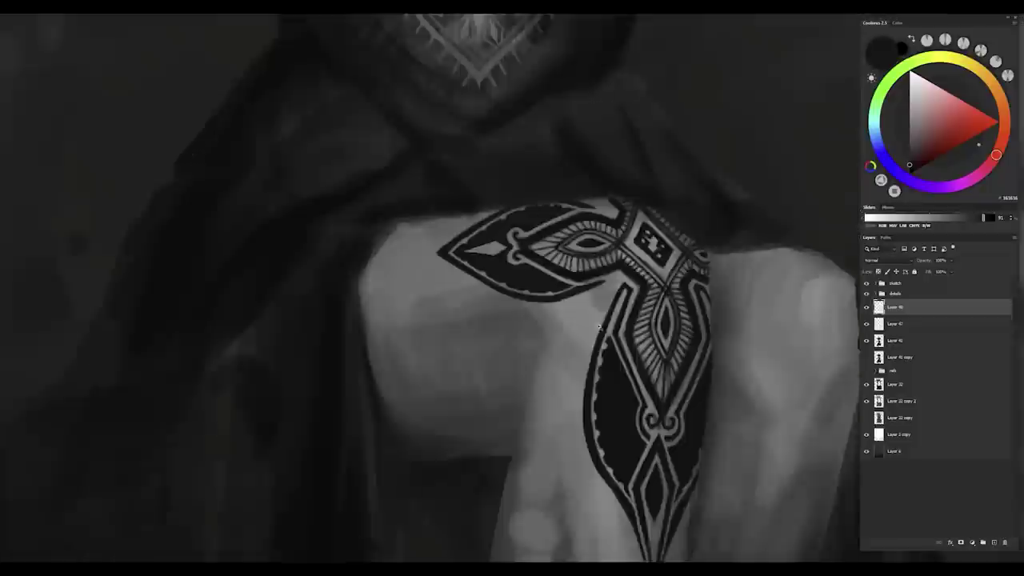
scroll(658, 309, "down", 5)
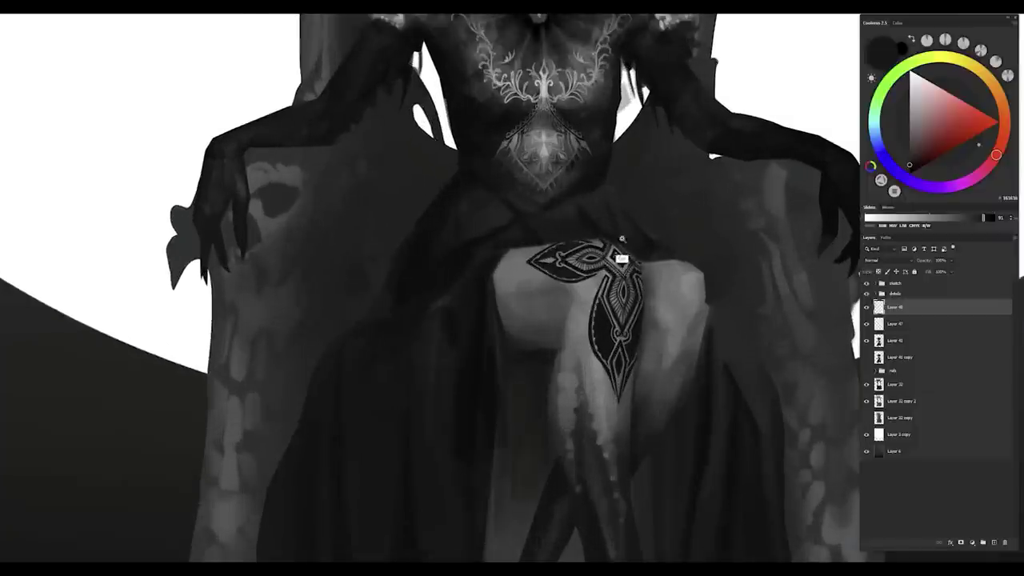
scroll(586, 248, "up", 5)
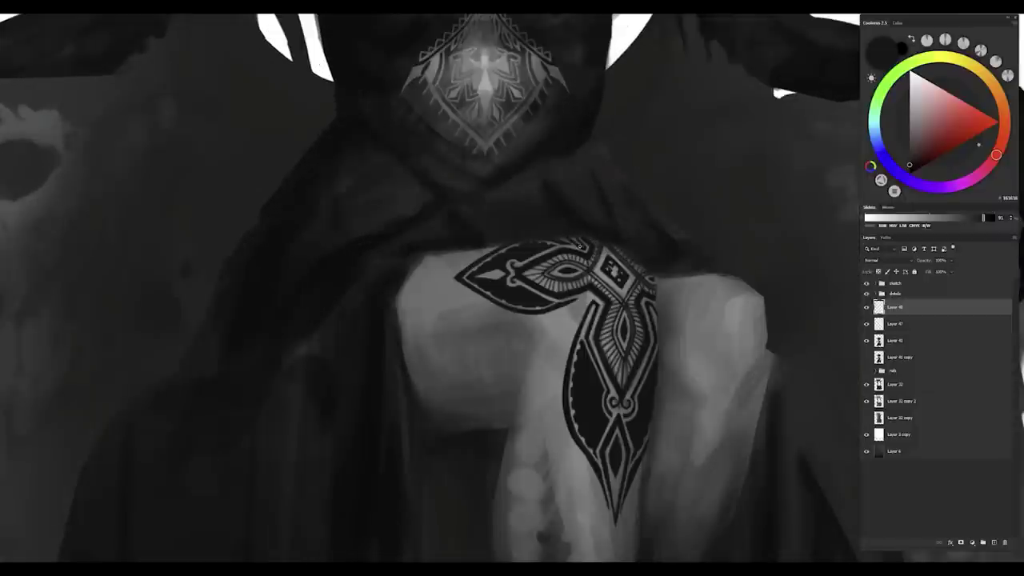
Step: Merge the thigh panel layer into the filigree layer below and add small light ornaments beside the lower panel's curls
scroll(582, 248, "down", 3)
scroll(557, 229, "up", 2)
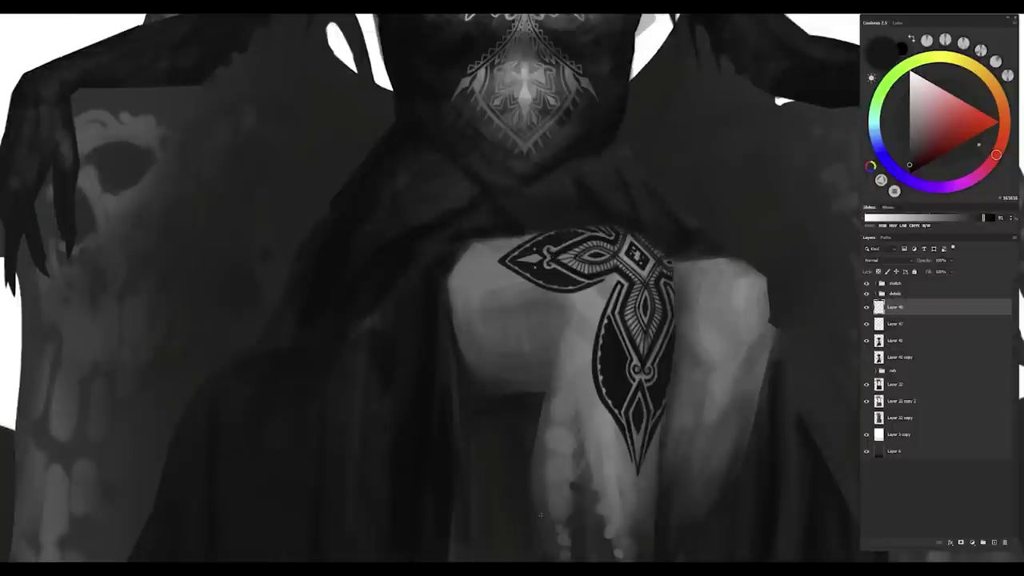
key("ctrl+e")
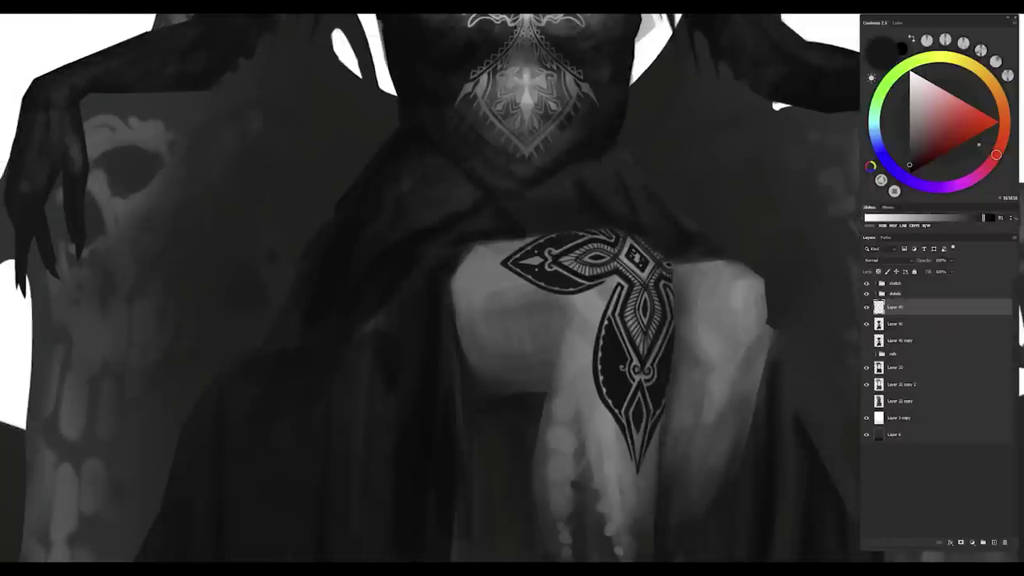
left_click_drag(622, 370, 557, 349)
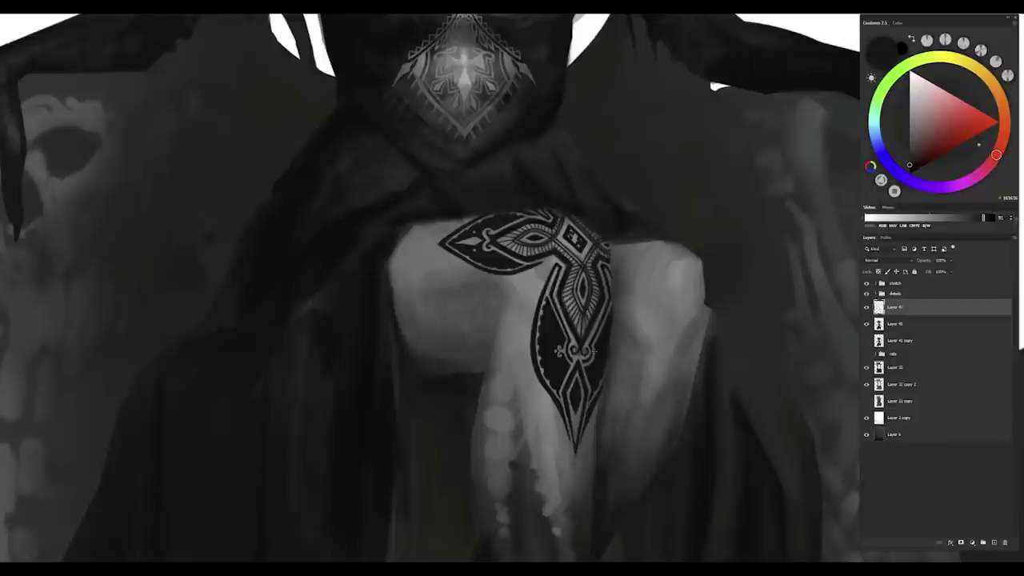
scroll(596, 353, "down", 5)
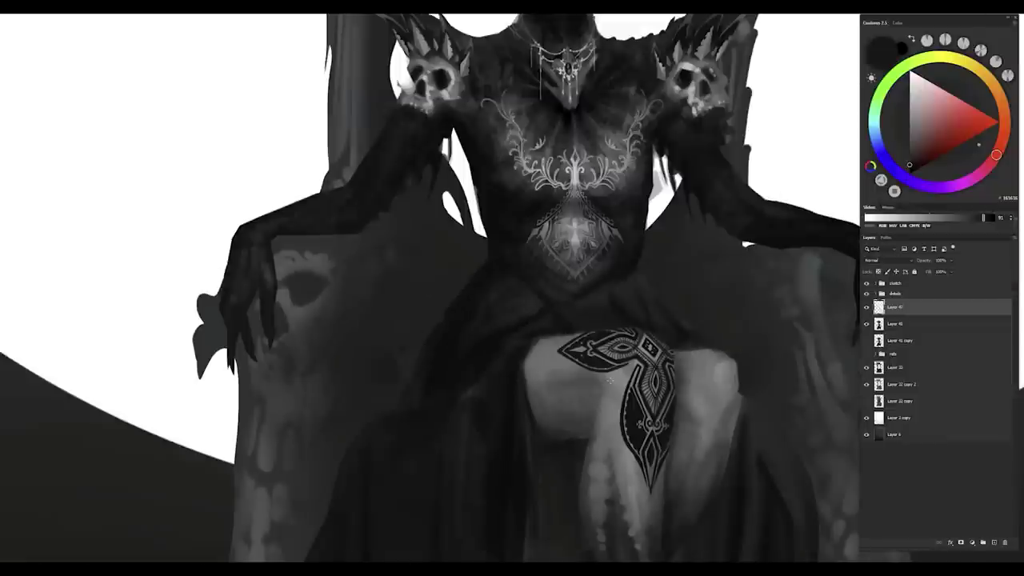
scroll(636, 388, "down", 5)
Step: On a new layer clipped to the filigree, paint grey shading over the knee panels and check it with Hue/Saturation
key("ctrl+shift+alt+n")
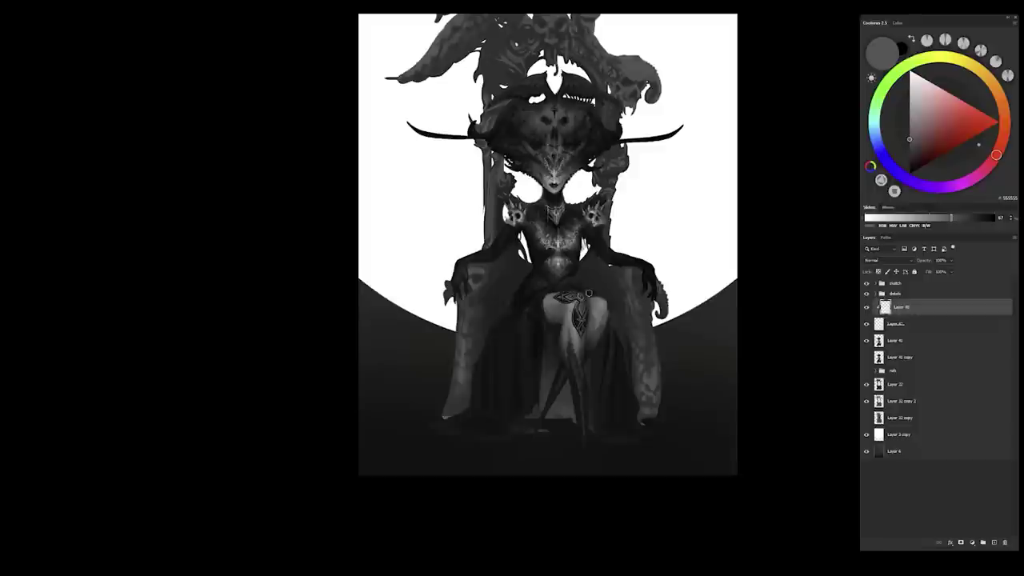
scroll(588, 291, "up", 1)
key("ctrl+u")
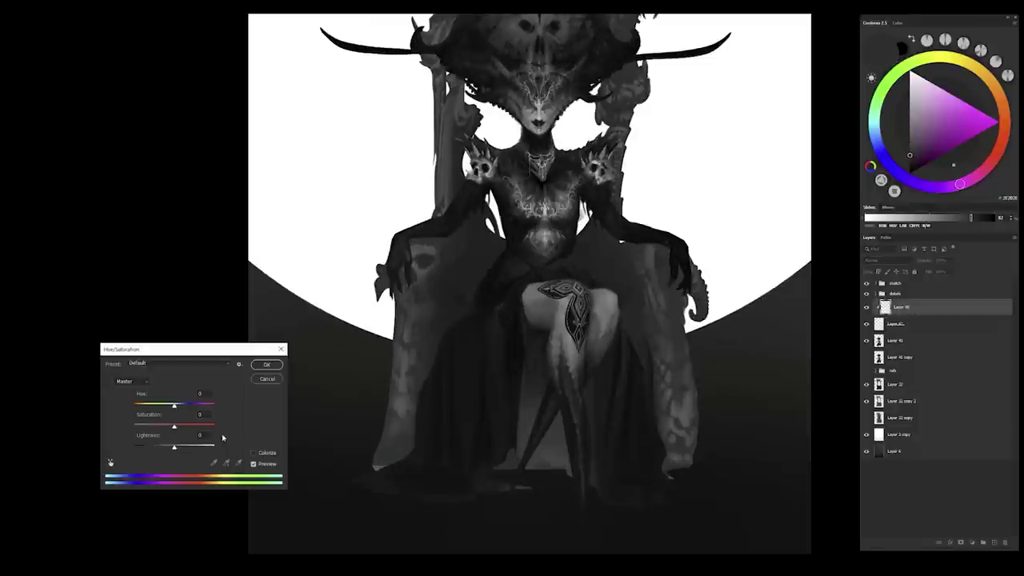
key("Return")
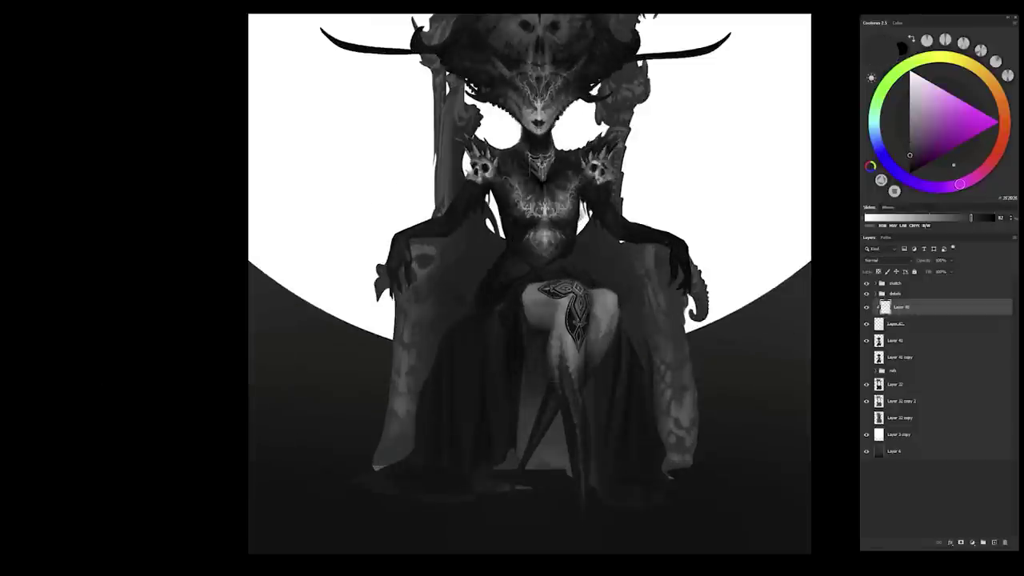
left_click(865, 324)
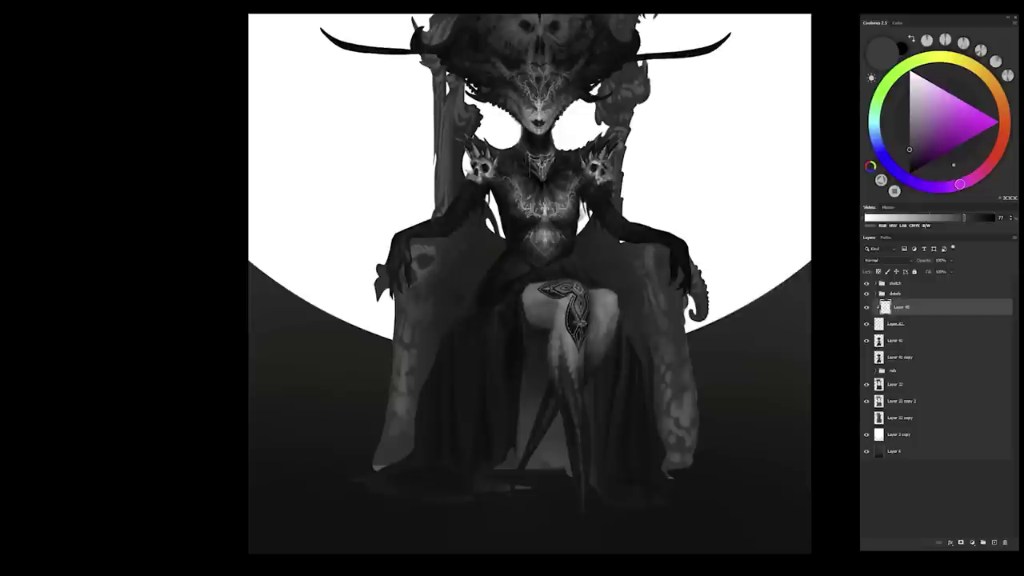
Step: Raise the lightness of the base filigree layer slightly with Hue/Saturation
scroll(592, 312, "up", 2)
key("alt+bracketleft")
key("ctrl+u")
left_click_drag(173, 446, 182, 448)
key("ctrl+0")
key("Return")
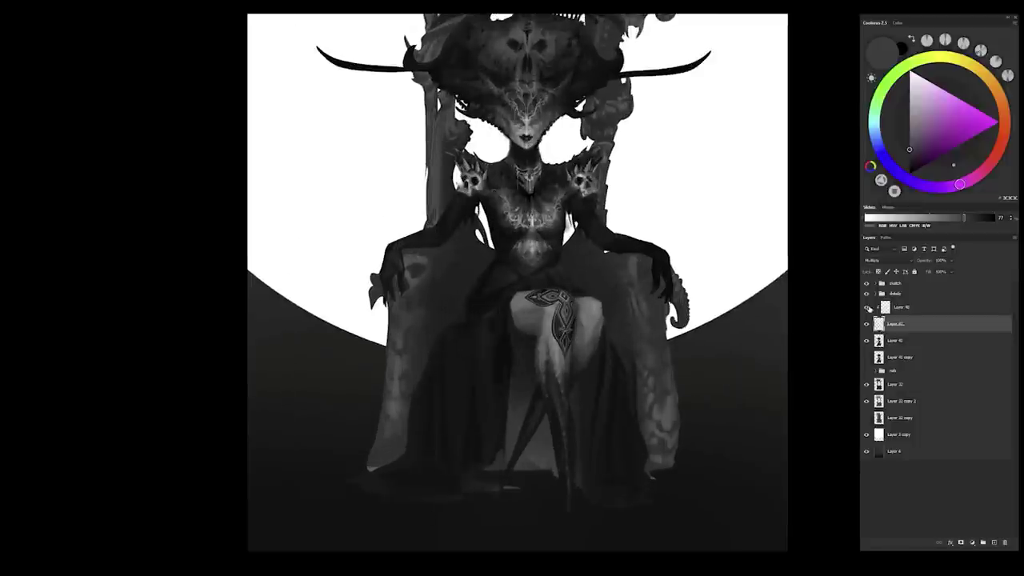
Step: Set the clipped filigree shading layer to Multiply and lower its lightness with Hue/Saturation
key("alt+bracketright")
key("ctrl+alt+u")
key("Return")
key("ctrl+plus")
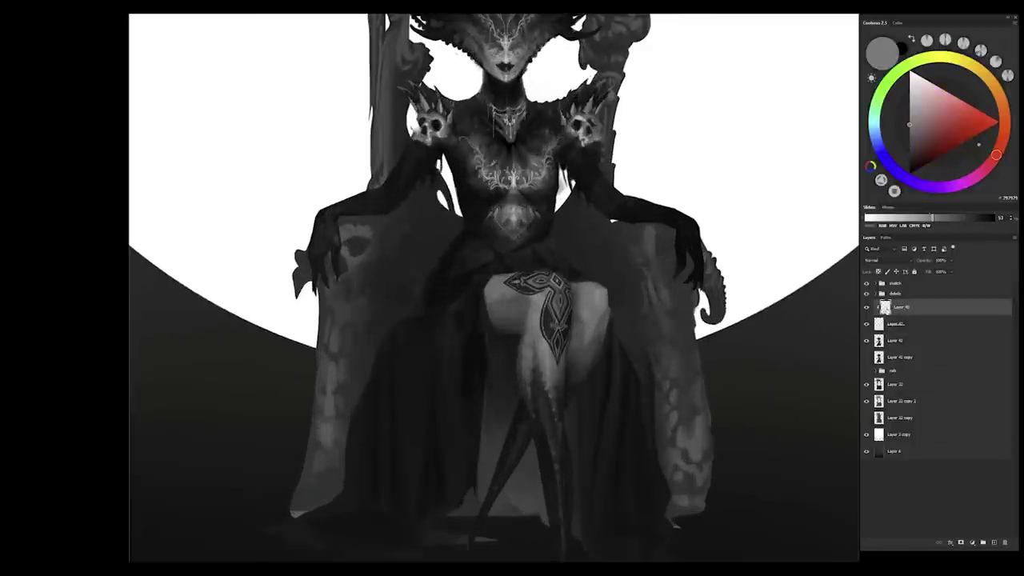
left_click(866, 323)
left_click(866, 324)
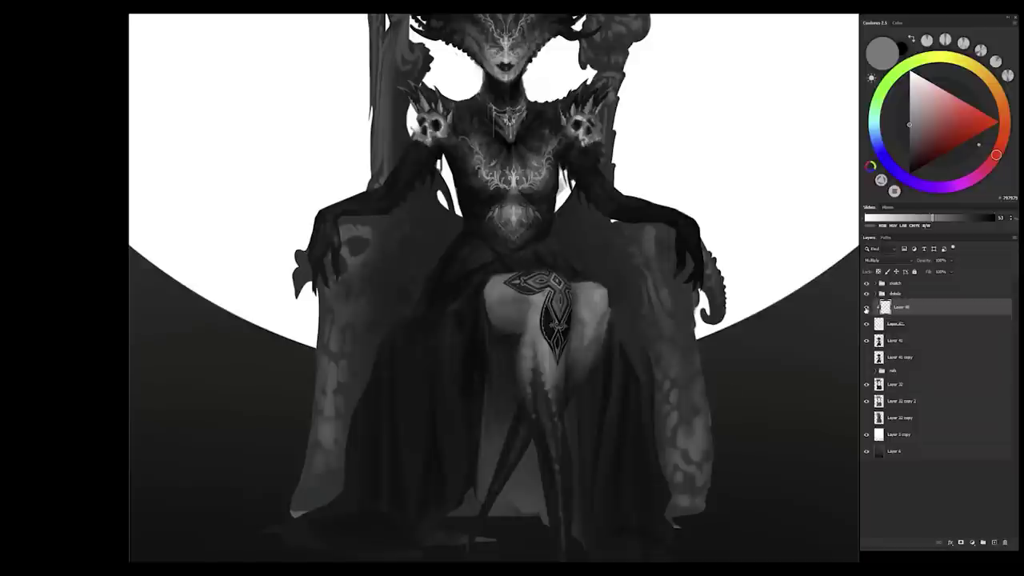
key("ctrl+alt+u")
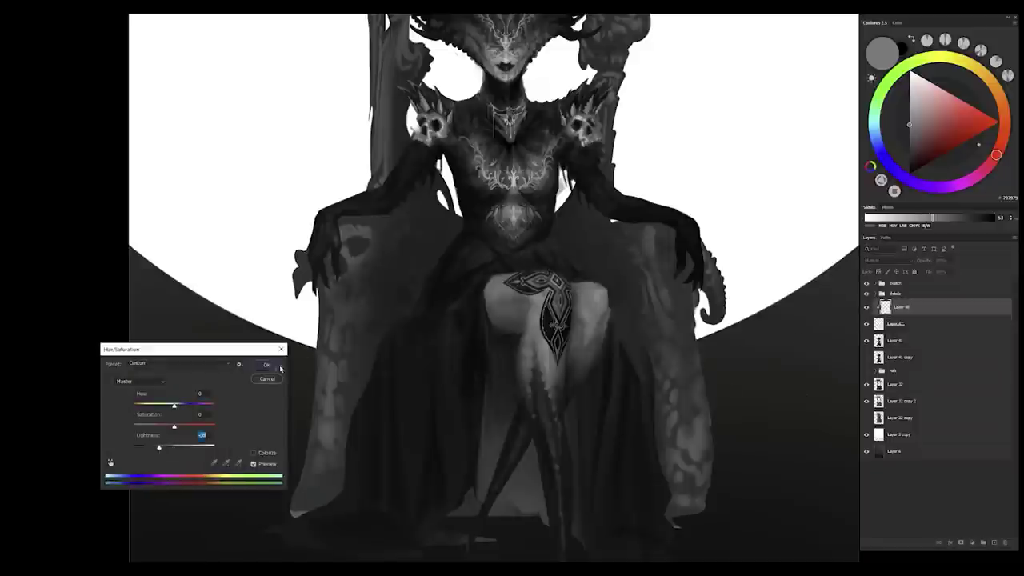
key("Return")
Step: Duplicate the filigree and its clipped shading onto the other knee, merge the copies and set the result to Multiply
key("ctrl+minus")
key("ctrl+plus")
left_click_drag(884, 321, 885, 313)
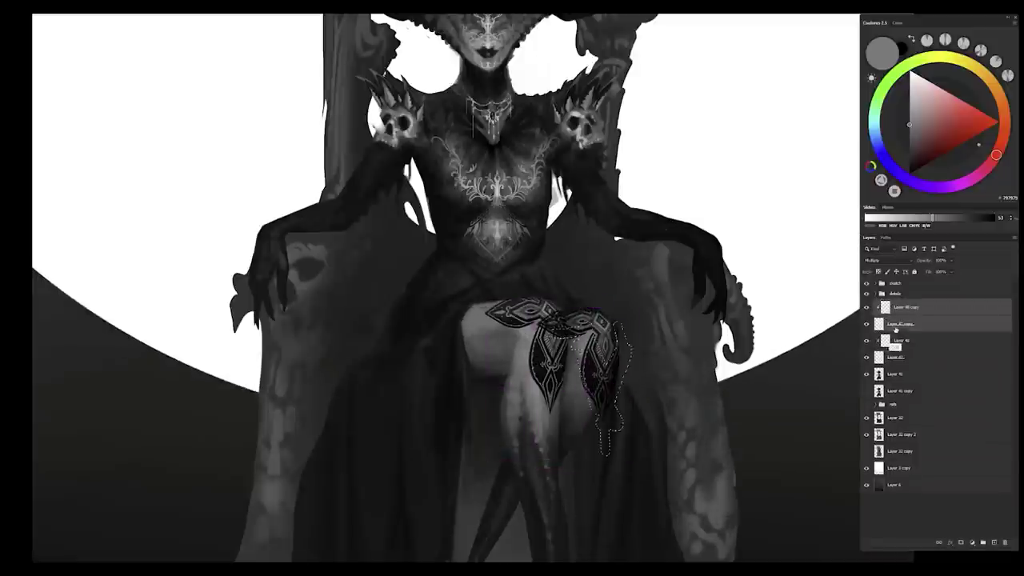
left_click(879, 260)
left_click(879, 260)
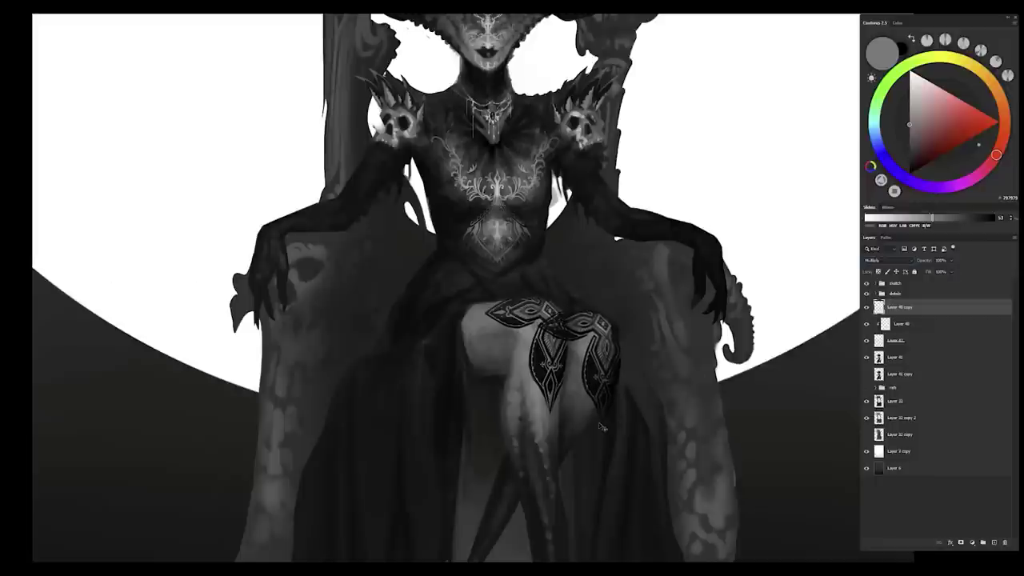
Step: Transform the copied filigree to follow the rear knee and give its layer a mask
key("ctrl+t")
left_click_drag(622, 379, 588, 323)
key("ctrl+plus")
left_click(951, 260)
mouse_move(970, 269)
left_mouse_down()
mouse_move(950, 269)
mouse_move(971, 269)
left_mouse_up()
left_click(628, 389, "alt")
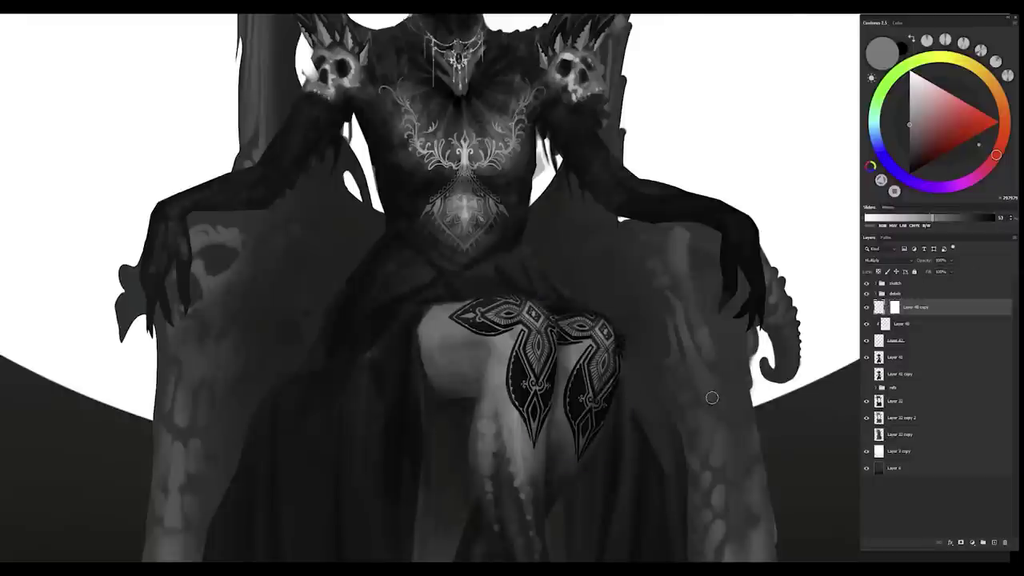
Step: Adjust the rear-knee filigree's shape and placement with another Free Transform and reset the colours to black and white
key("ctrl+minus")
key("ctrl+t")
left_click_drag(689, 365, 684, 381)
key("Return")
key("ctrl+plus")
key("d")
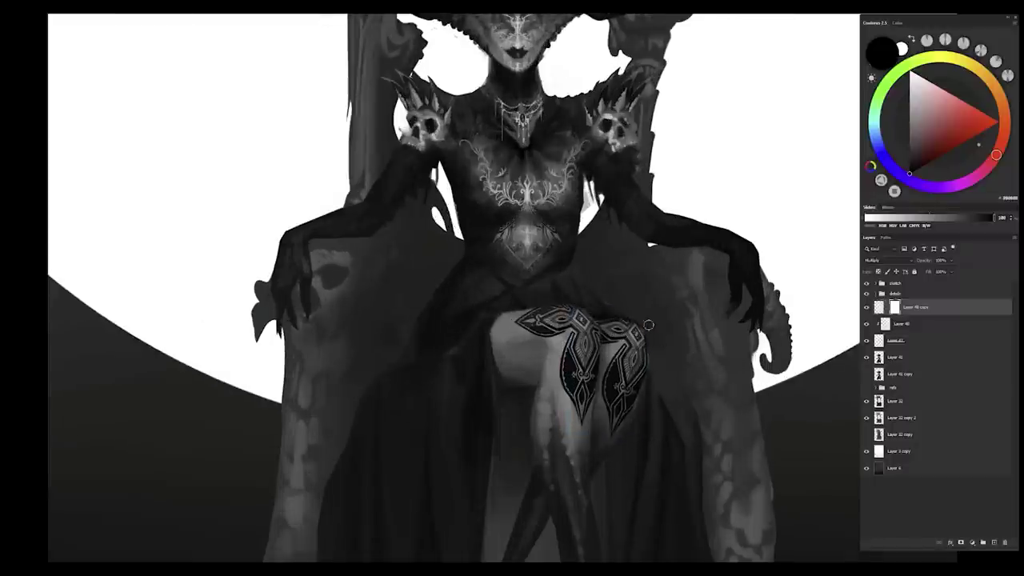
Step: Reduce the rear-knee filigree's opacity to 55% and refine its corners with Free Transform to fit the leg
left_click(644, 319, "alt")
key("5")
key("5")
key("ctrl+t")
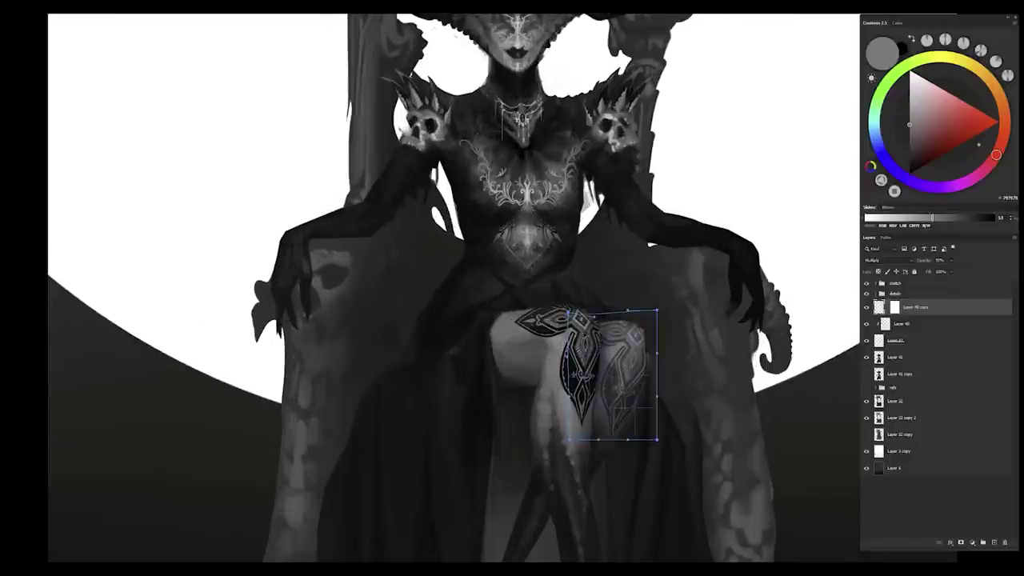
left_click_drag(657, 309, 661, 307)
left_click_drag(657, 438, 654, 438)
left_click_drag(661, 307, 660, 307)
key("Return")
key("d")
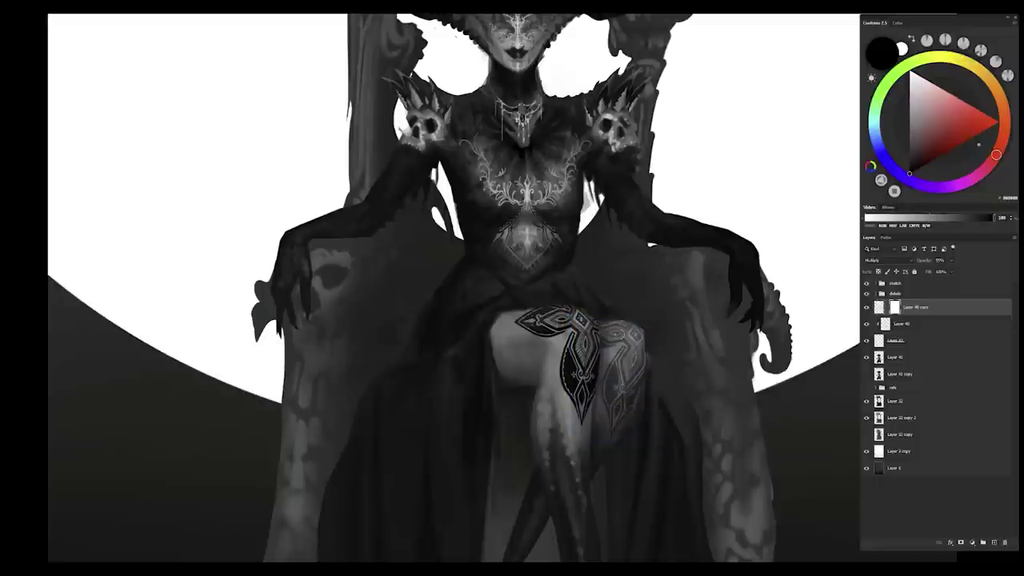
Step: Merge the front knee's clipped shading into its filigree layer and raise the rear-knee copy's lightness to +13
key("ctrl+0")
key("ctrl+plus")
key("alt+bracketleft")
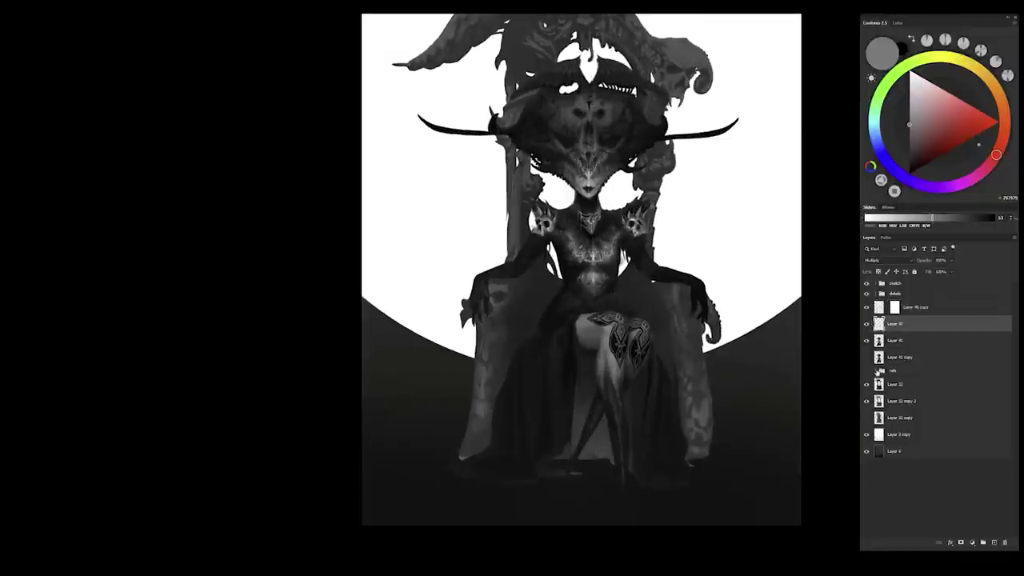
key("ctrl+e")
key("ctrl+u")
left_click_drag(173, 446, 180, 451)
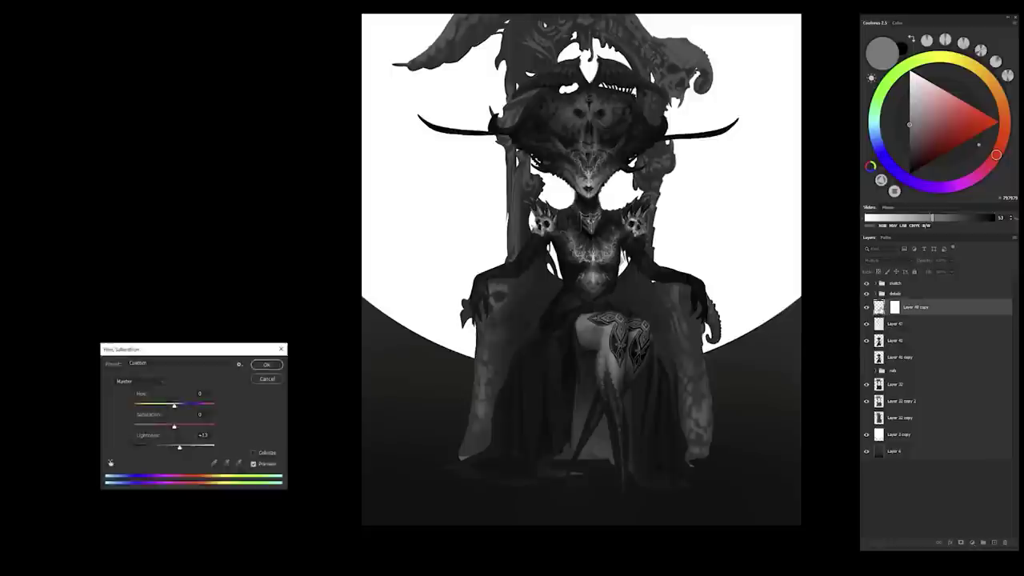
key("Return")
key("ctrl+plus")
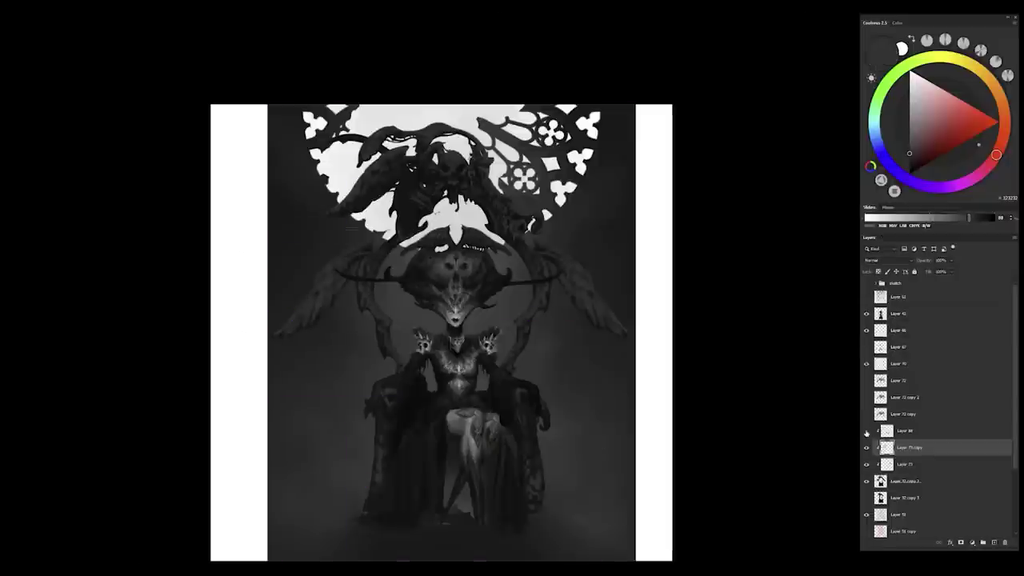
Step: Merge the duplicated clipped throne shading into the layer below and apply a Hue/Saturation adjustment to it
key("ctrl+e")
key("ctrl+u")
key("Return")
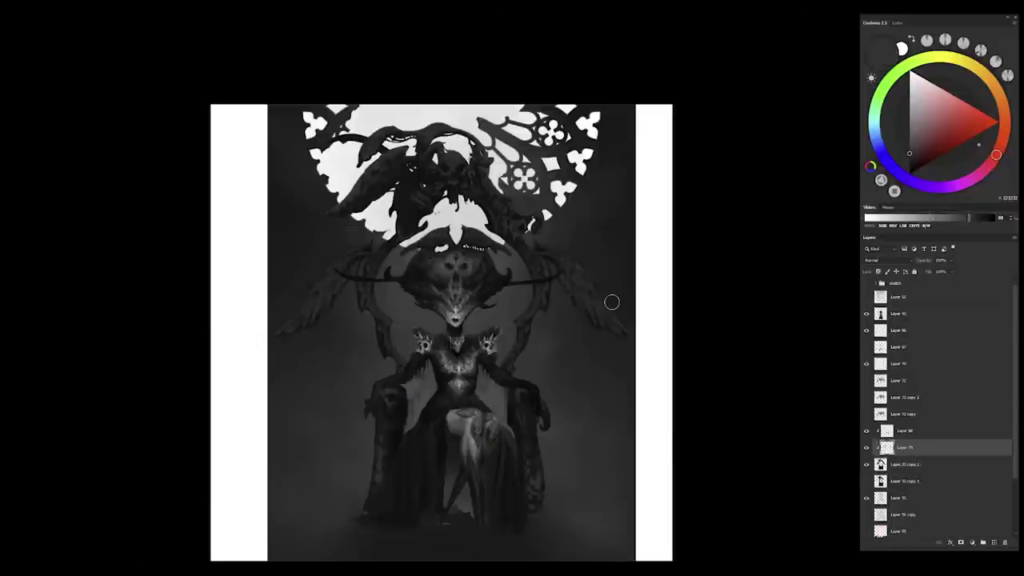
Step: Choose a brush and paint darker grey shading over the throne's side wings
key("ctrl+minus")
key("ctrl+plus")
key("ctrl+plus")
right_click(577, 362)
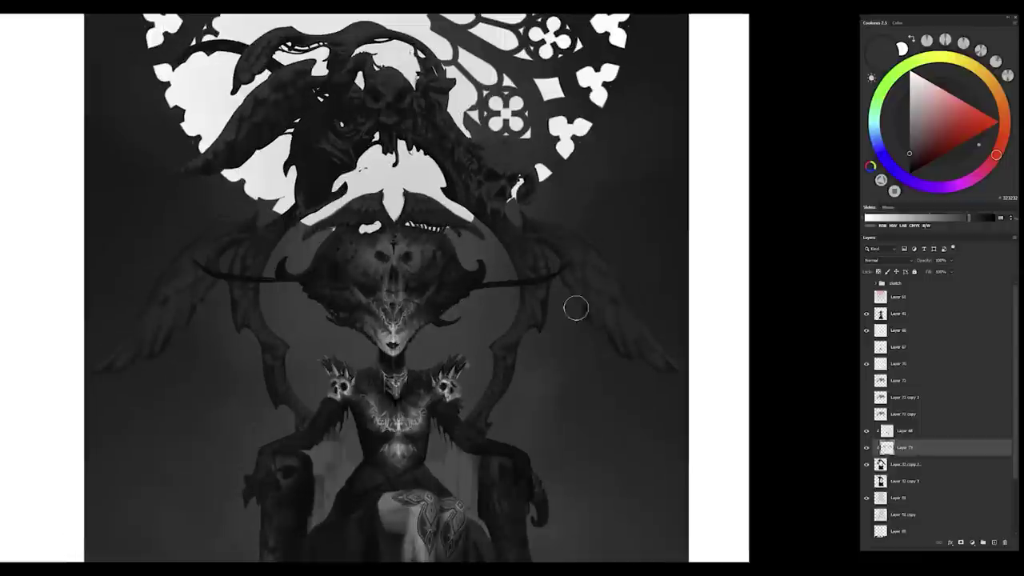
left_click(617, 327)
key("ctrl+minus")
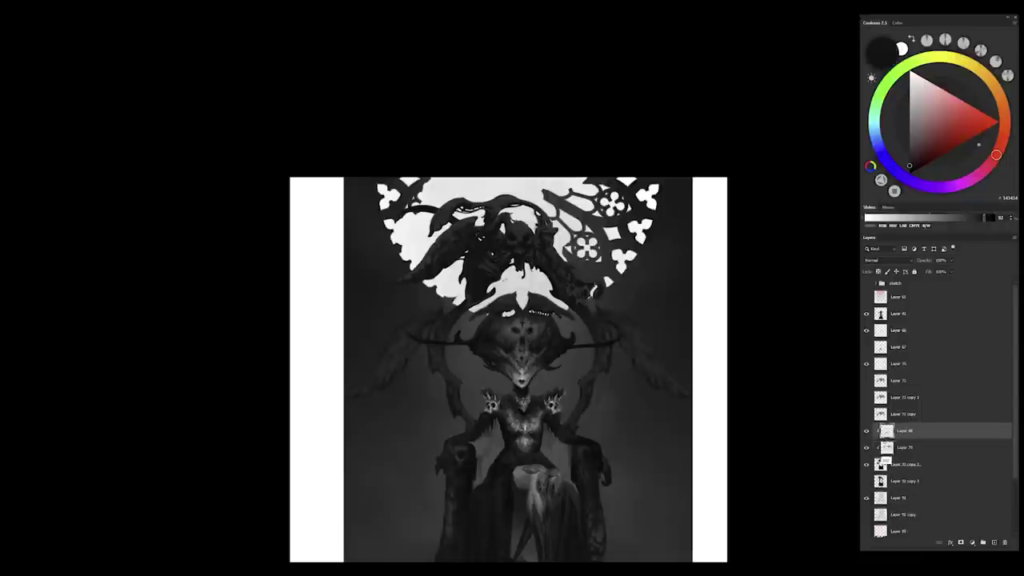
Step: Merge the clipped shading into the throne layer and paint sampled dark greys where the right wing joins the throne frame
left_click(899, 447)
scroll(664, 367, "up", 3)
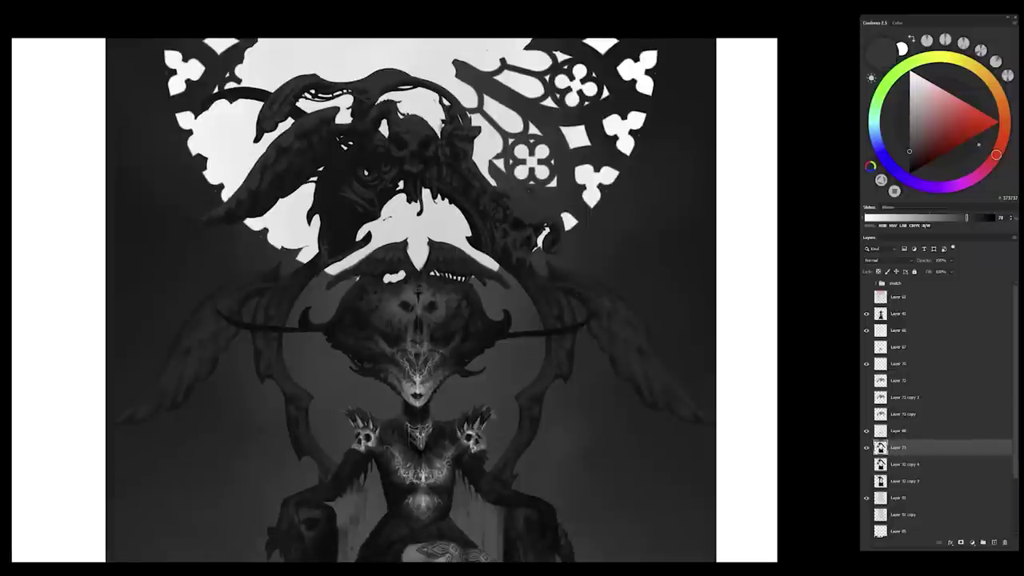
left_click(589, 312, "alt")
left_click(590, 313, "alt")
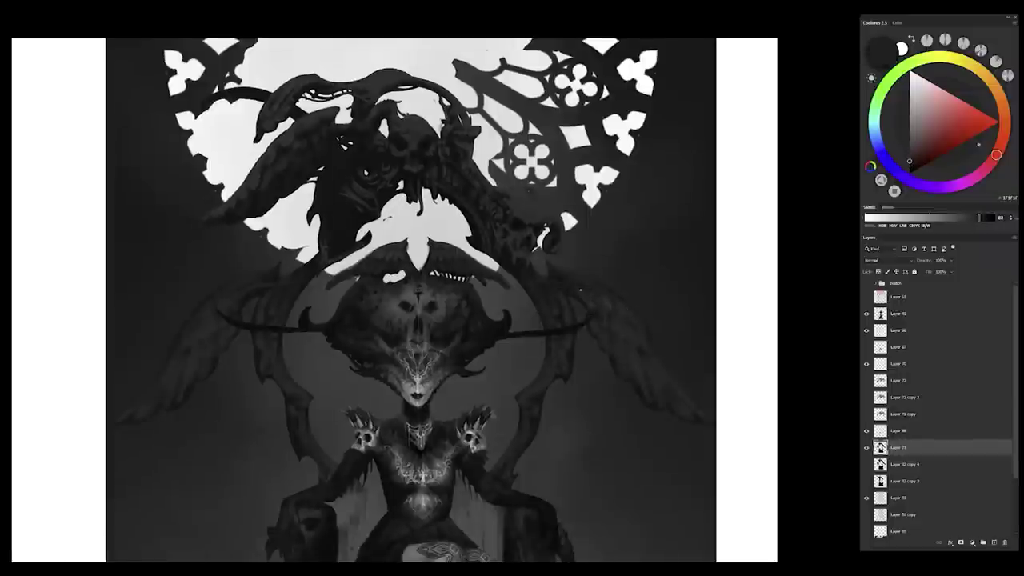
left_click(544, 304, "alt")
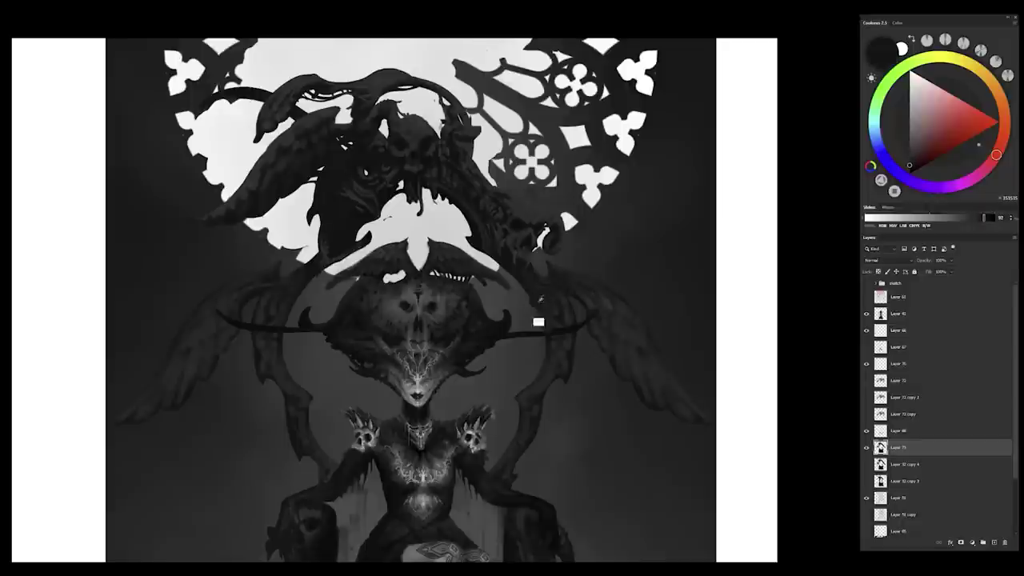
left_click(600, 291, "alt")
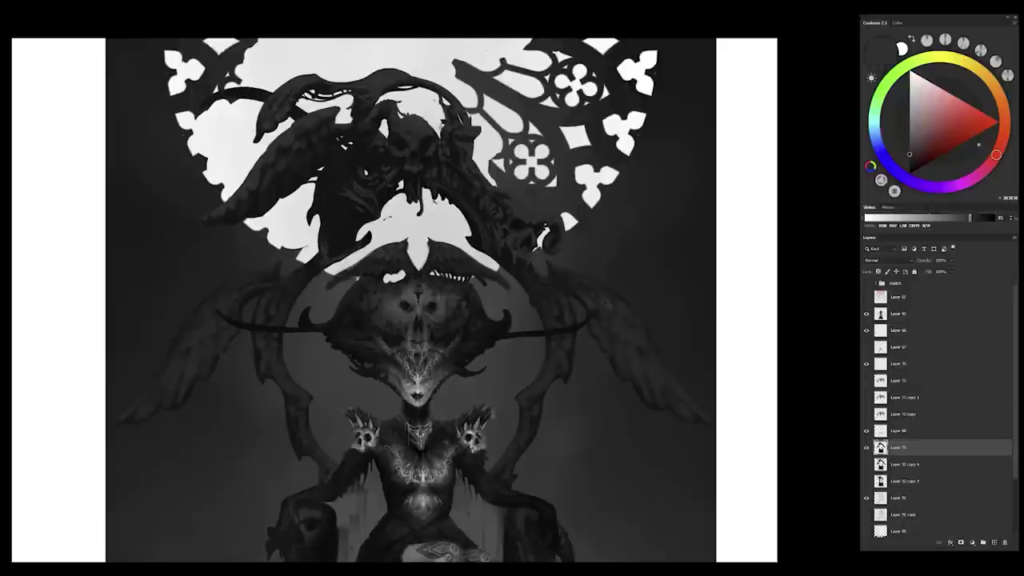
left_click(628, 311, "alt")
left_click(585, 303, "alt")
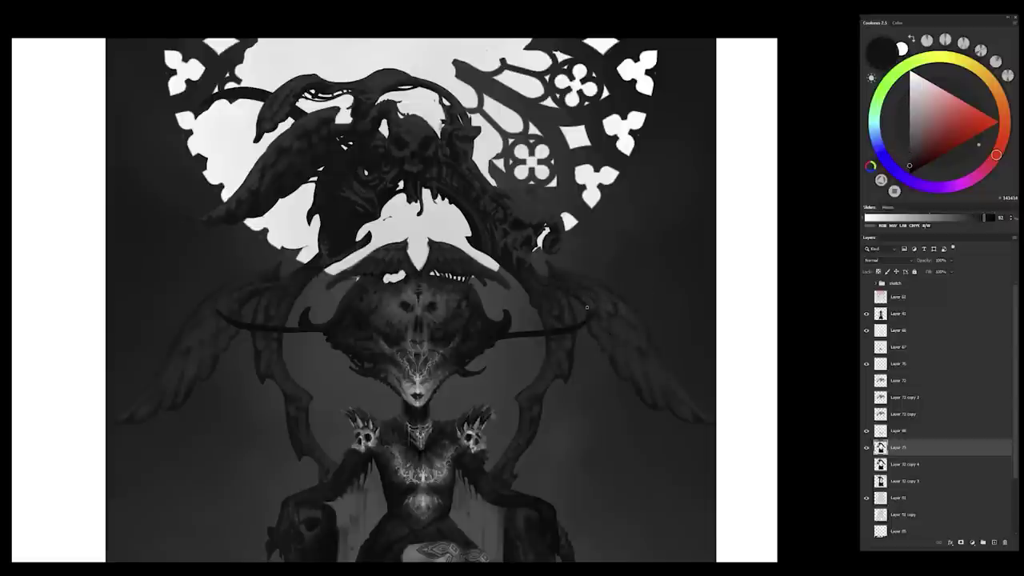
Step: Sample greys from the right throne wing and start painting feather shading through its middle section
left_click(605, 352, "alt")
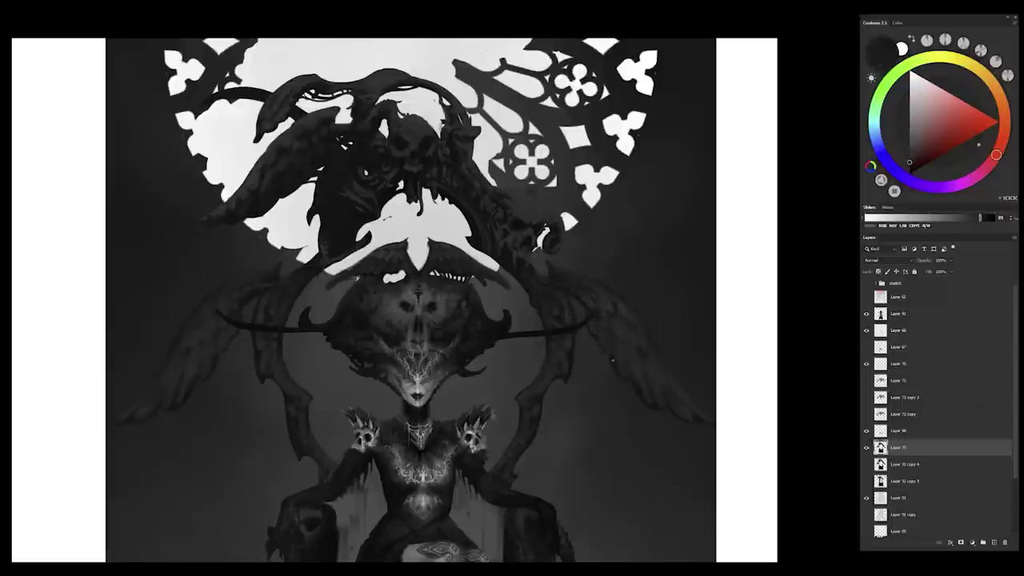
left_click(628, 328, "alt")
left_click(617, 334, "alt")
left_click(616, 343, "alt")
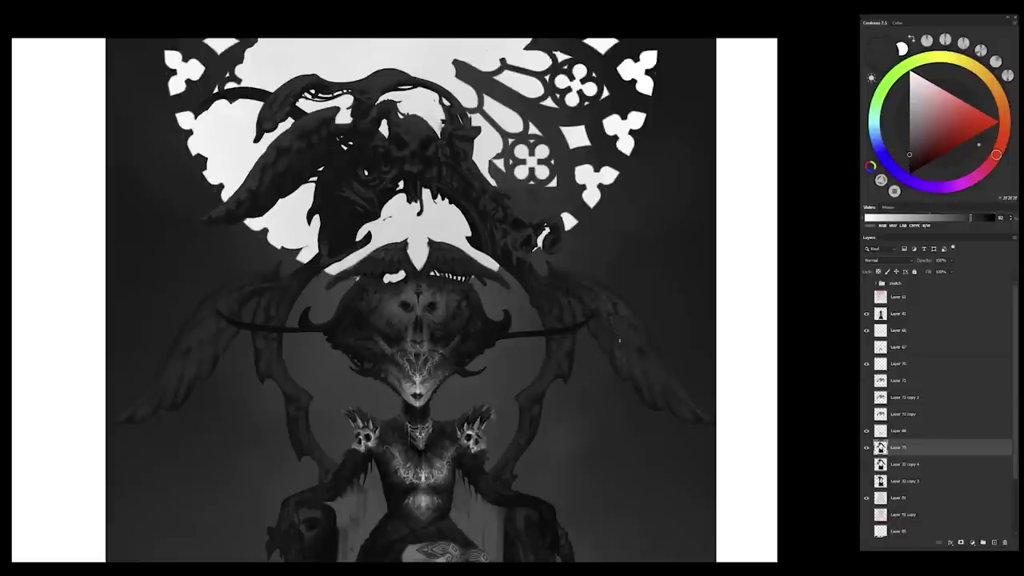
left_click(615, 370, "alt")
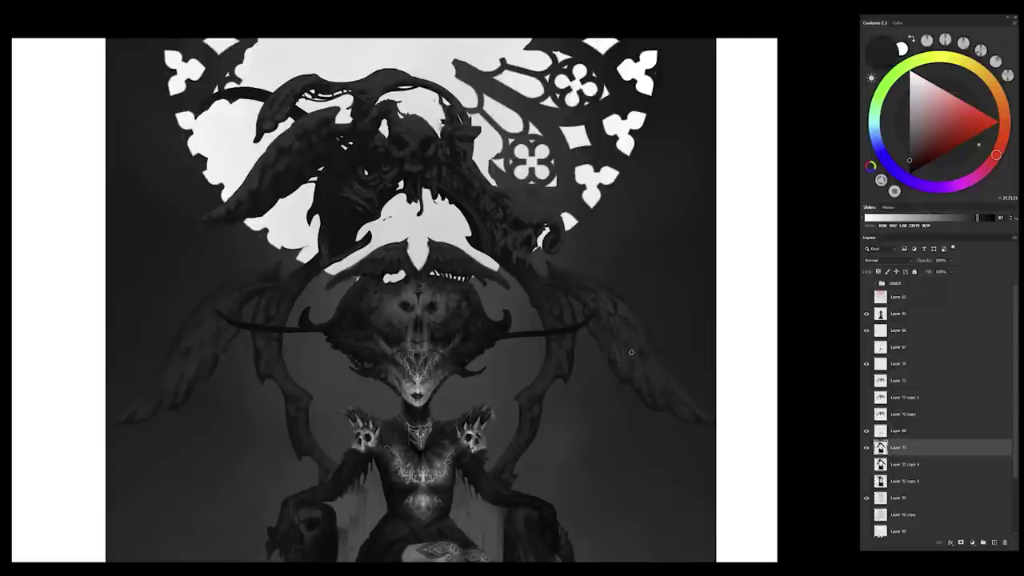
left_click(641, 370, "alt")
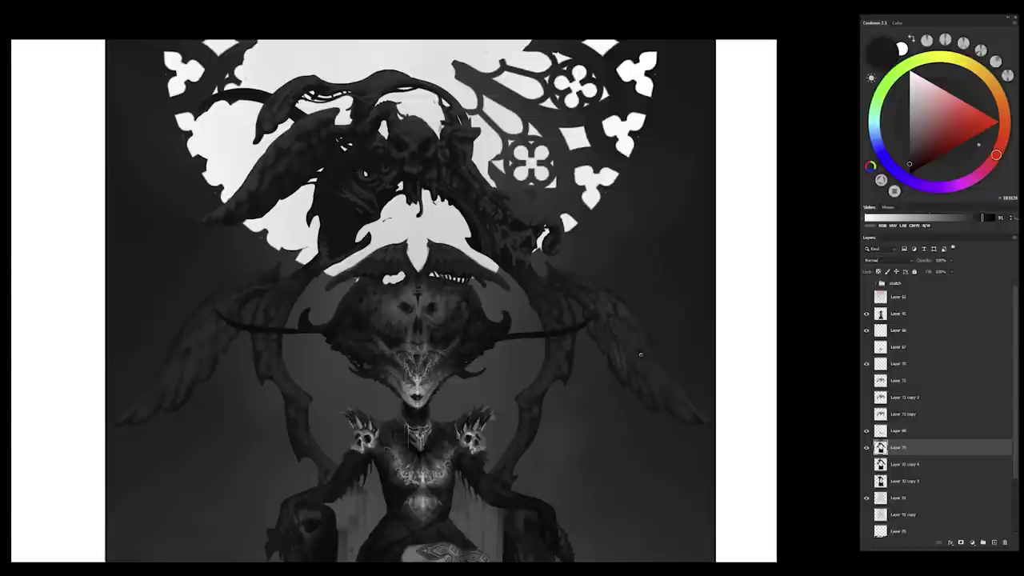
Step: Refine the feather edges of the right wing's upper and lower sections with alternating sampled dark greys
left_click(619, 326, "alt")
left_click(621, 336, "alt")
left_click(640, 341, "alt")
left_click(617, 305, "alt")
left_click(614, 384, "alt")
left_click(618, 366, "alt")
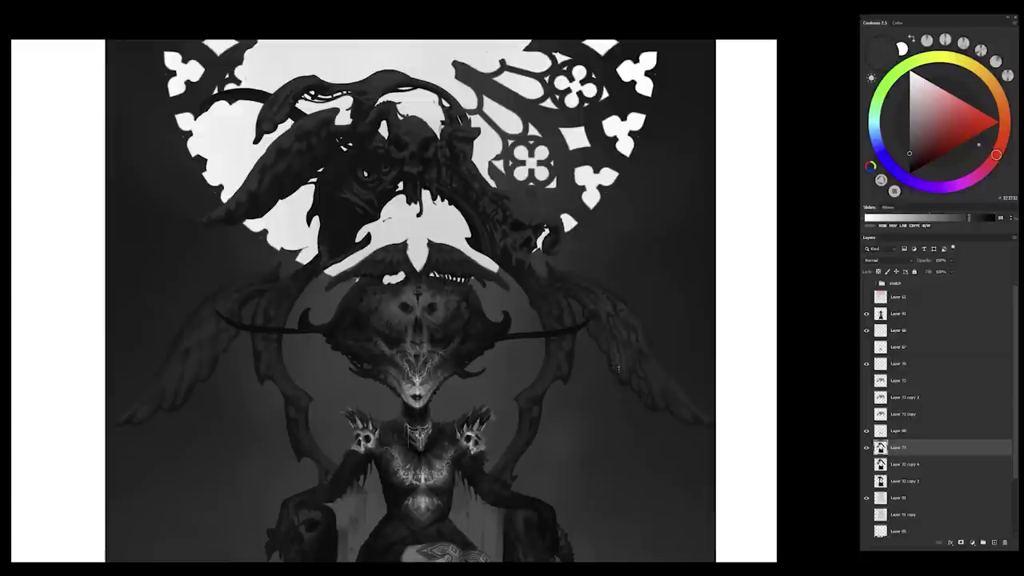
Step: Paint gnarled bone texture on the throne frame beside the right horn using sampled greys
left_click(572, 307, "alt")
left_click(572, 308, "alt")
left_click(549, 318, "alt")
left_click(549, 316, "alt")
left_click(582, 276, "alt")
left_click(555, 319, "alt")
left_click(557, 340, "alt")
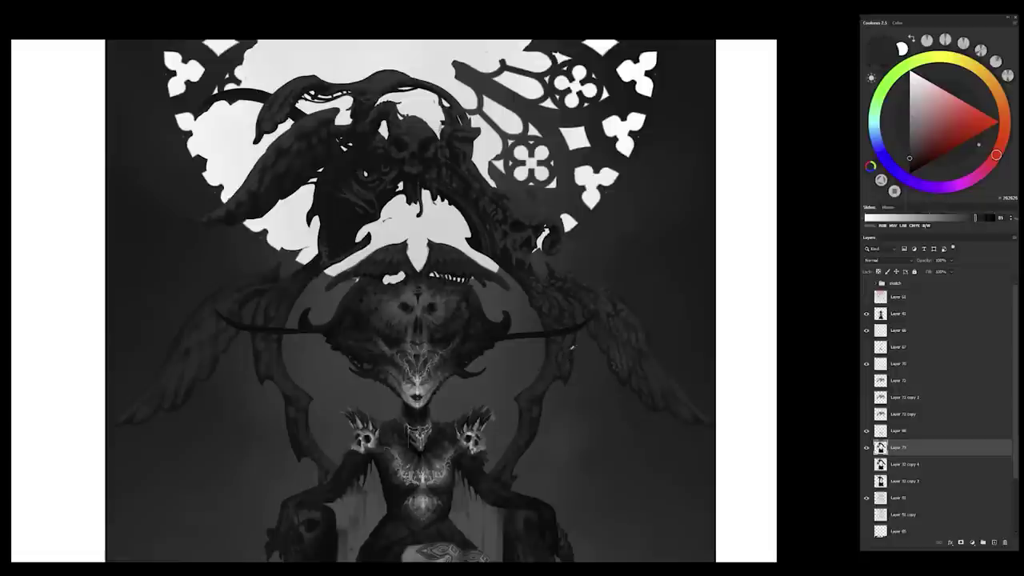
left_click(564, 352, "alt")
left_click(562, 330, "alt")
Step: Paint skull-like carved detail into the ornament at the right end of the throne's arch with sampled dark greys
left_click(528, 219, "alt")
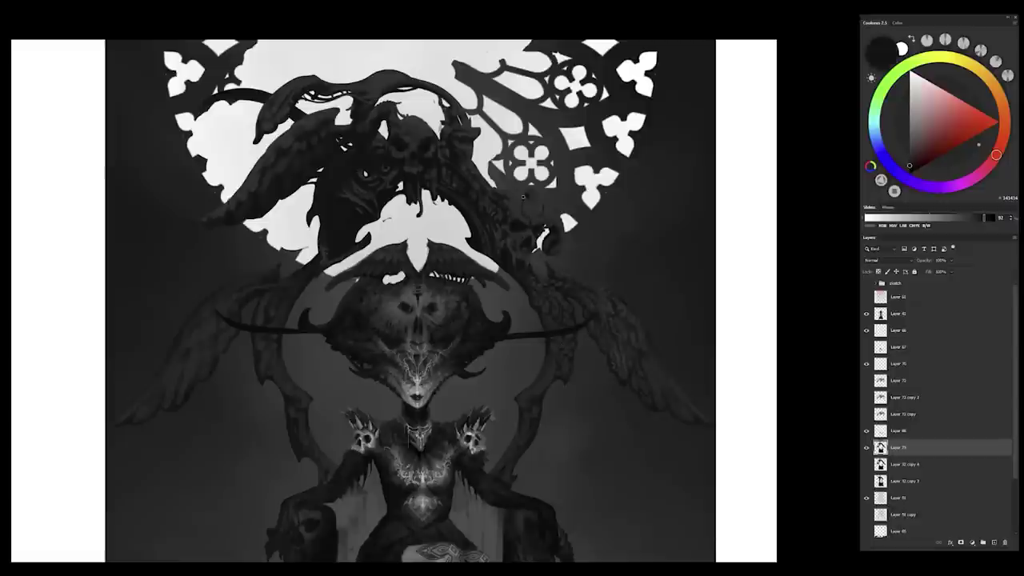
left_click(525, 202, "alt")
left_click(539, 244, "alt")
left_click(531, 212, "alt")
left_click(537, 195, "alt")
left_click(516, 213, "alt")
left_click(520, 224, "alt")
left_click(526, 232, "alt")
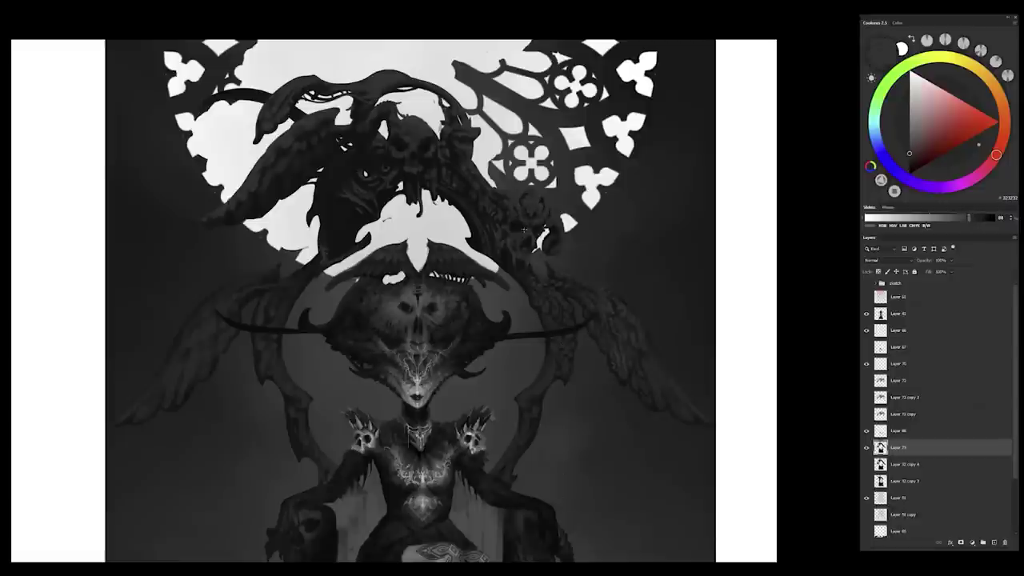
left_click(516, 198, "alt")
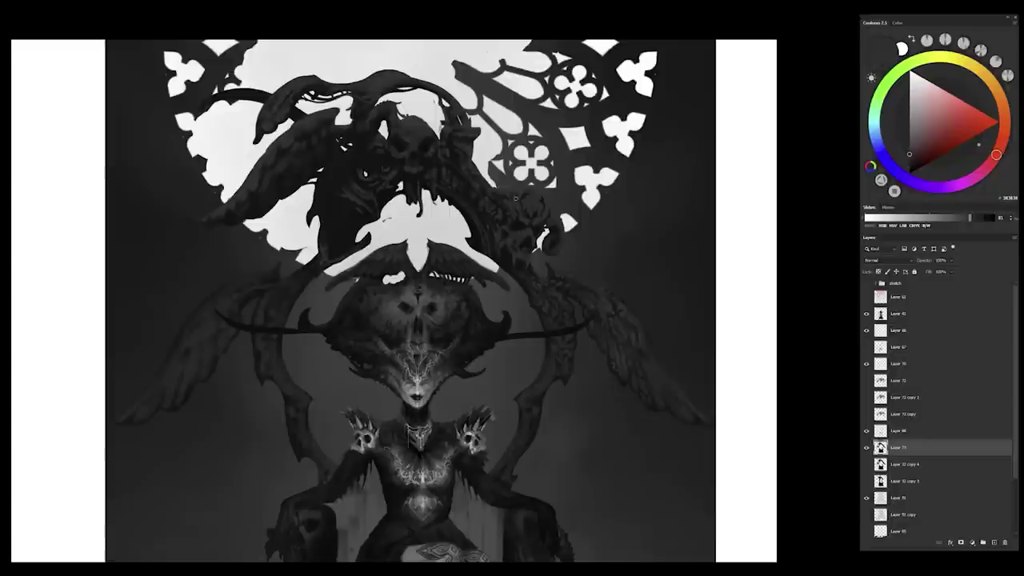
left_click(528, 246, "alt")
left_click(507, 266, "alt")
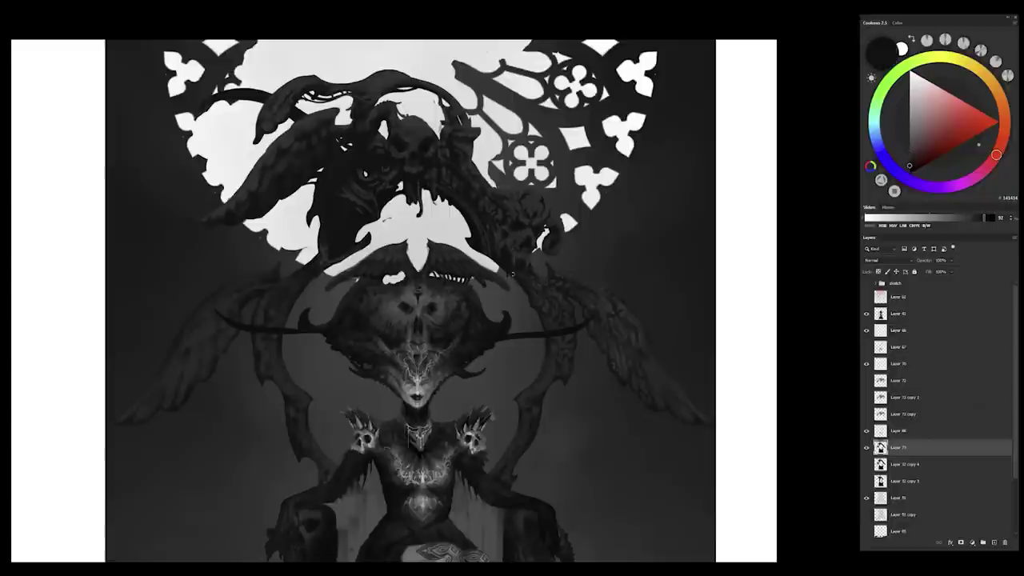
Step: Rework the frame just below the carved ornament and add more feather strokes to the right wing
left_click(514, 280, "alt")
left_click(532, 275, "alt")
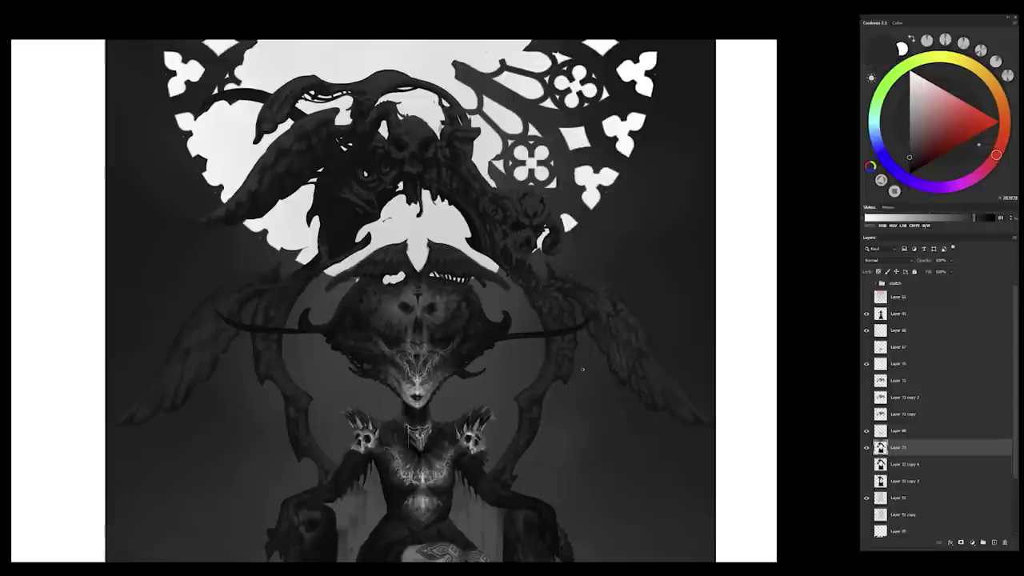
left_click(644, 368, "alt")
left_click_drag(652, 360, 630, 318)
left_click(595, 330, "alt")
left_click(632, 349, "alt")
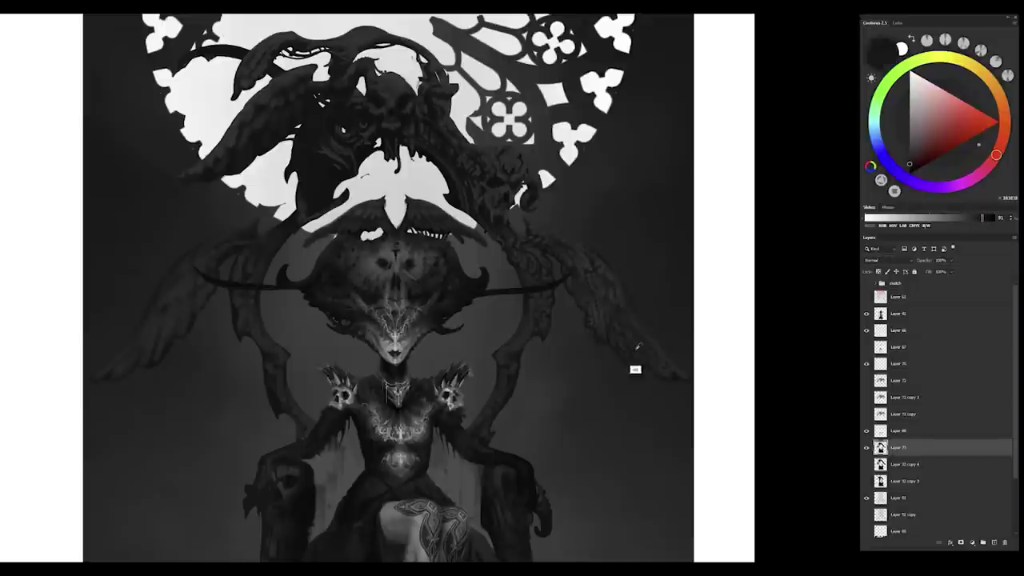
Step: Add a new layer clipped to the throne artwork, paint grey shading on it and hide it
key("ctrl+shift+alt+n")
key("shift+alt+m")
key("ctrl+minus")
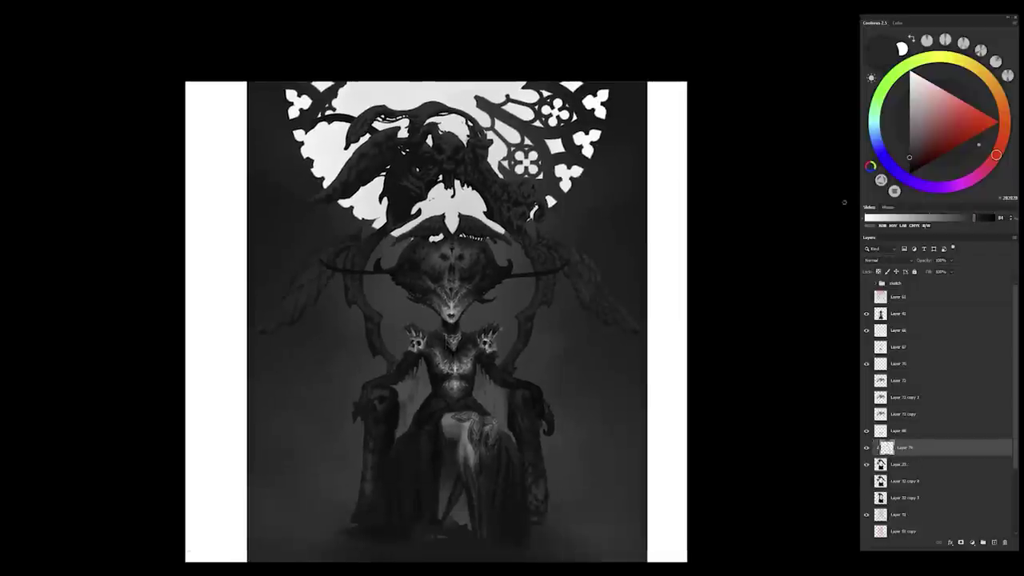
key("ctrl+minus")
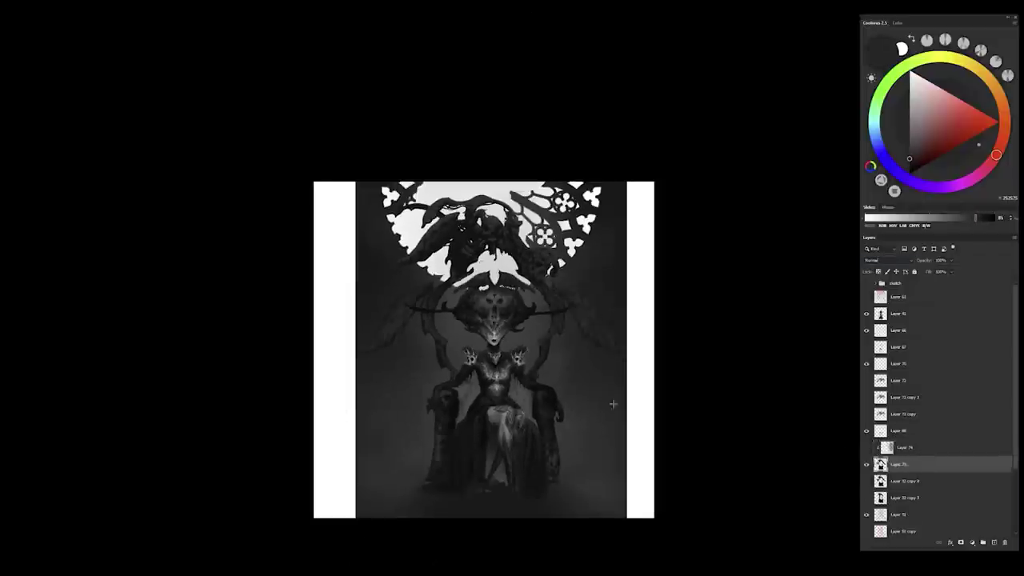
Step: Add another clipped layer over the throne, lasso small areas around the arch and wing joints, and clear the selection
key("ctrl+plus")
key("ctrl+alt+g")
key("l")
left_click_drag(547, 260, 534, 276)
mouse_move(438, 252)
left_mouse_down()
mouse_move(304, 459)
mouse_move(438, 256)
left_mouse_up()
mouse_move(528, 262)
left_mouse_down()
mouse_move(670, 366)
mouse_move(516, 400)
mouse_move(523, 265)
left_mouse_up()
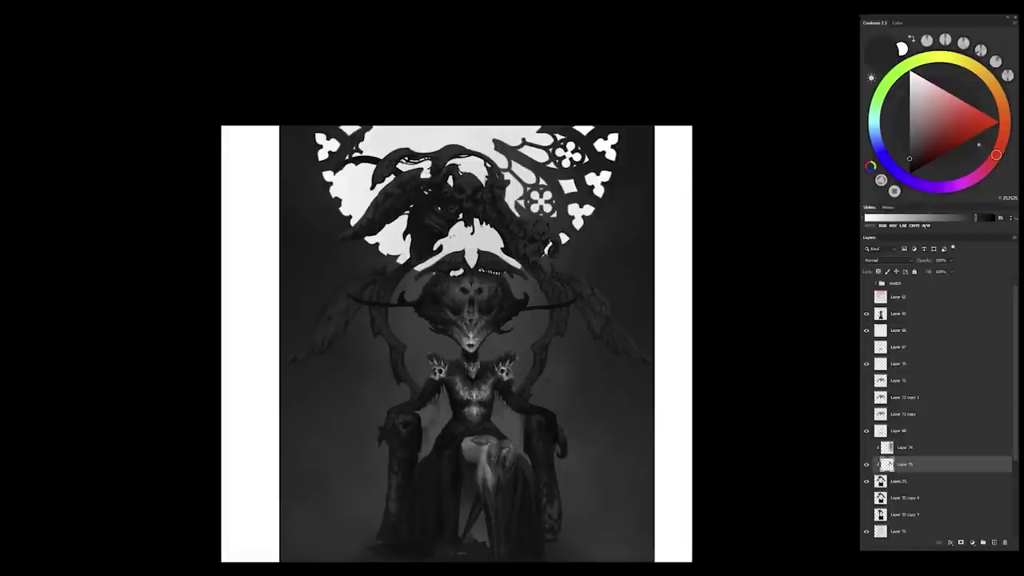
key("ctrl+d")
Step: Darken both throne wings on the clipped Multiply layer and show the layer of hanging web strands
key("ctrl+minus")
key("ctrl+plus")
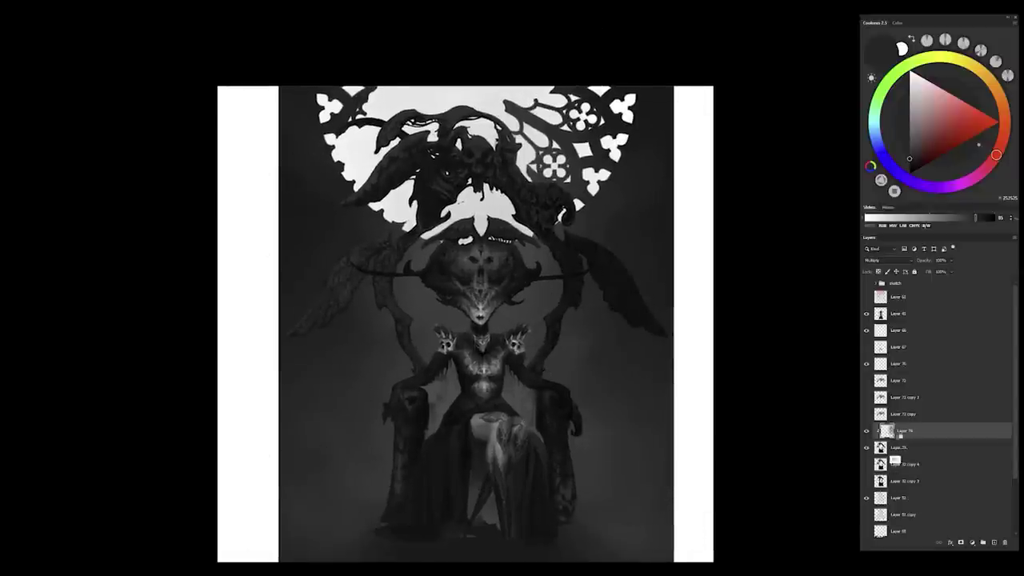
left_click(480, 432, "alt")
key("ctrl+minus")
key("ctrl+plus")
left_click(866, 380)
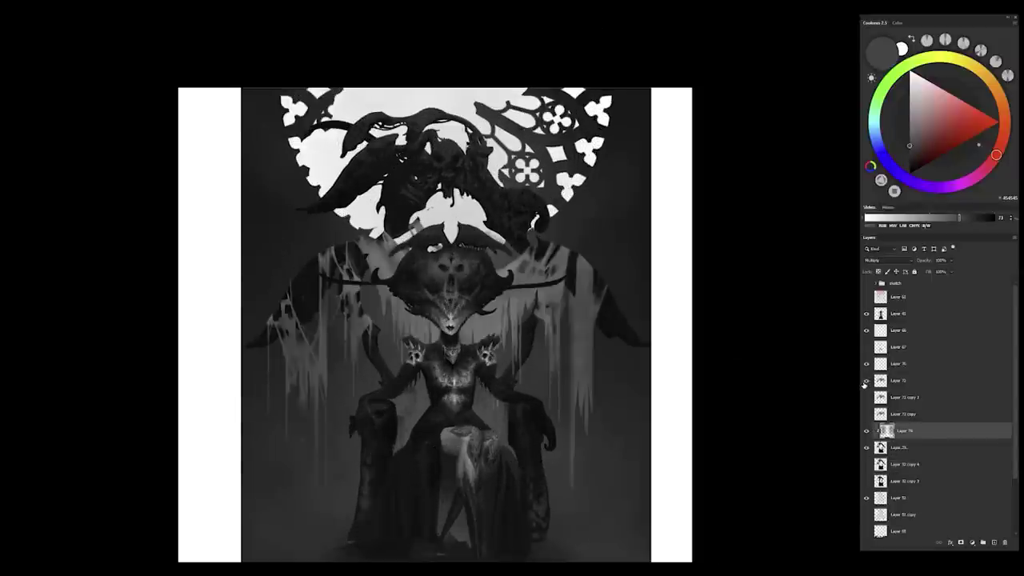
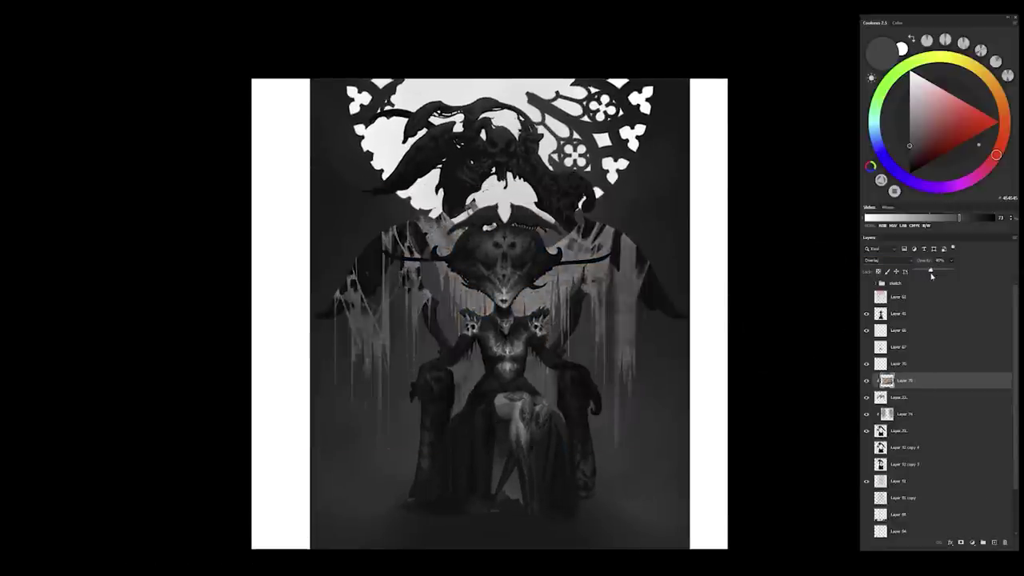
Step: Try darkening the hanging web strands with Levels, using a black input of 37 and midtones of 0.64
key("ctrl+plus")
key("ctrl+plus")
key("ctrl+minus")
key("ctrl+minus")
key("ctrl+l")
left_click_drag(718, 276, 749, 273)
left_click_drag(687, 275, 694, 275)
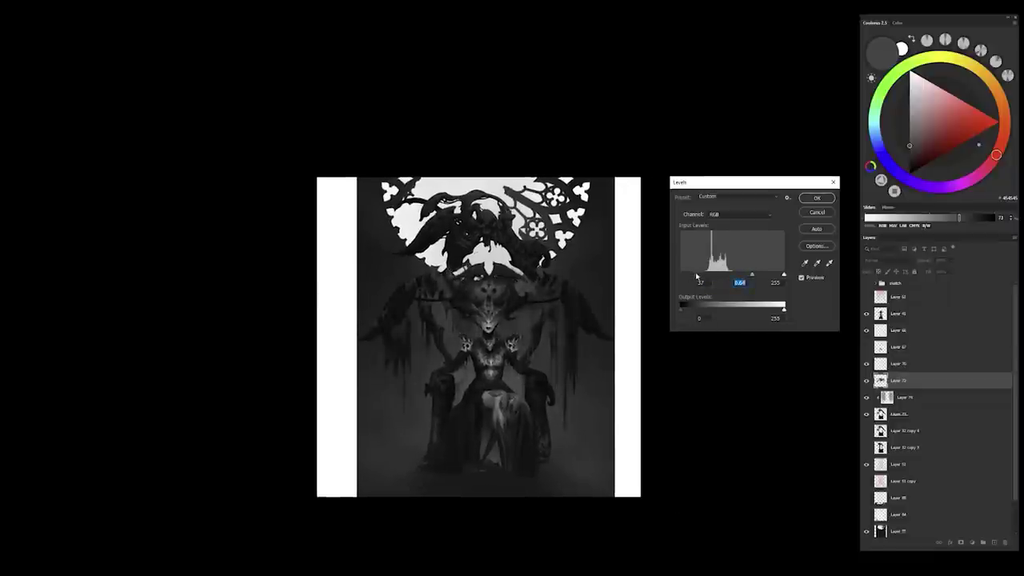
left_click(817, 197)
Step: Merge the clipped Multiply shading into the throne layer beneath it
scroll(621, 376, "up", 3)
scroll(621, 376, "down", 1)
scroll(620, 376, "down", 1)
key("alt+bracketleft")
key("ctrl+e")
Step: Paint lighter grey into the seat back and dark shading around the throne's base on a new clipped layer, and merge it down
scroll(541, 360, "up", 1)
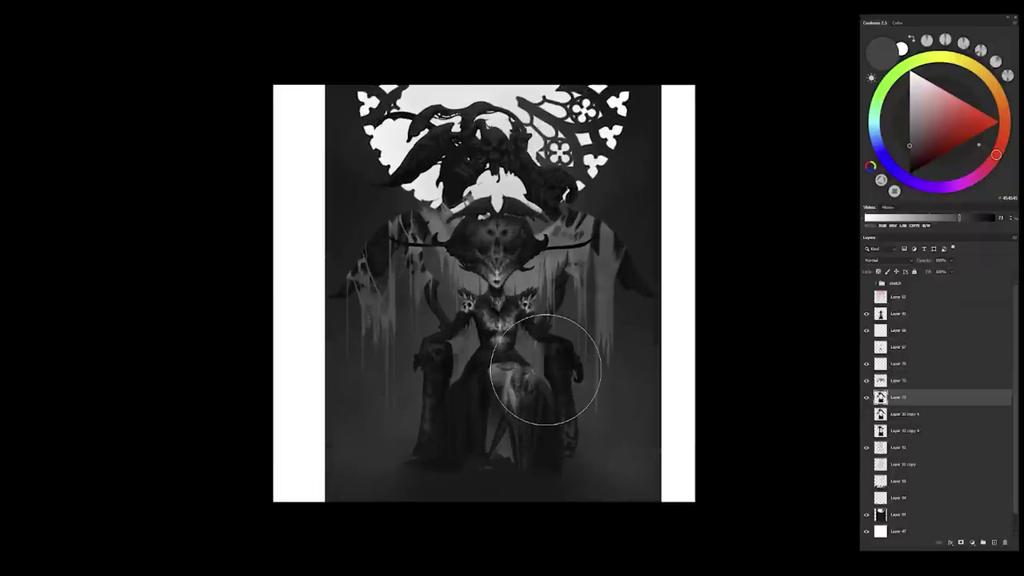
scroll(545, 369, "up", 1)
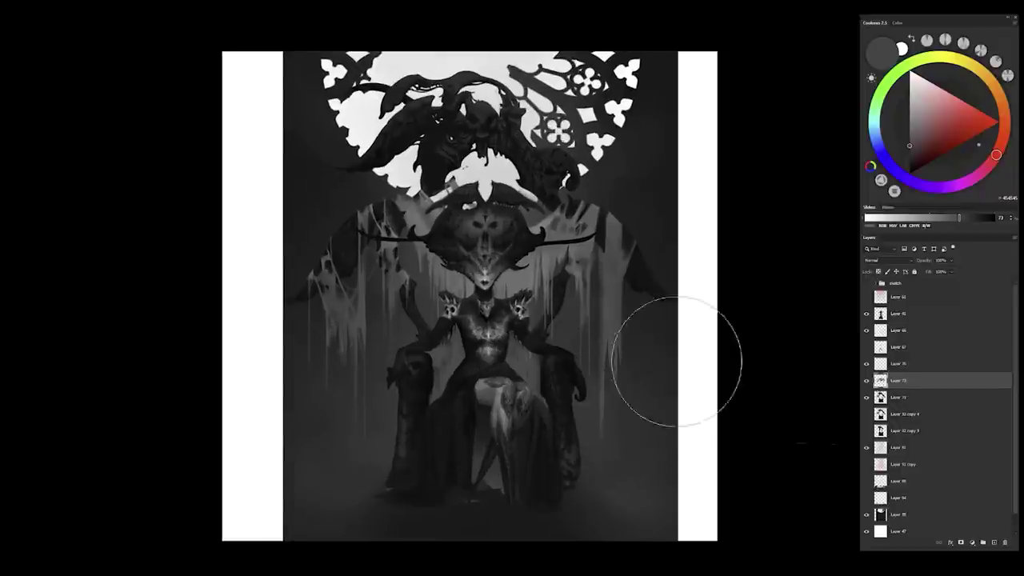
key("ctrl+shift+alt+n")
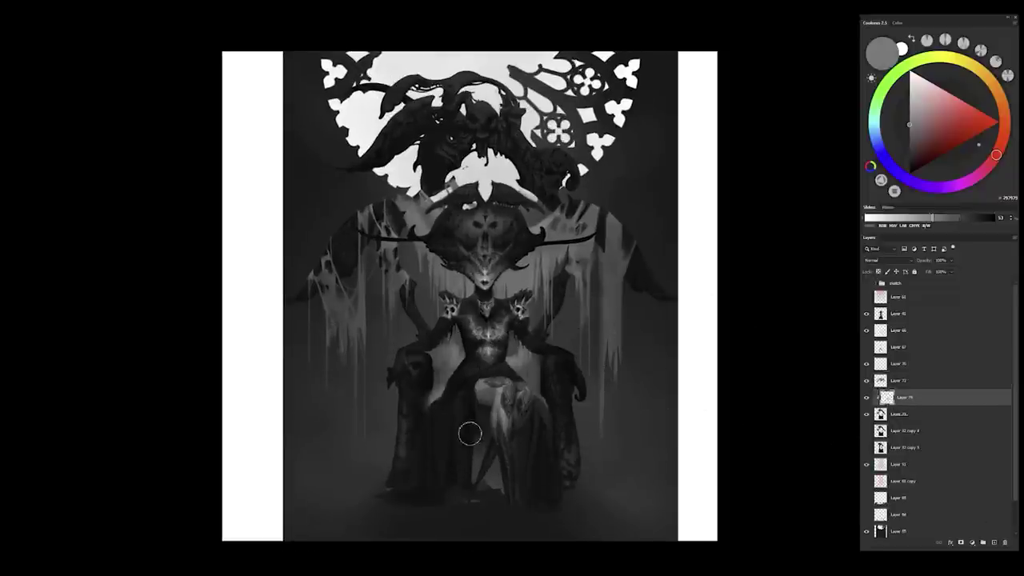
scroll(537, 432, "up", 2)
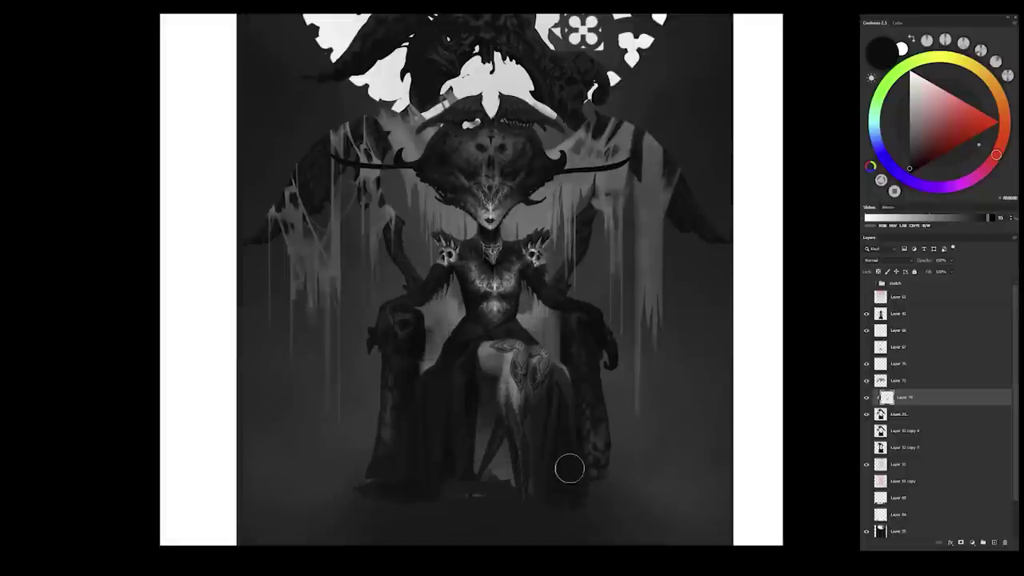
scroll(569, 469, "down", 1)
scroll(479, 320, "up", 1)
right_click(484, 184)
key("Escape")
key("ctrl+e")
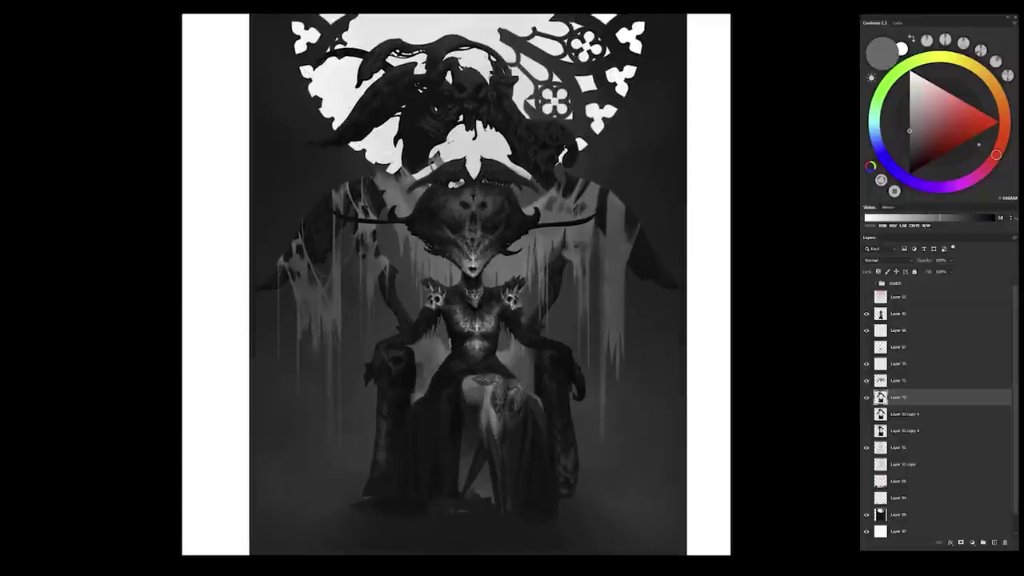
Step: Sample mid greys and repaint the seat back behind the queen's waist and arms on the throne layer
left_click(445, 356, "alt")
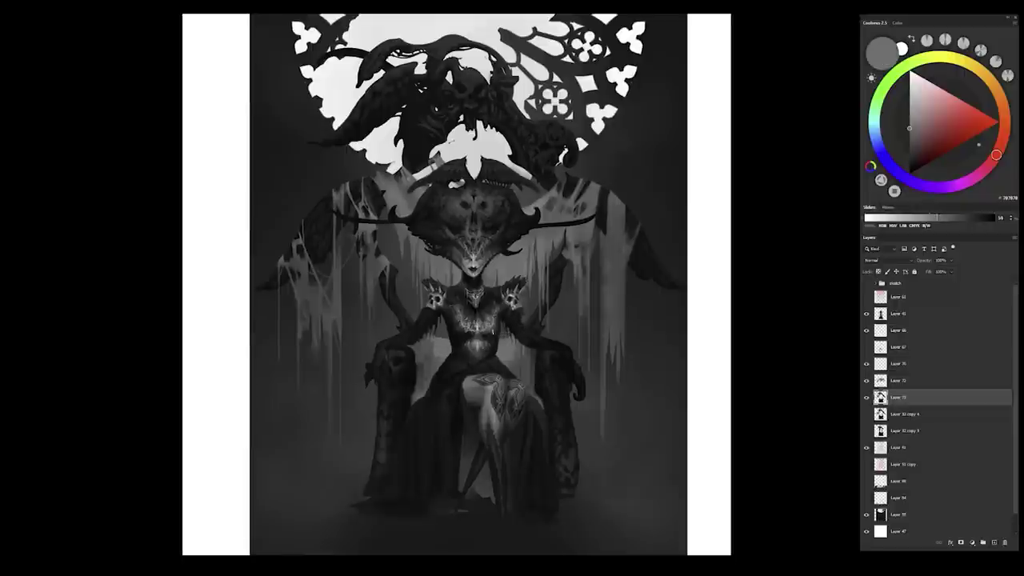
left_click(521, 396, "alt")
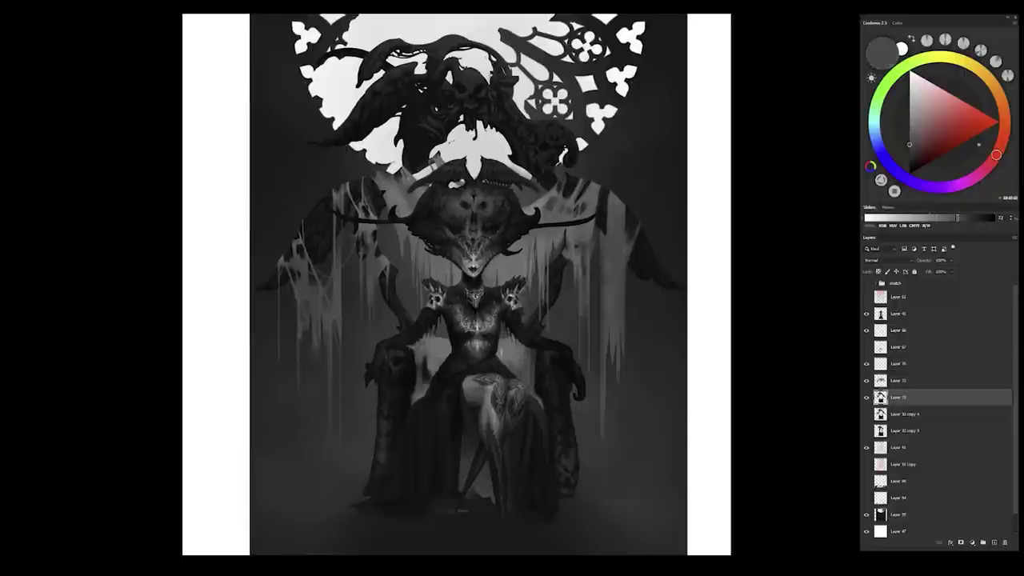
scroll(536, 383, "up", 1)
left_click(621, 364, "alt")
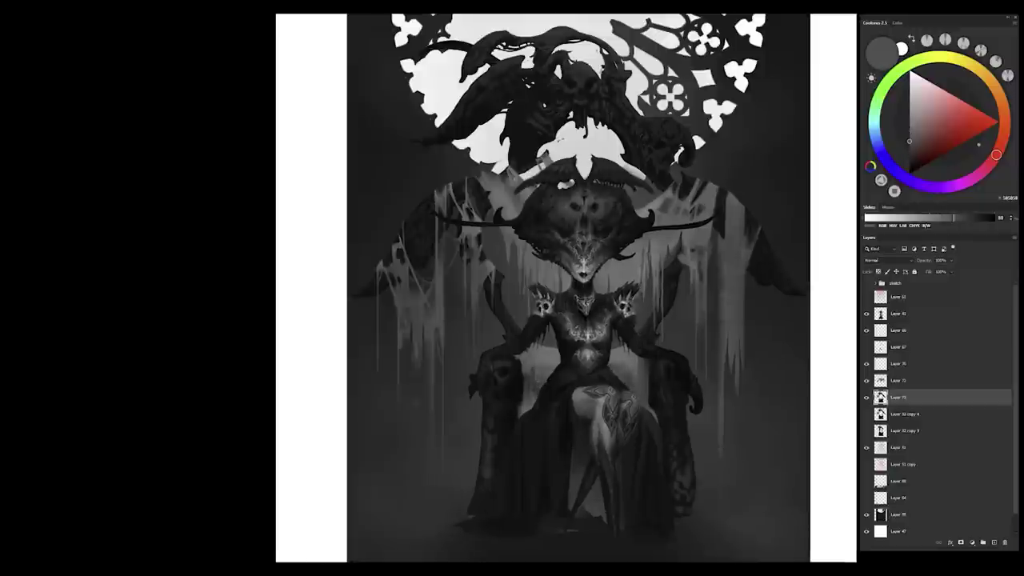
scroll(569, 359, "down", 1)
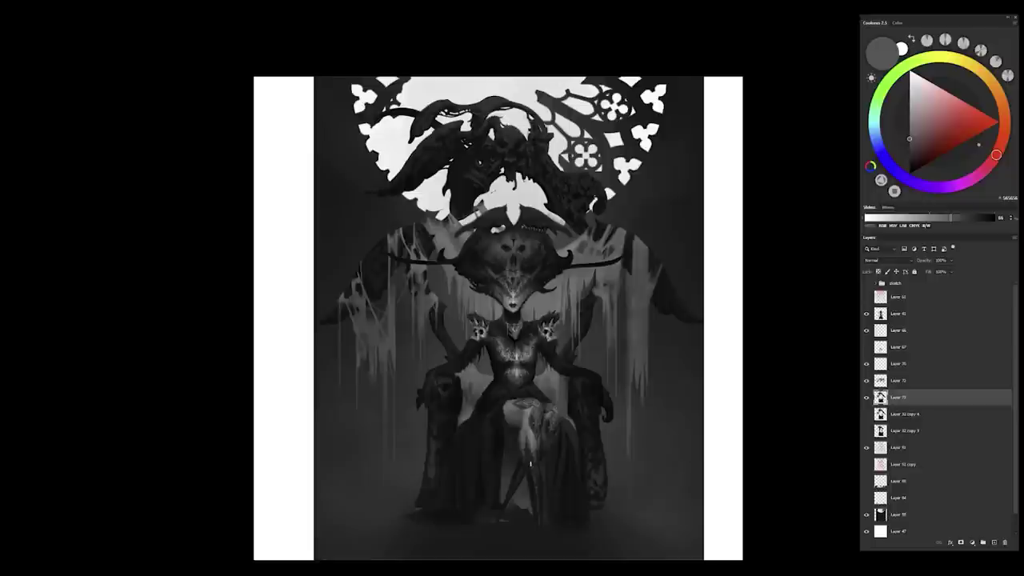
Step: On a new layer, work sampled greys into a freehand-selected strip beside the queen's head and shoulder, and clear the selection
scroll(530, 462, "down", 1)
scroll(639, 336, "up", 2)
key("ctrl+shift+alt+n")
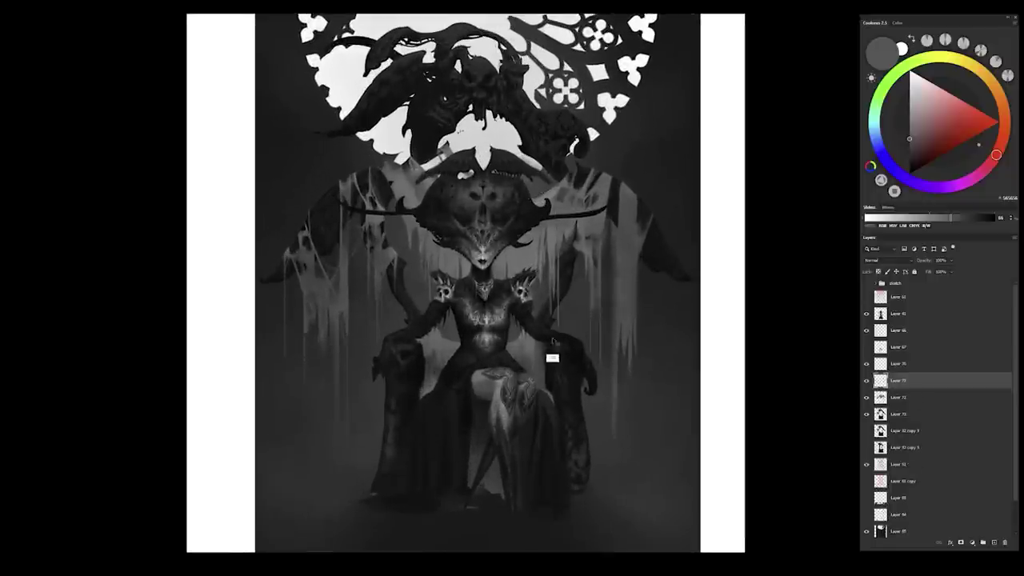
mouse_move(538, 213)
left_mouse_down()
mouse_move(545, 336)
mouse_move(522, 288)
mouse_move(537, 268)
left_mouse_up()
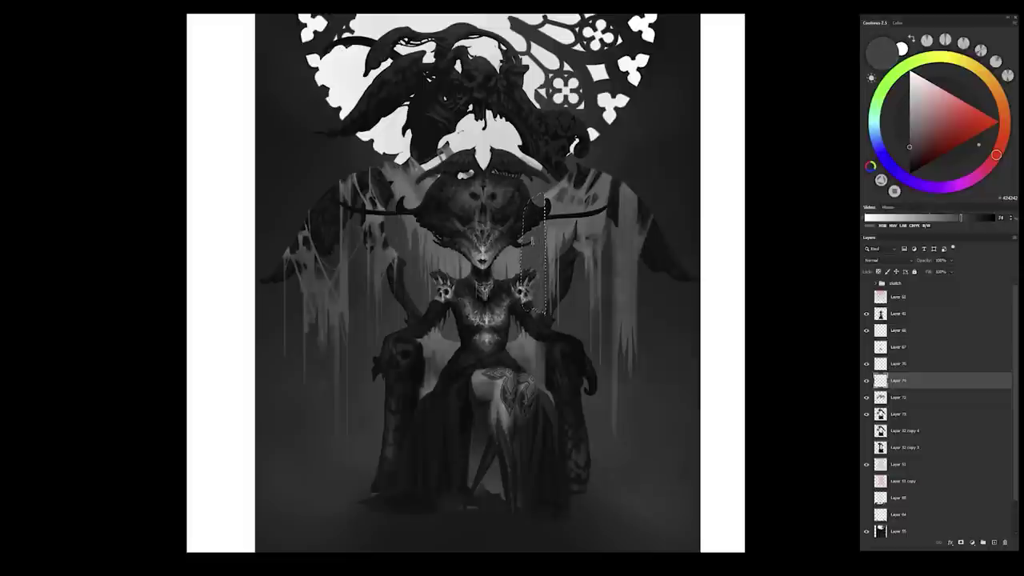
left_click(530, 298, "alt")
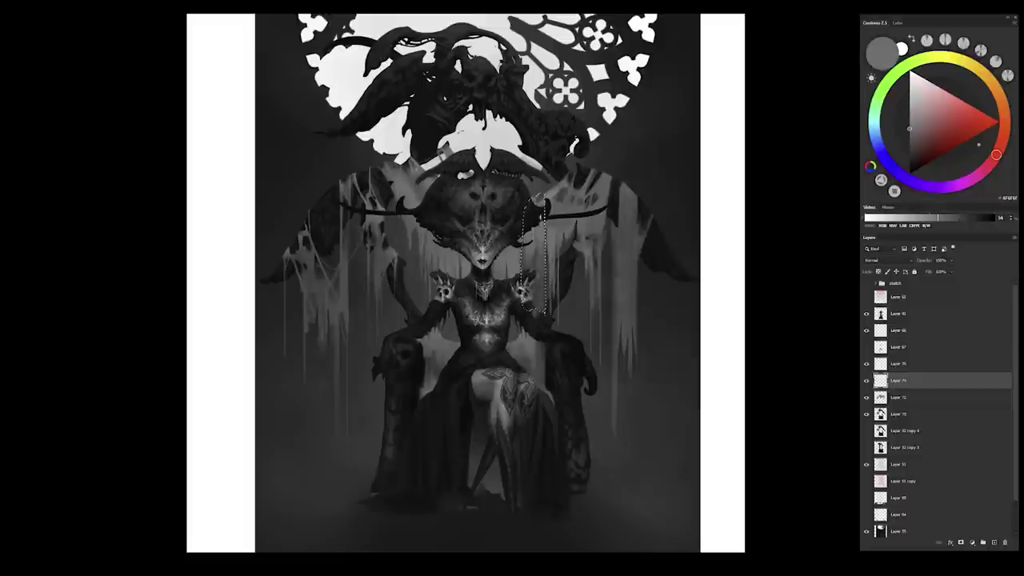
key("ctrl+d")
left_click(530, 297, "alt")
left_click(551, 228, "alt")
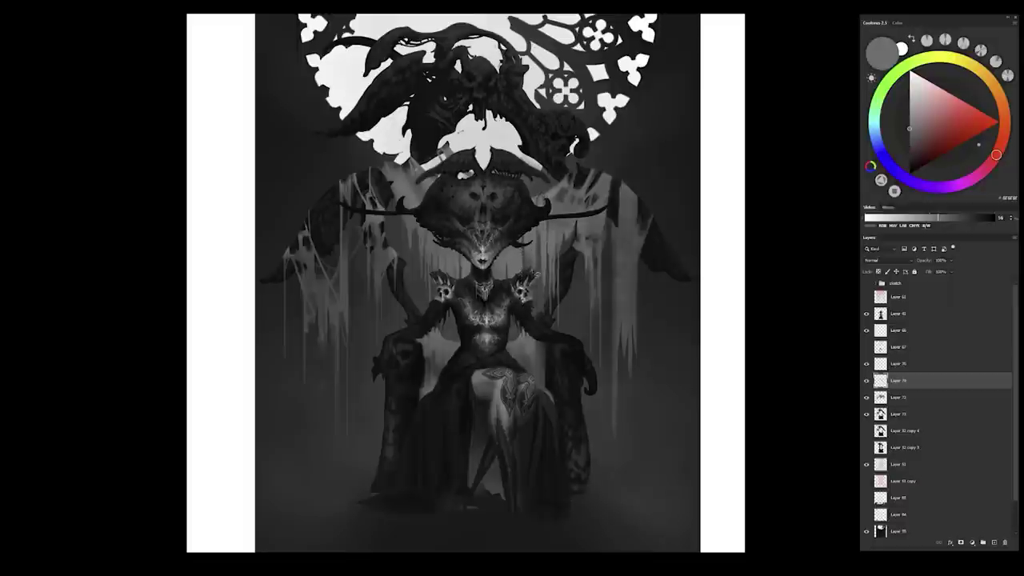
Step: Break up the broad web strand hanging from the right wing with sampled dark and mid greys, using a clipped layer merged down
left_click(622, 200, "alt")
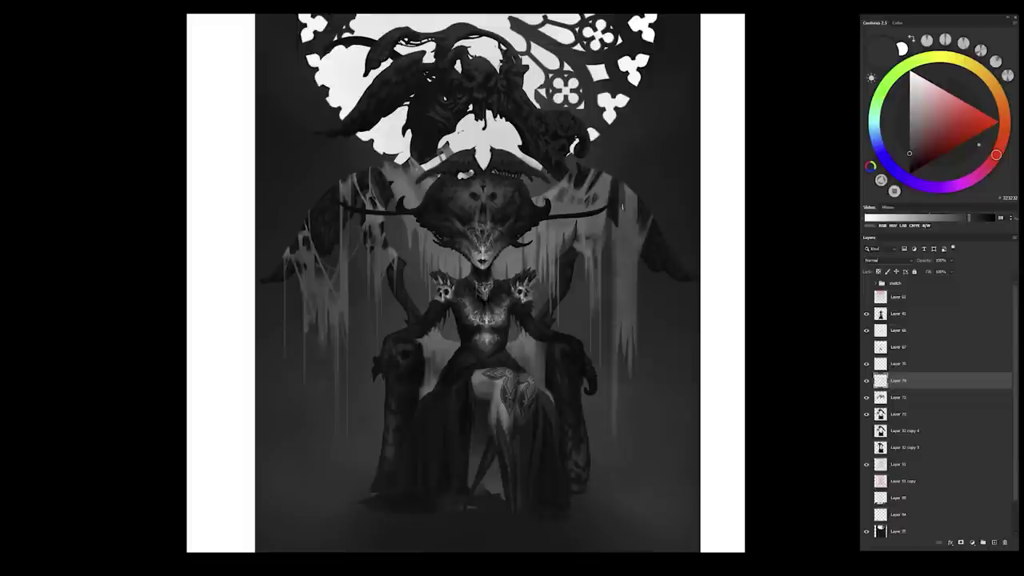
left_click_drag(622, 207, 623, 184)
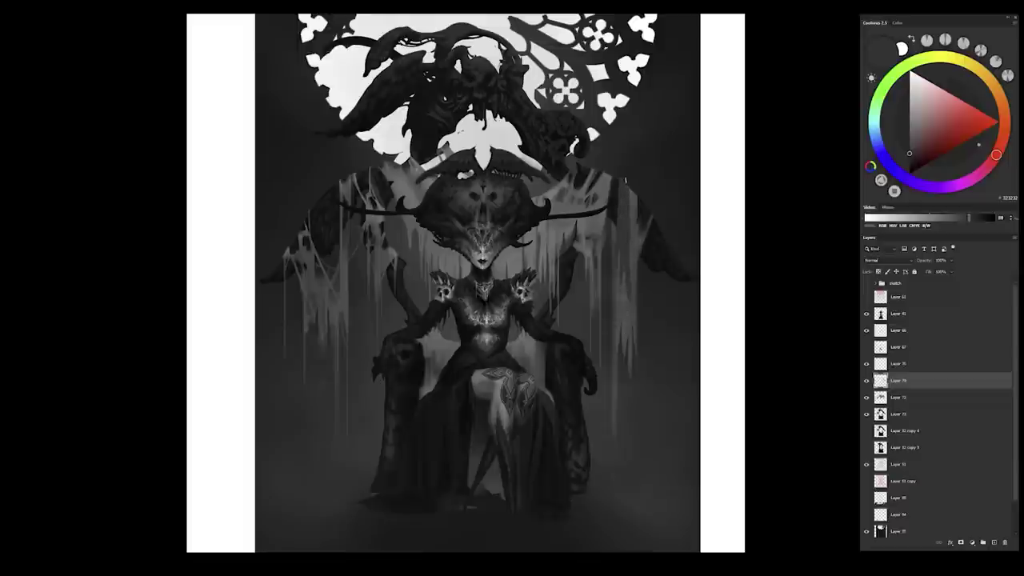
left_click(620, 240, "alt")
left_click_drag(888, 380, 880, 380)
left_click_drag(622, 178, 624, 293)
left_click_drag(620, 220, 625, 230)
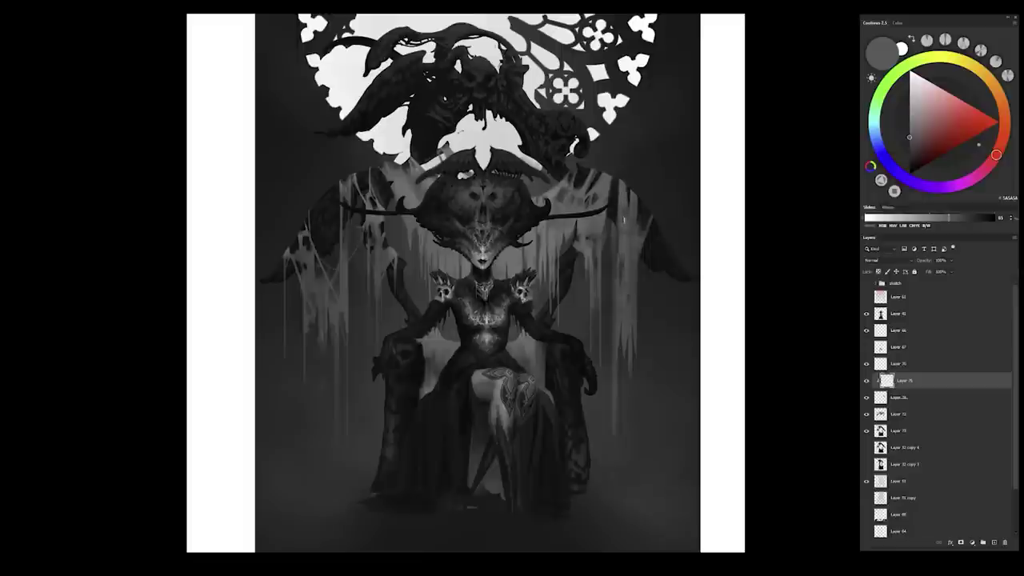
left_click(630, 240, "alt")
left_click_drag(629, 283, 623, 340)
left_click(623, 280, "alt")
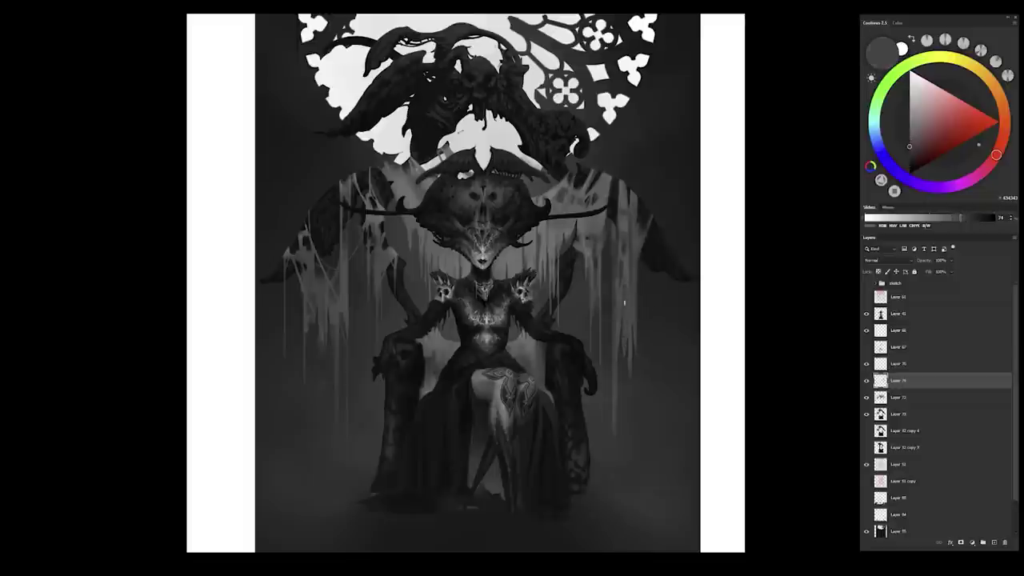
left_click(627, 240, "alt")
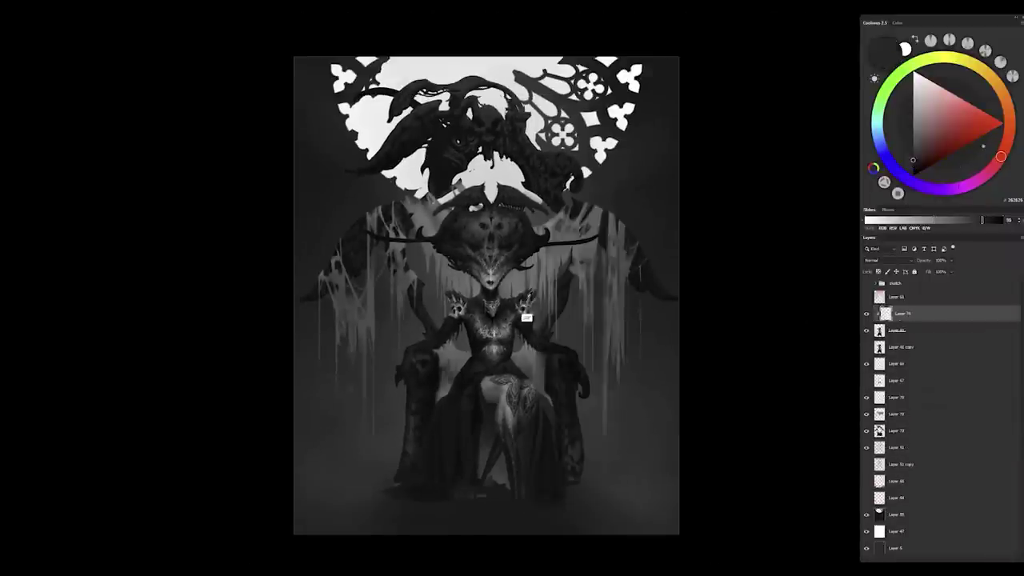
Step: Paint over the skull ornaments on both shoulders with sampled near-black on a layer clipped to the queen
left_click(531, 311, "alt")
scroll(531, 311, "up", 2)
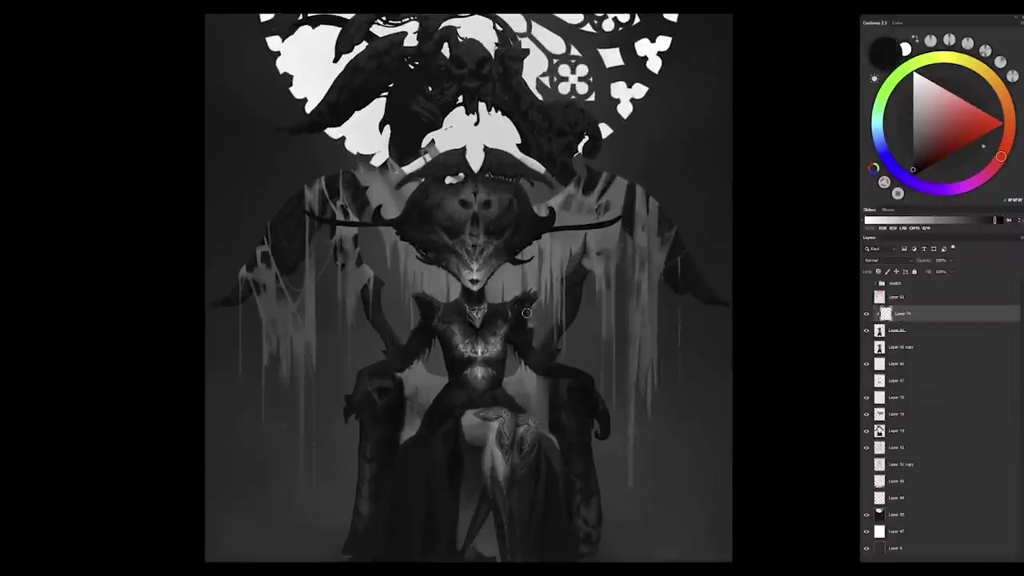
left_click(453, 318, "alt")
Step: Try covering the queen's neck and upper chest with flat mid grey
left_click(480, 316, "alt")
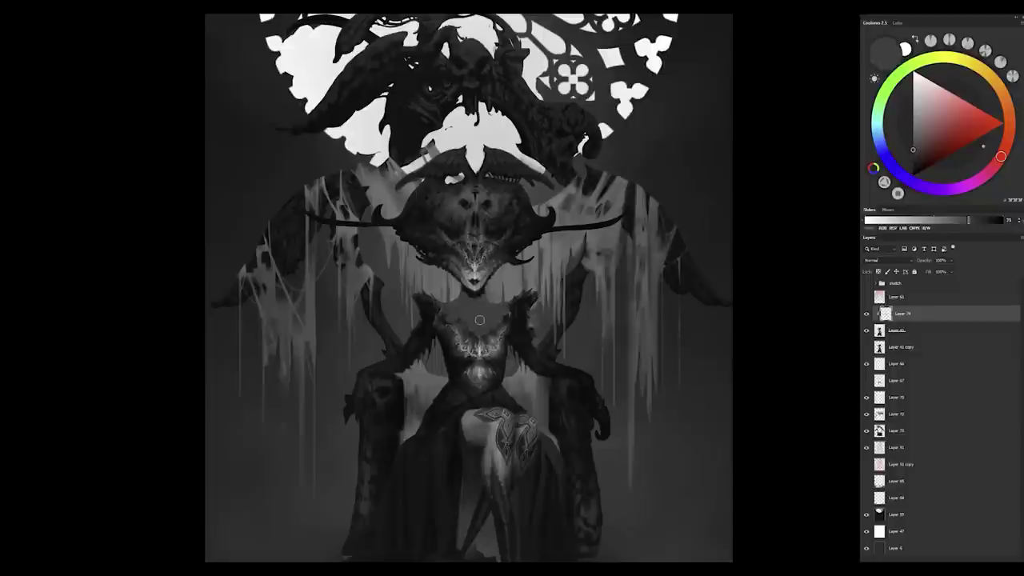
scroll(484, 320, "down", 2)
scroll(548, 422, "up", 2)
scroll(512, 320, "down", 1)
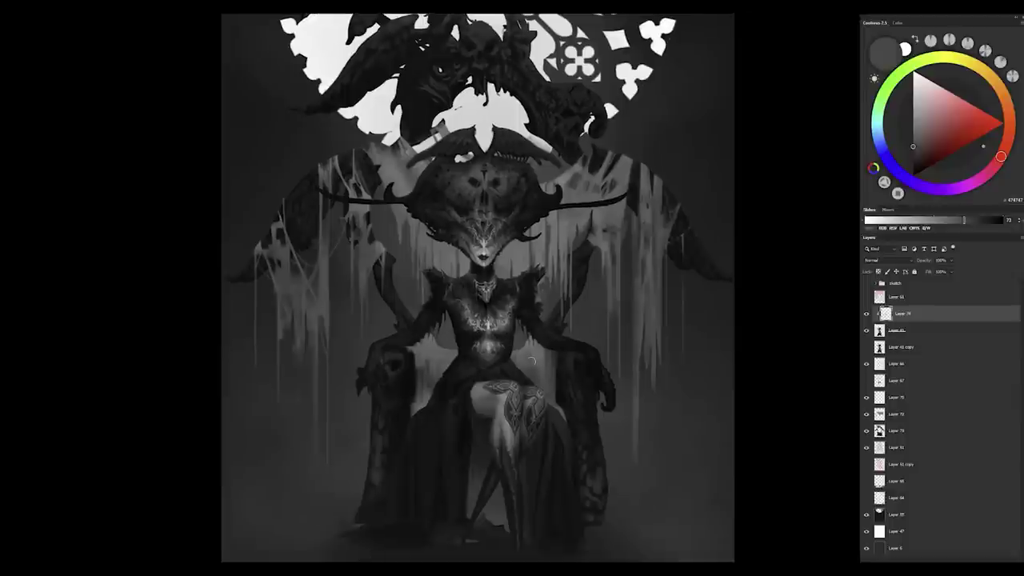
Step: On another clipped layer, paint mid grey over the neck, chest and torso, leaving the bright bodice ornaments and a dark central area
key("ctrl+shift+alt+n")
left_click(497, 283, "alt")
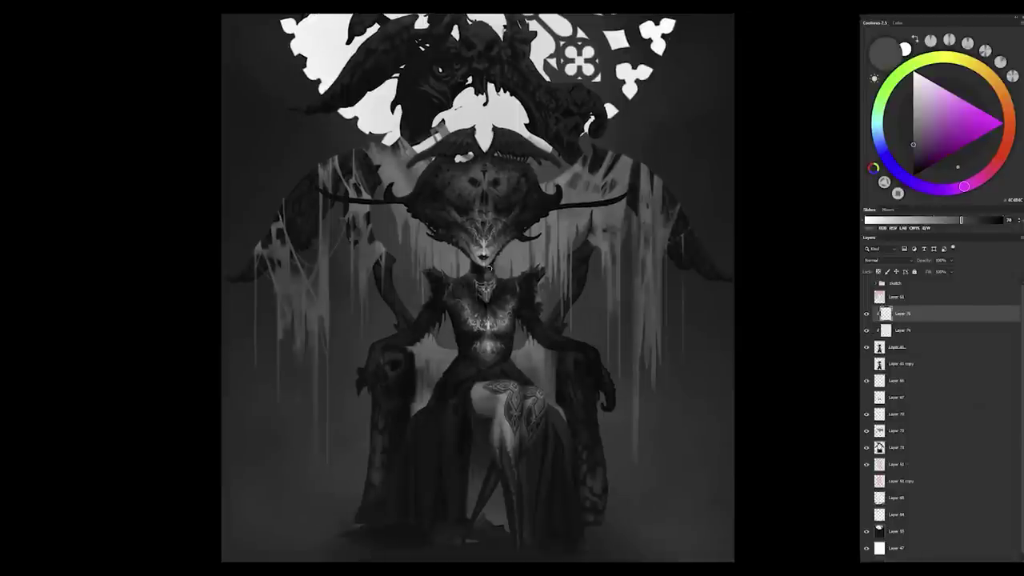
mouse_move(465, 346)
left_mouse_down()
mouse_move(456, 361)
mouse_move(520, 371)
left_mouse_up()
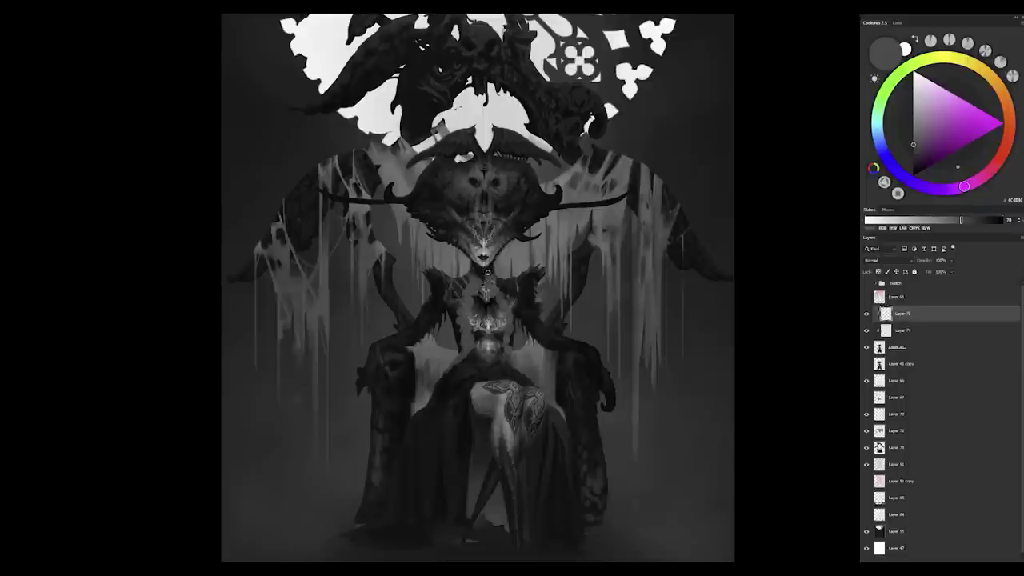
mouse_move(505, 276)
left_mouse_down()
mouse_move(519, 295)
mouse_move(481, 287)
mouse_move(483, 298)
left_mouse_up()
scroll(488, 334, "up", 2)
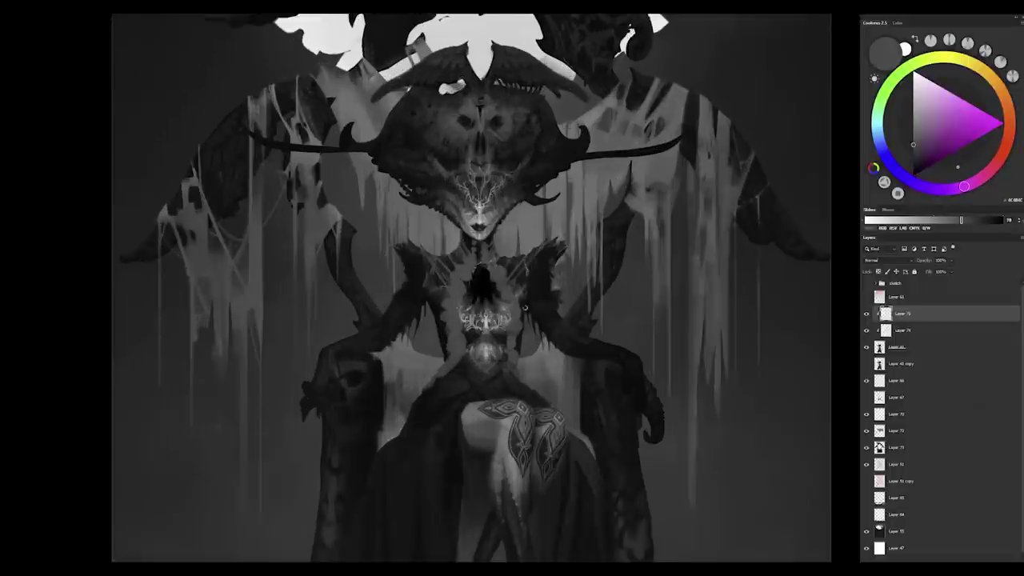
Step: Paint a solid black lobed shape in the centre of the chest above the bright bodice ornament
scroll(497, 276, "down", 4)
scroll(449, 328, "up", 4)
scroll(448, 328, "down", 1)
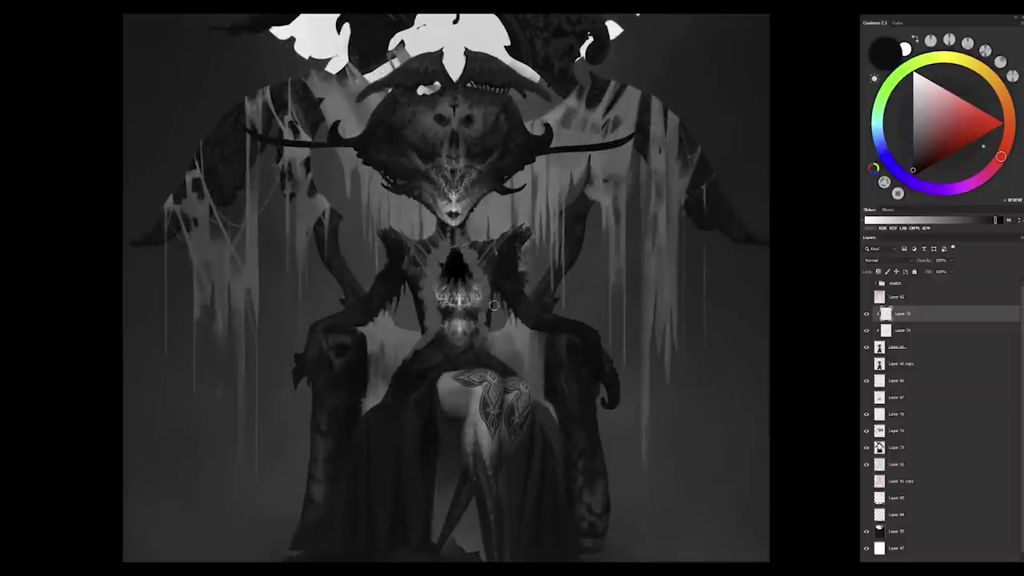
mouse_move(472, 285)
left_mouse_down()
mouse_move(467, 269)
mouse_move(442, 286)
left_mouse_up()
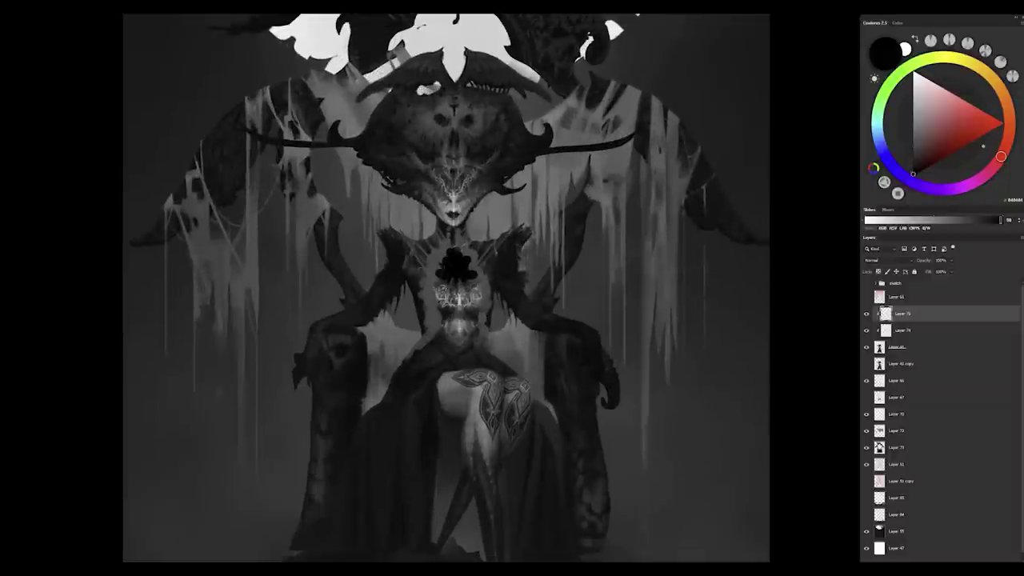
scroll(447, 285, "down", 5)
scroll(468, 304, "up", 5)
Step: Sample mid grey and black to separate the chest shape's lobes and refine the grey torso around the waist
left_click(500, 284, "alt")
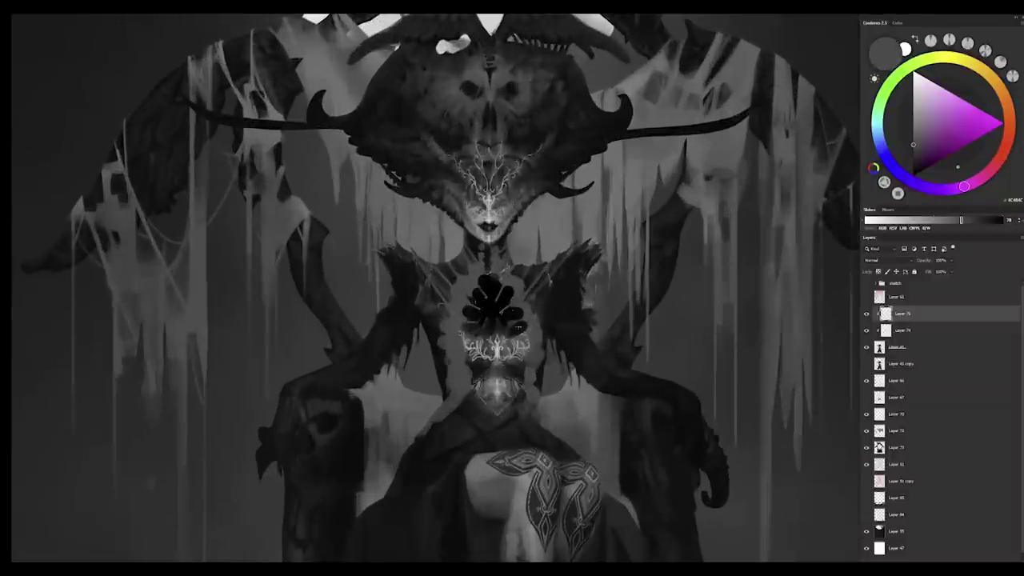
left_click(489, 297, "alt")
scroll(507, 332, "down", 2)
left_click(532, 376, "alt")
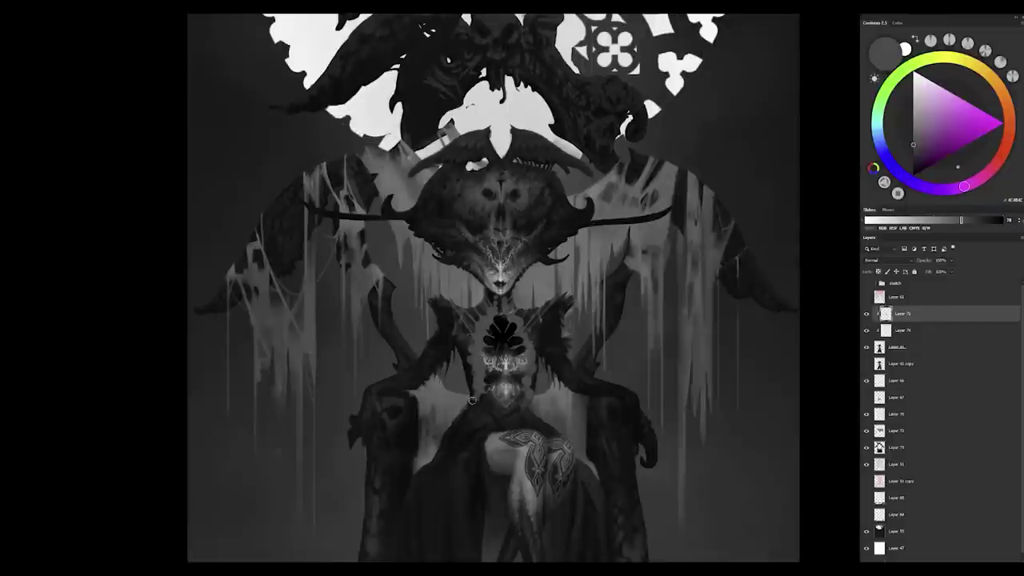
Step: Touch up the torso around the chest cavity with greys sampled from the surrounding skin and armour
left_click(489, 392, "alt")
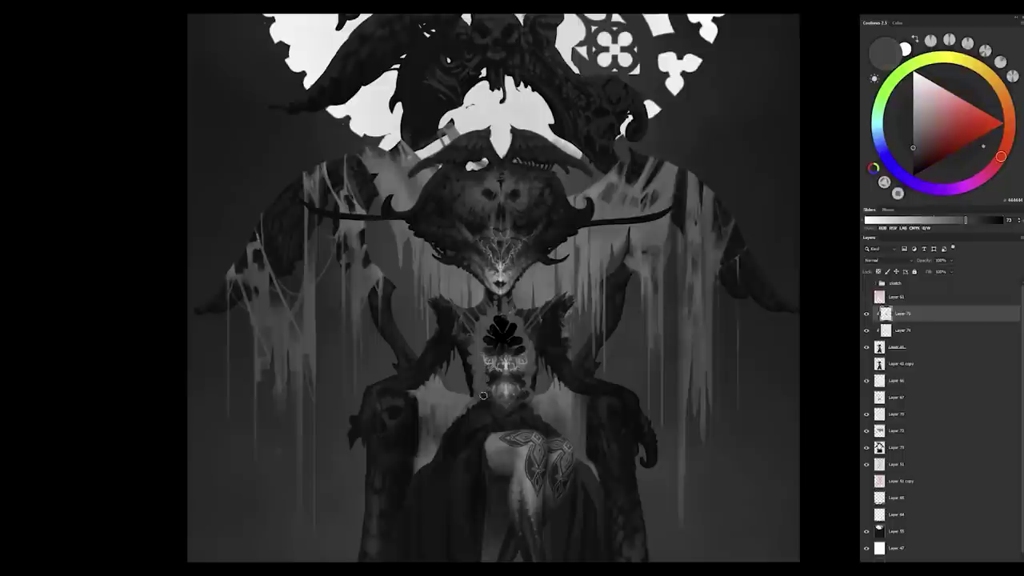
scroll(525, 382, "down", 3)
scroll(504, 368, "up", 4)
left_click(484, 305, "alt")
left_click(491, 320, "alt")
left_click(491, 316, "alt")
scroll(491, 317, "up", 2)
Step: On a new layer, paint light grey oval bone segments down both sides of the chest opening to the hips
left_click(475, 289, "alt")
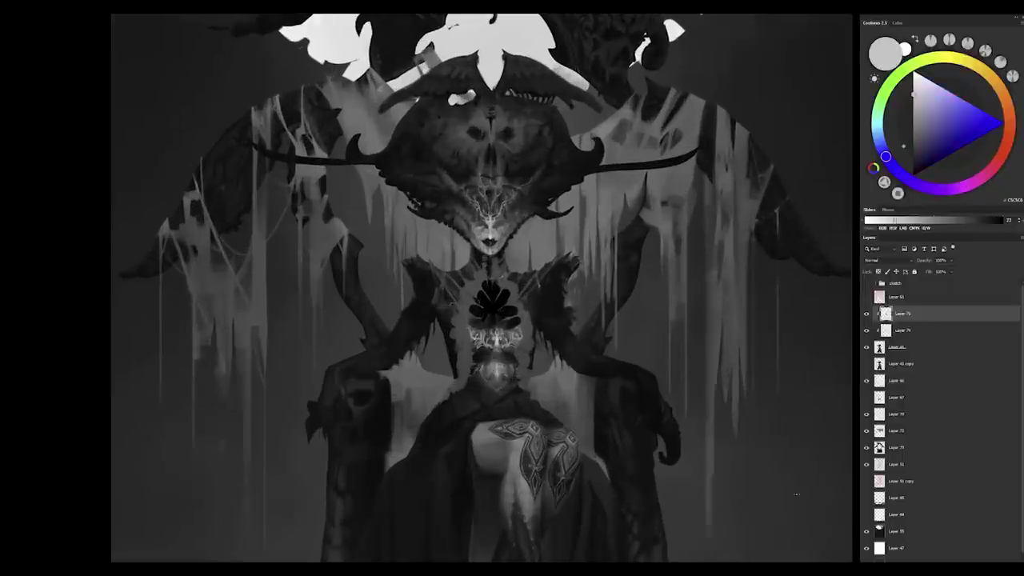
key("ctrl+shift+alt+n")
left_click_drag(475, 288, 468, 294)
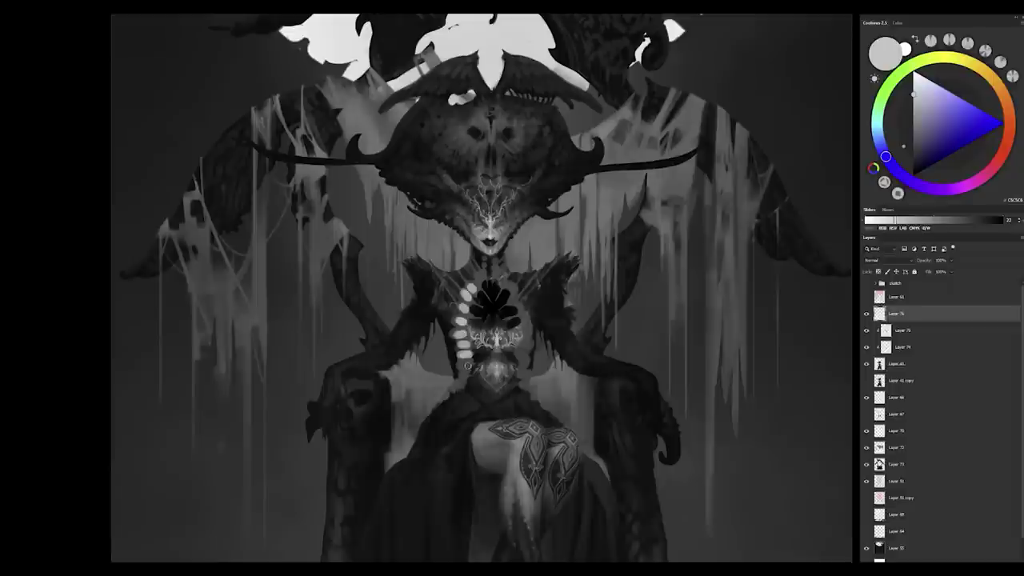
left_click(458, 374)
left_click(452, 386)
left_click(441, 398)
left_click(511, 284)
mouse_move(521, 309)
left_mouse_down()
mouse_move(525, 374)
mouse_move(547, 412)
left_mouse_up()
Step: Clip the bone segment layer to the figure and darken the segments with a Hue/Saturation adjustment
key("ctrl+0")
key("ctrl+u")
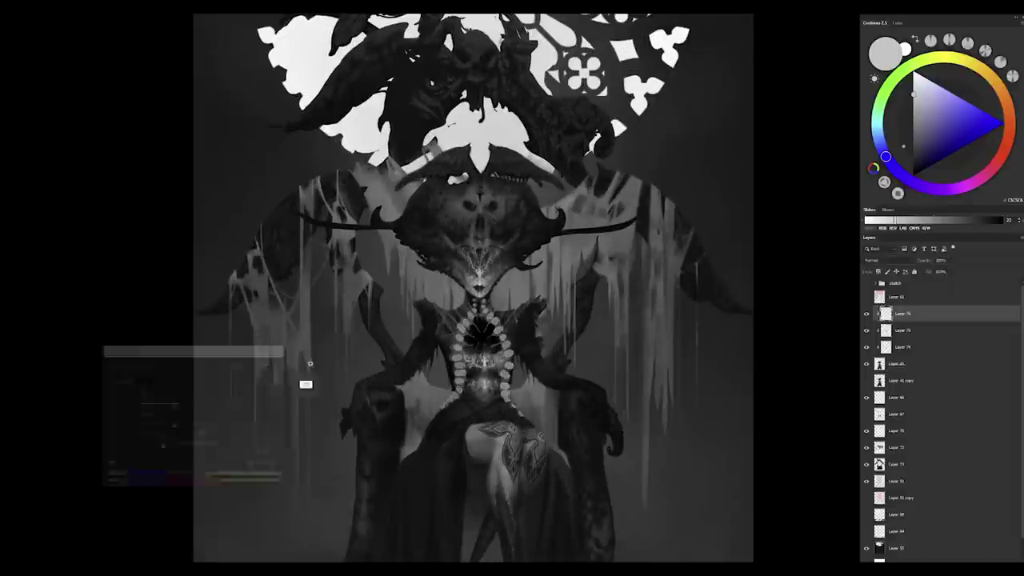
key("Return")
Step: Shade the bone segments around the chest opening with mid and dark grey to give them crescent shapes
key("ctrl+plus")
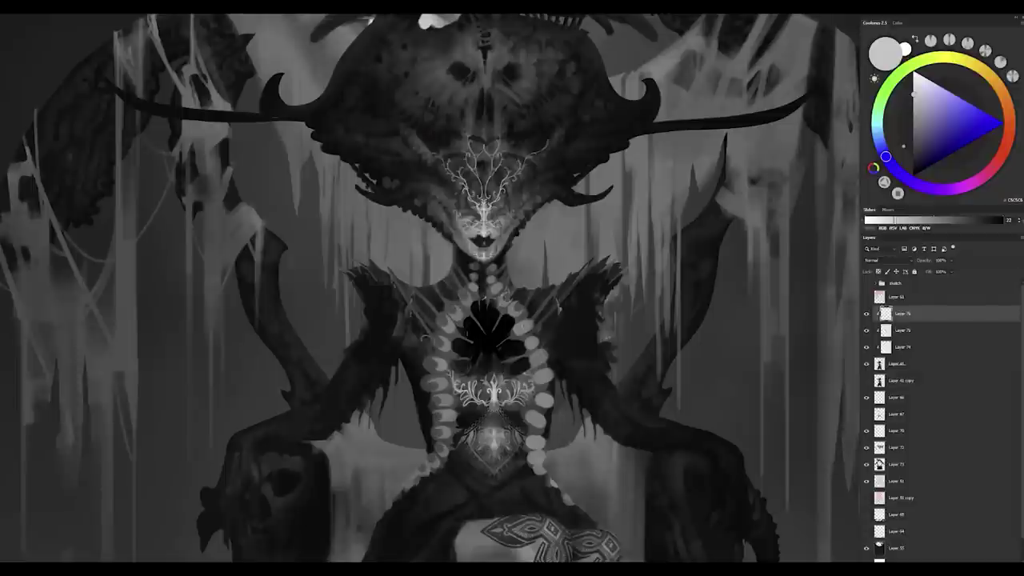
scroll(592, 496, "up", 3)
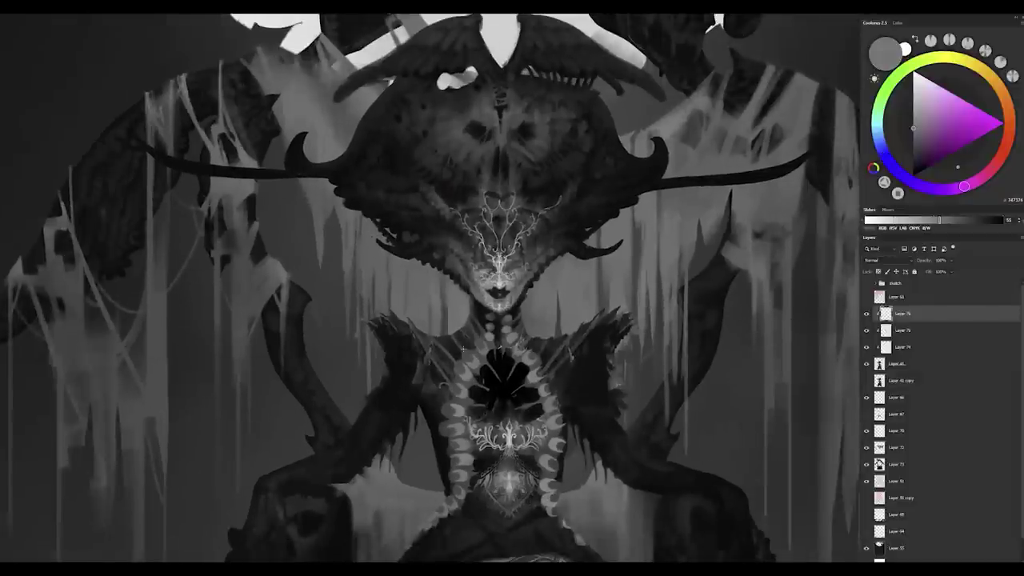
scroll(485, 372, "up", 2)
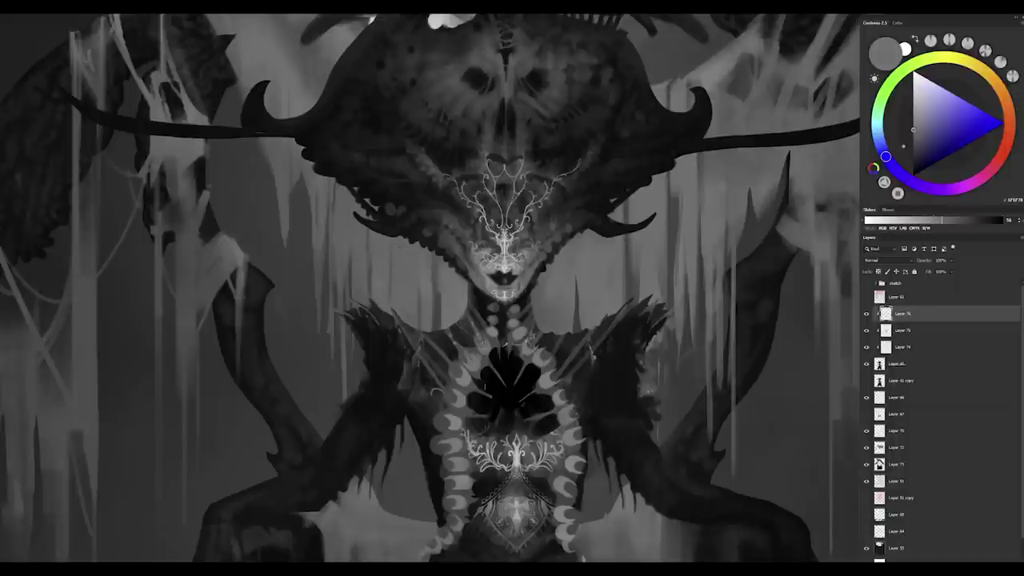
left_click(481, 320, "alt")
key("ctrl+0")
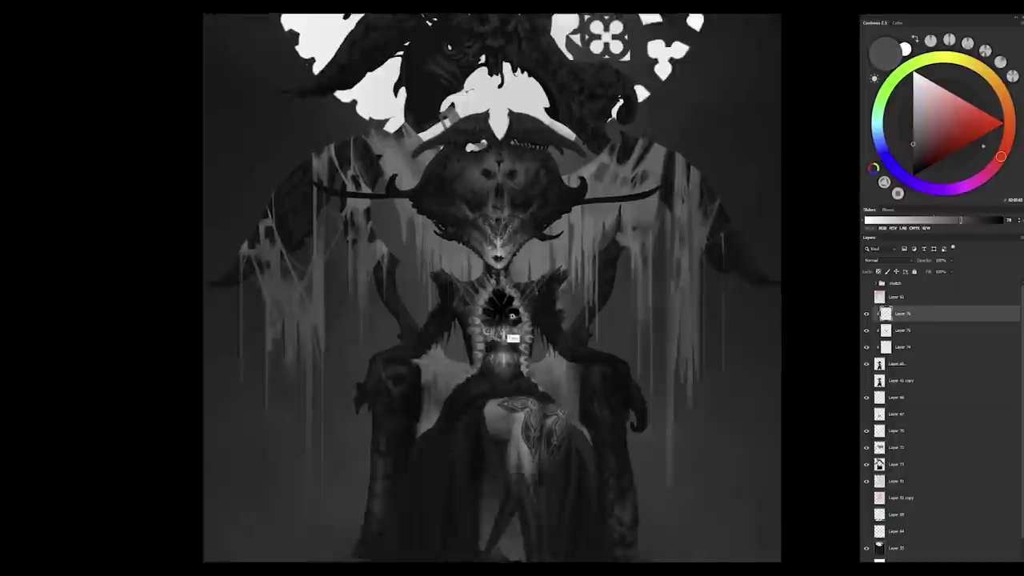
Step: Reshape the bones on the right side of the upper chest with sampled greys
scroll(482, 308, "up", 2)
left_click(482, 308, "alt")
key("ctrl+0")
left_click(505, 283, "alt")
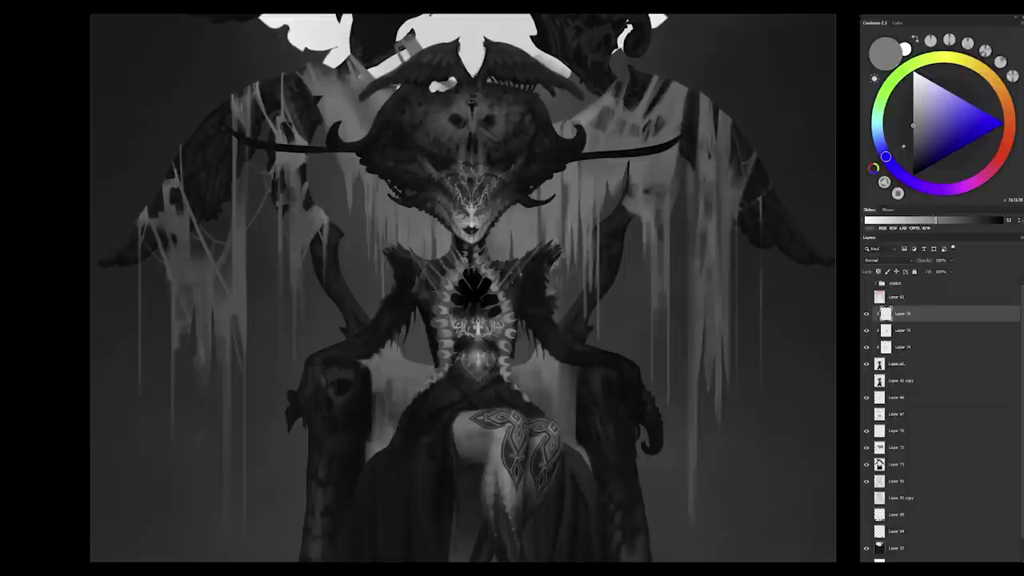
left_click(507, 276, "alt")
left_click(507, 276, "alt")
left_click(507, 276, "alt")
scroll(475, 289, "up", 2)
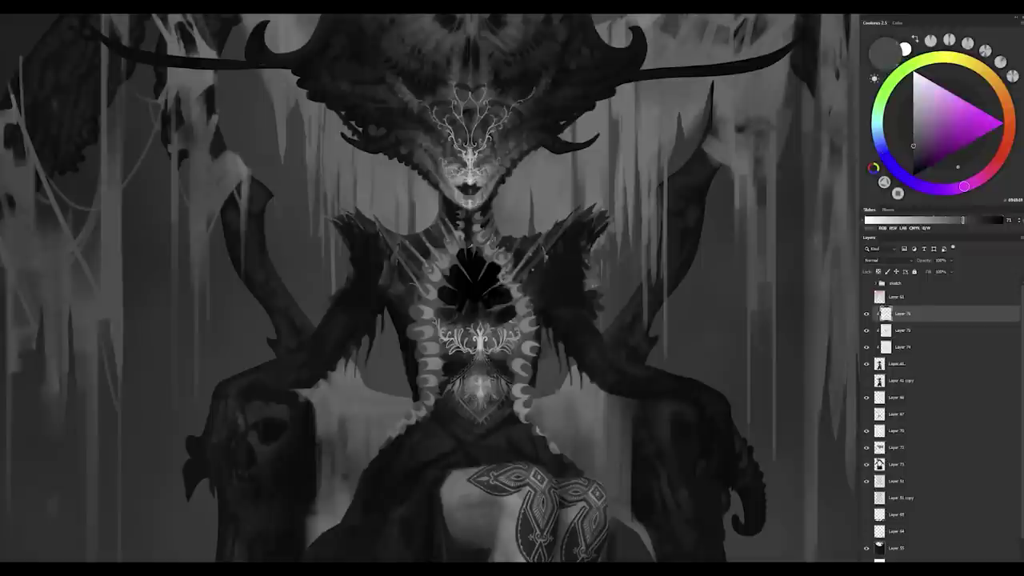
Step: Paint lighter pointed shapes onto the neck and upper chest bones around the cavity
left_click(457, 227, "alt")
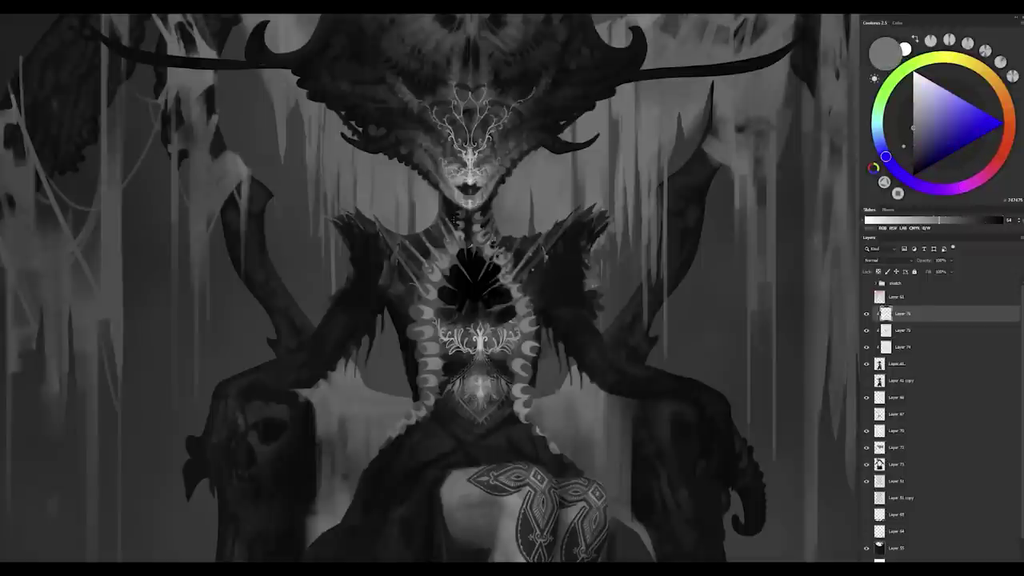
left_click(496, 253, "alt")
left_click(431, 308, "alt")
left_click(439, 284, "alt")
left_click(439, 284, "alt")
left_click(439, 285, "alt")
scroll(442, 289, "up", 2)
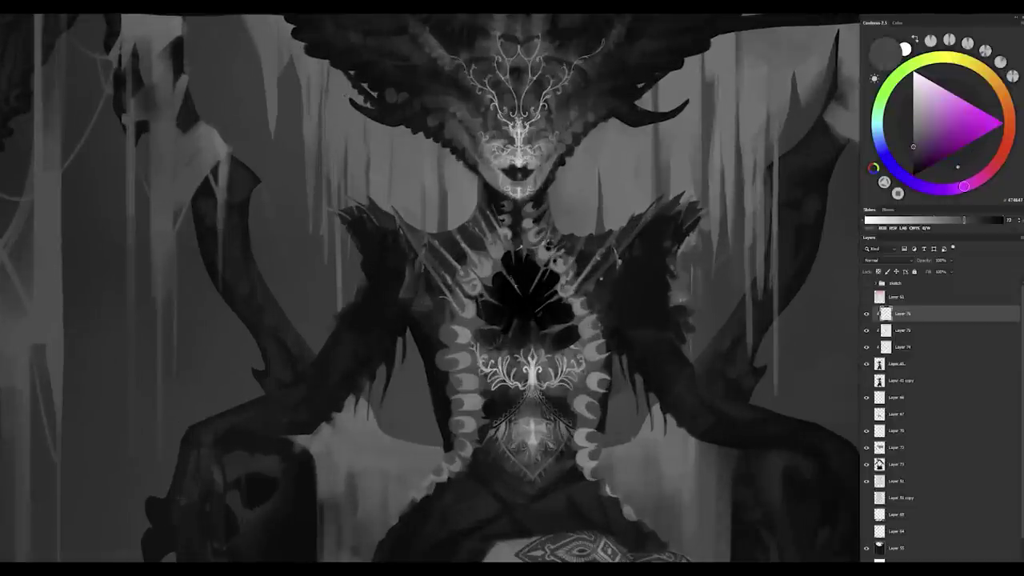
Step: Extend thin spikes from the upper-left chest bones and refine the bones at the base of the neck
left_click(499, 296, "alt")
left_click(497, 271, "alt")
left_click(497, 271, "alt")
left_click(500, 303, "alt")
left_click(480, 267, "alt")
left_click(503, 225, "alt")
left_click(504, 225, "alt")
left_click(504, 226, "alt")
Step: Sharpen the rib bones down the left side of the torso into pointed spikes
scroll(544, 299, "down", 1)
left_click(468, 314, "alt")
left_click(471, 320, "alt")
left_click(466, 342, "alt")
left_click(488, 392, "alt")
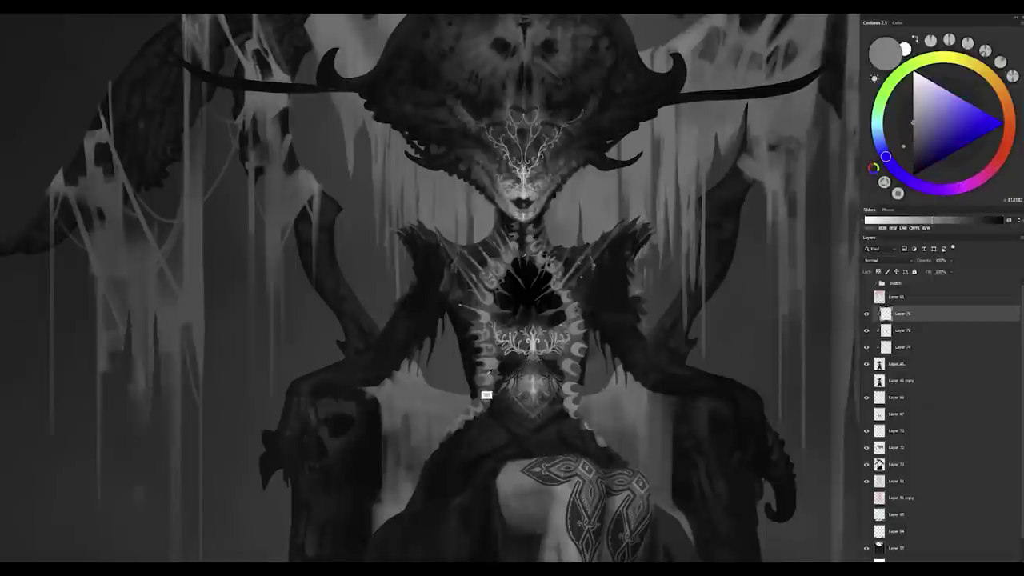
Step: Paint dark hollows and light edges into the rib bones on the right side of the torso
left_click(583, 347, "alt")
left_click(583, 346, "alt")
left_click(583, 347, "alt")
left_click(564, 322, "alt")
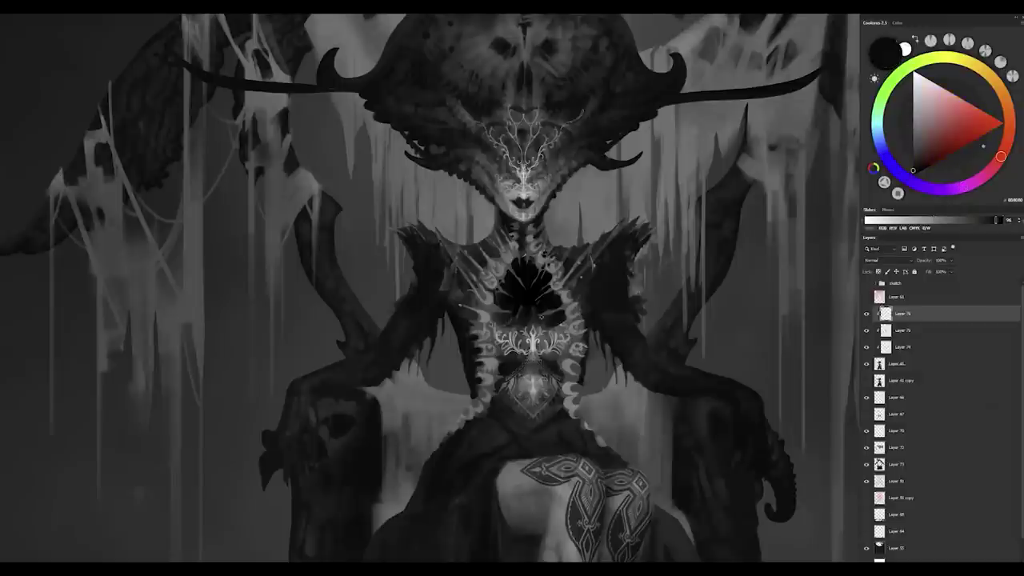
Step: Retouch the cavity's lower rim and the adjoining left rib bones with sampled black and grey
left_click(535, 300, "alt")
left_click(499, 327, "alt")
left_click(470, 321, "alt")
left_click(479, 348, "alt")
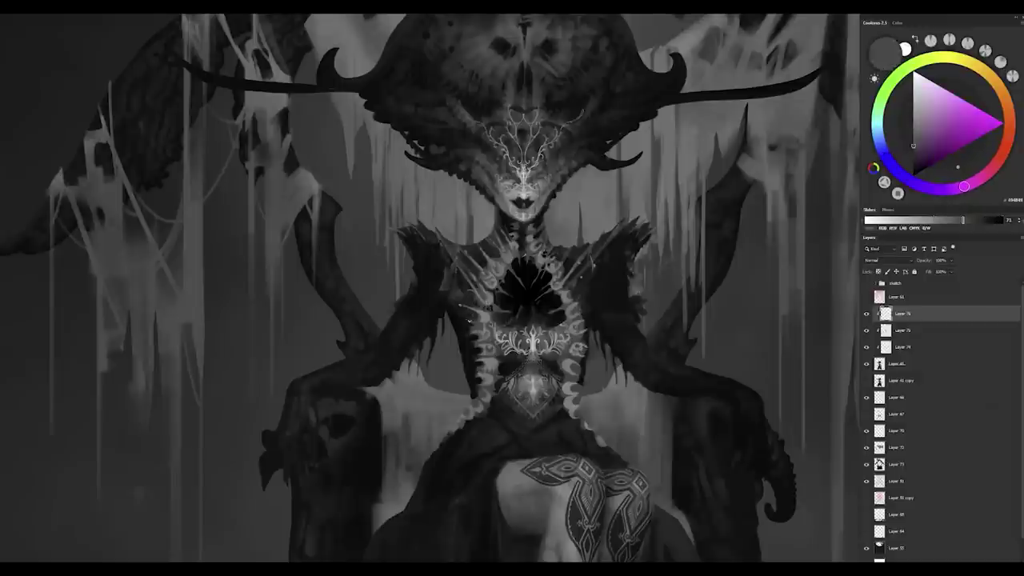
Step: Darken the area between the right chest bones and the shoulder with sampled near-black tones
scroll(467, 322, "down", 2)
left_click(612, 311, "alt")
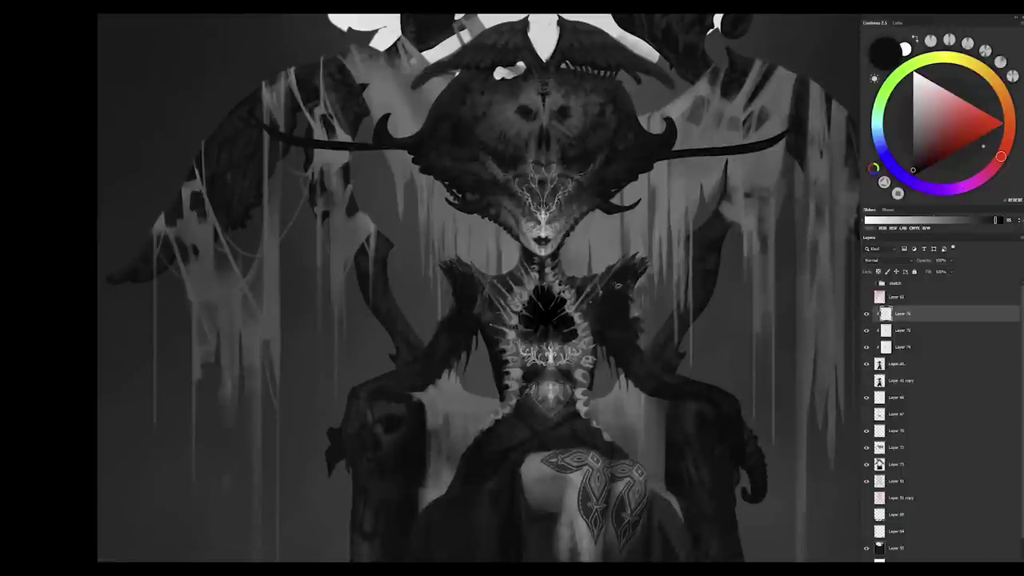
left_click(610, 300, "alt")
left_click(588, 310, "alt")
left_click(610, 322, "alt")
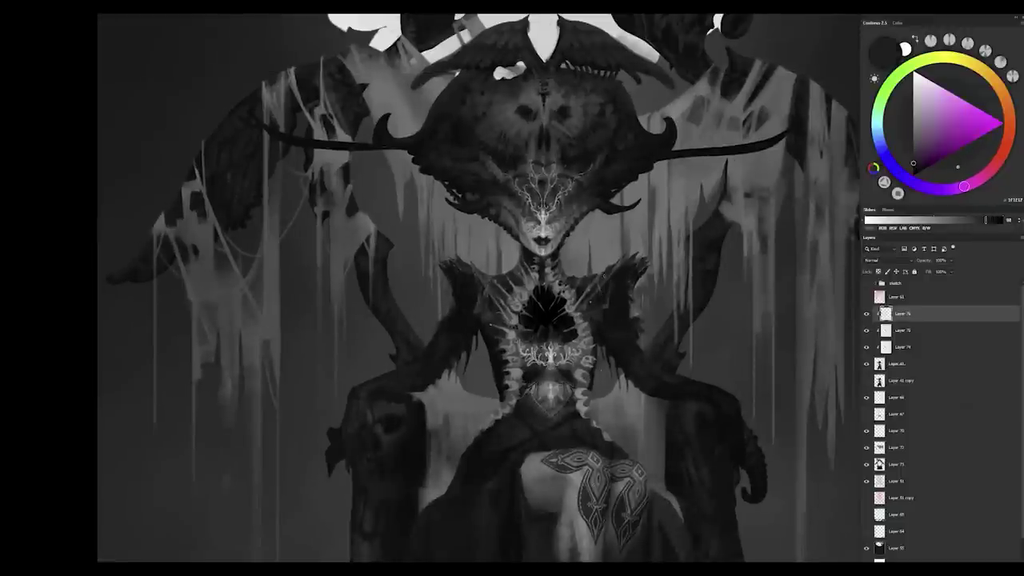
Step: Refine the spiky right rib bones and the cavity rim with sampled light and dark greys
scroll(504, 216, "down", 1)
scroll(514, 323, "up", 1)
left_click(576, 320, "alt")
left_click(587, 311, "alt")
left_click(603, 377, "alt")
left_click(515, 321, "alt")
left_click(515, 320, "alt")
Step: Blend the left chest plate and the bones at the waist with sampled greys
scroll(515, 321, "up", 1)
left_click(455, 290, "alt")
left_click(466, 237, "alt")
scroll(518, 208, "down", 2)
scroll(518, 208, "up", 3)
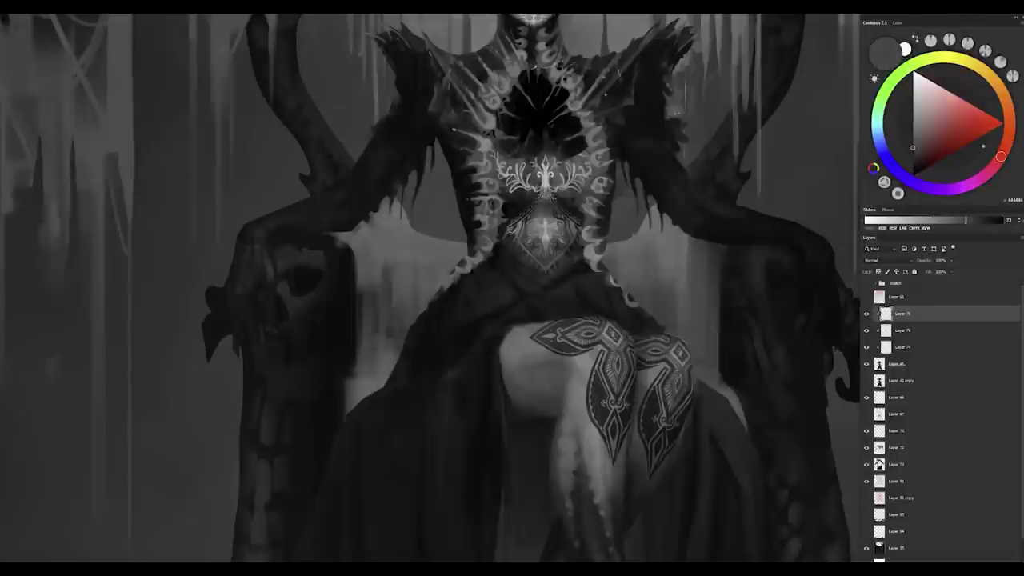
left_click(591, 227, "alt")
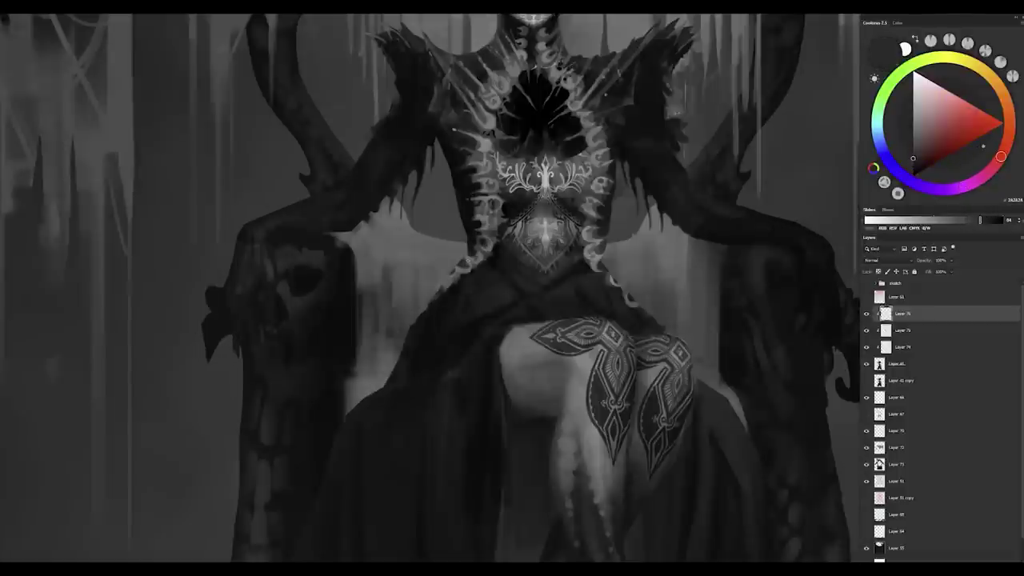
left_click(502, 200, "alt")
Step: Select a thin strip along the skirt's left slit edge and hem and paint it grey on a new layer
scroll(502, 200, "down", 2)
scroll(502, 200, "up", 1)
mouse_move(502, 200)
left_mouse_down()
mouse_move(482, 452)
mouse_move(387, 507)
mouse_move(437, 475)
mouse_move(491, 331)
mouse_move(504, 202)
left_mouse_up()
scroll(523, 229, "down", 2)
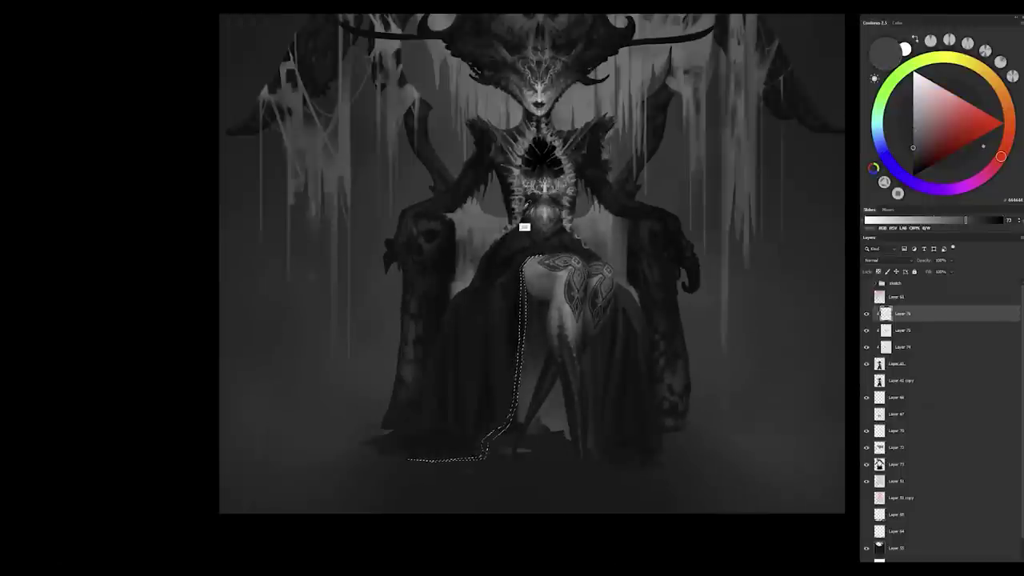
scroll(523, 229, "down", 2)
key("ctrl+shift+alt+n")
mouse_move(537, 282)
left_mouse_down()
mouse_move(527, 404)
mouse_move(480, 432)
left_mouse_up()
key("ctrl+d")
scroll(490, 358, "up", 1)
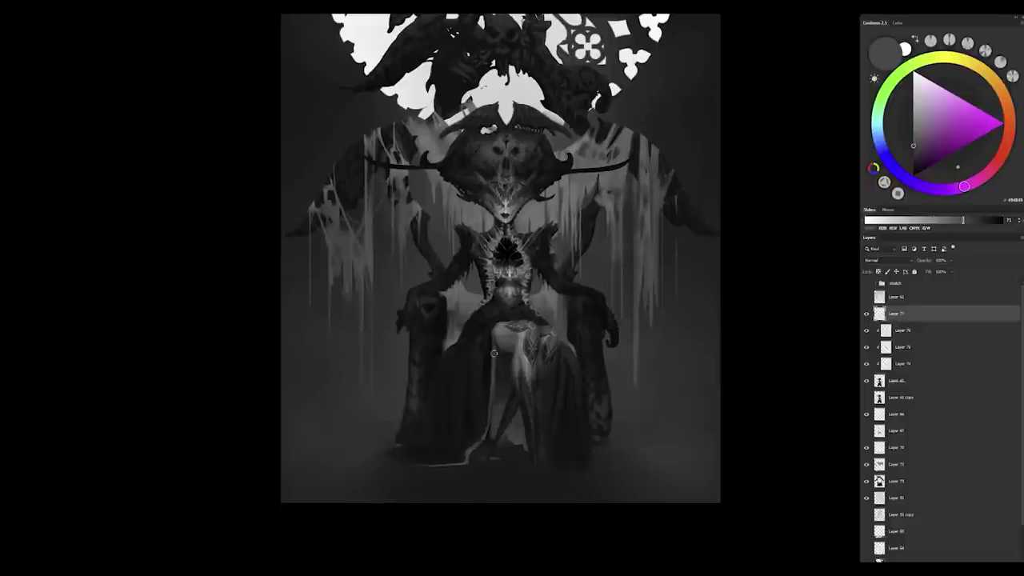
Step: Brighten the skirt's edge trim near the knee and along the hem with a sampled near-white
scroll(494, 357, "up", 1)
left_click(504, 321, "alt")
left_click(501, 310, "alt")
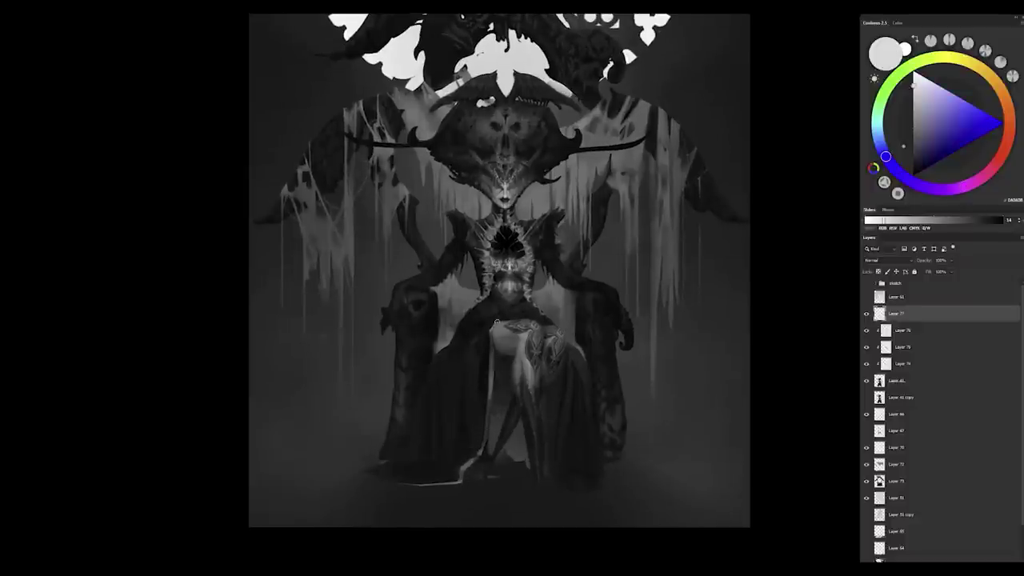
scroll(469, 467, "down", 1)
scroll(472, 347, "up", 2)
Step: Duplicate the trim layer as a hidden copy and cut scalloped notches into the trim along the skirt slit
key("d")
key("ctrl+j")
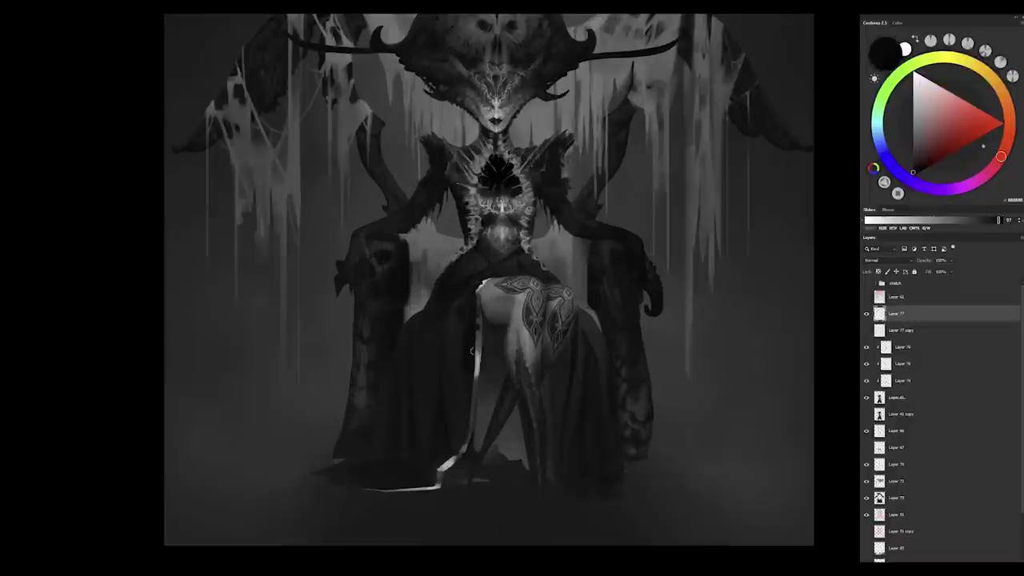
scroll(472, 373, "up", 1)
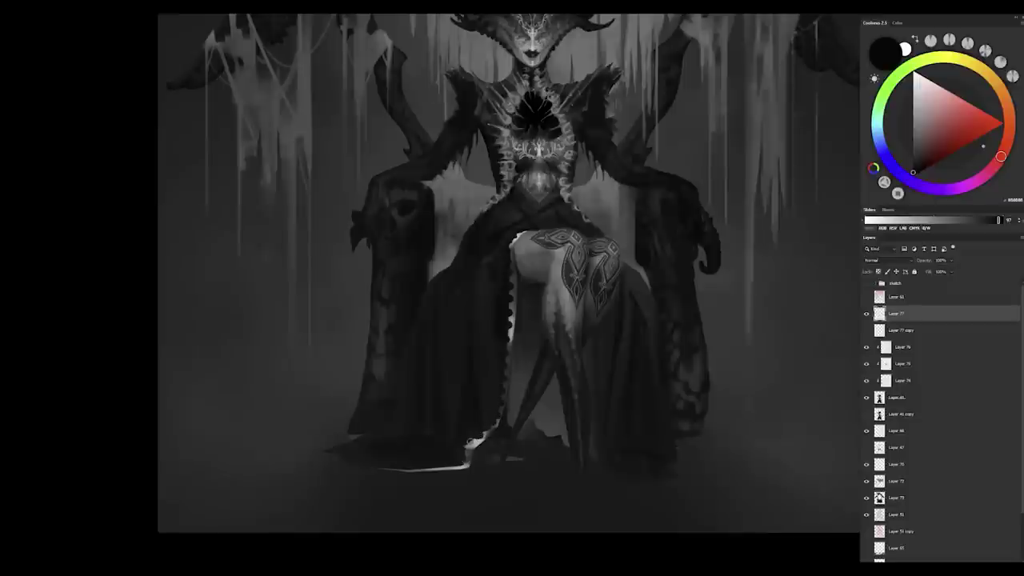
scroll(448, 416, "up", 1)
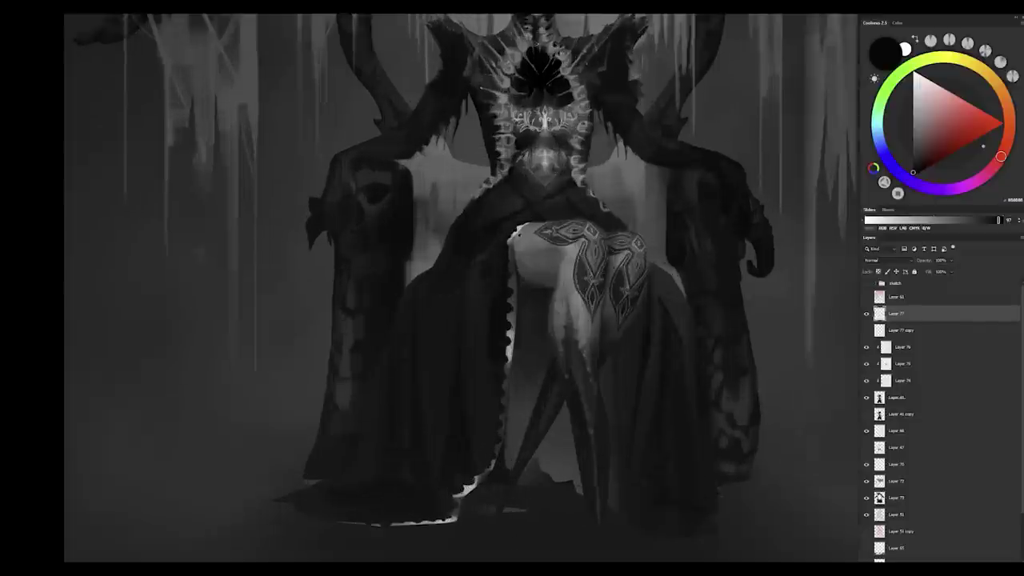
Step: Carve the scalloped trim along the skirt's left slit into narrow bony spikes using sampled dark tones
left_click(900, 346)
scroll(558, 326, "down", 3)
scroll(559, 326, "up", 4)
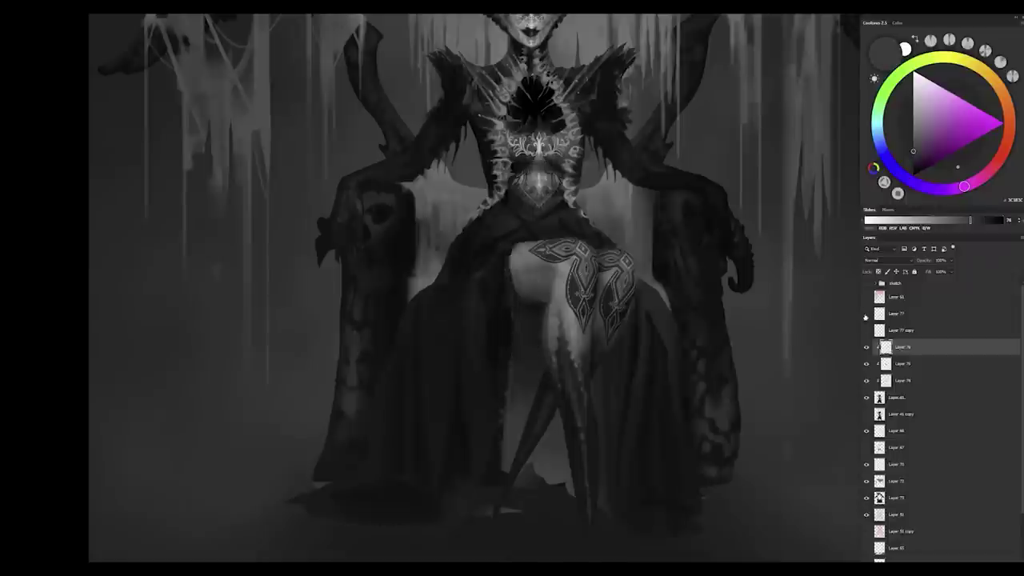
left_click(503, 303, "ctrl")
left_click(502, 303, "alt")
left_click_drag(515, 298, 559, 240)
left_click(517, 289, "alt")
left_click_drag(552, 293, 450, 299)
left_click(449, 299, "alt")
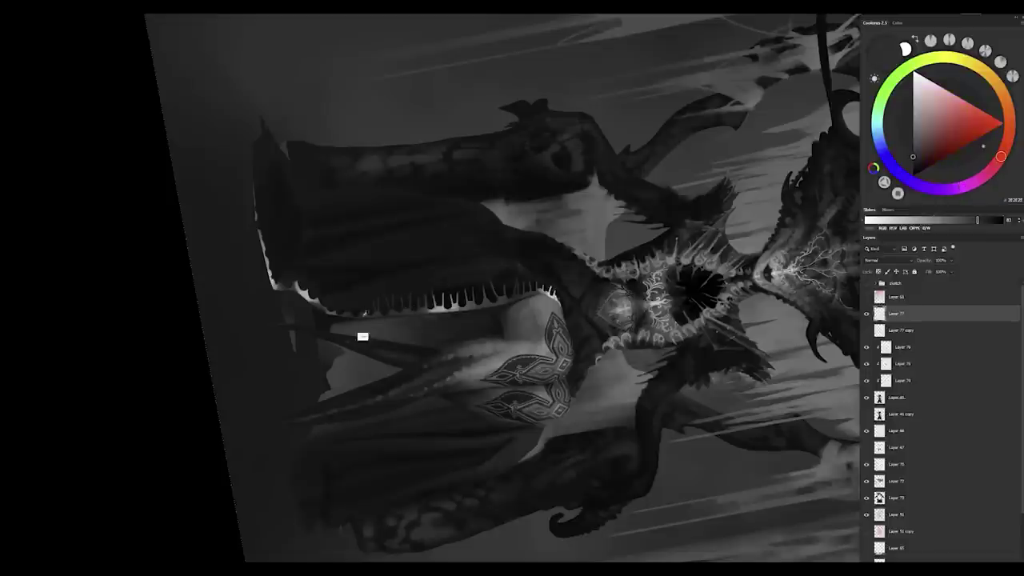
scroll(362, 310, "down", 1)
key("Escape")
Step: Add short light spikes along the skirt's left hem and refine the spikes and shading of the slit trim
scroll(441, 356, "up", 2)
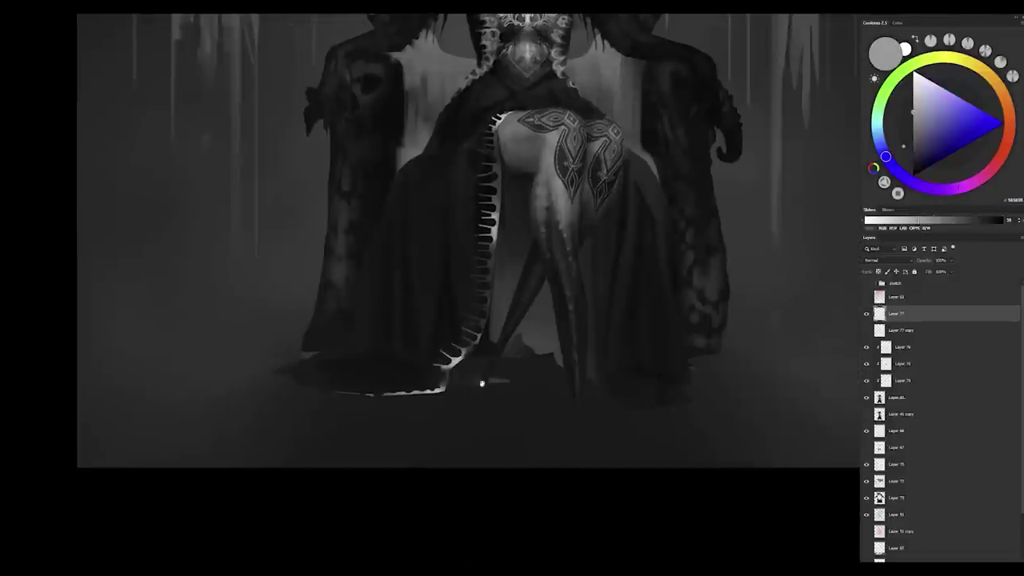
left_click_drag(437, 382, 480, 381)
left_click(408, 391, "alt")
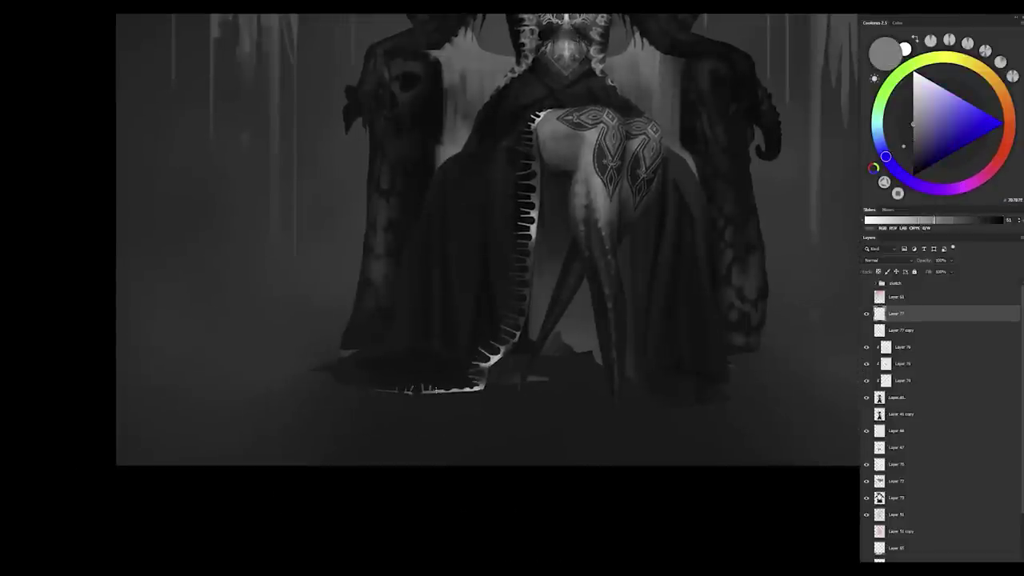
left_click_drag(525, 183, 520, 331)
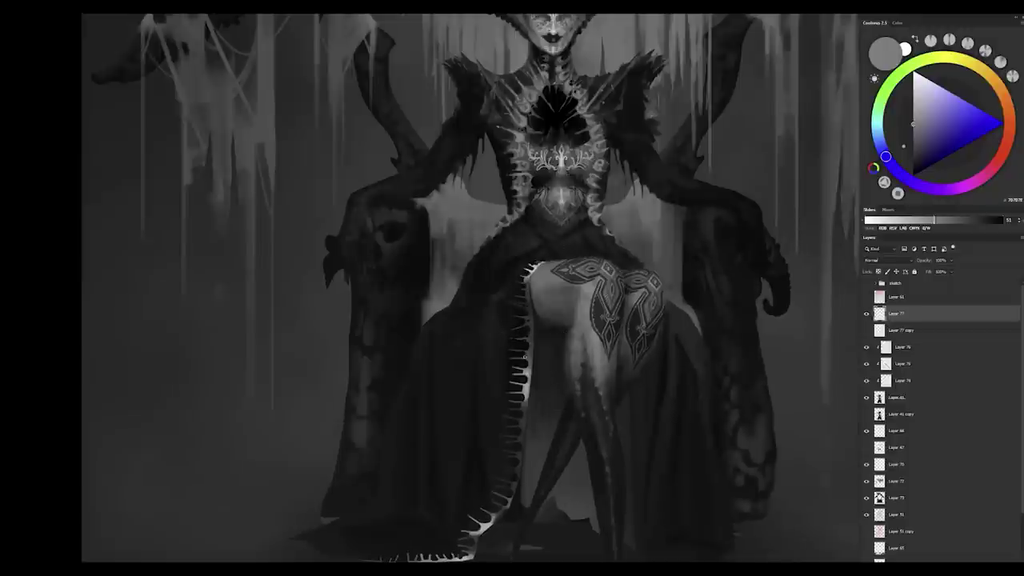
left_click_drag(520, 406, 524, 365)
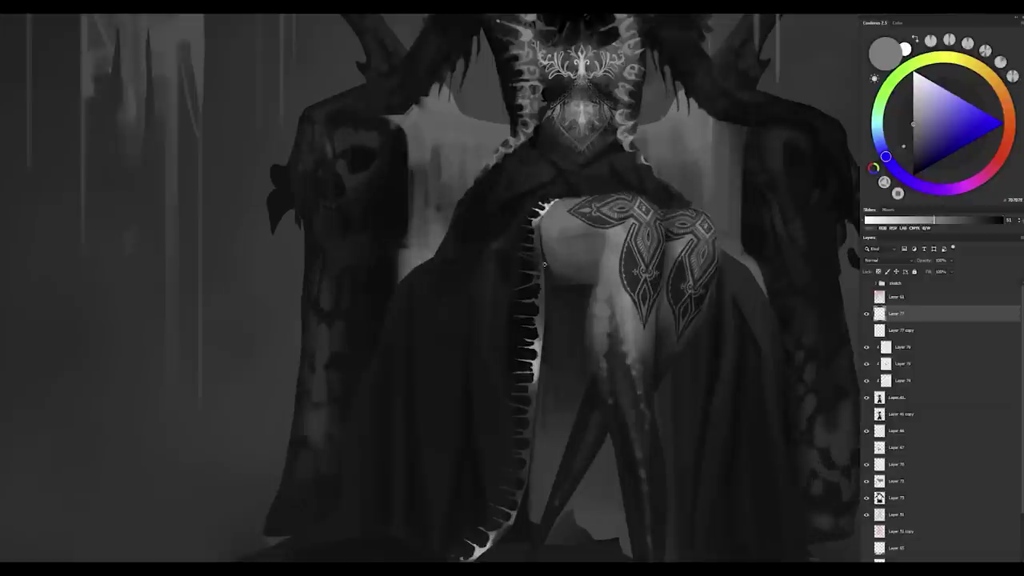
scroll(559, 423, "down", 5)
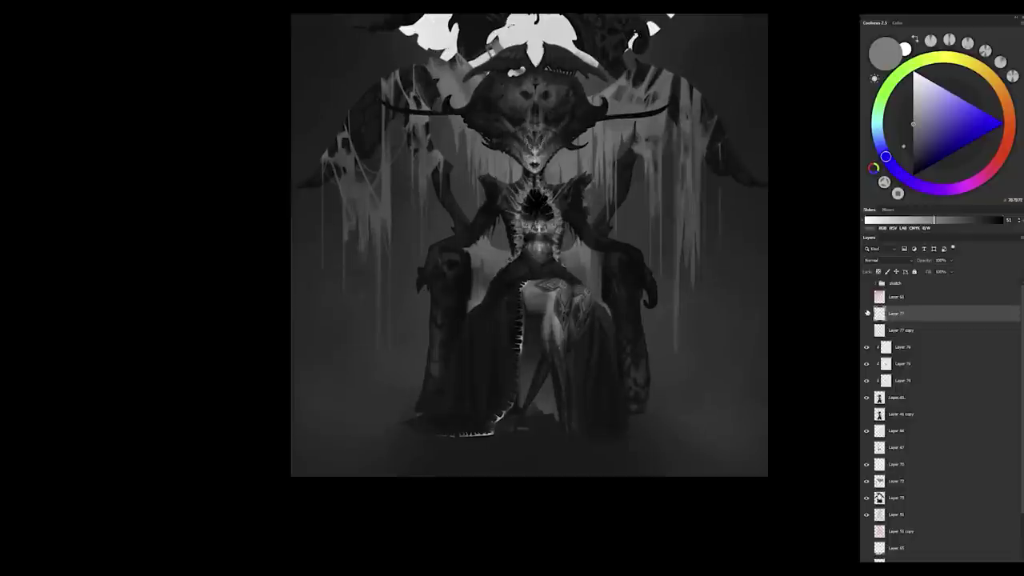
Step: Paint a matching light grey trim along the inner edge and hem of the skirt's right panel
mouse_move(577, 344)
left_mouse_down()
mouse_move(576, 429)
mouse_move(605, 445)
mouse_move(632, 443)
mouse_move(585, 433)
mouse_move(578, 344)
left_mouse_up()
left_click(535, 358, "alt")
key("ctrl+d")
left_click(575, 441, "alt")
left_click_drag(584, 352, 582, 381)
left_click(573, 359, "alt")
scroll(574, 359, "up", 1)
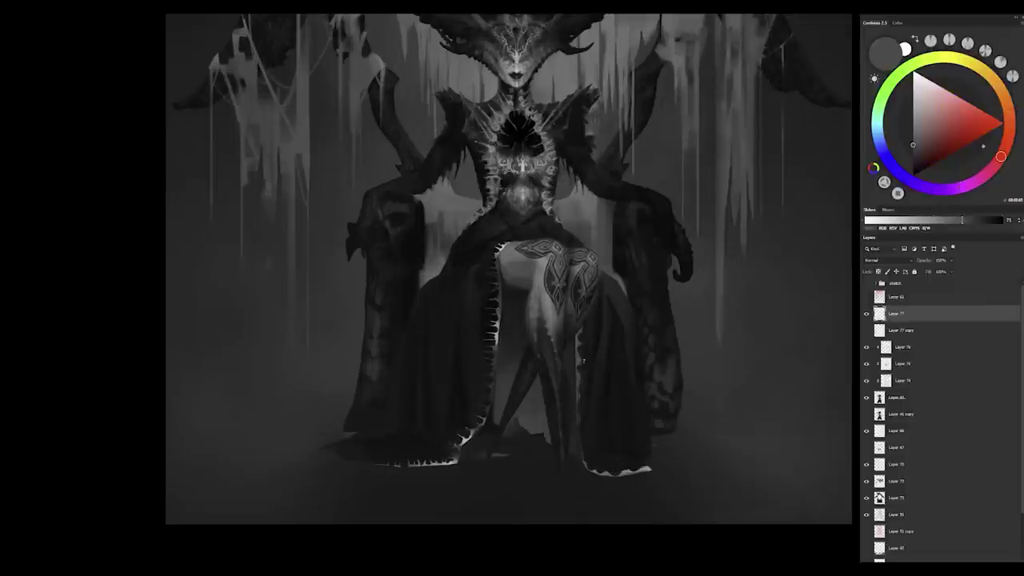
Step: Carve the trim along the skirt's right panel and hem into short bony spikes using sampled dark tones
left_click(582, 475, "alt")
left_click(605, 468, "alt")
left_click(589, 336, "alt")
left_click(583, 370, "alt")
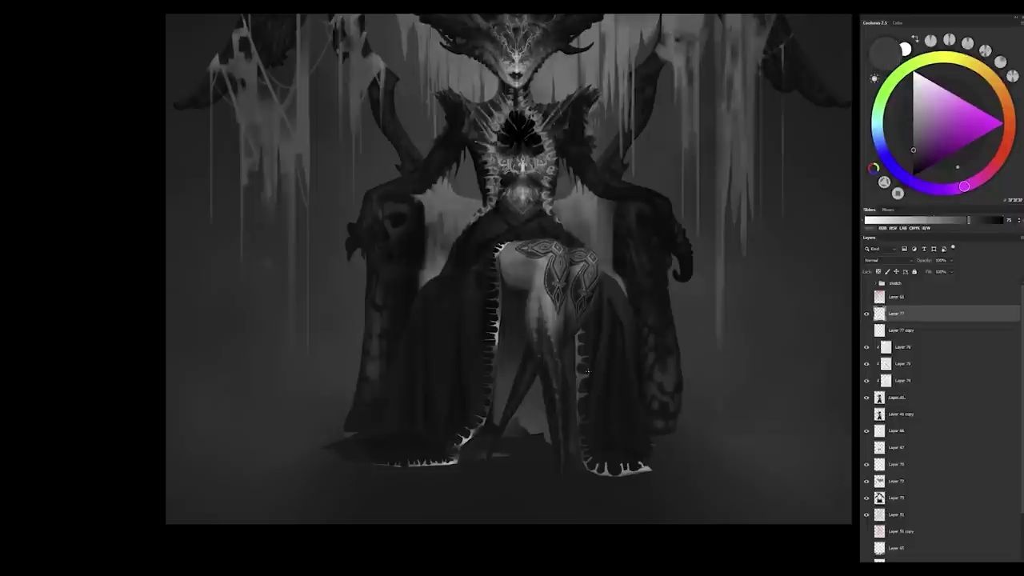
left_click(581, 413, "alt")
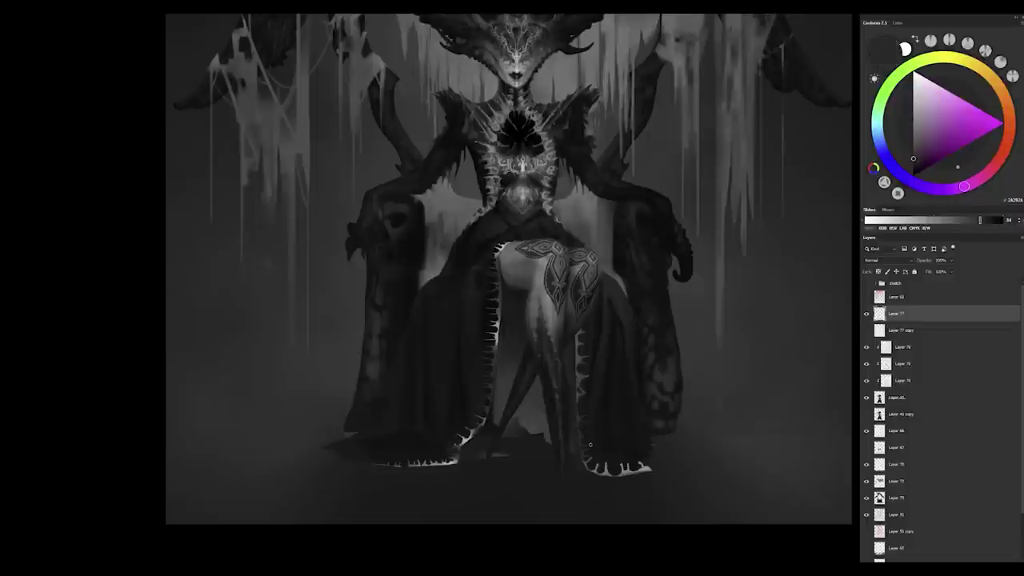
scroll(649, 479, "down", 4)
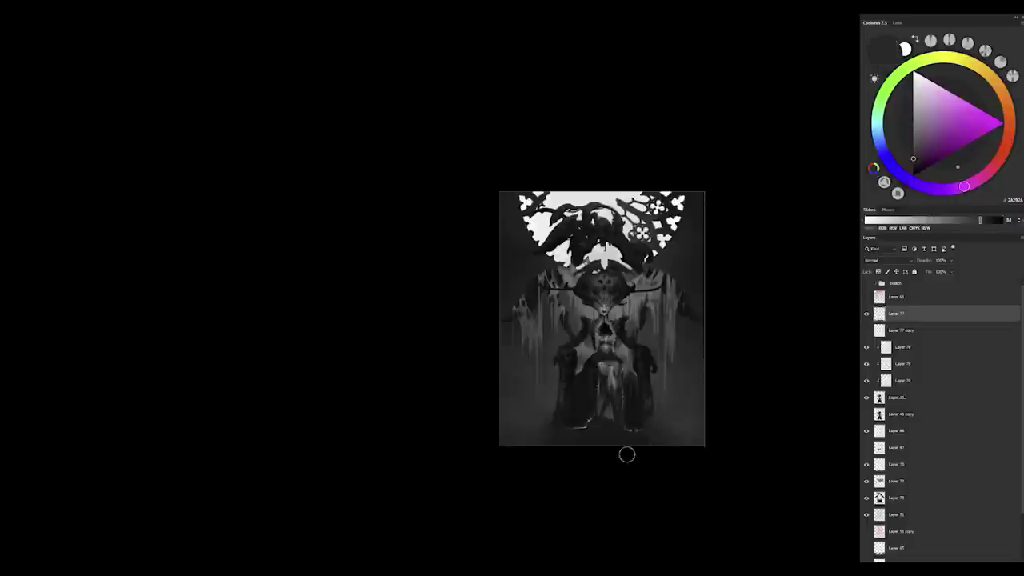
scroll(651, 459, "up", 5)
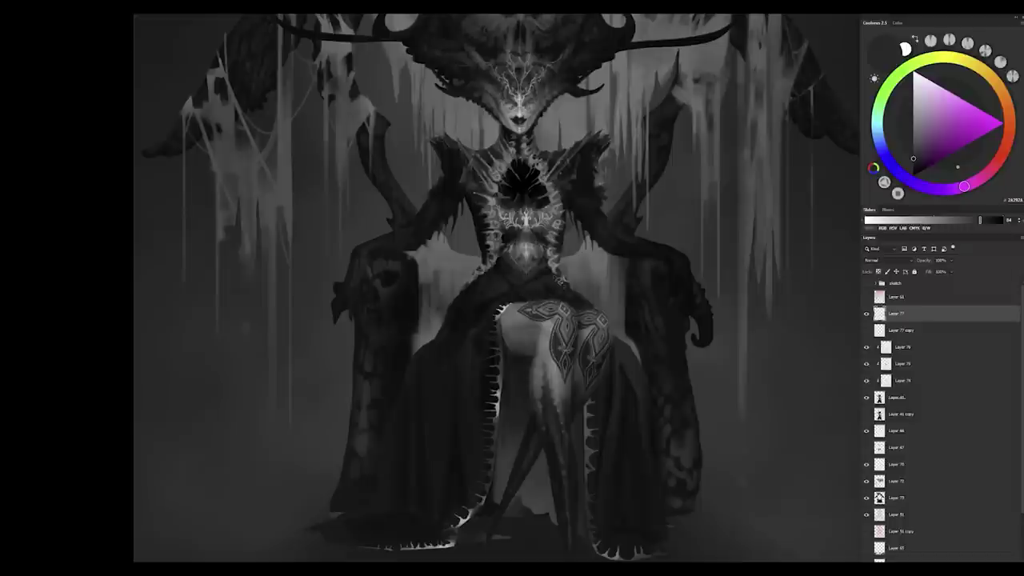
Step: Paint a light grey bony trim across the hip above the thigh, joining the skirt slit to the torso ribs
scroll(561, 372, "up", 1)
left_click(561, 372, "alt")
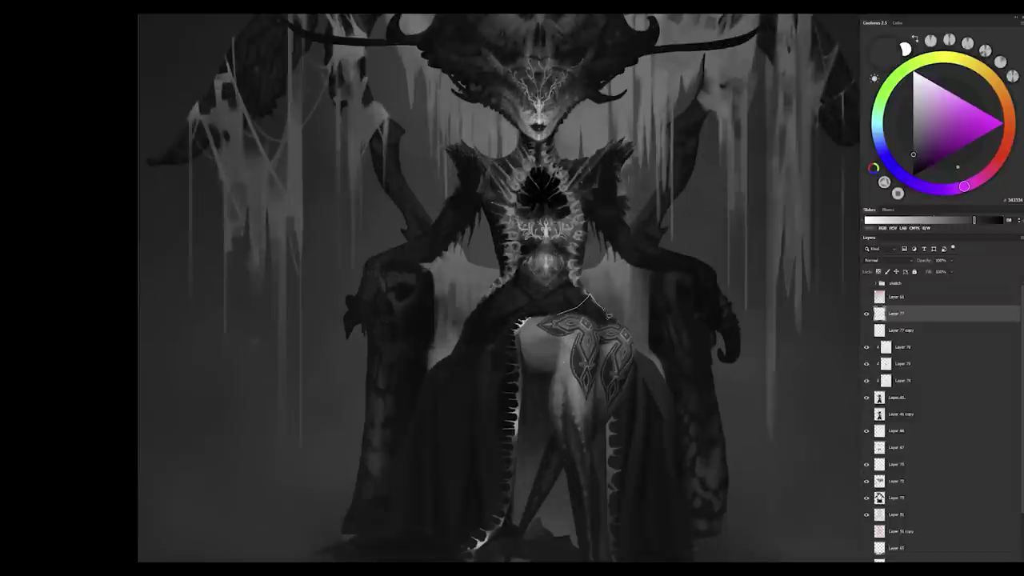
left_click(552, 315, "alt")
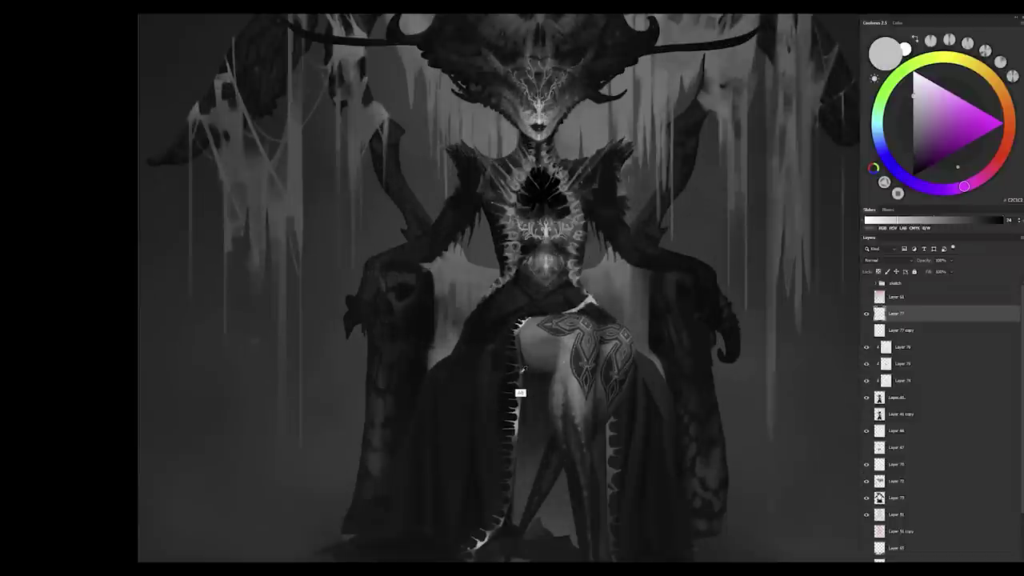
left_click(519, 392, "alt")
scroll(596, 324, "down", 5)
scroll(596, 324, "up", 5)
left_click(587, 315, "alt")
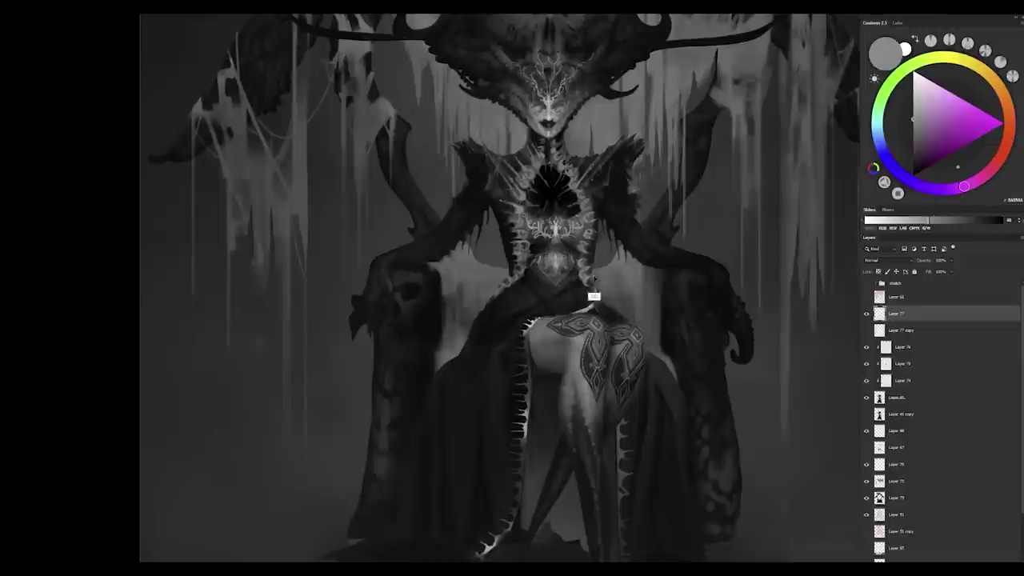
left_click(583, 309, "alt")
left_click(588, 278, "alt")
left_click(587, 280, "alt")
left_click(589, 336, "alt")
left_click(590, 399, "alt")
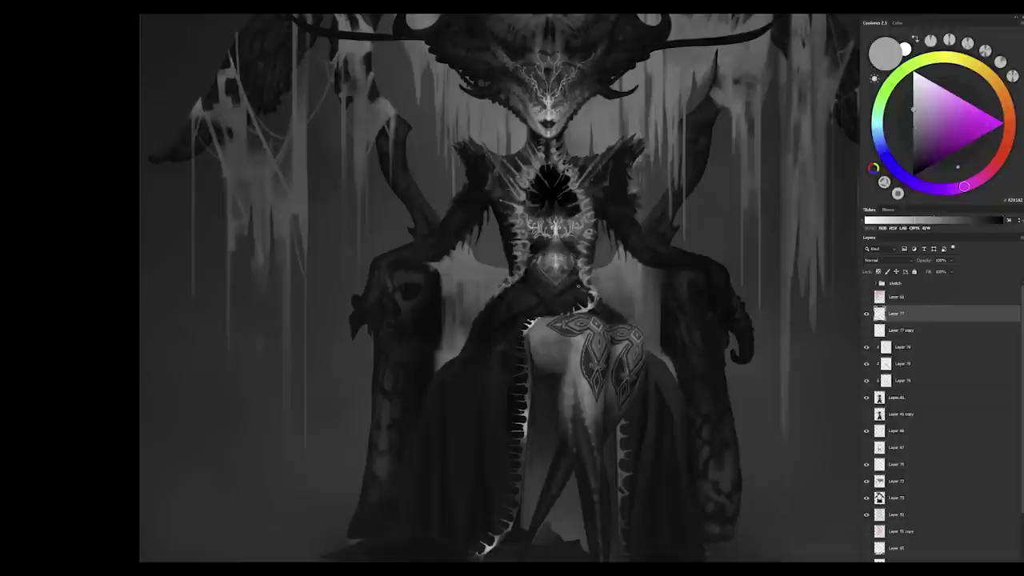
Step: Add branching spikes to the hip trim and refine its light and mid-grey shading
scroll(589, 416, "down", 3)
scroll(590, 416, "up", 3)
left_click(589, 281, "alt")
left_click(594, 314, "alt")
left_click(599, 298, "alt")
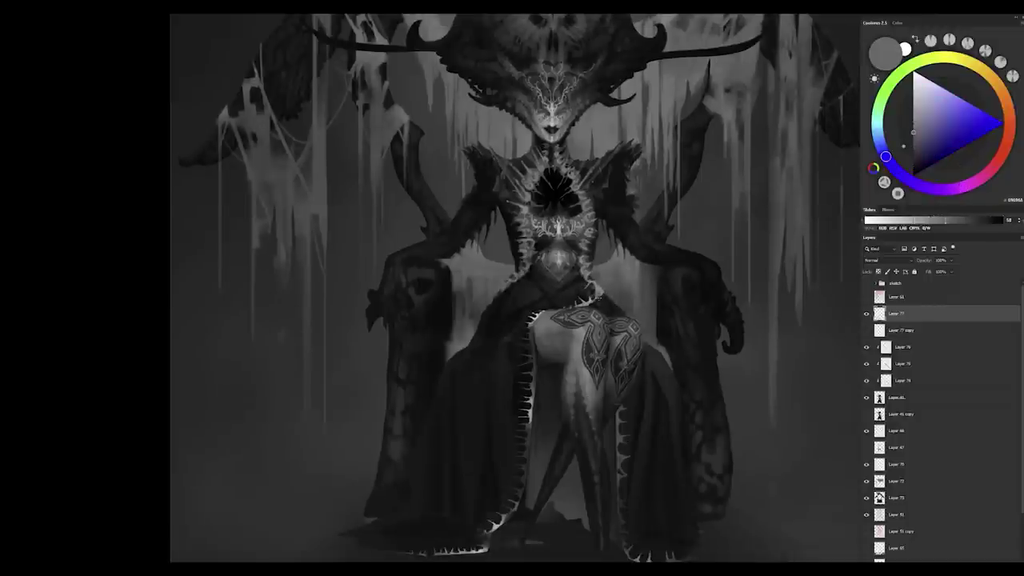
scroll(601, 297, "up", 1)
left_click(603, 317, "alt")
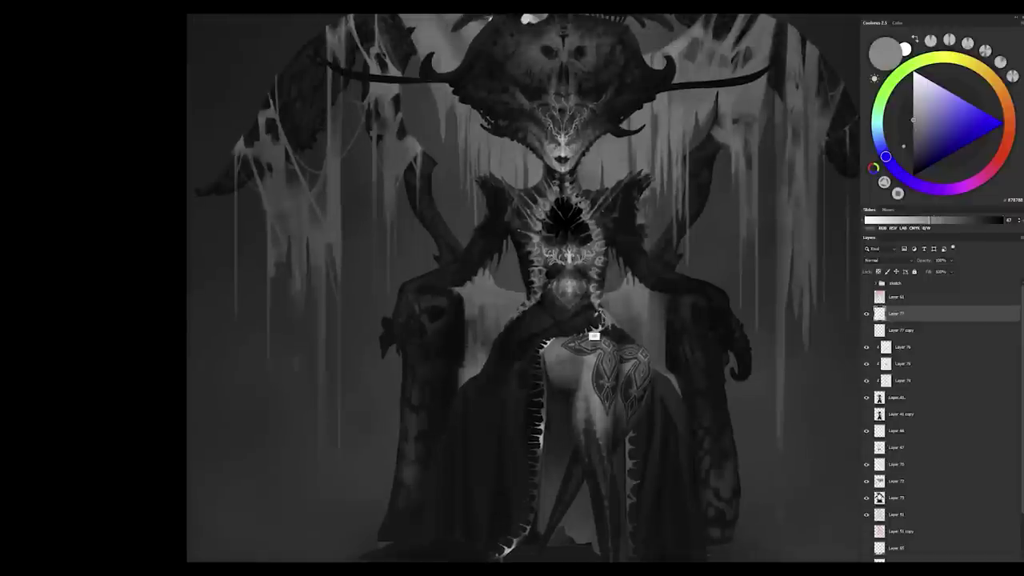
left_click(552, 324, "alt")
left_click_drag(551, 371, 573, 283)
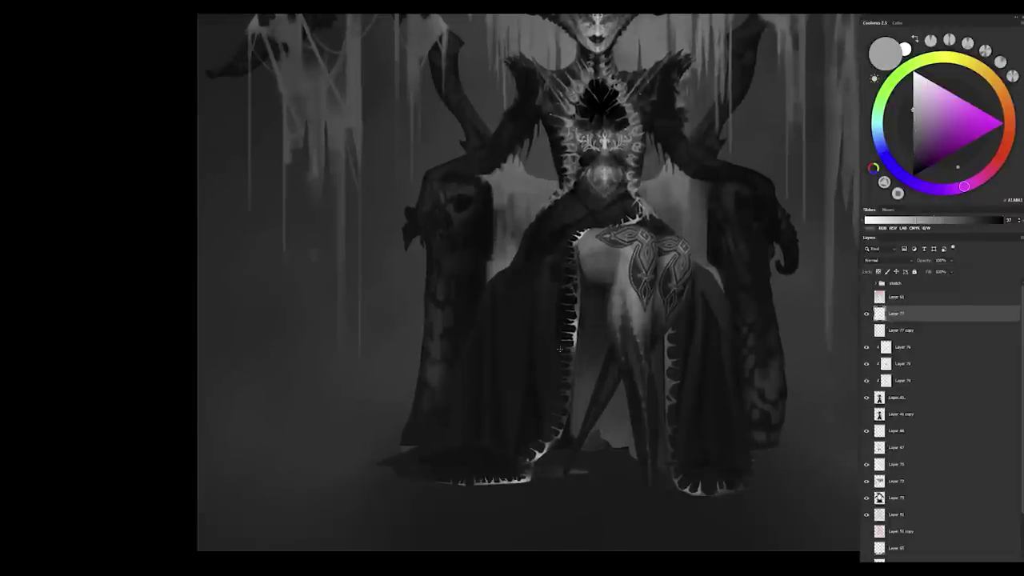
Step: Refine the spikes and shading along the lower skirt slit and the right panel's edge and hem with sampled greys
left_click(566, 431, "alt")
left_click_drag(566, 432, 585, 400)
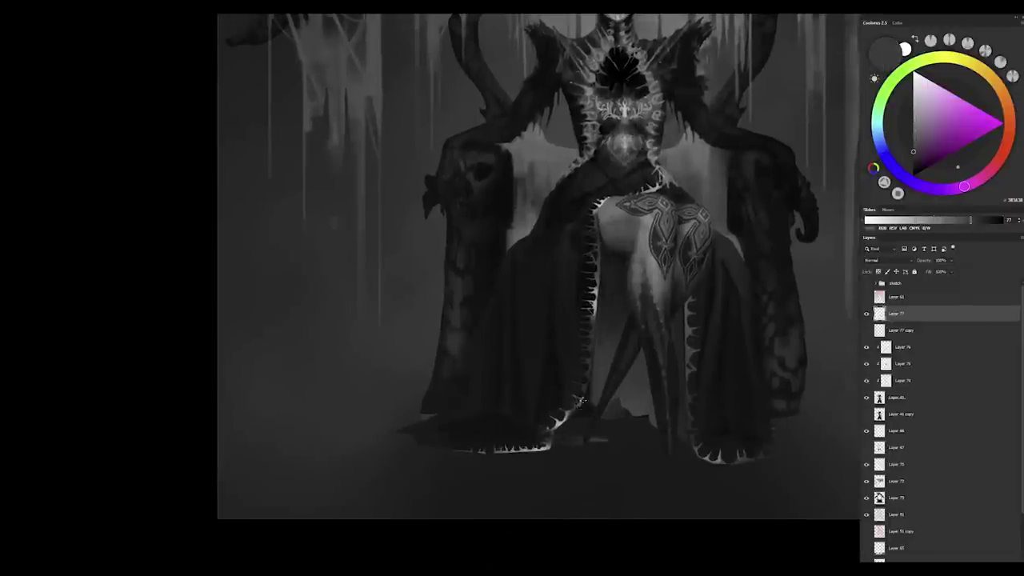
left_click(569, 408, "alt")
left_click(565, 414, "alt")
left_click(533, 471, "alt")
left_click(688, 368, "alt")
left_click(693, 335, "alt")
left_click(693, 337, "alt")
left_click(700, 415, "alt")
scroll(703, 414, "down", 1)
left_click(707, 412, "alt")
left_click(759, 415, "alt")
scroll(705, 405, "down", 2)
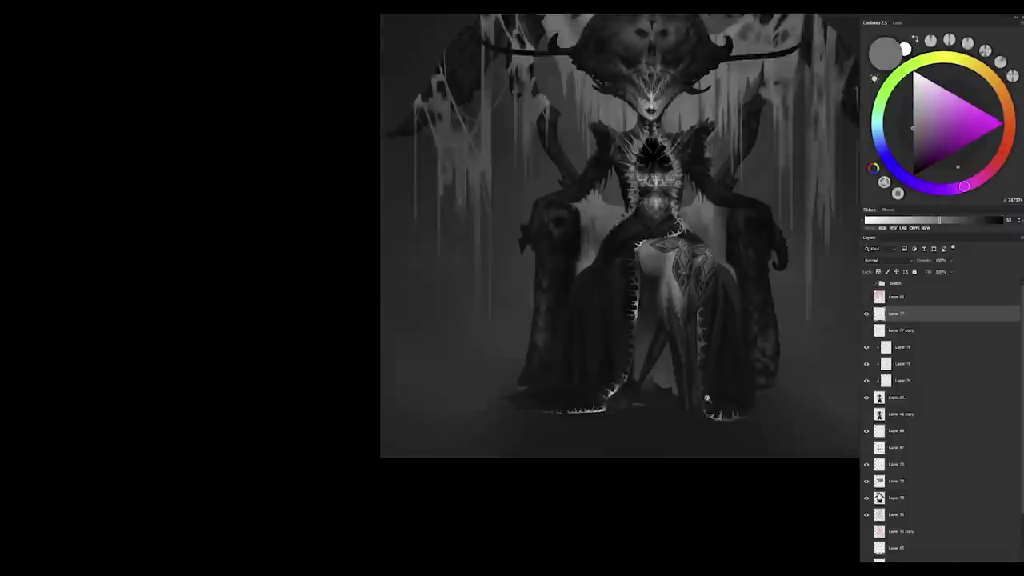
scroll(561, 393, "up", 2)
Step: Merge the top two clipped detail layers above the figure and toggle the chest bones' visibility
scroll(561, 393, "down", 1)
key("ctrl+e")
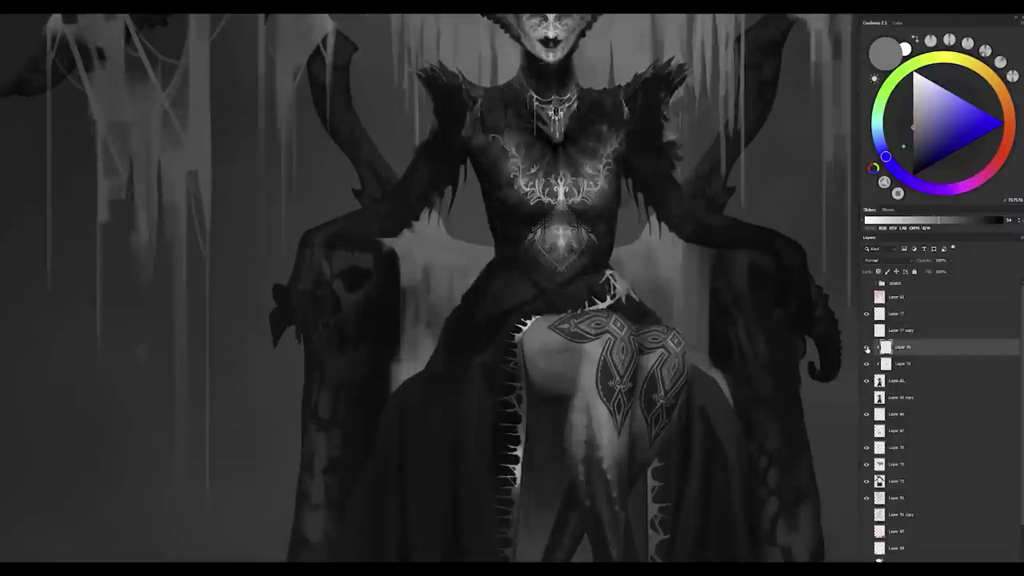
scroll(606, 268, "down", 1)
Step: Shade the bony ribs around the chest opening and down the waist with sampled dark and mid greys
left_click(608, 268, "alt")
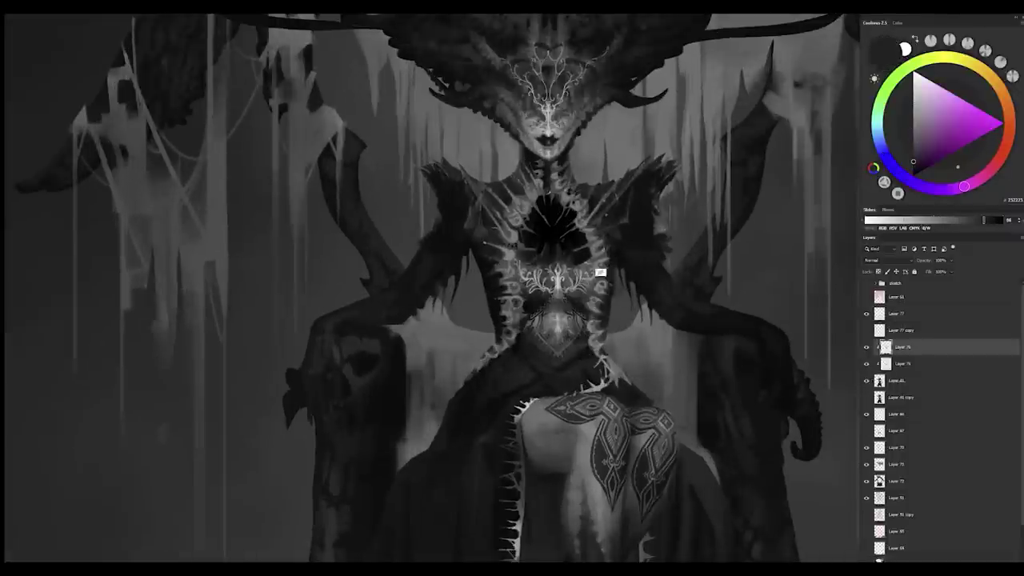
left_click(522, 343, "alt")
mouse_move(522, 343)
left_mouse_down()
mouse_move(542, 355)
mouse_move(498, 286)
mouse_move(520, 358)
left_mouse_up()
scroll(542, 354, "up", 3)
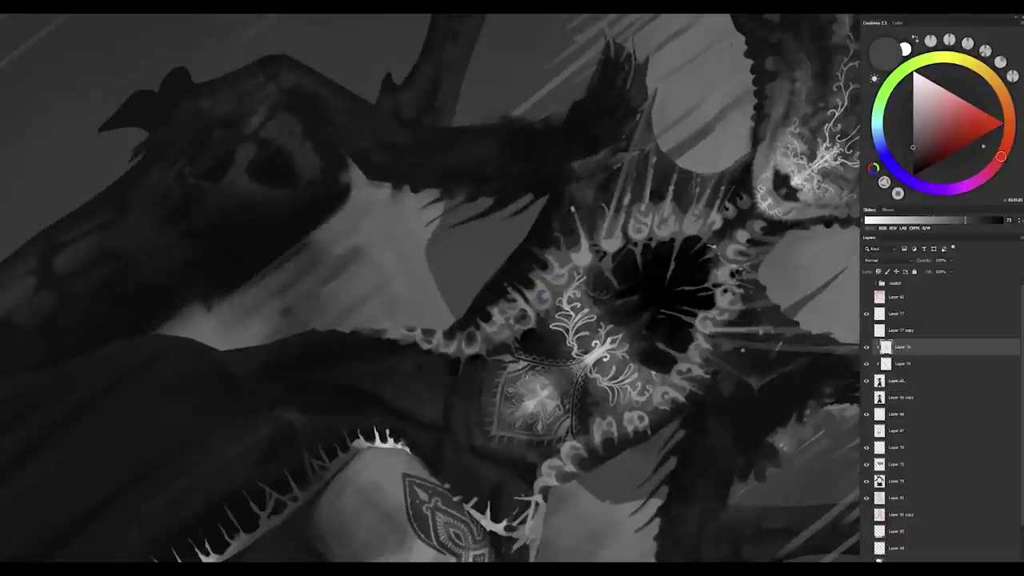
key("ctrl+0")
left_click(590, 270, "alt")
left_click(594, 299, "alt")
left_click(576, 280, "alt")
left_click(559, 257, "alt")
Step: Touch up the bony ribs on the torso's right side down to the hip trim with sampled tones
scroll(552, 265, "up", 2)
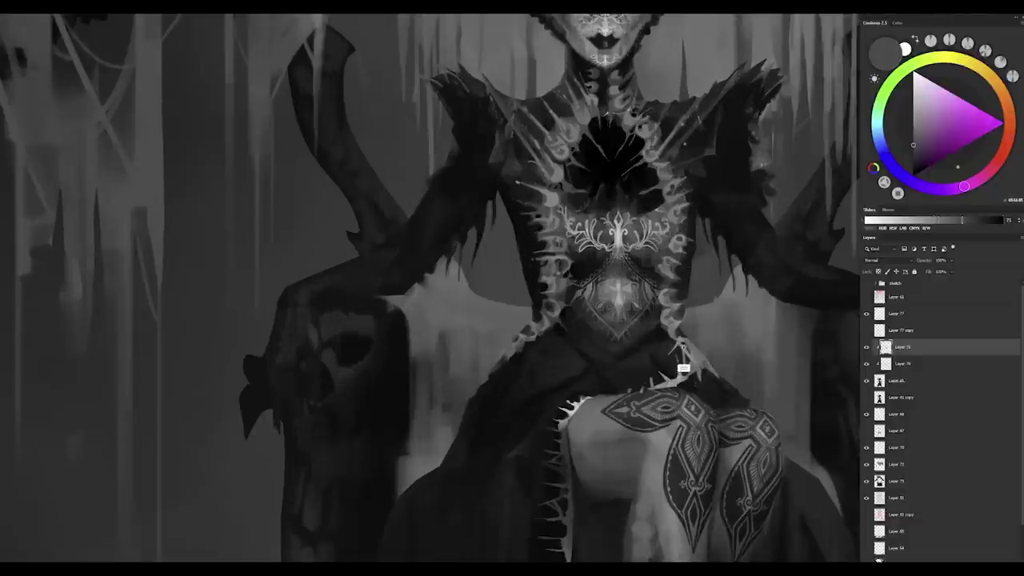
left_click(677, 257, "alt")
left_click(677, 258, "alt")
left_click(678, 261, "alt")
scroll(678, 260, "down", 2)
scroll(310, 428, "down", 3)
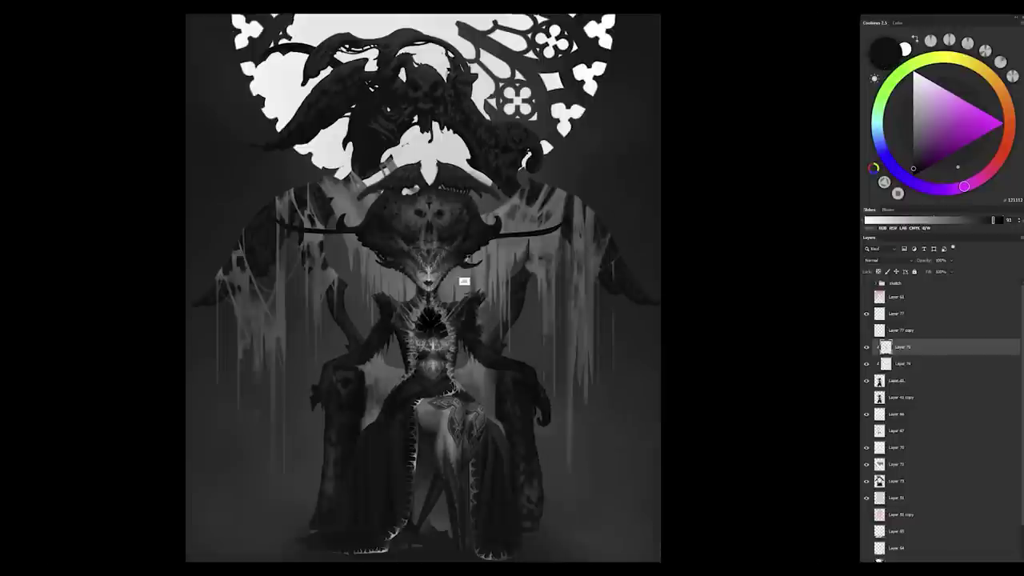
Step: Create a new layer and paint long, thin dark antennae arcing outward and down from both sides of the head
left_click(992, 551)
left_click_drag(480, 244, 575, 380)
left_click_drag(376, 239, 252, 404)
scroll(486, 248, "up", 2)
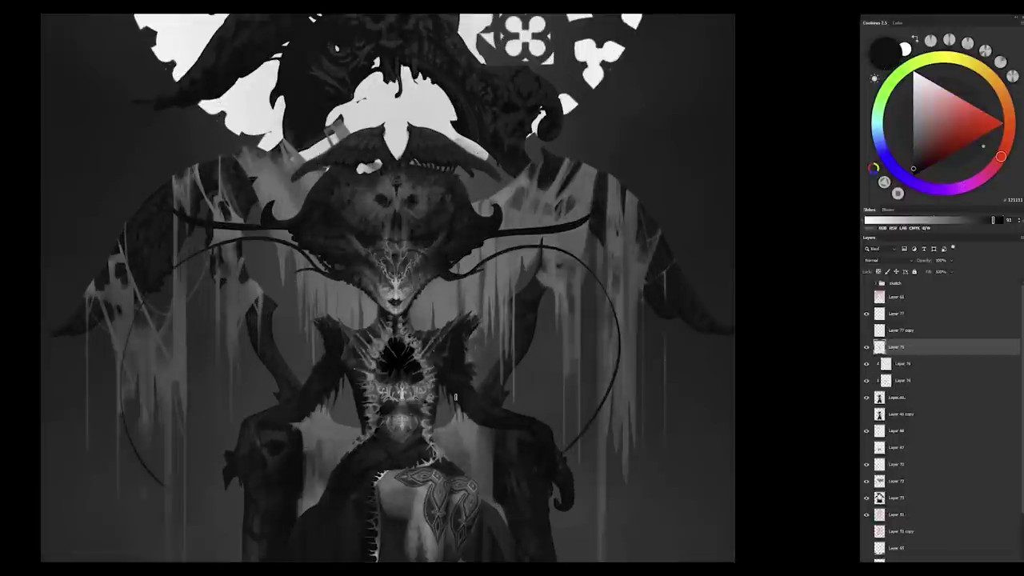
scroll(456, 394, "down", 3)
scroll(533, 365, "up", 4)
scroll(549, 262, "down", 3)
scroll(551, 238, "up", 3)
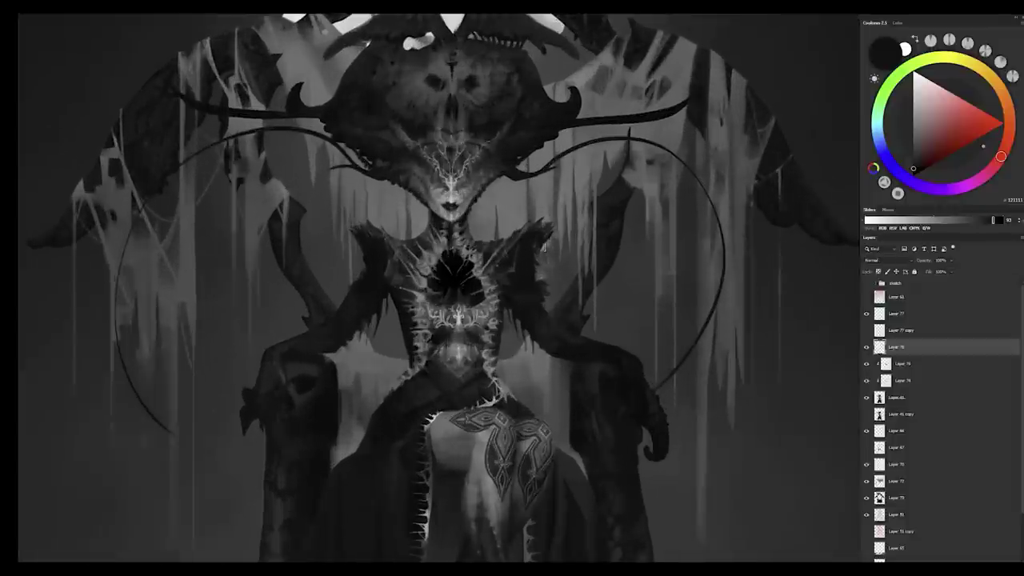
scroll(551, 238, "down", 2)
Step: Paint thin dark spikes radiating outward from both shoulders in sampled dark tones
left_click(548, 293, "alt")
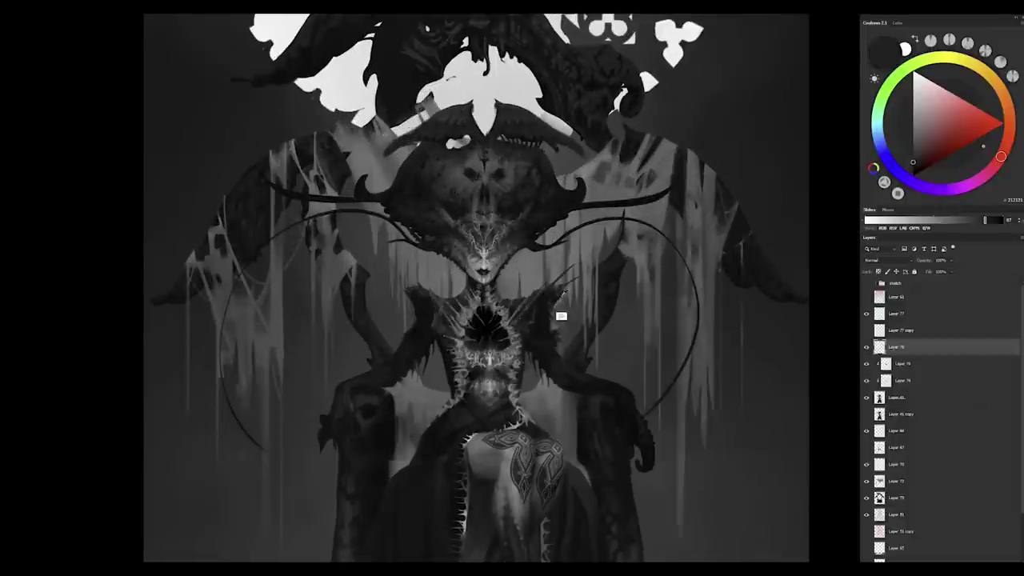
left_click(434, 314, "alt")
scroll(510, 364, "down", 1)
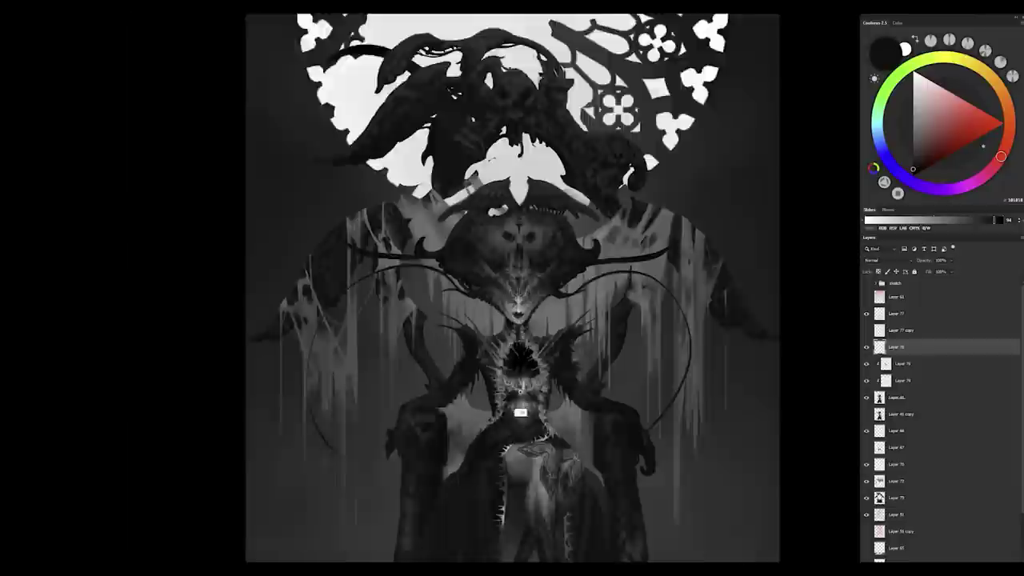
scroll(510, 364, "up", 2)
scroll(605, 359, "down", 3)
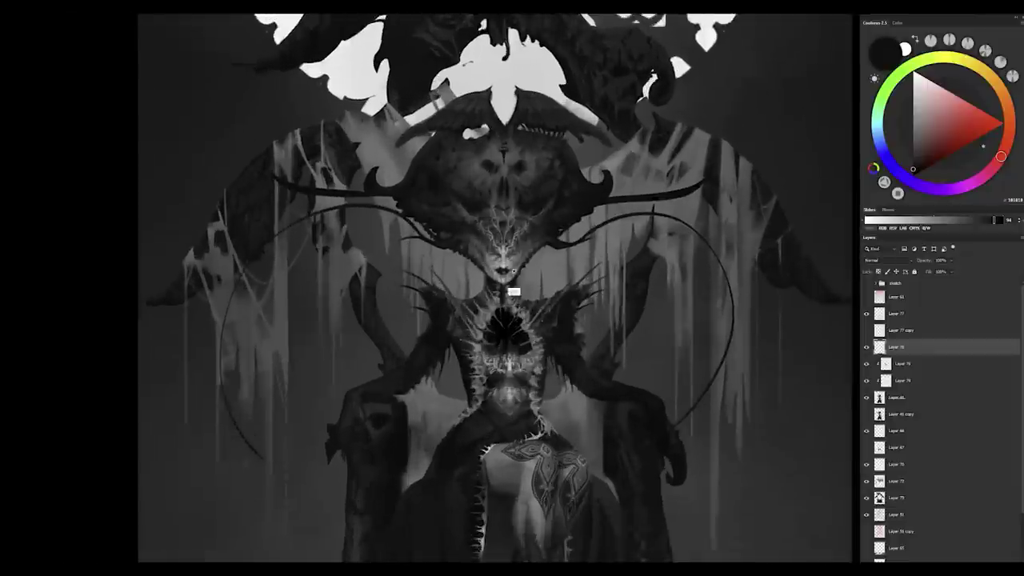
Step: Add more spikes to the shoulders and hang long thin spikes beneath both upper arms
left_click(408, 297, "alt")
left_click(417, 347, "alt")
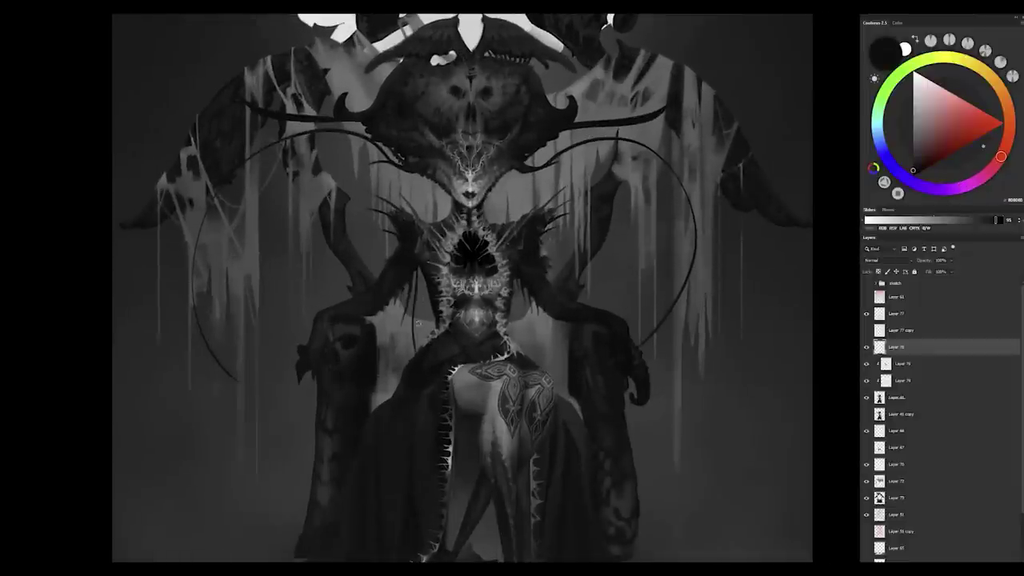
left_click(515, 264, "alt")
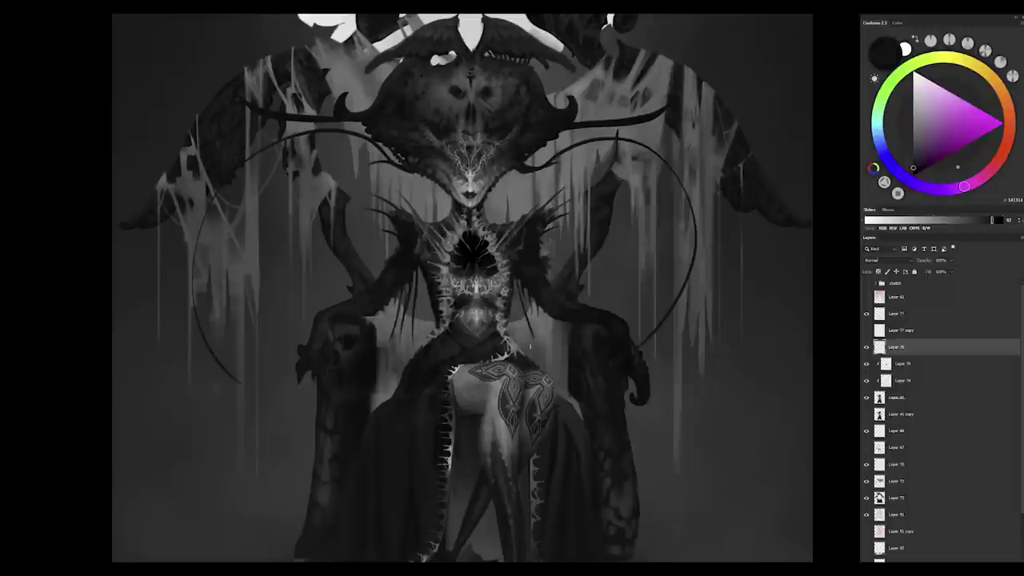
scroll(534, 319, "down", 5)
scroll(530, 367, "up", 1)
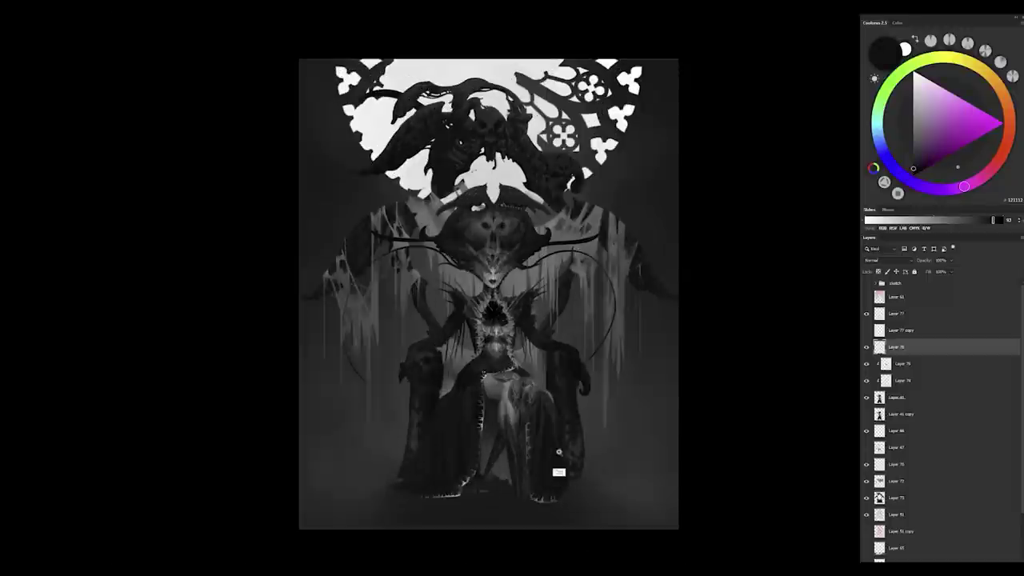
Step: Try extending the tip of one side horn with a long upward-curving tendril, checking it on the mirrored canvas
scroll(460, 228, "up", 1)
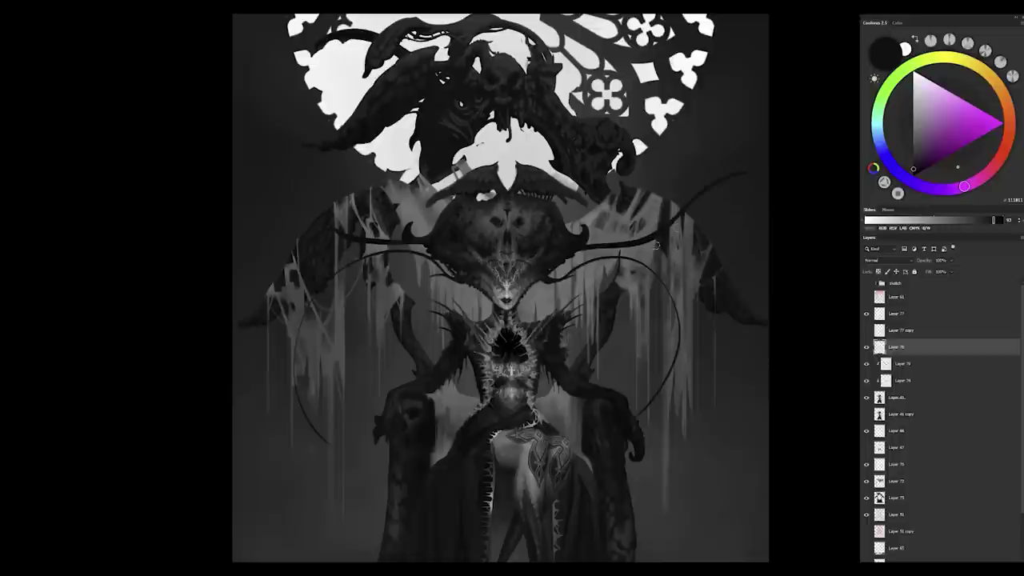
scroll(667, 235, "down", 2)
scroll(667, 234, "up", 2)
key("m")
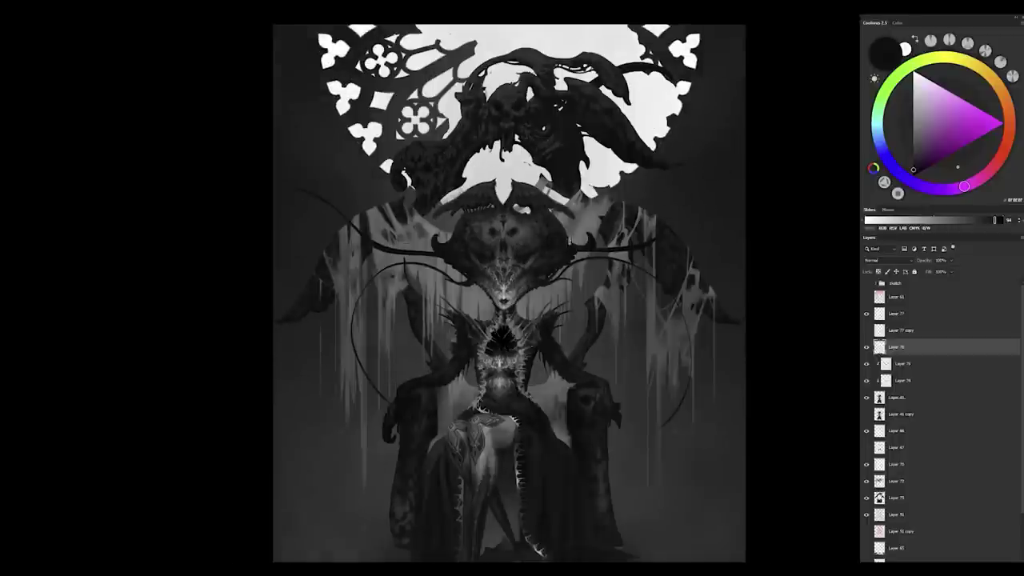
scroll(581, 438, "down", 2)
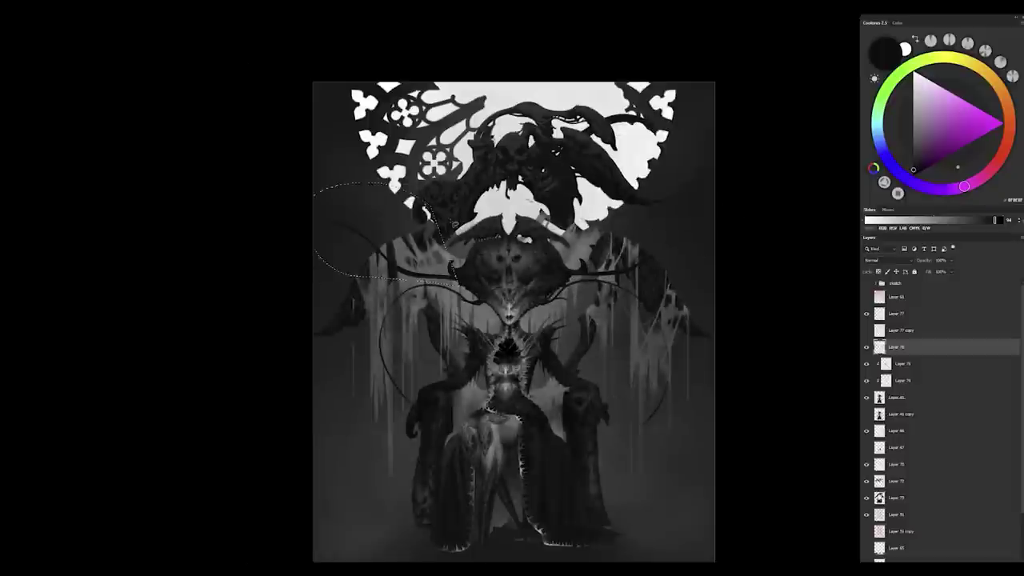
scroll(459, 297, "up", 1)
Step: On a new layer, paint thin dark curved tendrils on both sides of the face down to the neck
key("ctrl+shift+alt+n")
left_click(540, 291, "alt")
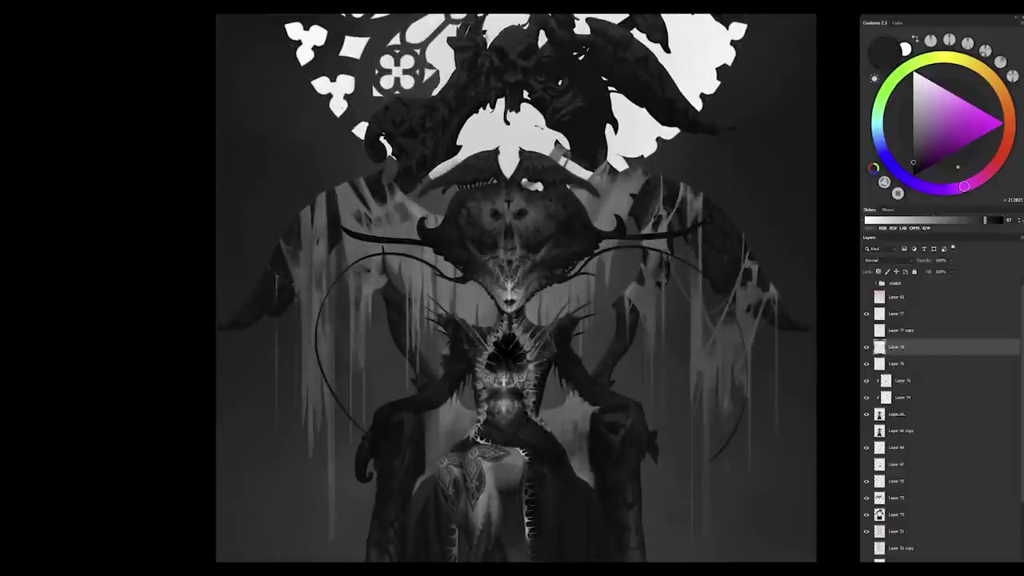
left_click(539, 298, "alt")
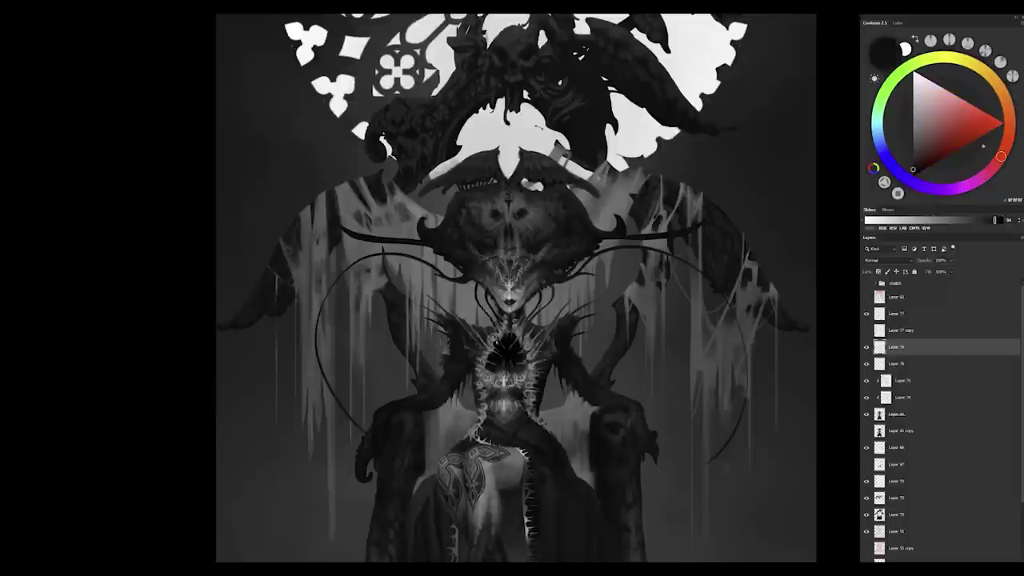
key("h")
scroll(492, 301, "up", 1)
left_click(493, 301, "alt")
scroll(493, 301, "up", 1)
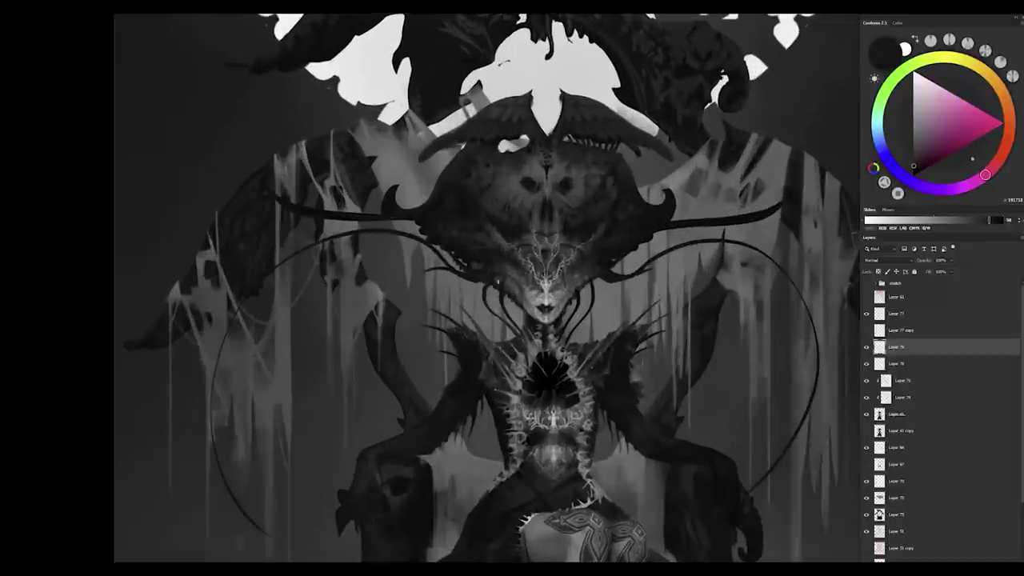
Step: Add small thorny barbs and branches to the tendrils beside the face with sampled dark tones
scroll(480, 293, "up", 1)
left_click(483, 299, "alt")
left_click_drag(484, 300, 536, 304)
left_click(536, 304, "alt")
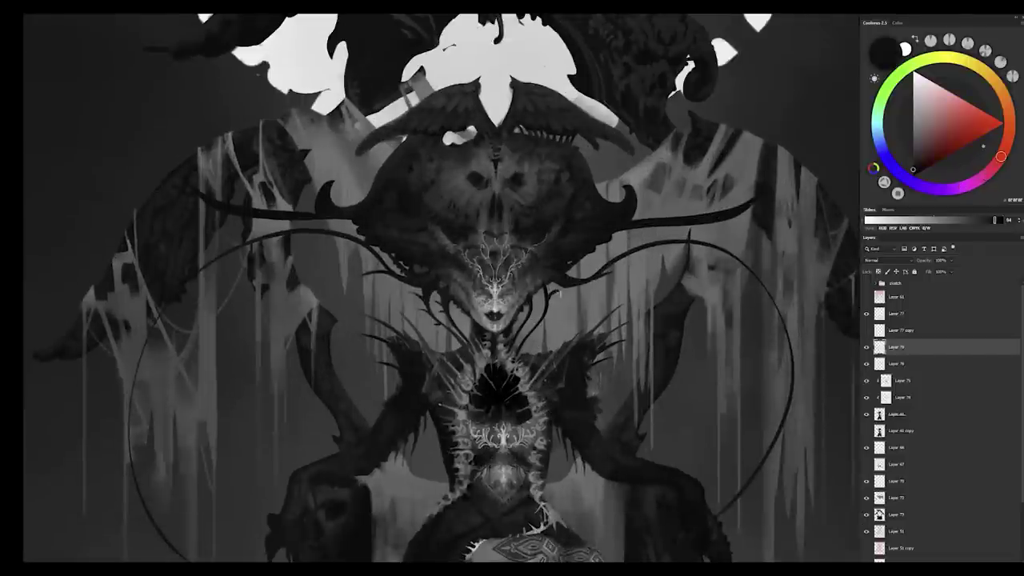
left_click_drag(579, 266, 579, 280)
left_click_drag(512, 320, 536, 320)
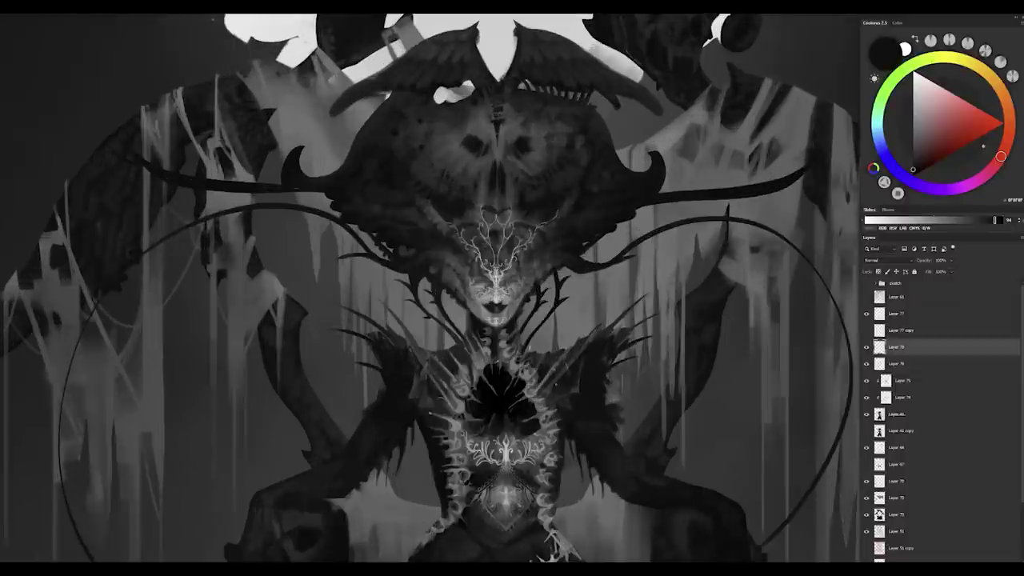
left_click(533, 384, "alt")
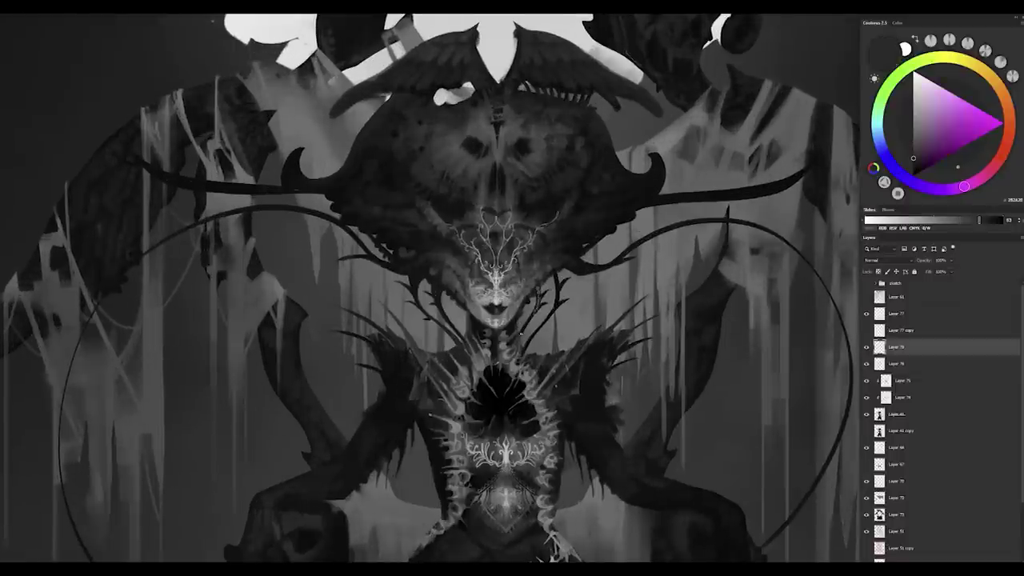
Step: Refine the thorny tendrils on both sides of the face and jaw with sampled grey tones
left_click_drag(515, 362, 560, 320)
left_click(575, 292, "alt")
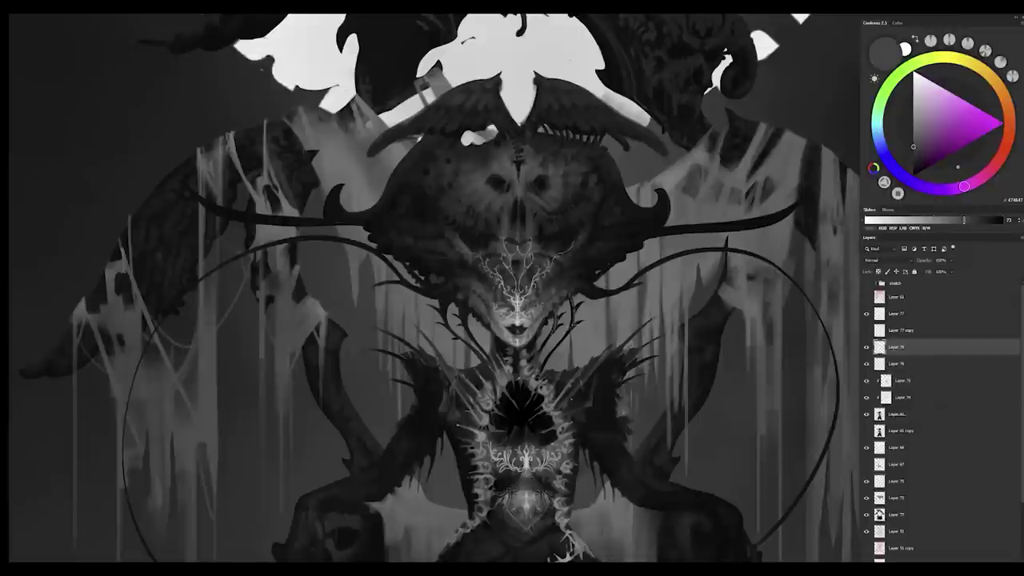
left_click(488, 355, "alt")
left_click(551, 330, "alt")
left_click(570, 309, "alt")
left_click(467, 311, "alt")
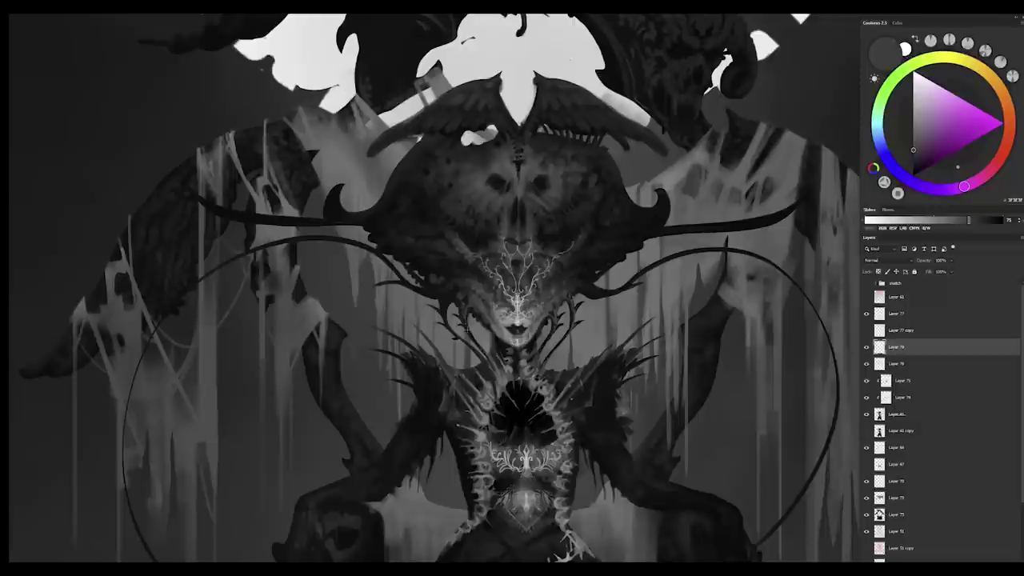
left_click(467, 326, "alt")
left_click(444, 298, "alt")
left_click(580, 285, "alt")
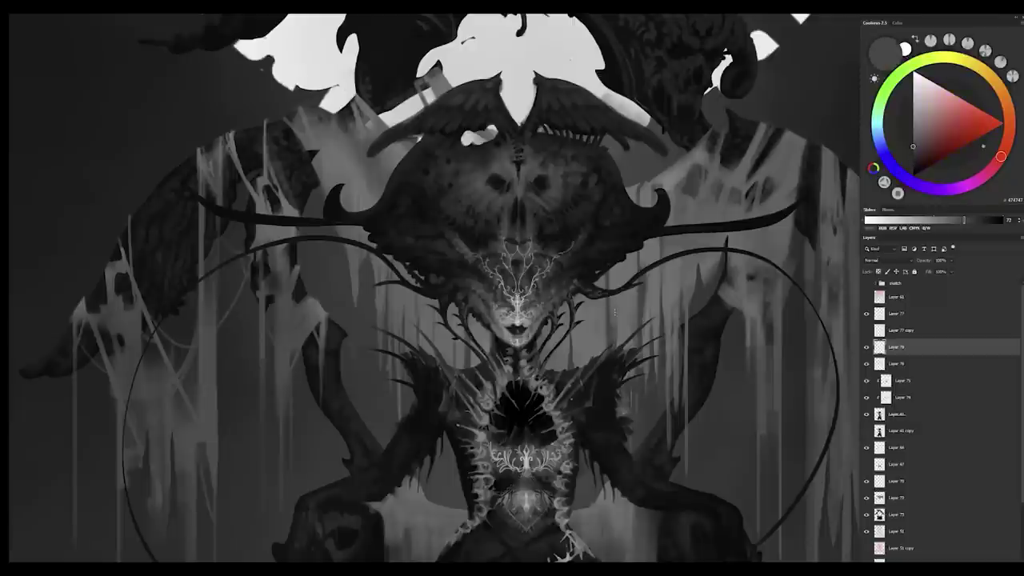
Step: Add small thorns along both long curved antennae using sampled dark tones
left_click(649, 268, "alt")
left_click(581, 285, "alt")
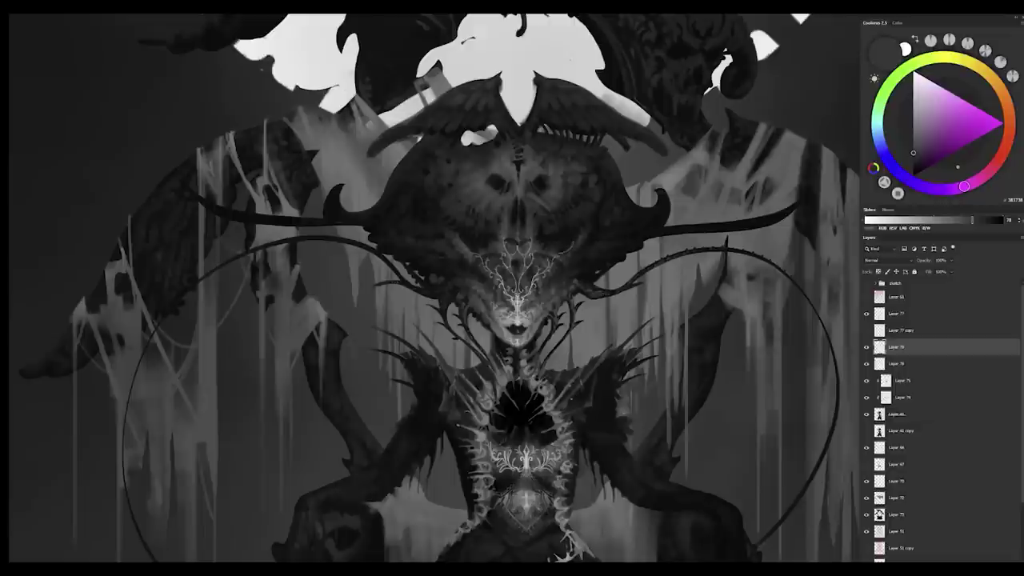
left_click(367, 246, "alt")
left_click(250, 250, "alt")
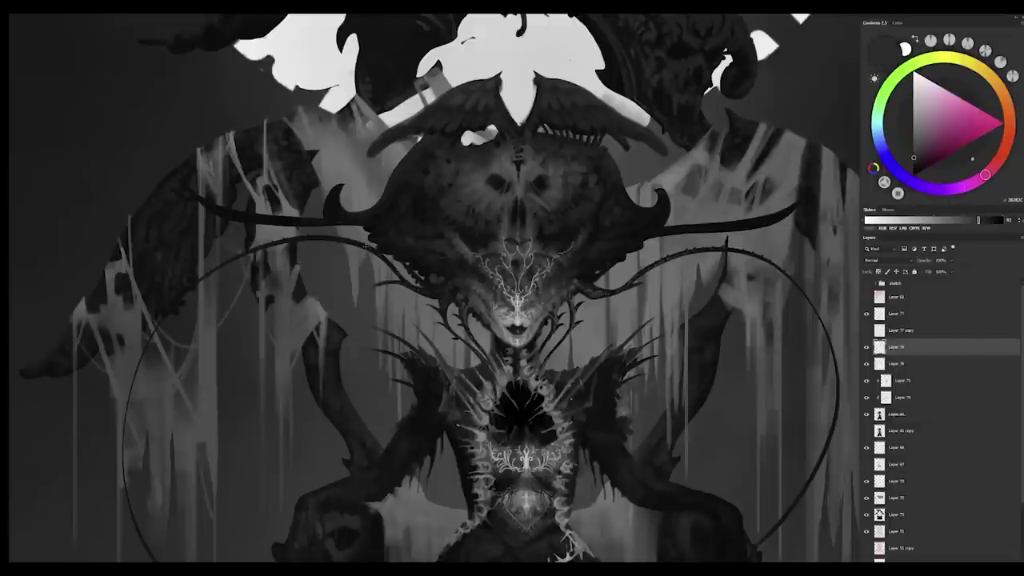
left_click(461, 313, "alt")
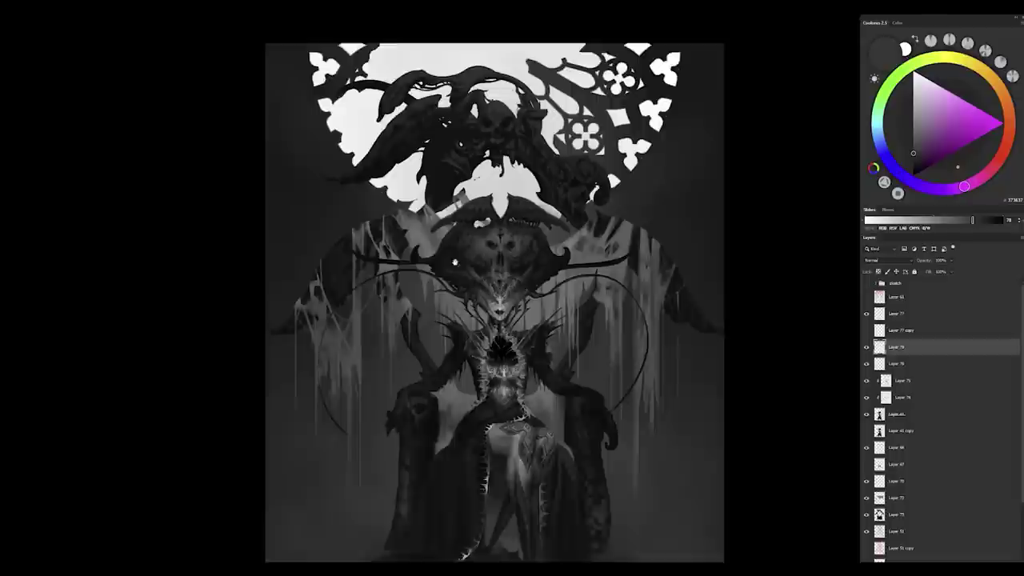
key("ctrl+minus")
Step: Paint a thin pale tendril curving upward from the face ornament across one side of the headpiece
left_click(541, 299, "alt")
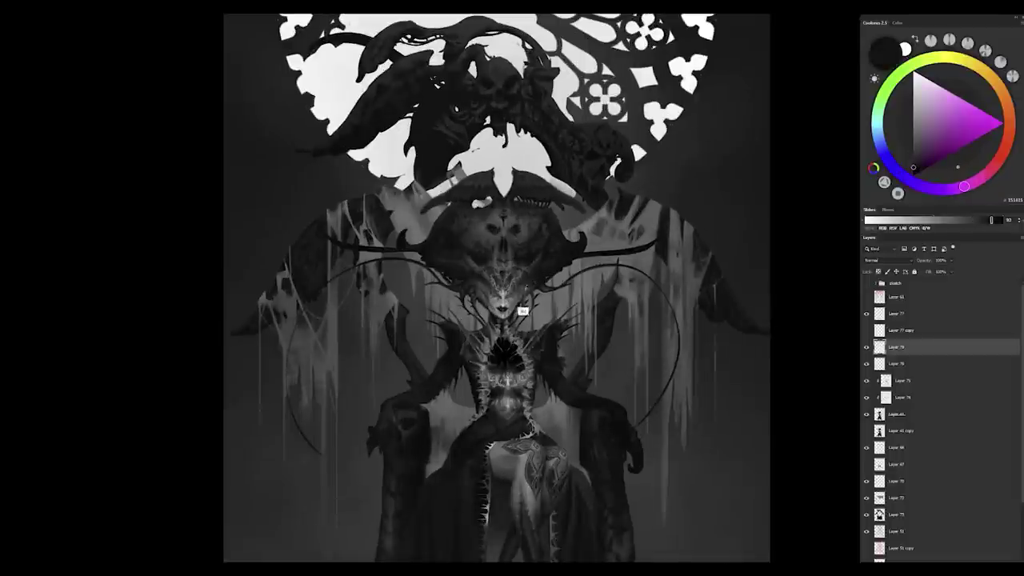
key("ctrl+minus")
key("ctrl+plus")
key("ctrl+plus")
right_click(562, 320)
left_click(560, 240, "alt")
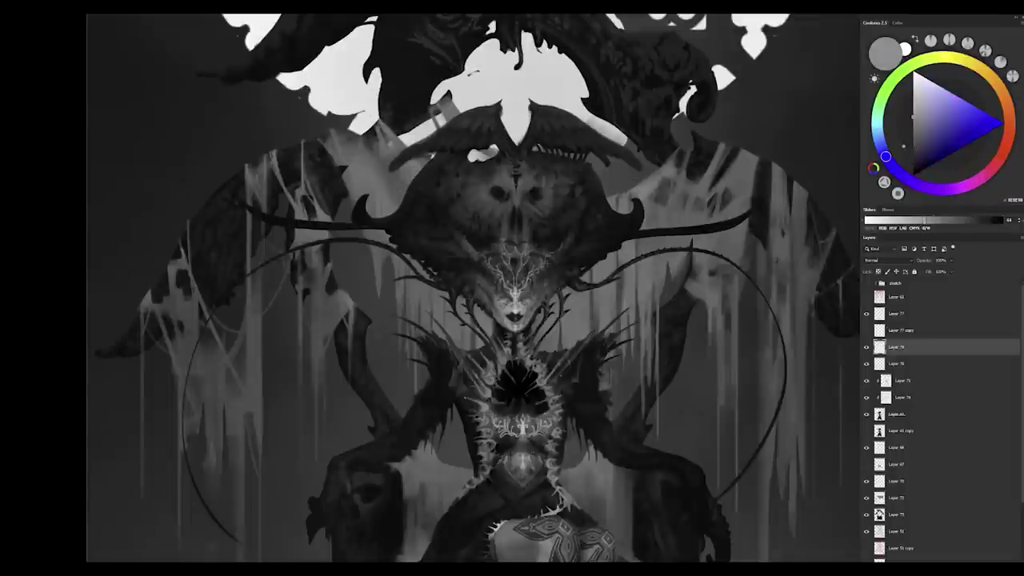
left_click(551, 254, "alt")
left_click(543, 303, "alt")
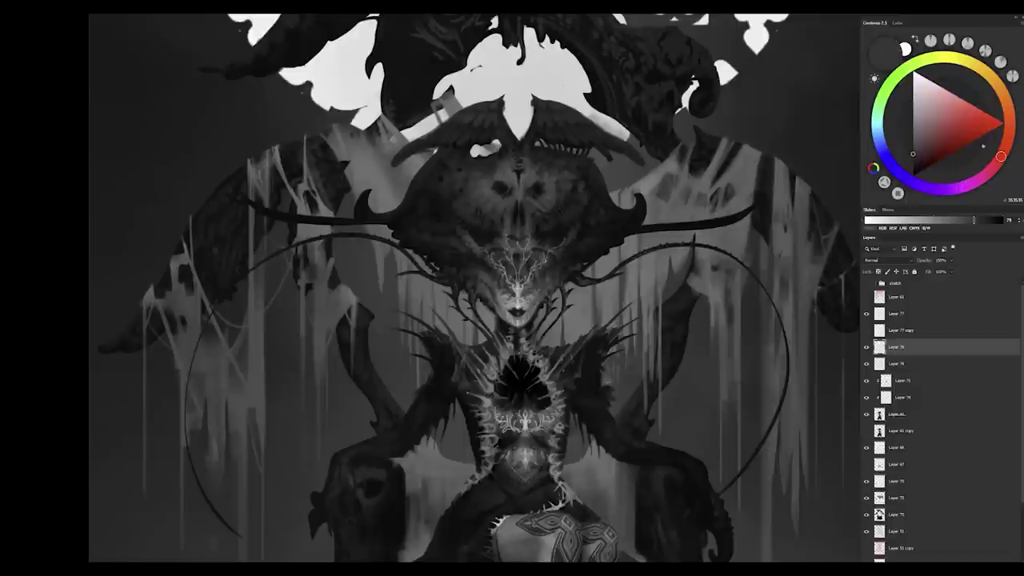
left_click(491, 187, "alt")
mouse_move(588, 177)
left_mouse_down()
mouse_move(606, 138)
mouse_move(587, 210)
left_mouse_up()
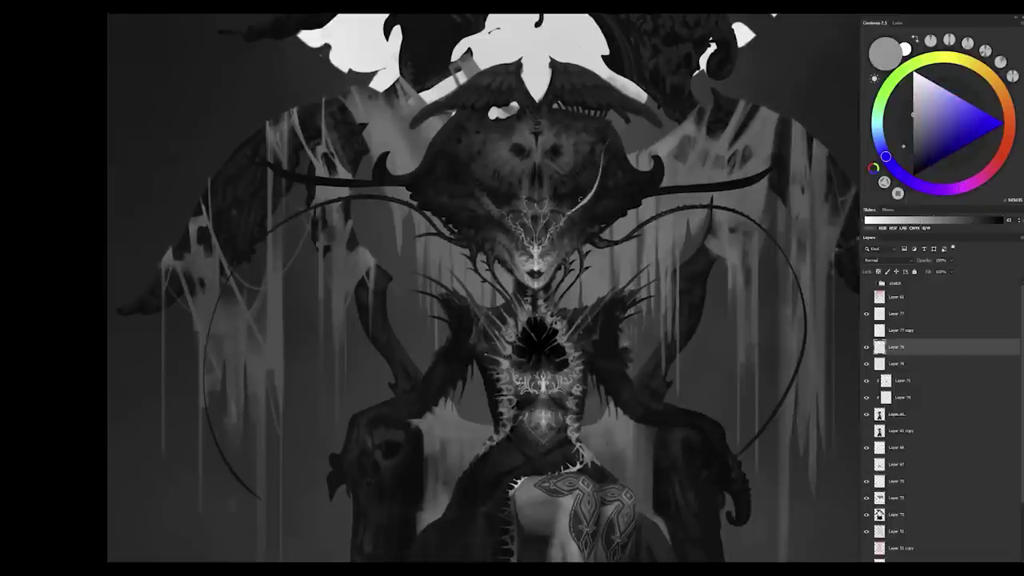
Step: Darken the new pale tendril by lowering its lightness with a Hue/Saturation adjustment
key("ctrl+0")
key("ctrl+u")
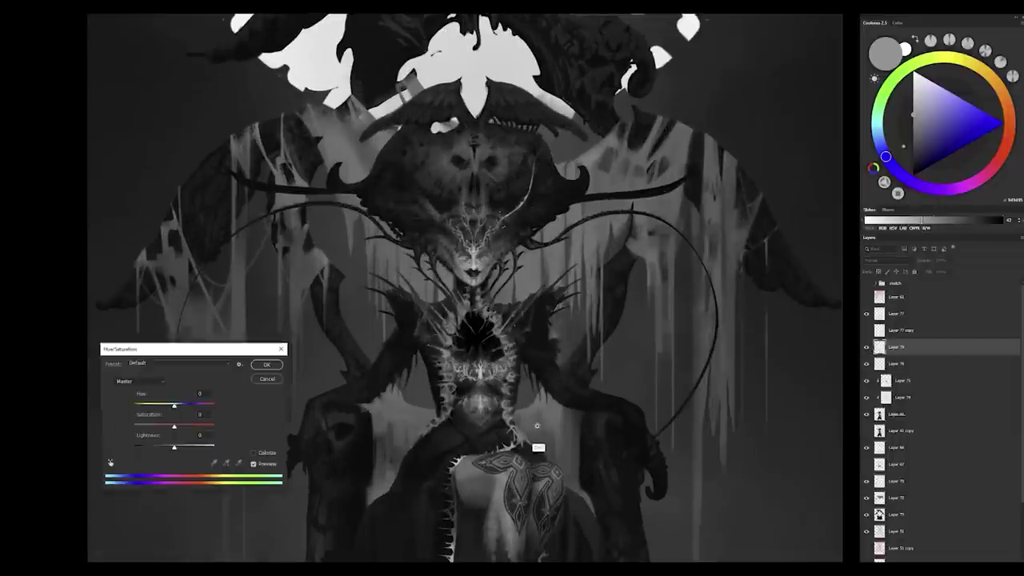
left_click_drag(174, 448, 160, 449)
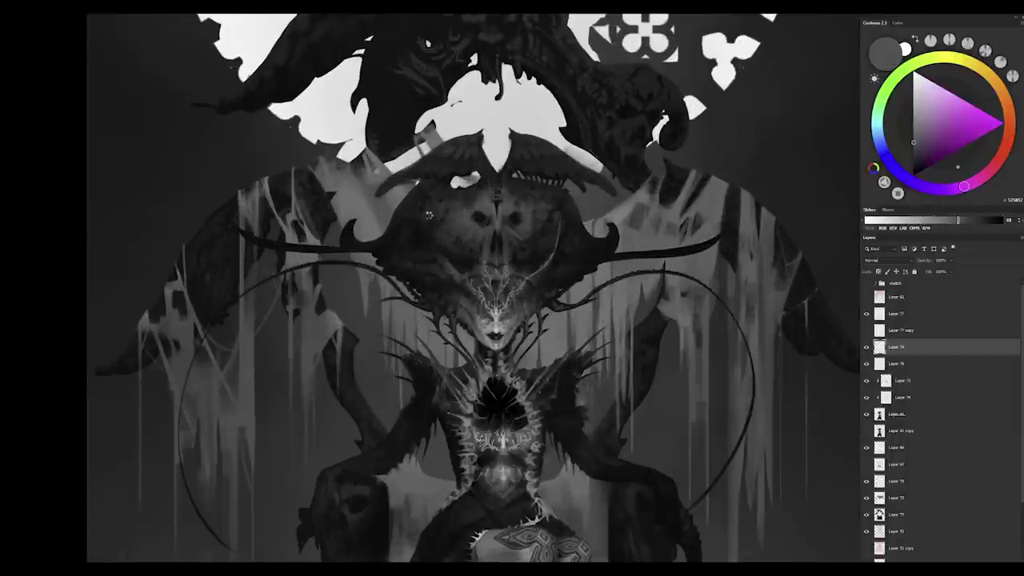
Step: Paint a matching pale tendril on the other side of the headpiece and thinner branches rising from the forehead ornament
key("h")
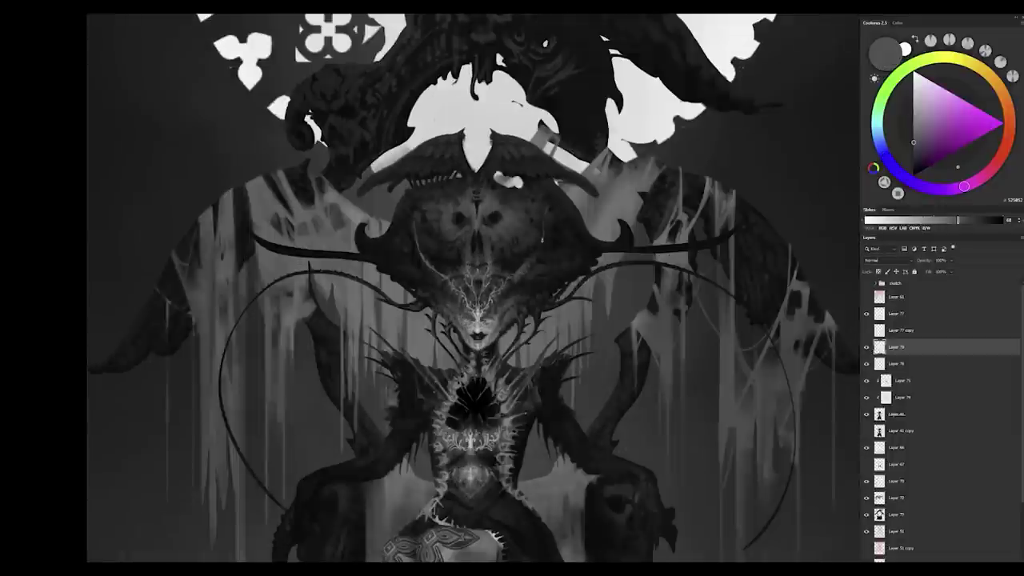
key("Escape")
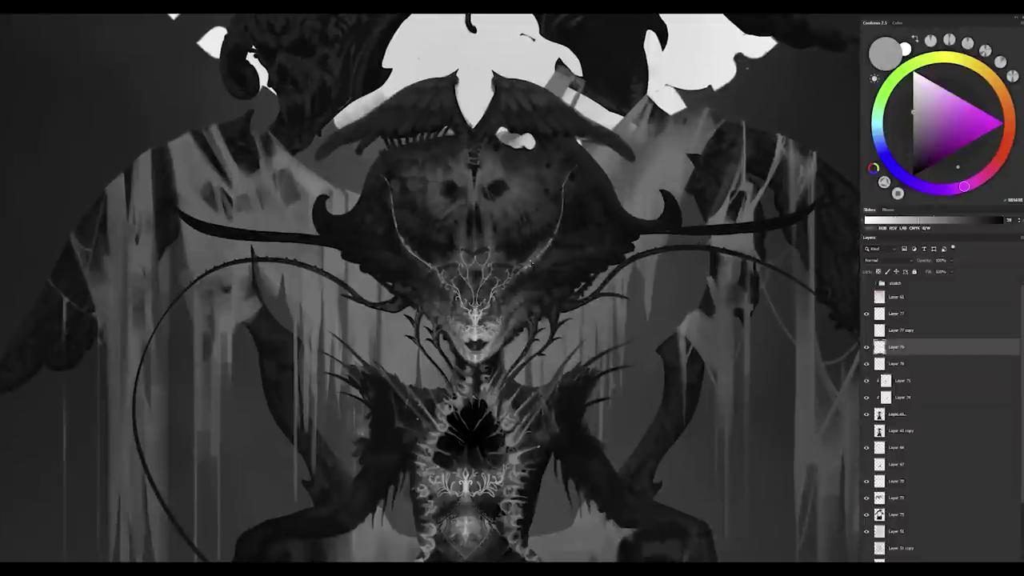
left_click_drag(450, 203, 459, 244)
scroll(554, 231, "up", 1)
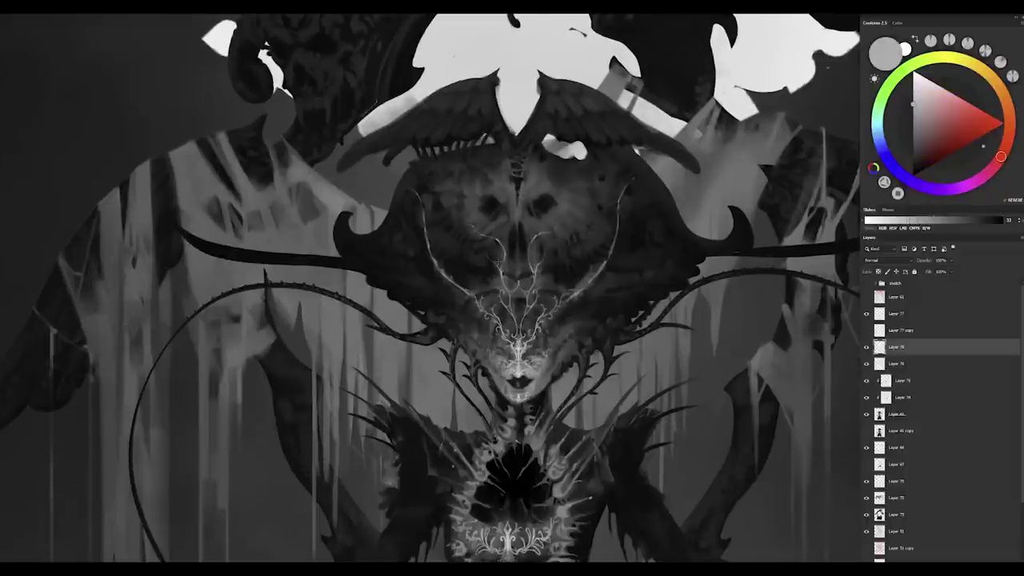
scroll(560, 360, "down", 3)
scroll(560, 360, "up", 2)
Step: Shade the tendrils with a sampled dark tone on a clipped layer set to Multiply
left_click(561, 364, "alt")
key("shift+alt+m")
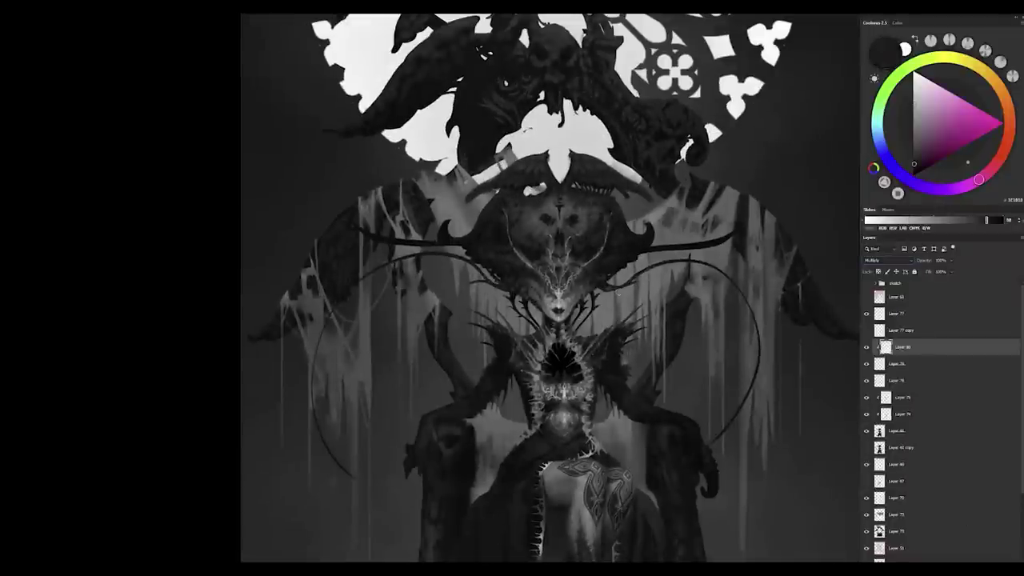
scroll(603, 349, "down", 2)
key("ctrl+plus")
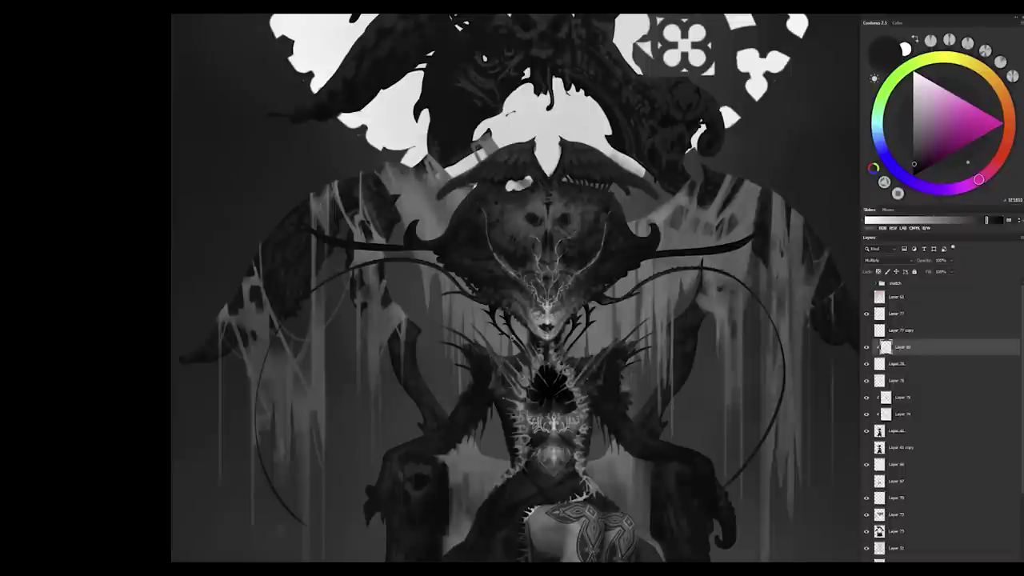
scroll(515, 287, "down", 3)
scroll(515, 288, "up", 3)
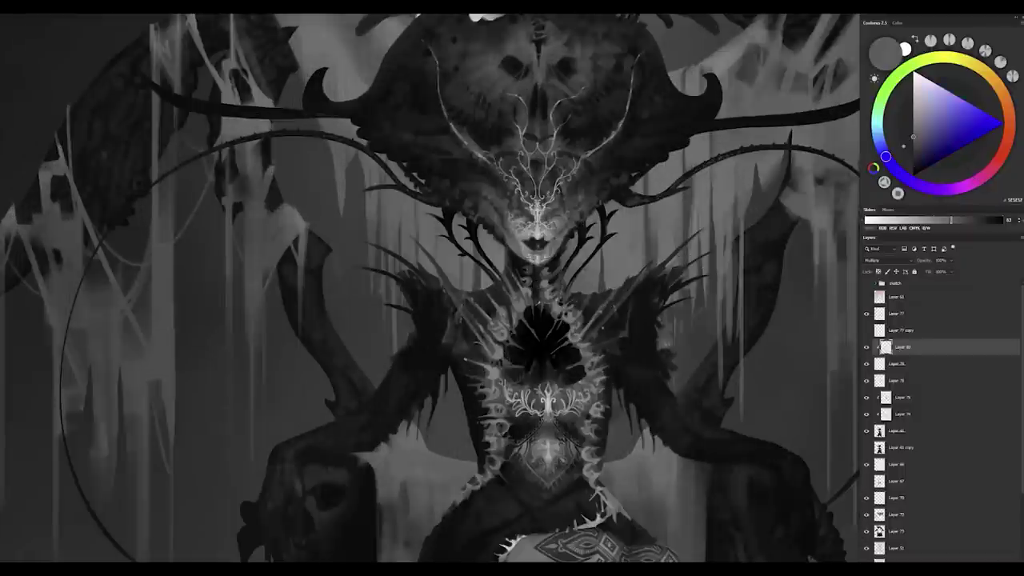
Step: Add a new normal layer above the clipped shading and select the tendril layer beneath it
key("ctrl+shift+alt+n")
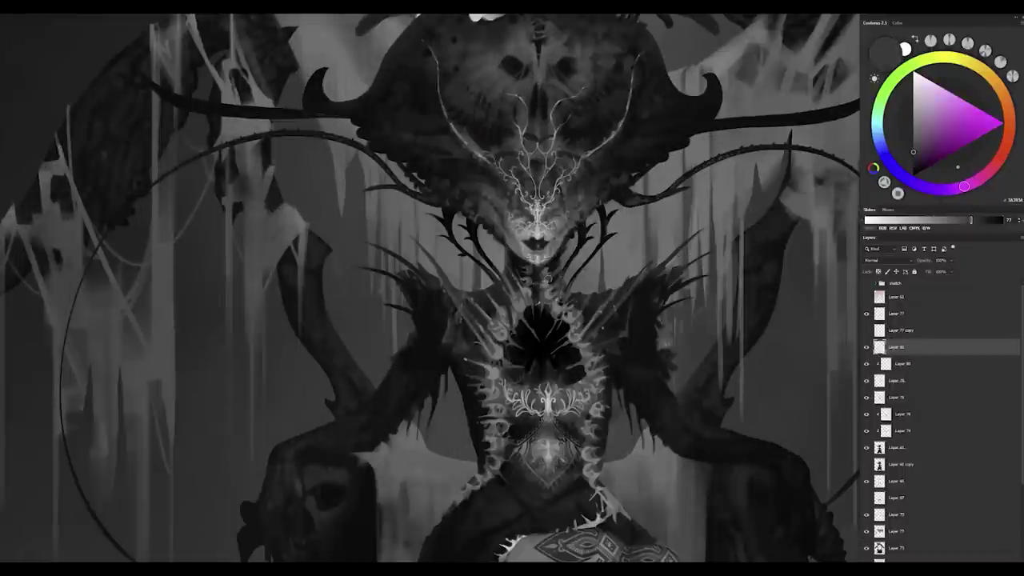
key("alt+bracketleft")
key("alt+bracketleft")
scroll(613, 428, "down", 3)
scroll(612, 427, "up", 2)
scroll(612, 428, "down", 2)
scroll(613, 428, "up", 3)
scroll(613, 428, "up", 1)
scroll(560, 416, "down", 2)
scroll(523, 410, "up", 1)
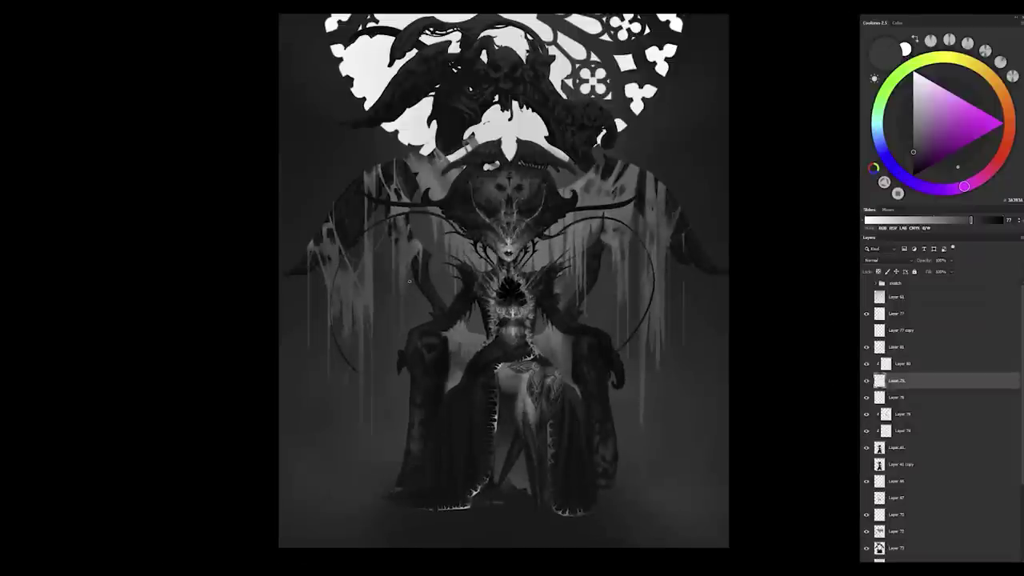
Step: Remove the extra layer above the clipped Multiply shading and reduce the shading layer's opacity
mouse_move(866, 313)
left_mouse_down()
mouse_move(865, 367)
mouse_move(865, 314)
left_mouse_up()
key("alt+bracketleft")
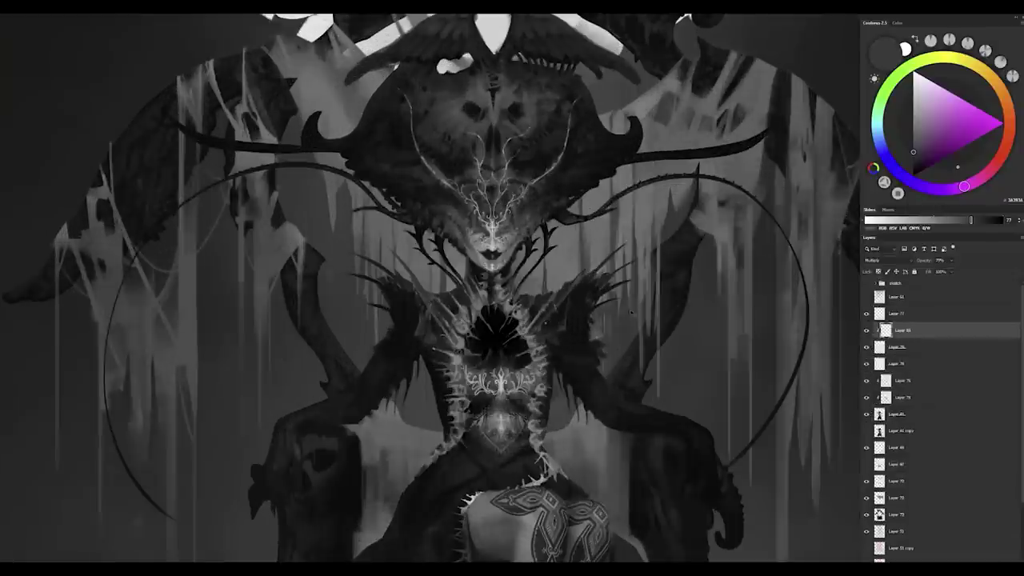
key("alt+bracketright")
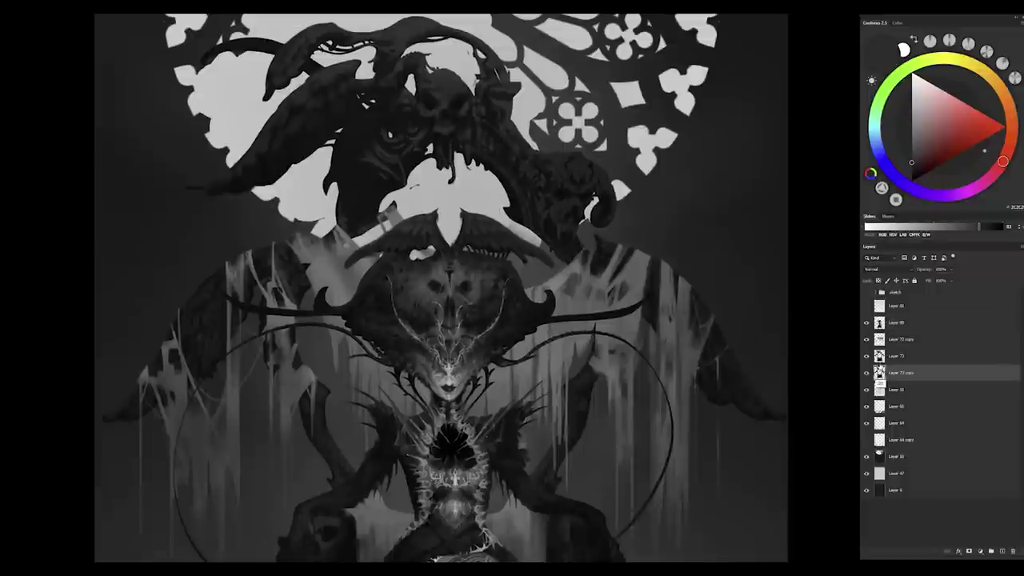
Step: Hide the duplicate of the throne creature layer and select the original for painting
key("ctrl+equal")
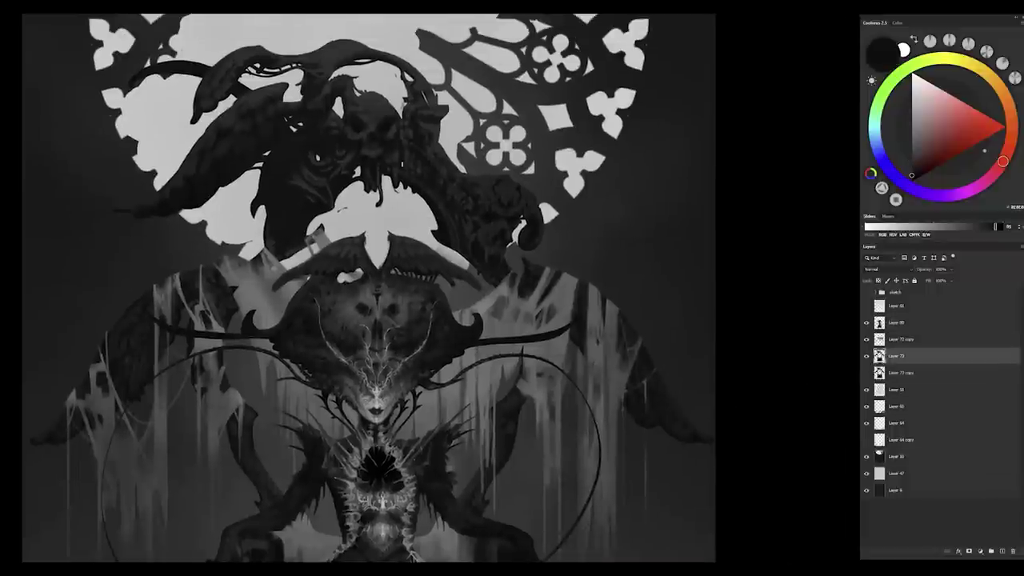
key("ctrl+equal")
left_click(887, 322)
left_click(895, 455)
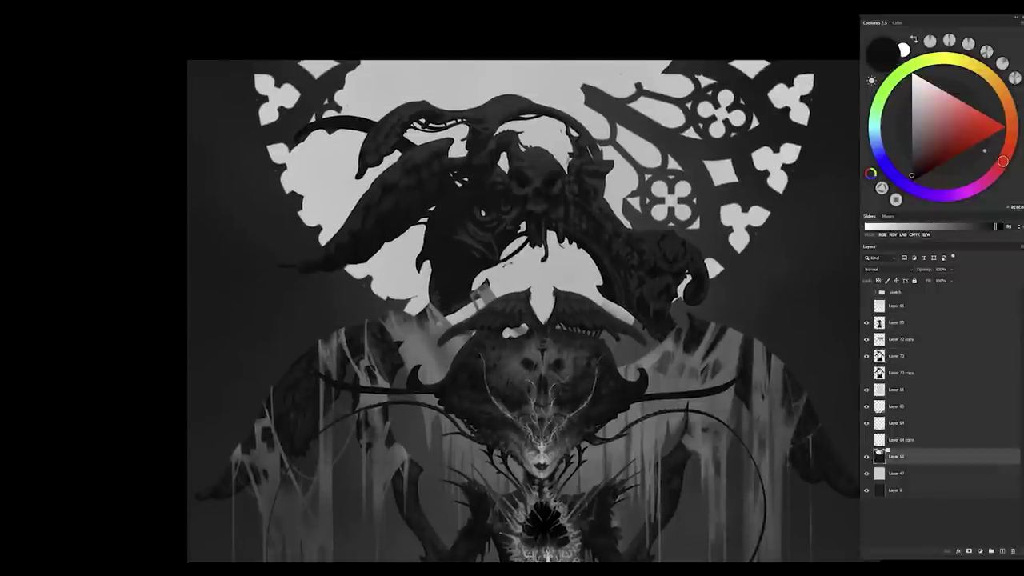
left_click(895, 356)
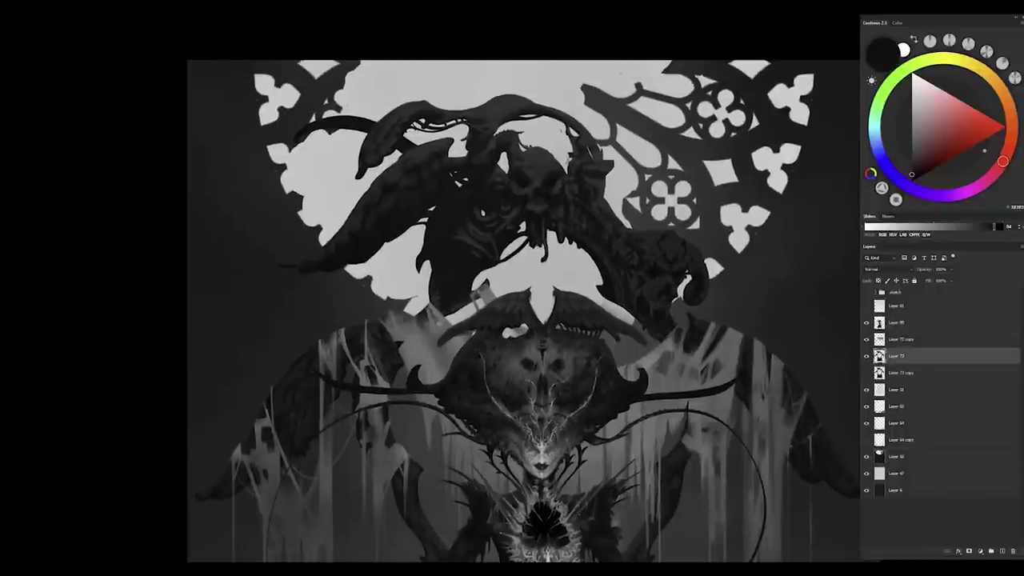
Step: Paint thin dark strands hanging from the creature's jaw inside the arch above the headpiece
right_click(523, 178)
key("Escape")
key("Tab")
key("Tab")
left_click_drag(529, 279, 501, 312)
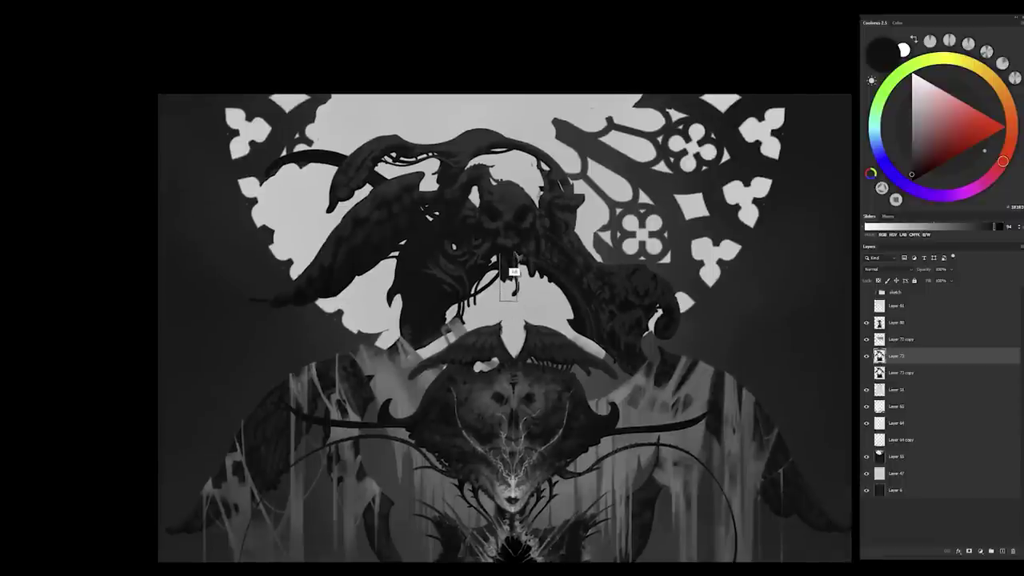
Step: Fill a dark rectangular block and two thin bars beneath the central skull using rectangular selections
mouse_move(513, 271)
left_mouse_down()
mouse_move(518, 320)
mouse_move(531, 272)
mouse_move(502, 340)
mouse_move(560, 350)
left_mouse_up()
scroll(527, 358, "up", 1)
scroll(527, 340, "up", 1)
scroll(522, 302, "up", 2)
scroll(532, 320, "up", 2)
left_click_drag(476, 328, 566, 331)
key("ctrl+d")
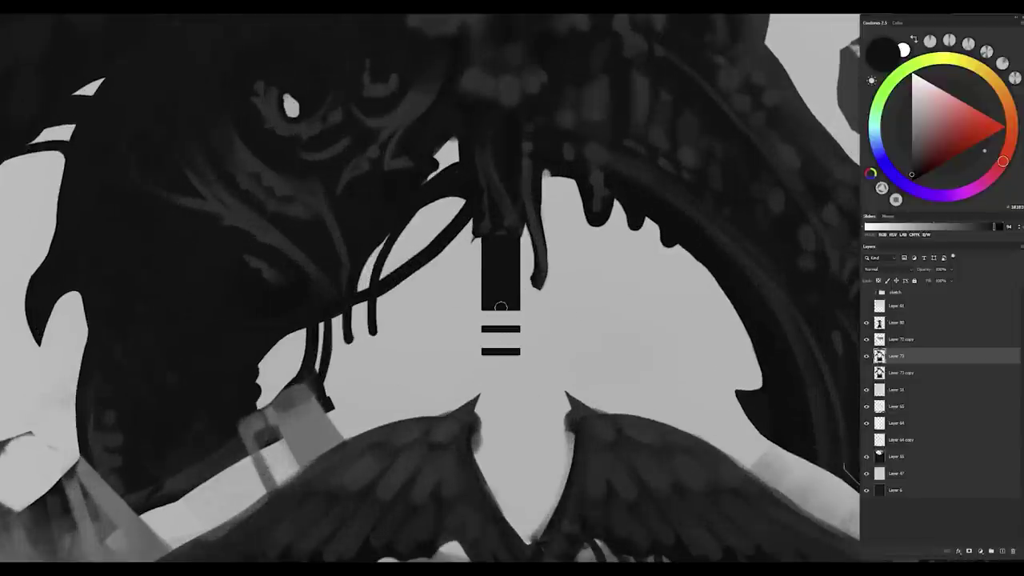
Step: Join the block and bars with a central shaft and carve them into a pointed, vertebra-like pendant
left_click_drag(494, 310, 500, 376)
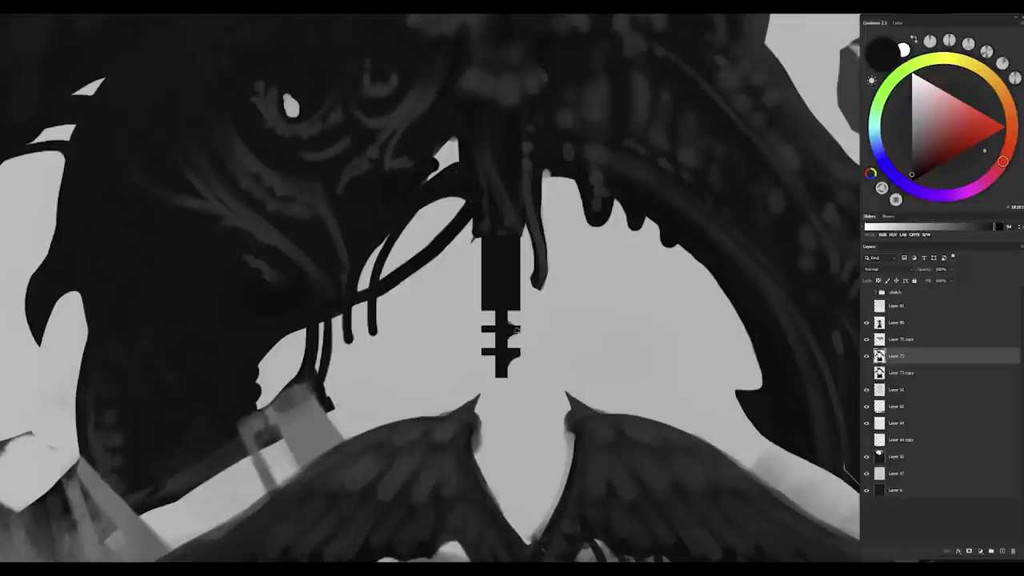
left_click_drag(522, 338, 494, 328)
left_click_drag(511, 364, 494, 377)
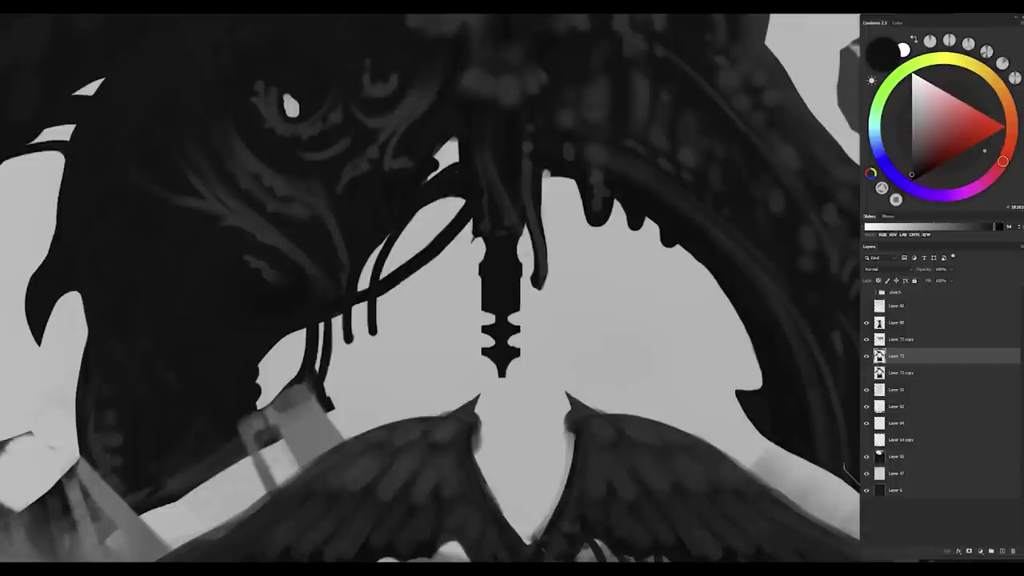
key("ctrl+minus")
key("ctrl+minus")
key("ctrl+minus")
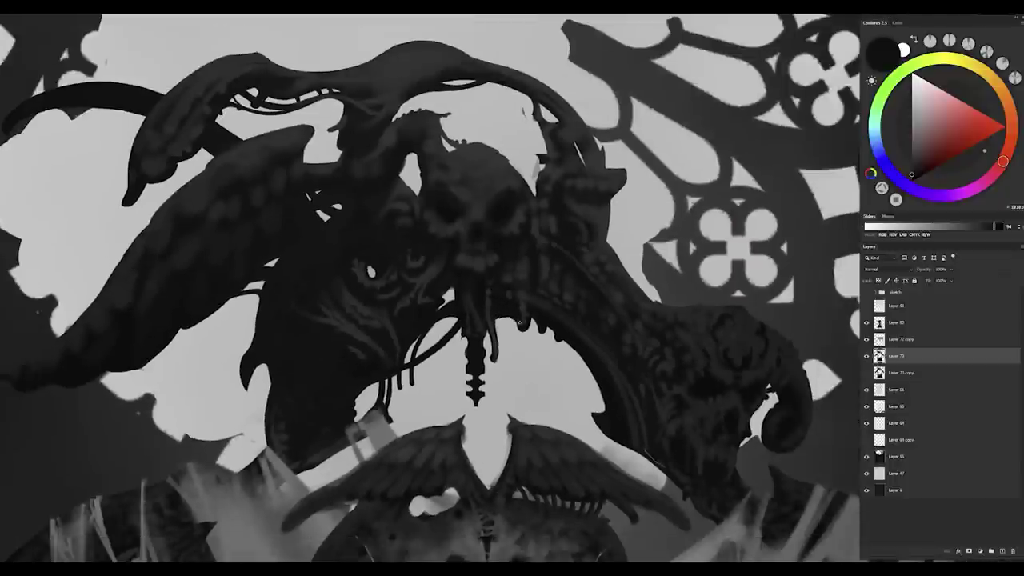
Step: Paint thin drooping strands with short hanging crosspieces along the opposite inner side of the arch
mouse_move(519, 321)
left_mouse_down()
mouse_move(491, 312)
mouse_move(483, 407)
mouse_move(485, 312)
mouse_move(479, 422)
left_mouse_up()
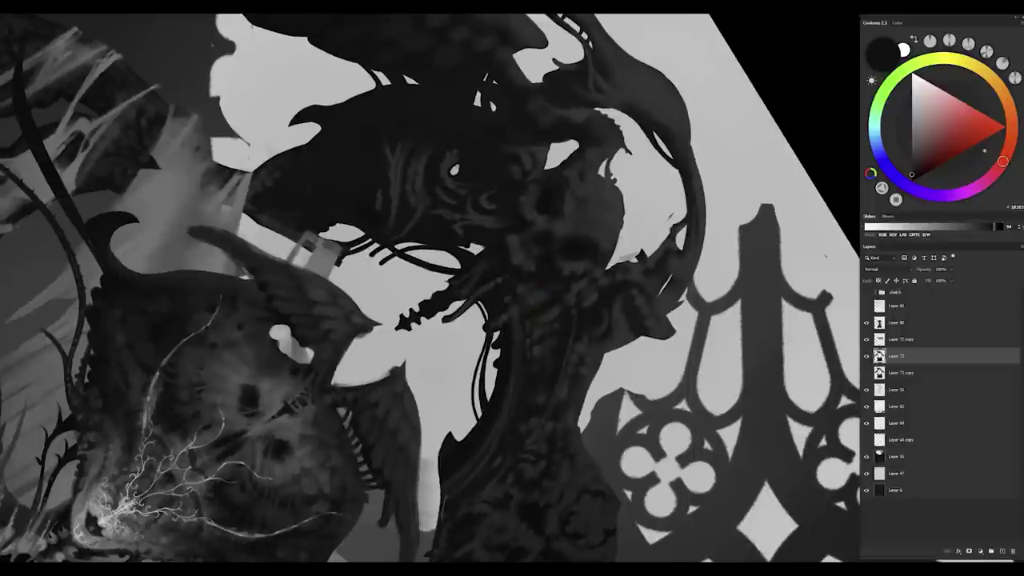
key("Escape")
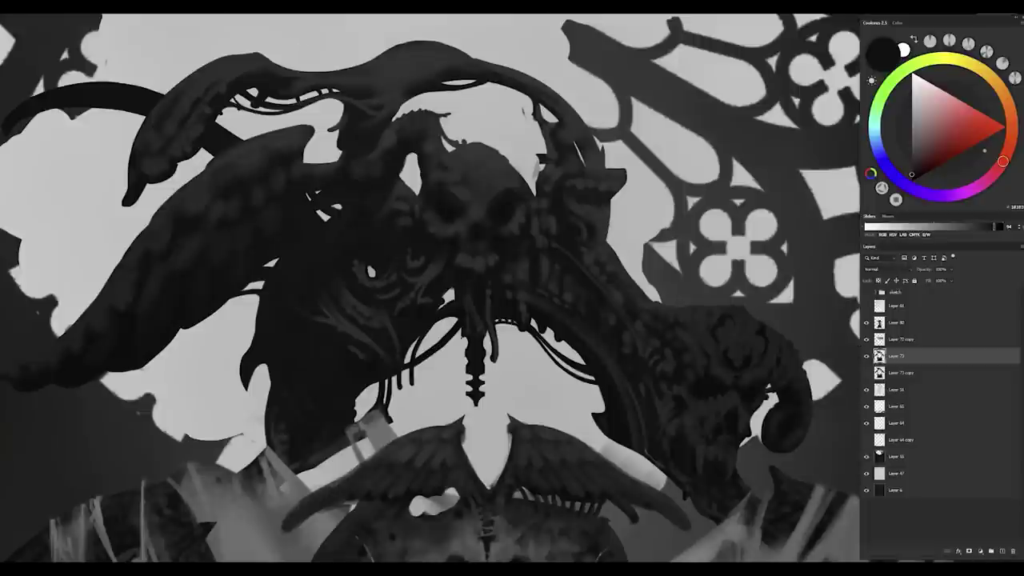
scroll(366, 260, "down", 2)
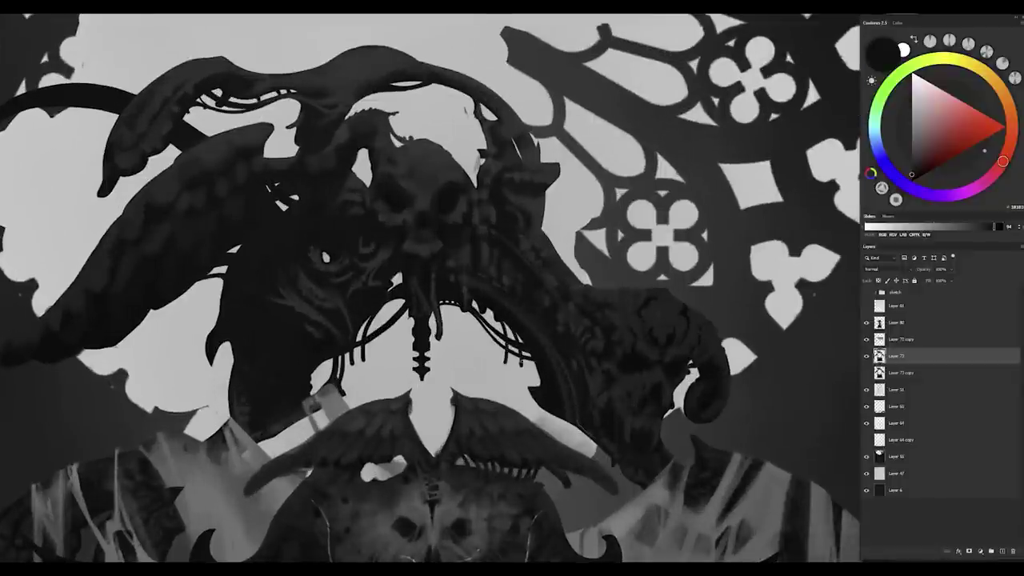
left_click_drag(506, 352, 440, 299)
key("Escape")
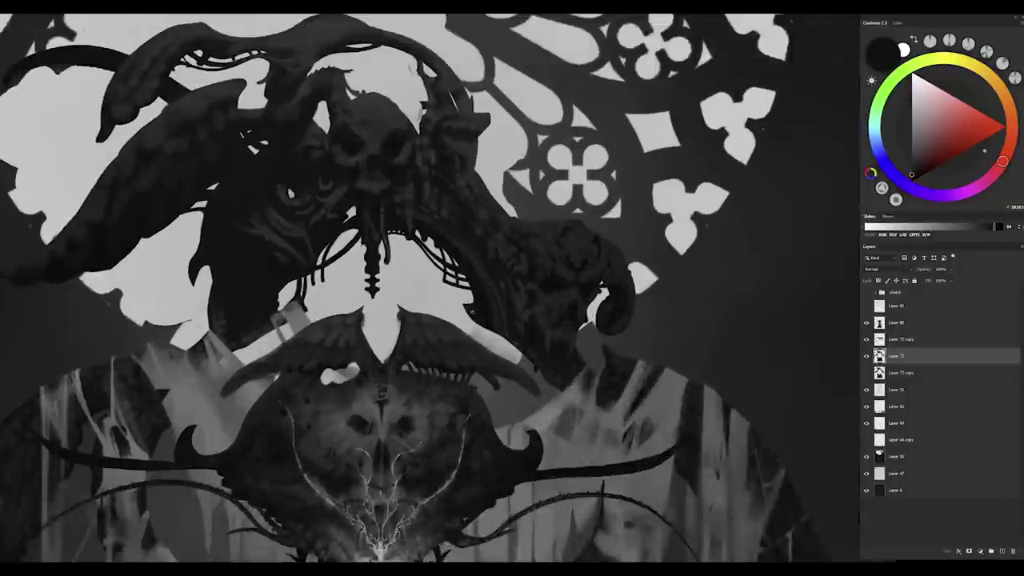
scroll(474, 318, "up", 2)
scroll(448, 308, "up", 2)
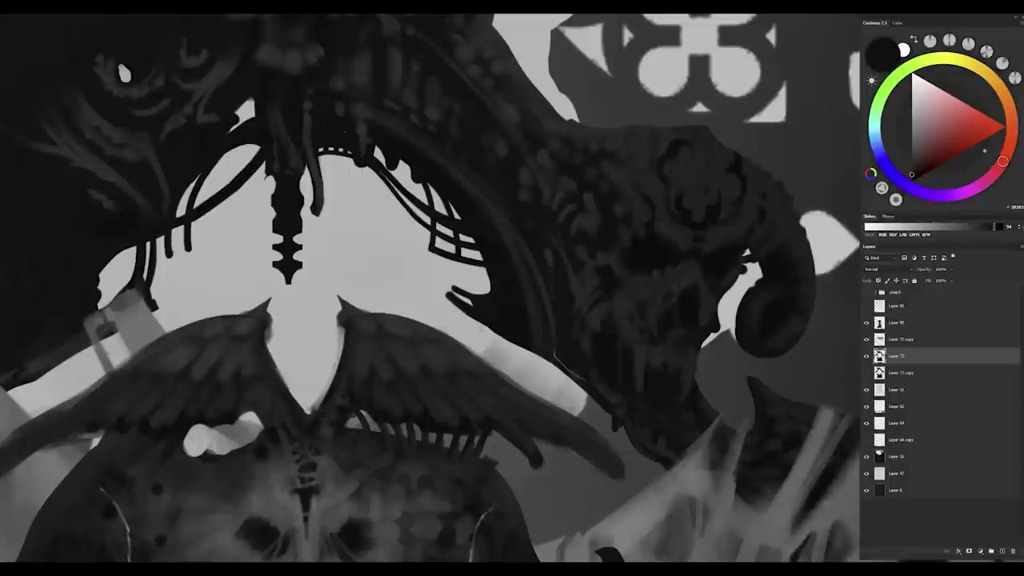
Step: Cut diamond and quatrefoil openings into the hanging pendant and paint a matching quatrefoil ornament at the arch's inner edge
scroll(464, 312, "down", 1)
scroll(520, 353, "up", 2)
mouse_move(560, 283)
left_mouse_down()
mouse_move(552, 328)
mouse_move(570, 309)
mouse_move(559, 318)
mouse_move(560, 304)
left_mouse_up()
scroll(544, 328, "up", 1)
mouse_move(562, 345)
left_mouse_down()
mouse_move(411, 293)
mouse_move(424, 328)
left_mouse_up()
scroll(425, 365, "down", 2)
scroll(447, 293, "up", 1)
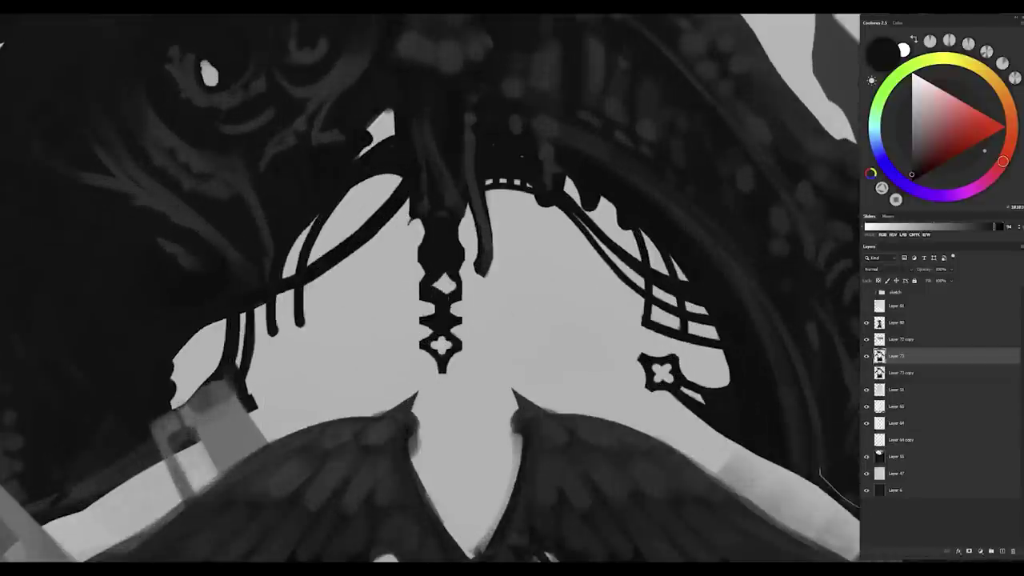
Step: Paint thin curled dark tendrils around the gap along the beast's outer edge, below the wing
scroll(445, 310, "down", 4)
scroll(447, 295, "down", 5)
scroll(454, 304, "up", 5)
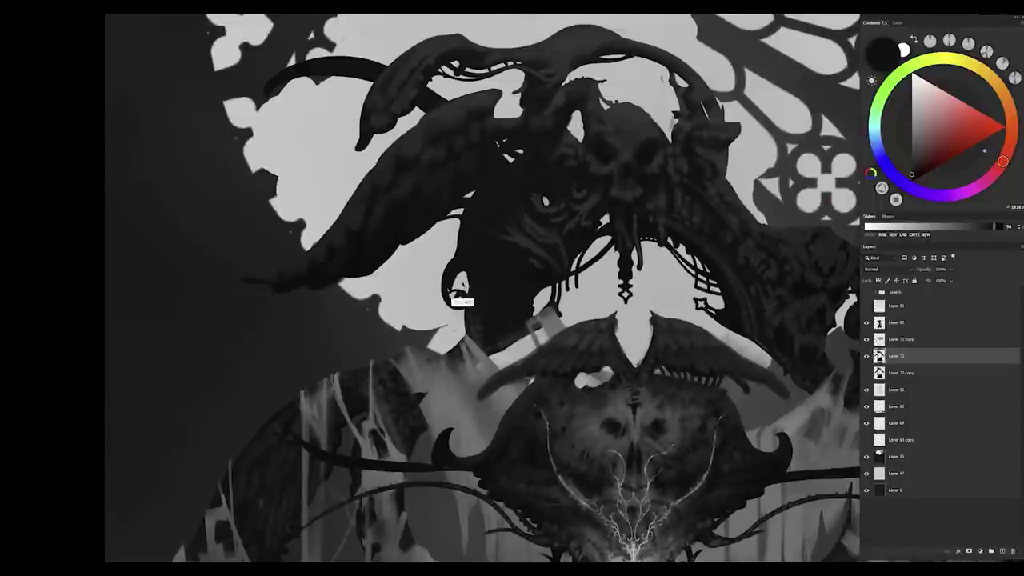
left_click_drag(456, 286, 454, 299)
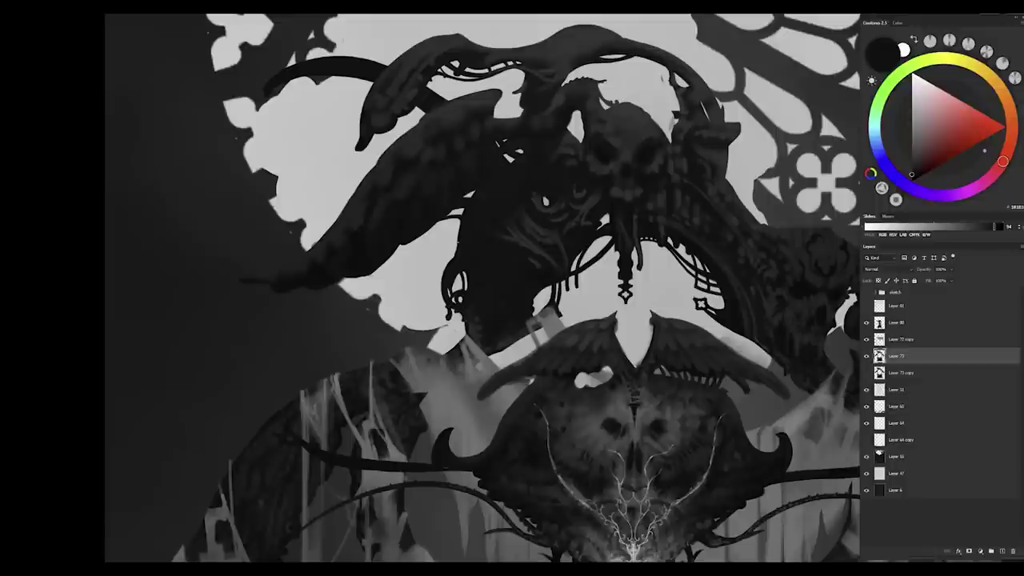
scroll(654, 314, "up", 2)
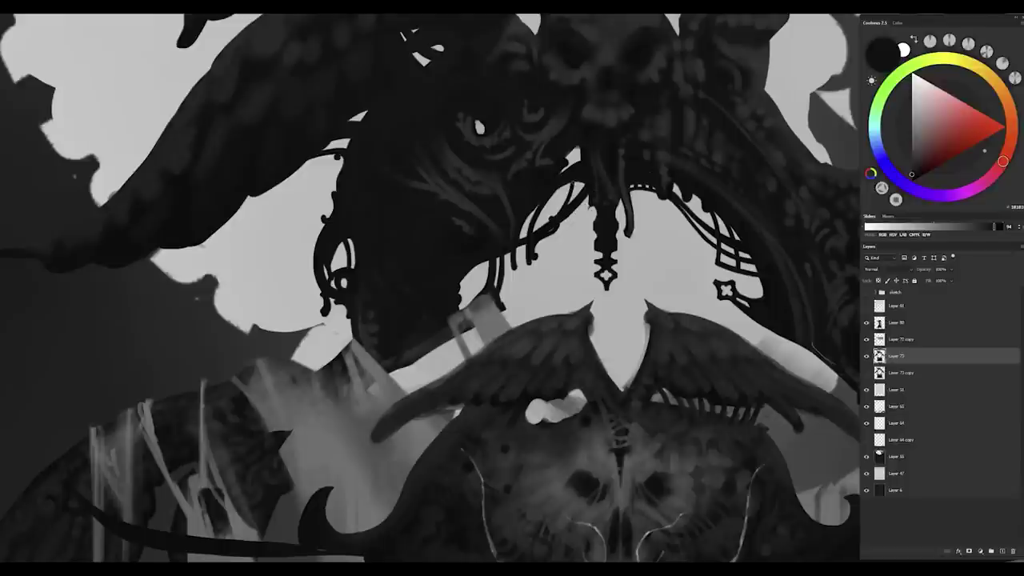
Step: Add small hooks and short drips along both inner sides of the arch, and open a light gap beside the quatrefoil ornament
scroll(564, 240, "down", 2)
scroll(564, 248, "down", 2)
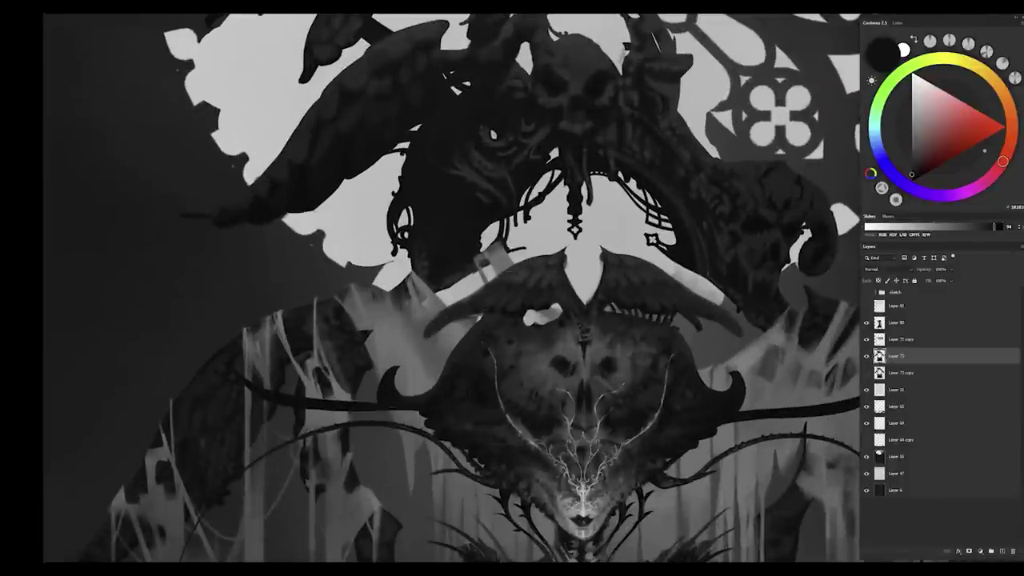
scroll(518, 254, "up", 3)
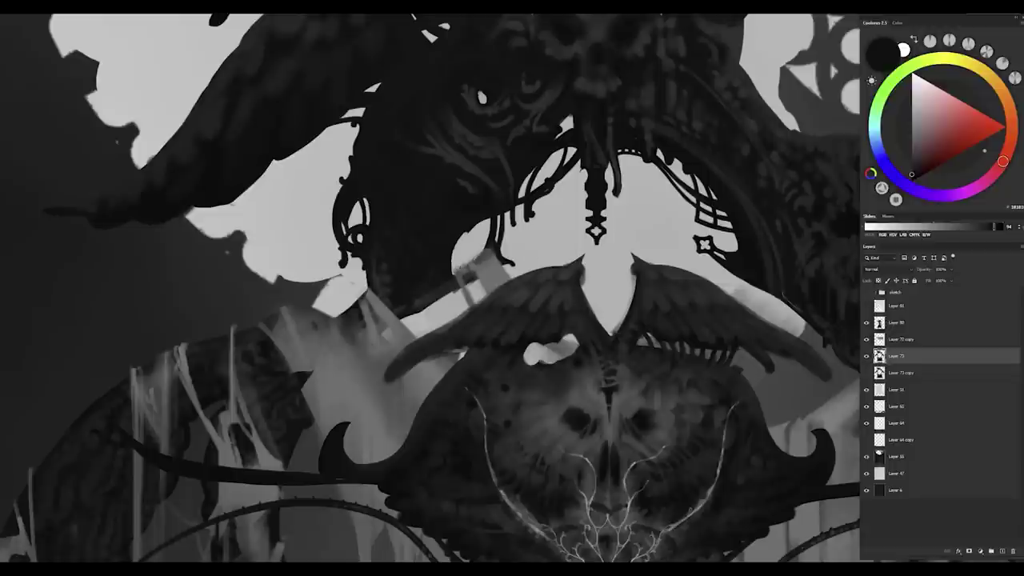
scroll(490, 206, "down", 5)
scroll(490, 205, "up", 4)
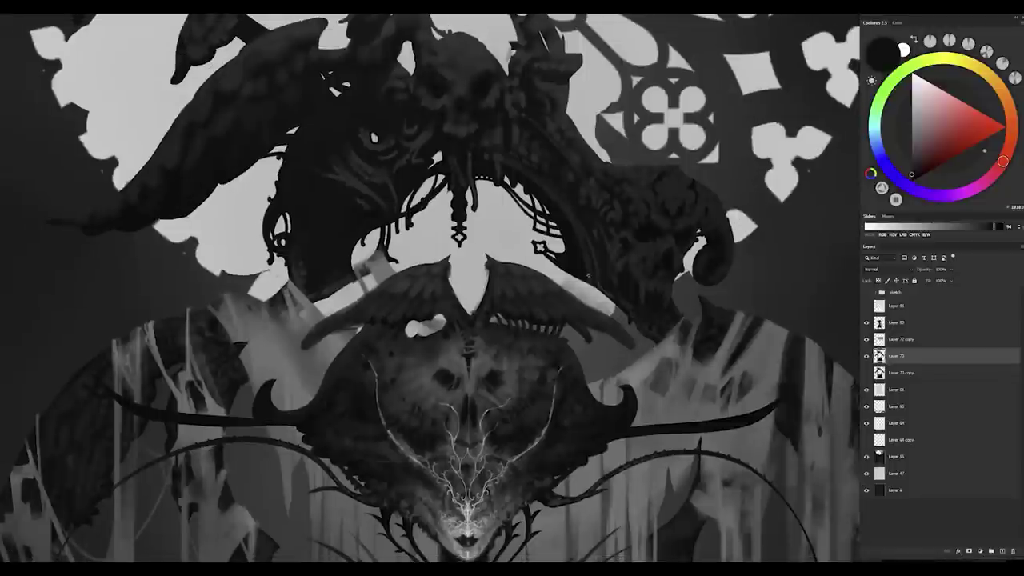
scroll(592, 272, "up", 2)
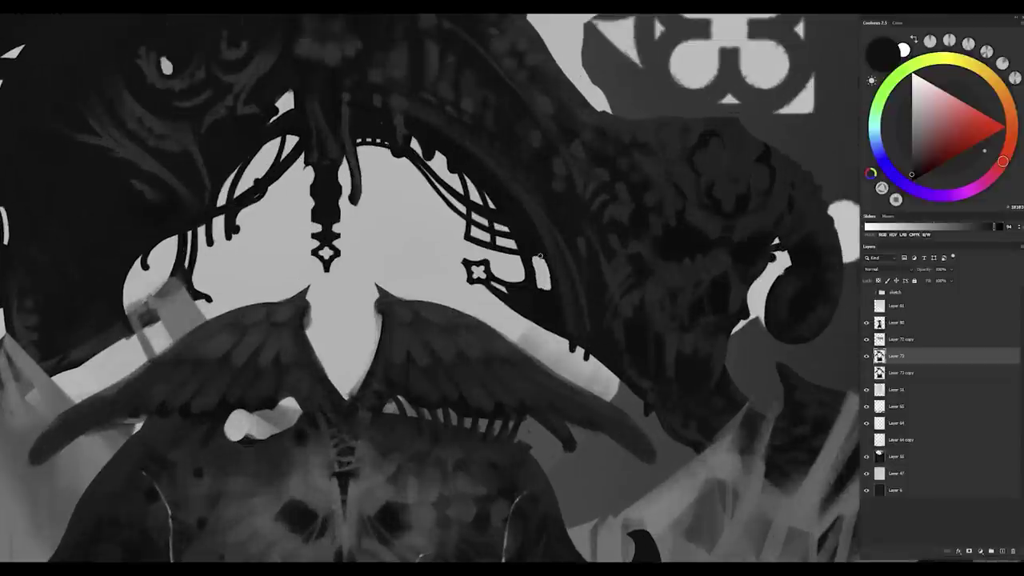
scroll(550, 284, "down", 4)
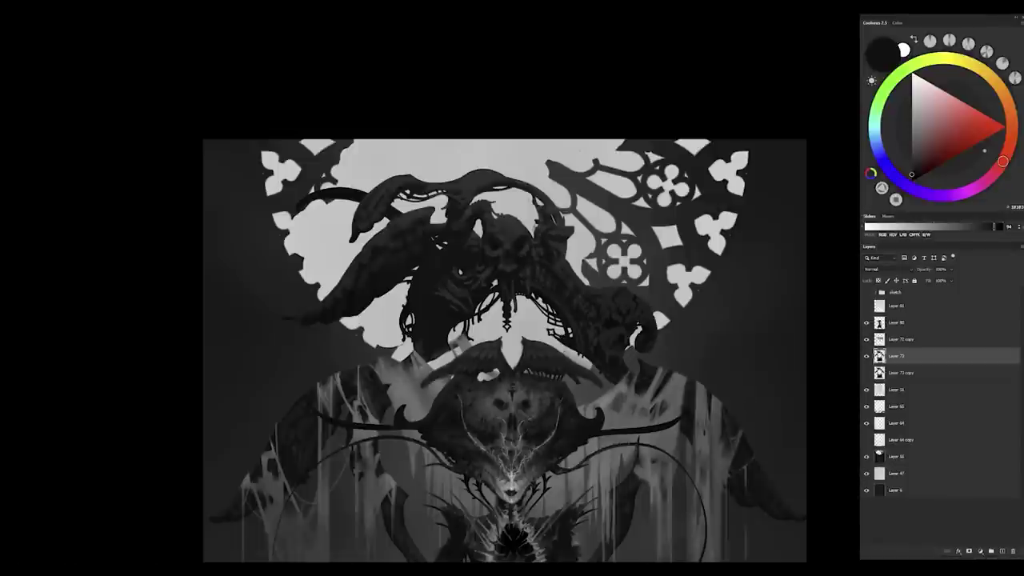
Step: Paint a curled tip beneath the ram-like horn and open a small triangular gap near the beast's lower body
scroll(602, 310, "up", 2)
scroll(604, 308, "down", 3)
scroll(445, 310, "up", 5)
scroll(550, 302, "down", 4)
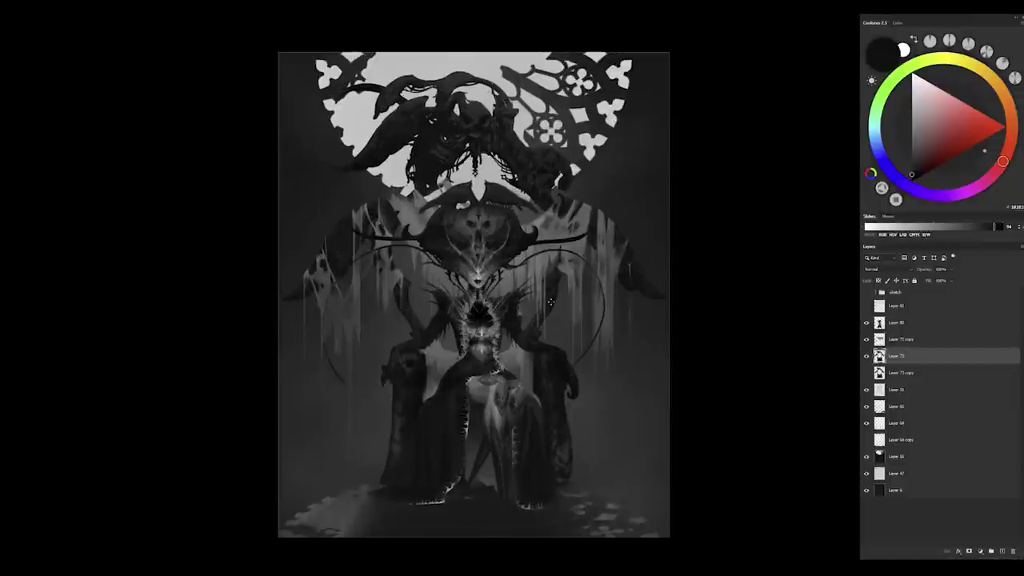
scroll(550, 301, "up", 4)
scroll(578, 216, "down", 1)
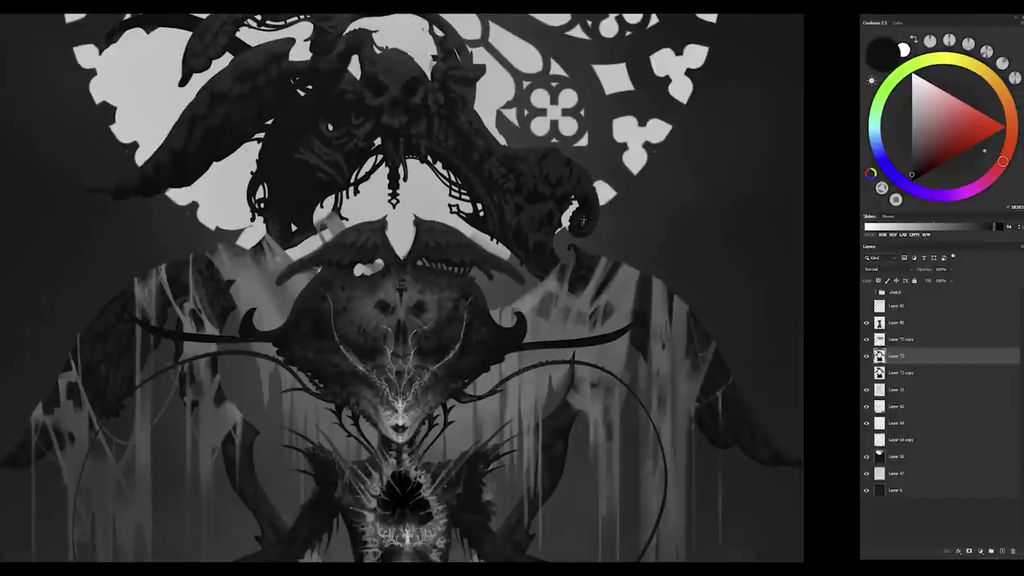
scroll(437, 241, "up", 3)
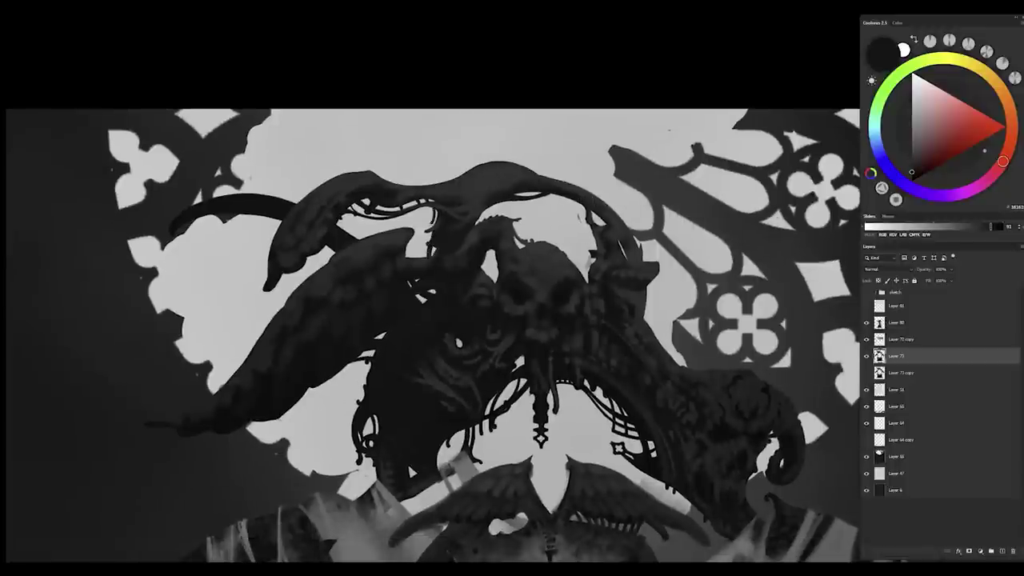
Step: Paint segmented lighter shading on the curved branch above the central skull, using greys sampled from the branch
scroll(407, 461, "down", 3)
scroll(496, 205, "up", 3)
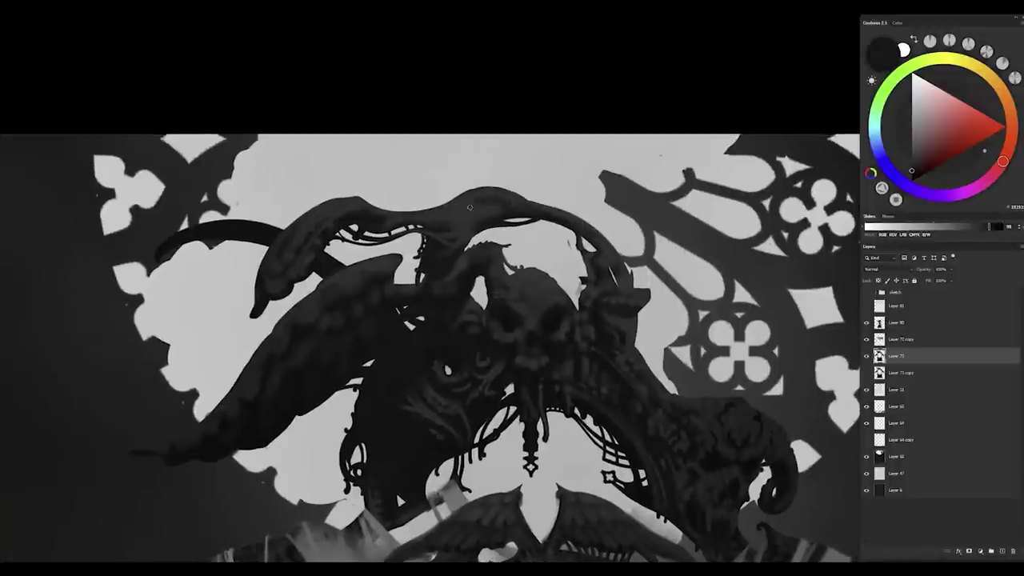
left_click(496, 205, "alt")
left_click_drag(465, 229, 511, 215)
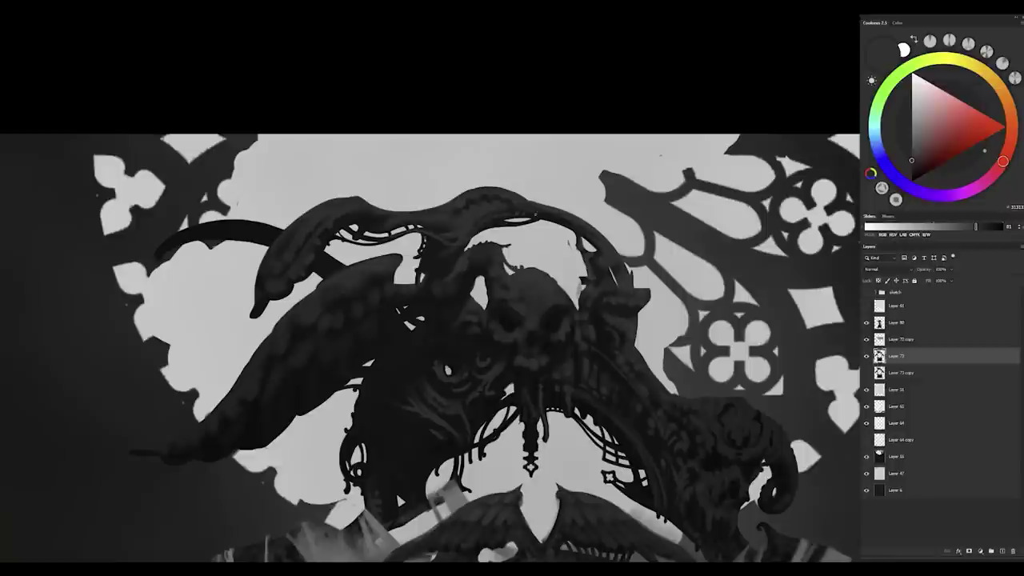
left_click(441, 223, "alt")
left_click(445, 267, "alt")
scroll(445, 268, "down", 1)
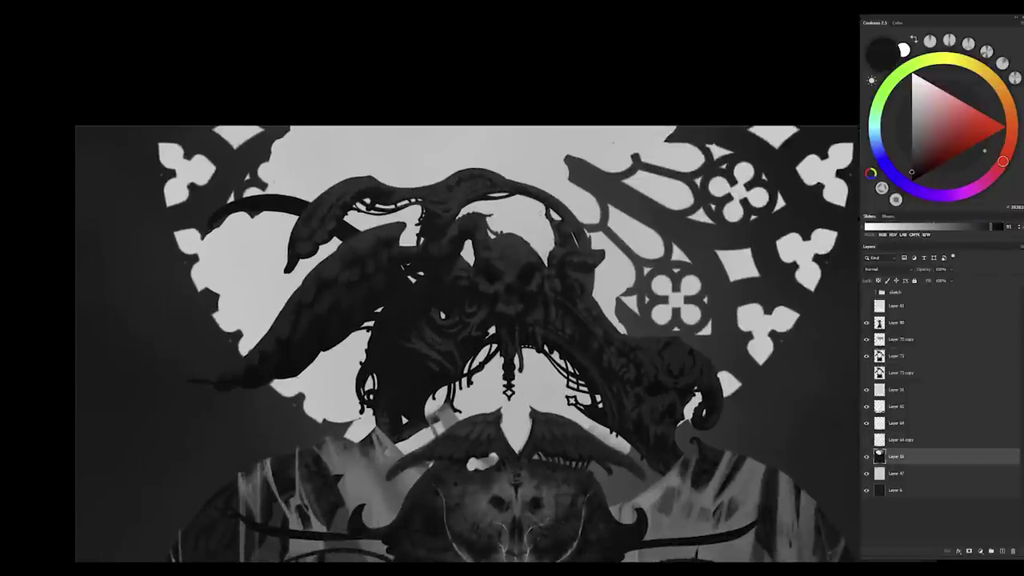
Step: Paint thin looping dark strands beneath the descending end of the top branch with sampled dark greys
scroll(531, 190, "up", 1)
left_click(531, 191, "alt")
left_click(525, 183, "alt")
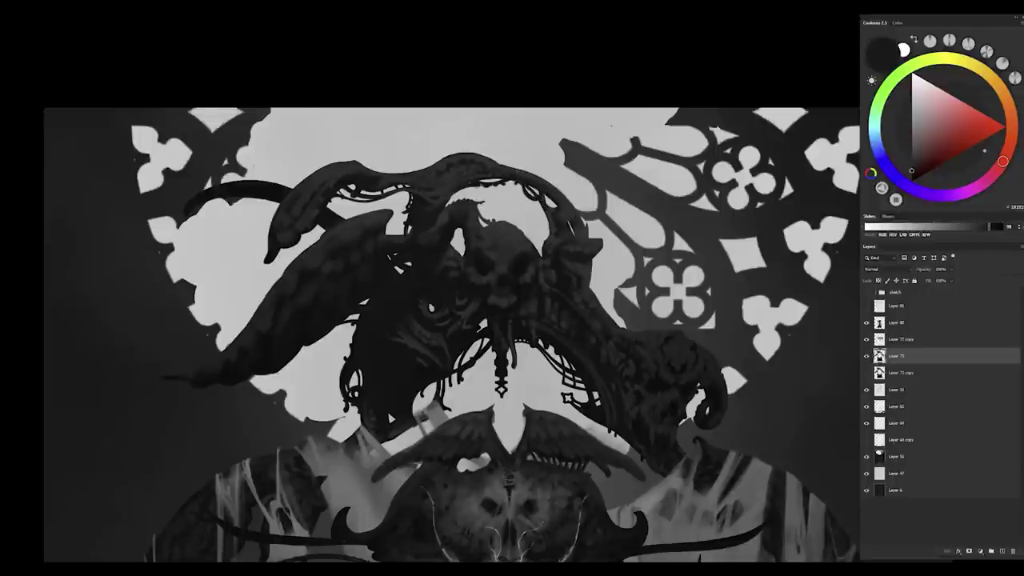
Step: Shade the carved block beside the central skull with ridged detail, using greys sampled from it
scroll(423, 332, "up", 1)
left_click(543, 262, "alt")
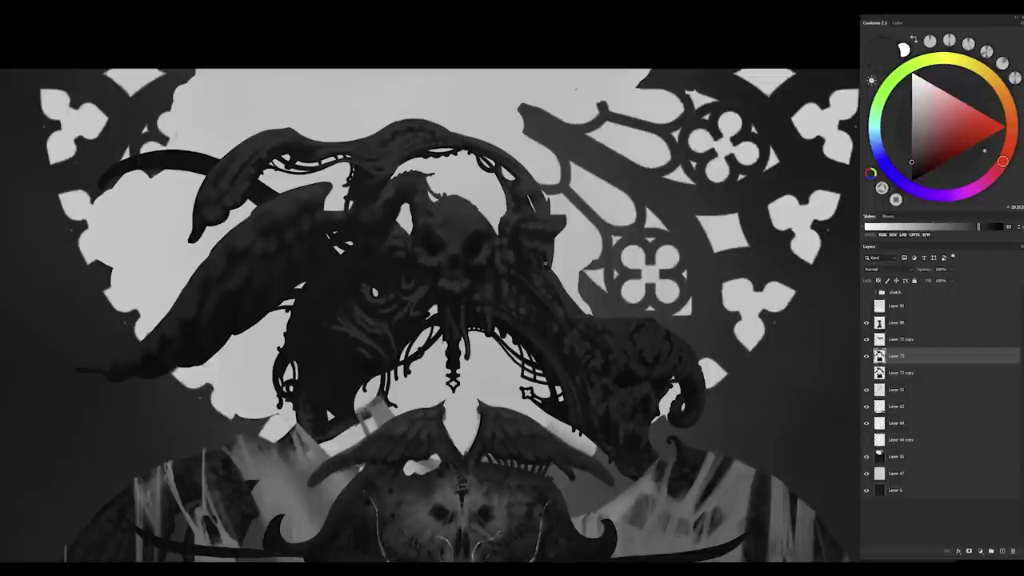
left_click(530, 237, "alt")
scroll(530, 236, "down", 1)
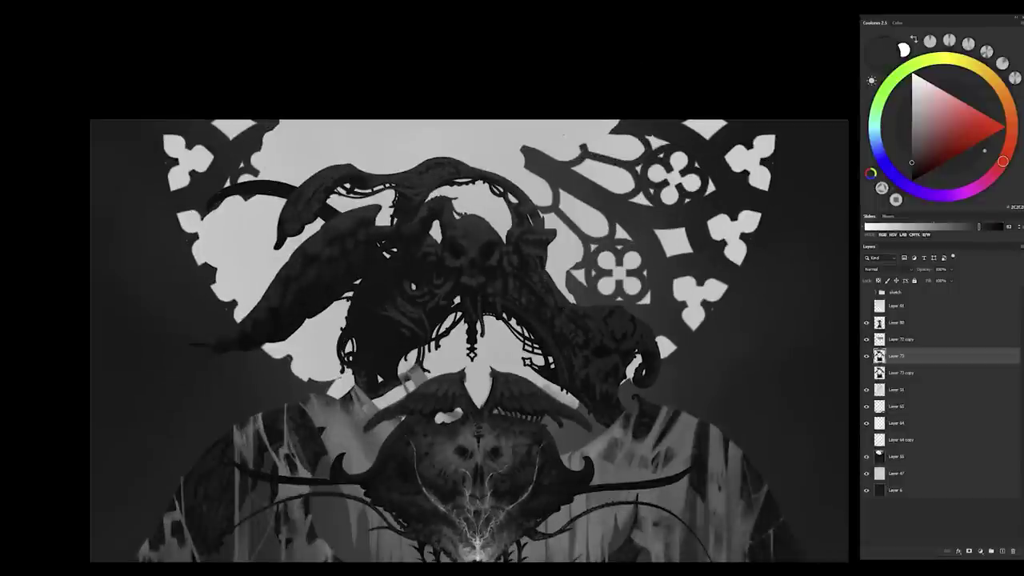
Step: Paint lighter nose and jaw detail on the lower part of the central skull, using sampled greys
scroll(464, 275, "up", 1)
left_click(466, 302, "alt")
left_click(485, 298, "alt")
left_click(478, 307, "alt")
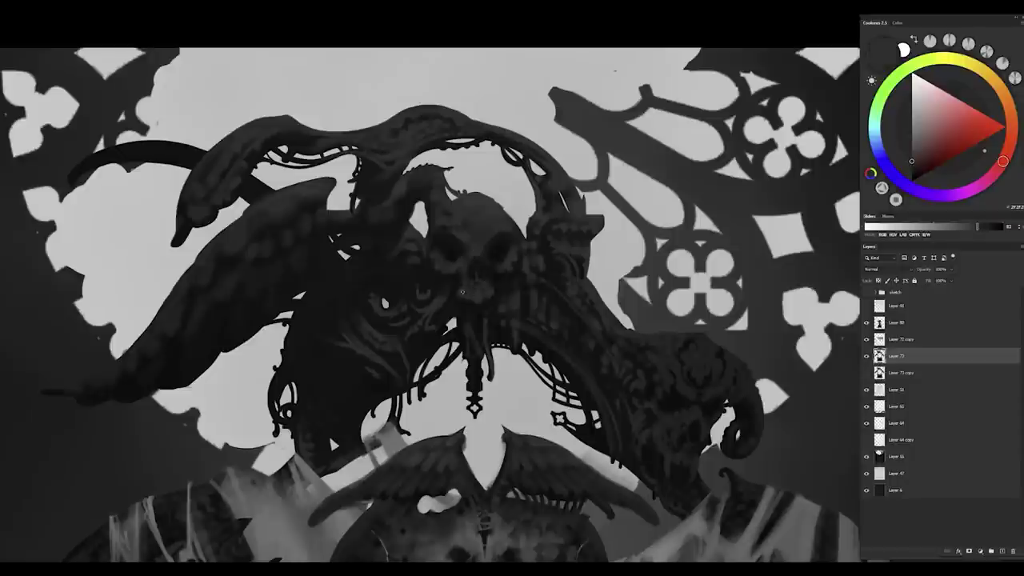
left_click(485, 312, "alt")
left_click(497, 293, "alt")
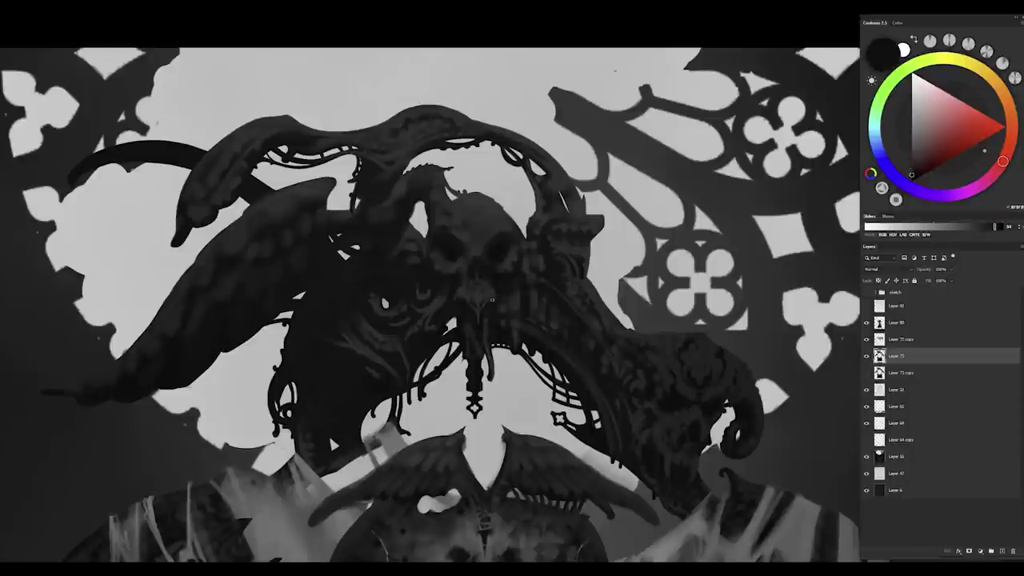
Step: Refine the central skull's brow and nose bridge with sampled light and dark greys
scroll(492, 300, "up", 2)
left_click(517, 240, "alt")
left_click(456, 275, "alt")
left_click(487, 234, "alt")
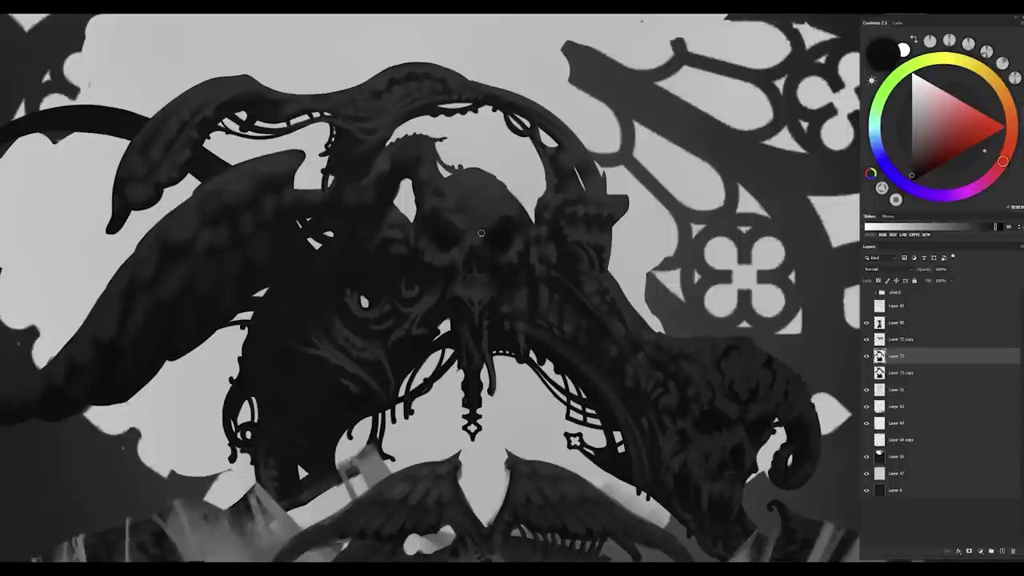
left_click(480, 227, "alt")
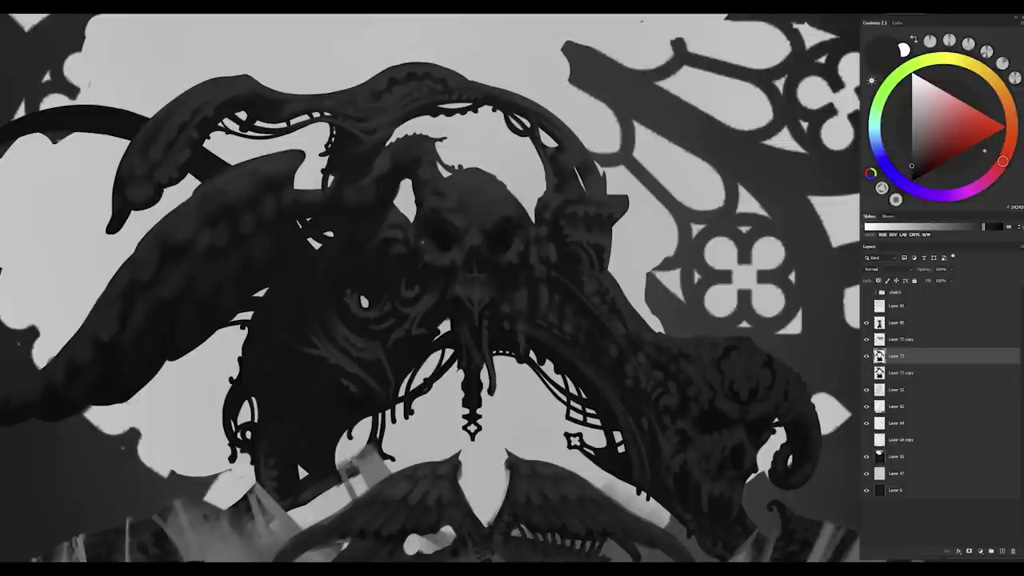
Step: Sharpen the central skull's eye sockets and paint jagged strands across its cheekbones with sampled greys
left_click(509, 256, "alt")
left_click(518, 275, "alt")
left_click(450, 274, "alt")
left_click(437, 245, "alt")
left_click(498, 260, "alt")
Step: Shade the vertebra-like pendant hanging below the central skull, using greys sampled from its shaft
key("h")
left_click_drag(498, 260, 484, 306)
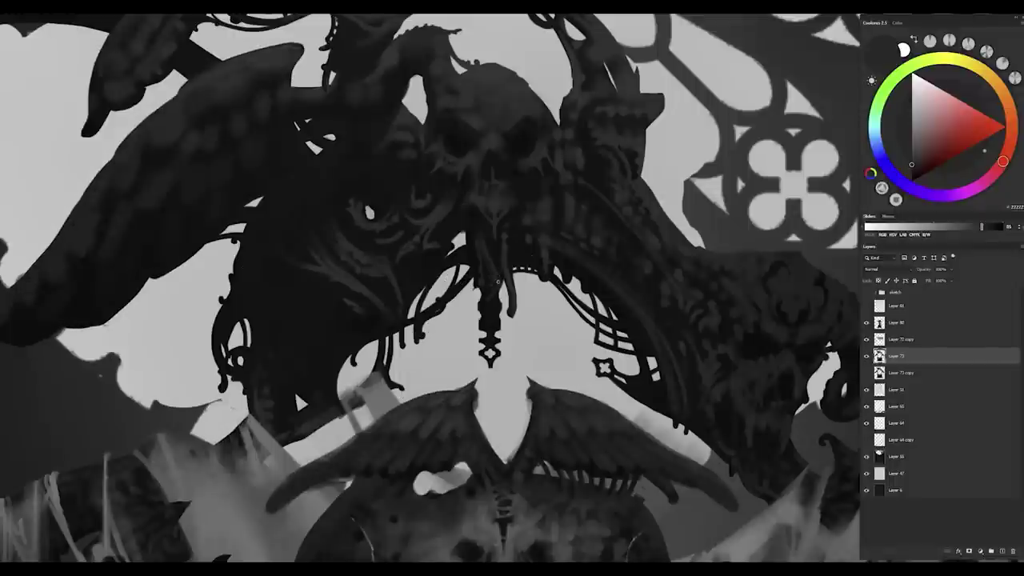
left_click(492, 311, "alt")
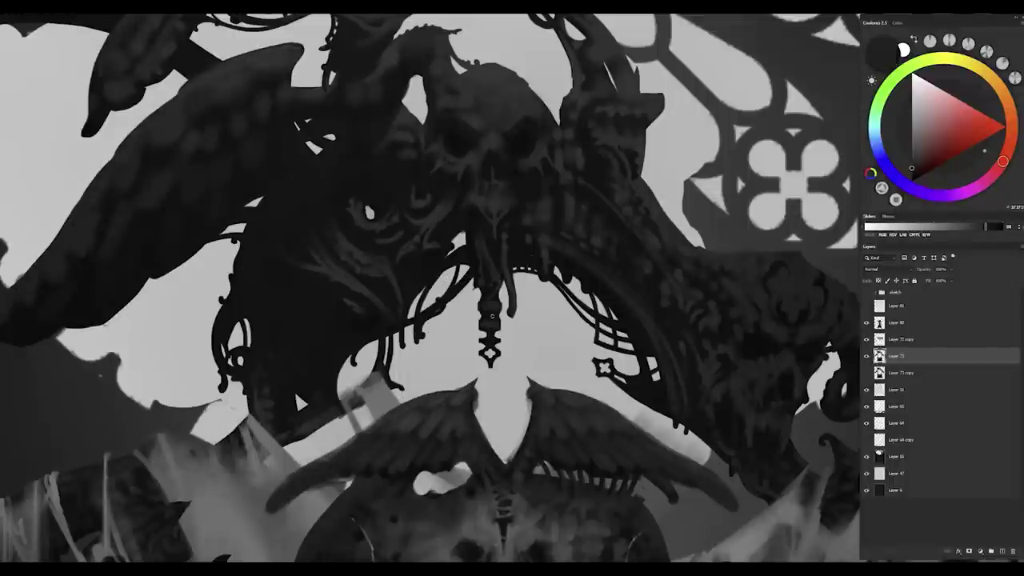
left_click(489, 344, "alt")
left_click(490, 344, "alt")
key("ctrl+0")
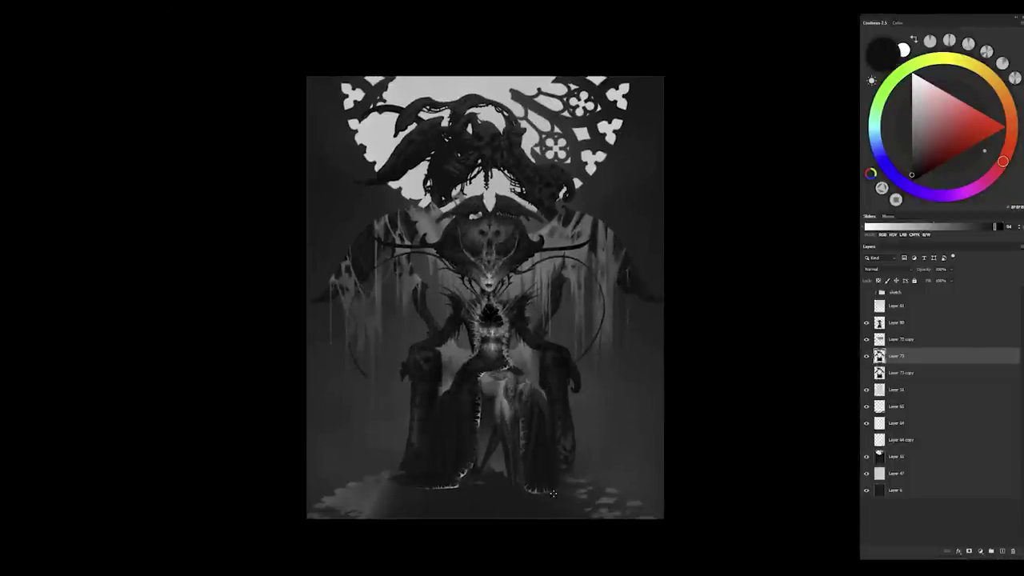
Step: Duplicate the rose window's tracery layer as a hidden backup and hide the haze layer covering the window
left_click(866, 306)
left_click(896, 455)
key("ctrl+j")
scroll(448, 144, "up", 3)
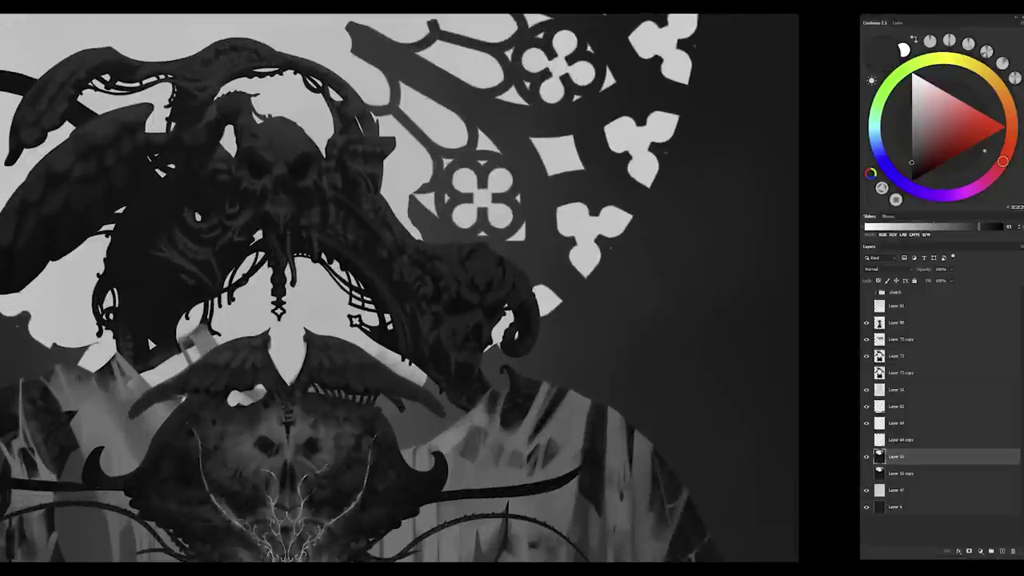
left_click(866, 423)
Step: Sample the window's dark grey and paint thin drooping strands across the lowest full trefoil opening of the tracery
left_click(564, 216, "alt")
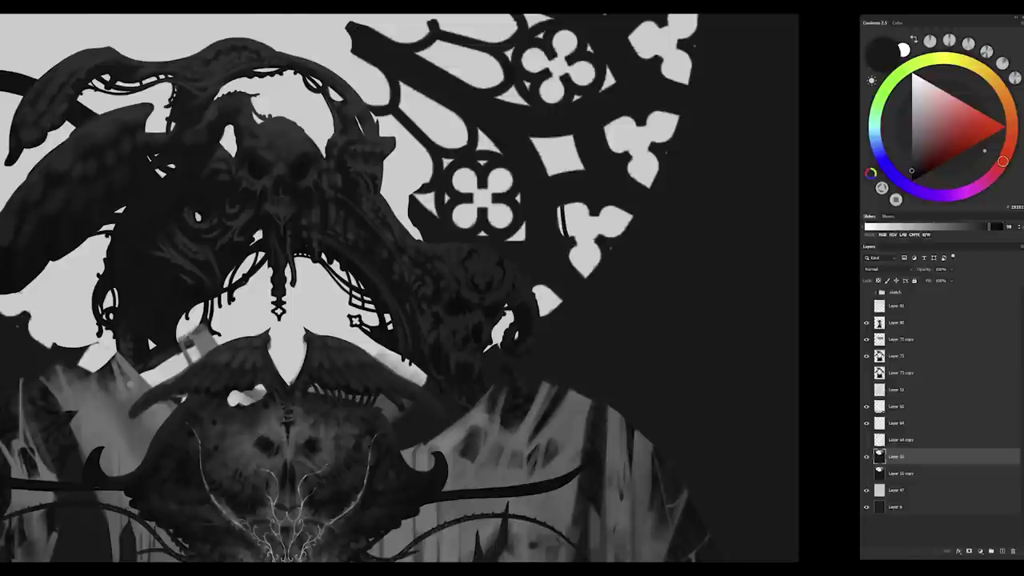
scroll(564, 216, "up", 2)
left_click_drag(560, 189, 557, 232)
left_click_drag(599, 190, 584, 228)
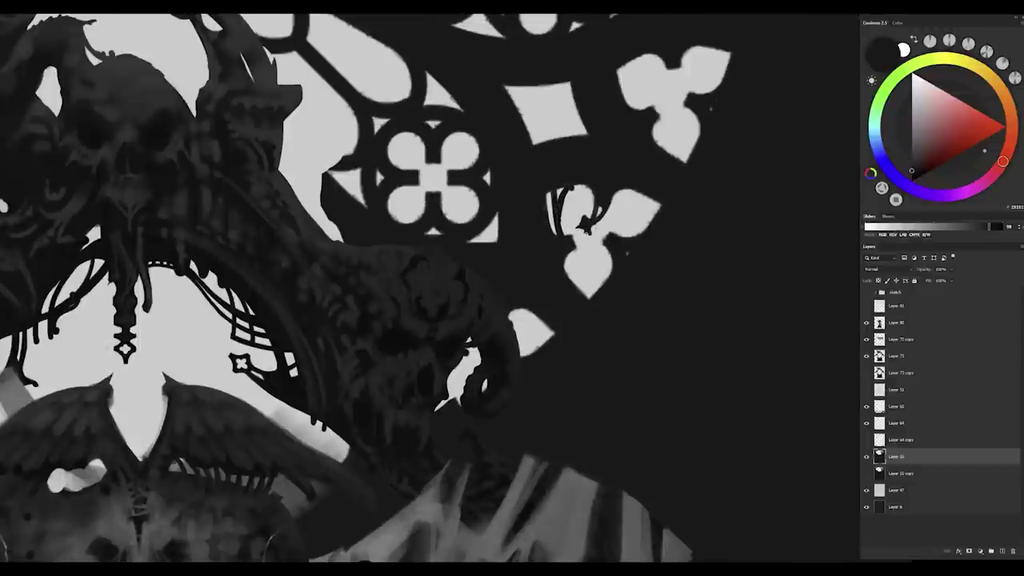
scroll(593, 215, "down", 4)
scroll(615, 282, "up", 2)
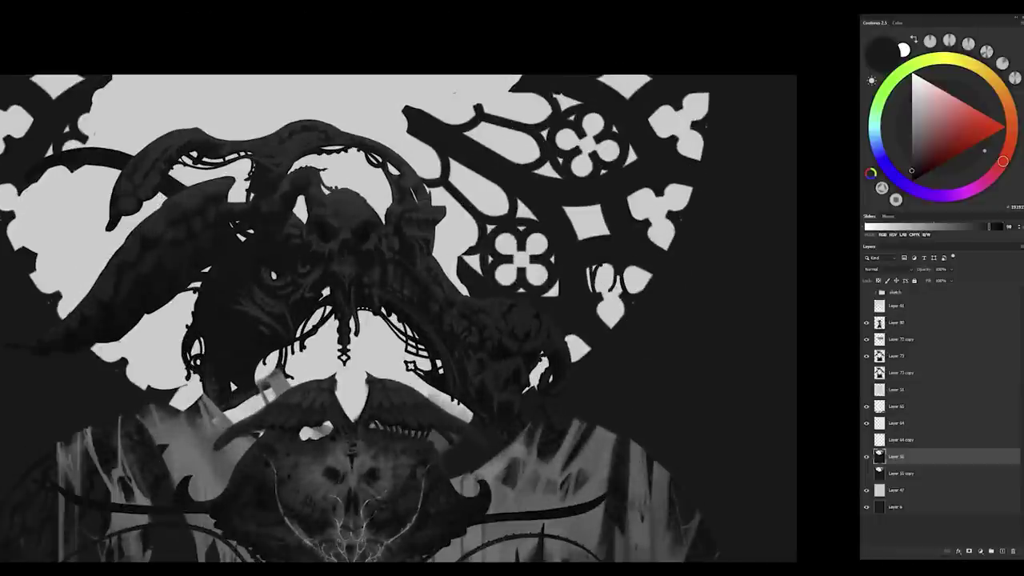
Step: Paint thin dark bars and hanging strands across the elongated tracery opening above the lower quatrefoil
scroll(400, 320, "up", 2)
scroll(400, 320, "down", 2)
scroll(399, 320, "up", 3)
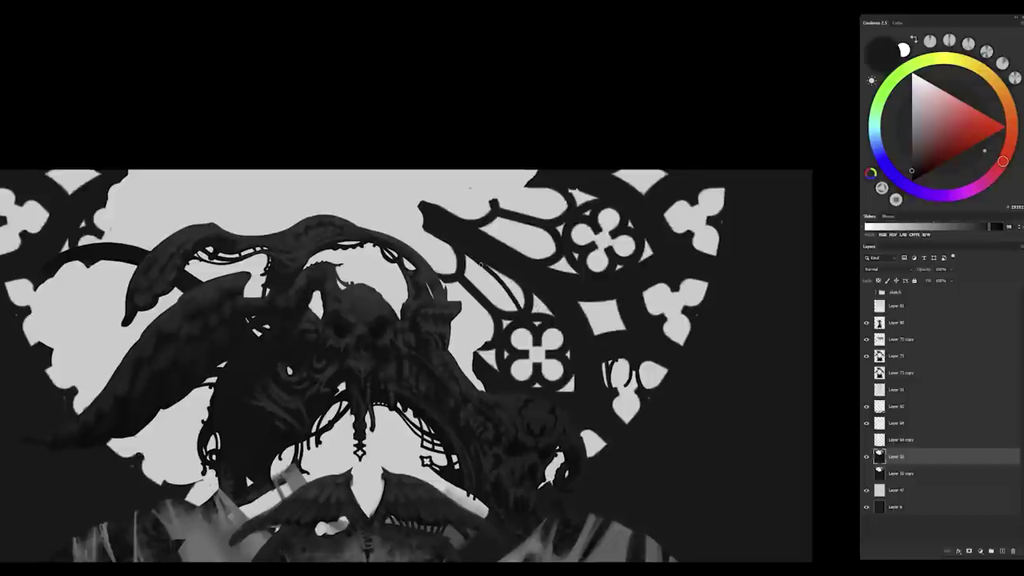
scroll(512, 288, "up", 1)
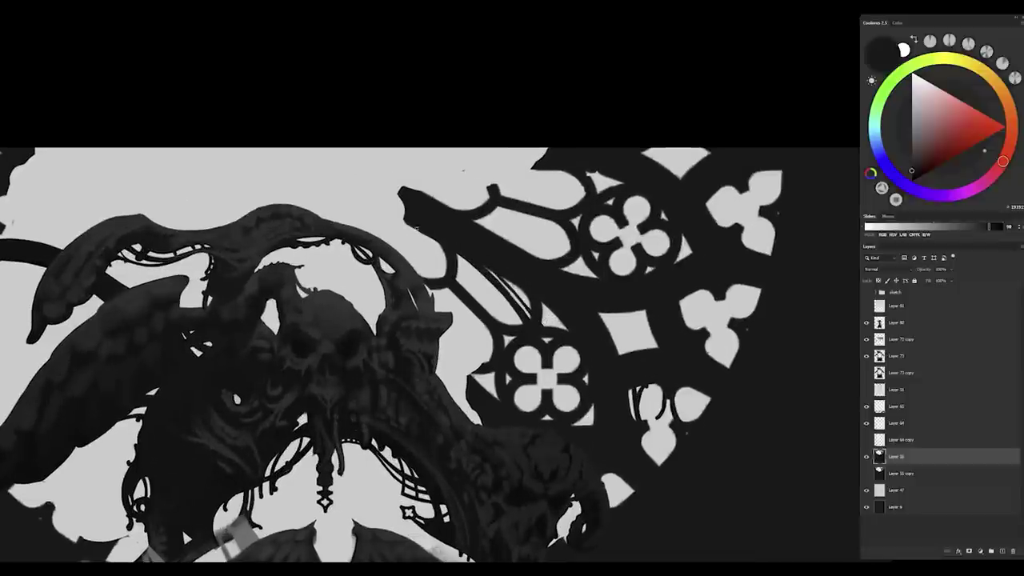
scroll(205, 511, "down", 1)
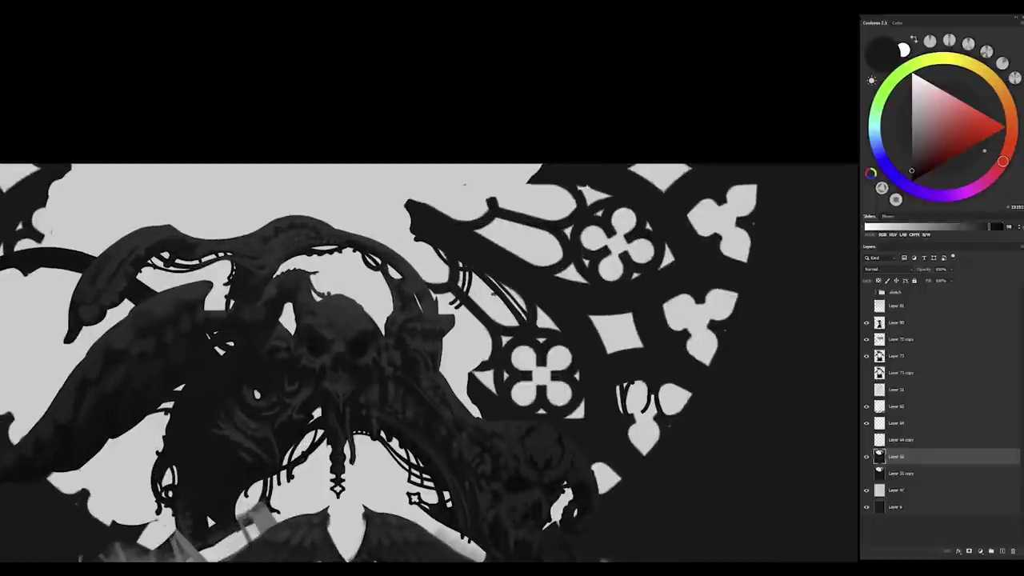
Step: Paint dark curls and small spiked tendrils inside and beside the lower quatrefoil of the window
scroll(205, 511, "down", 4)
scroll(206, 511, "up", 5)
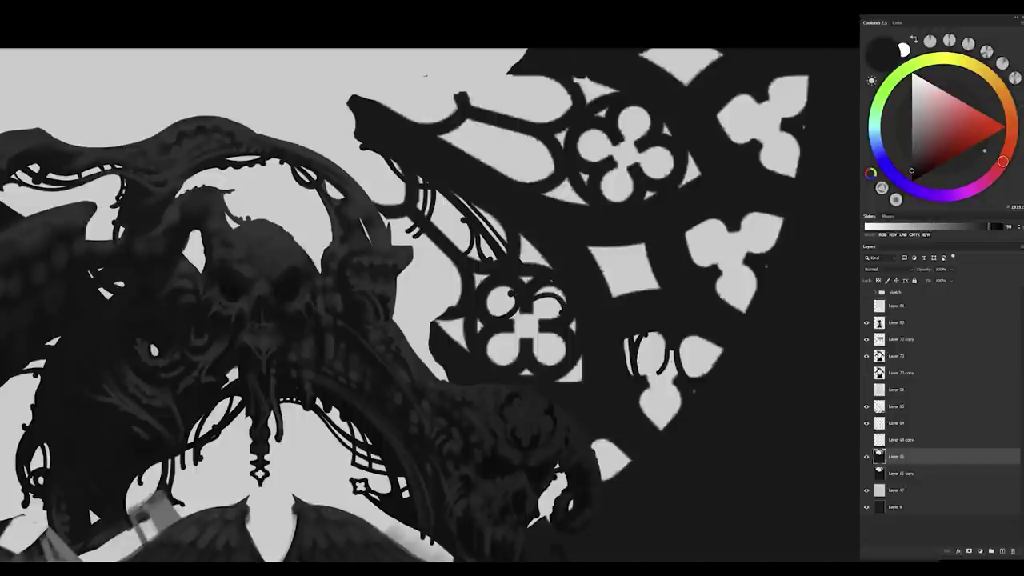
mouse_move(445, 304)
left_mouse_down()
mouse_move(602, 297)
mouse_move(149, 338)
mouse_move(439, 300)
left_mouse_up()
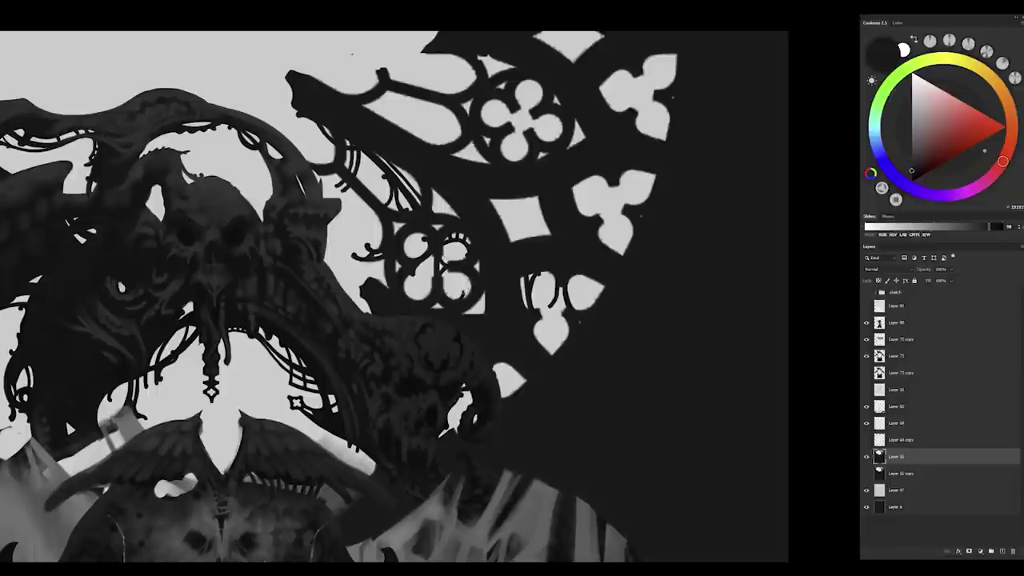
key("ctrl+0")
scroll(104, 245, "up", 6)
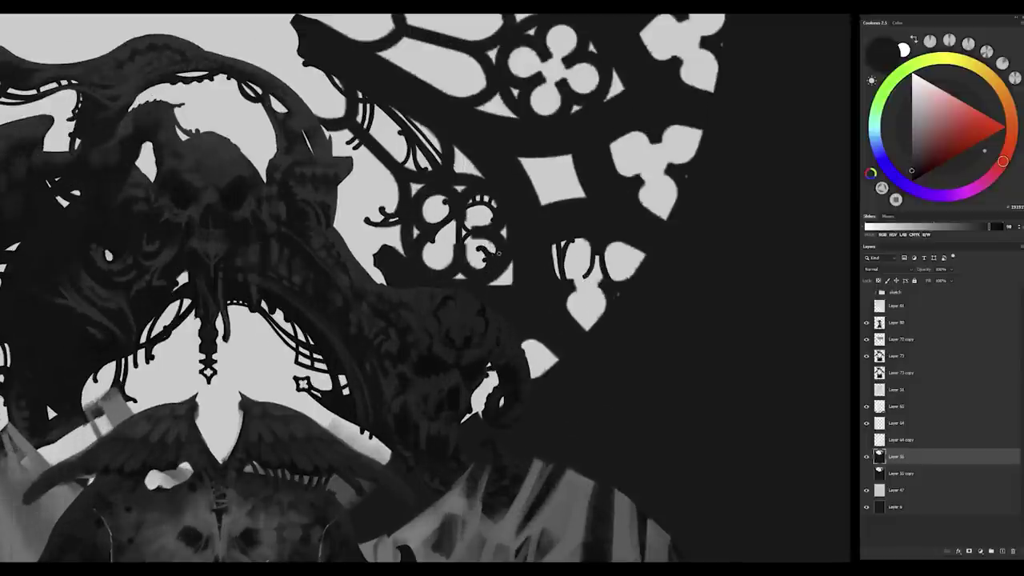
Step: Paint dark spiky strands and thin bars along the broken elongated openings beside the window's upper quatrefoil
left_click_drag(396, 61, 641, 328)
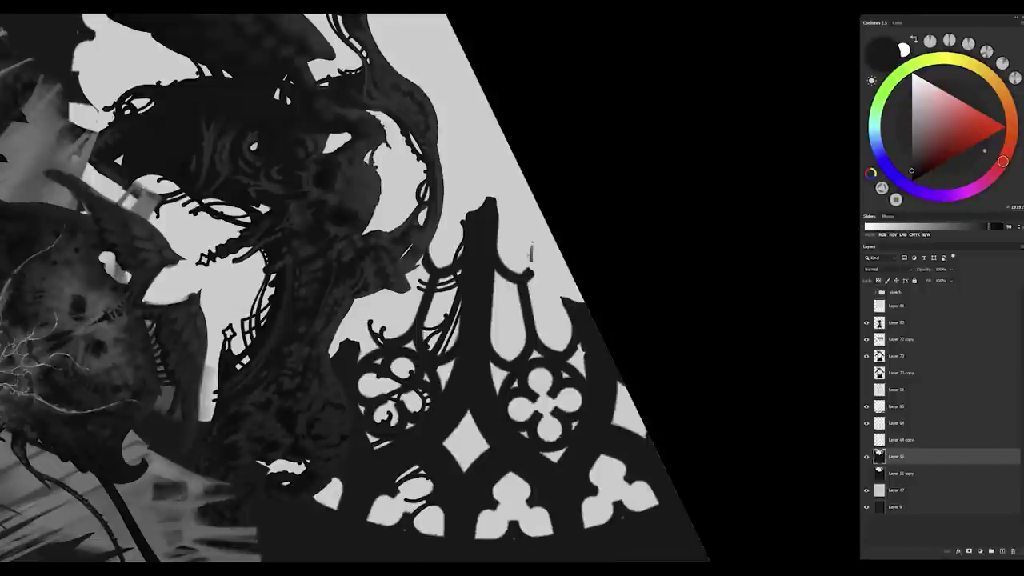
left_click_drag(531, 253, 560, 352)
left_click_drag(546, 296, 559, 344)
mouse_move(564, 304)
left_mouse_down()
mouse_move(566, 348)
mouse_move(574, 276)
mouse_move(558, 248)
left_mouse_up()
key("h")
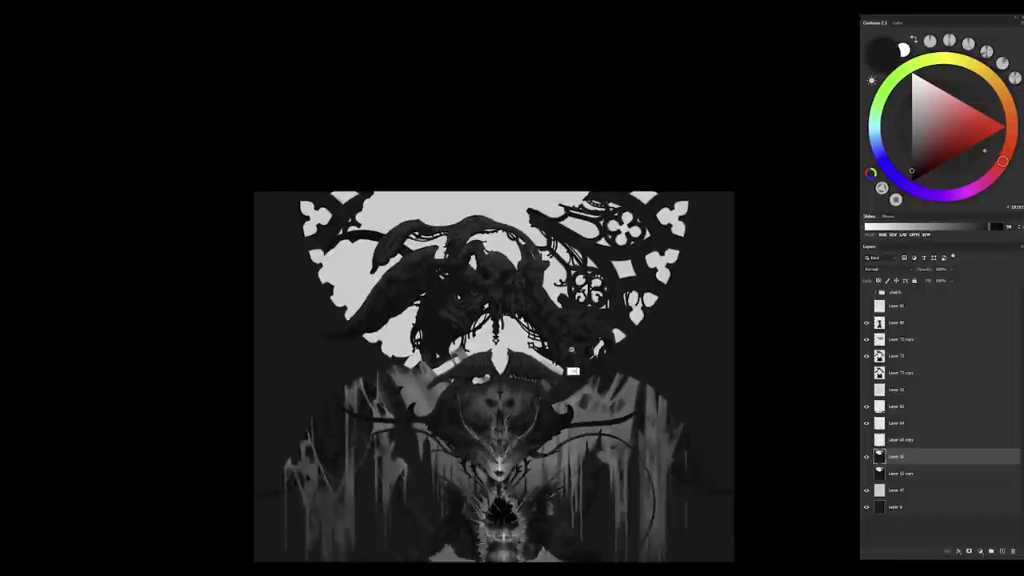
Step: Paint hooked spikes along the tracery's broken pointed tips and a thin strand inside the upper-right trefoil opening
left_click_drag(398, 236, 432, 278)
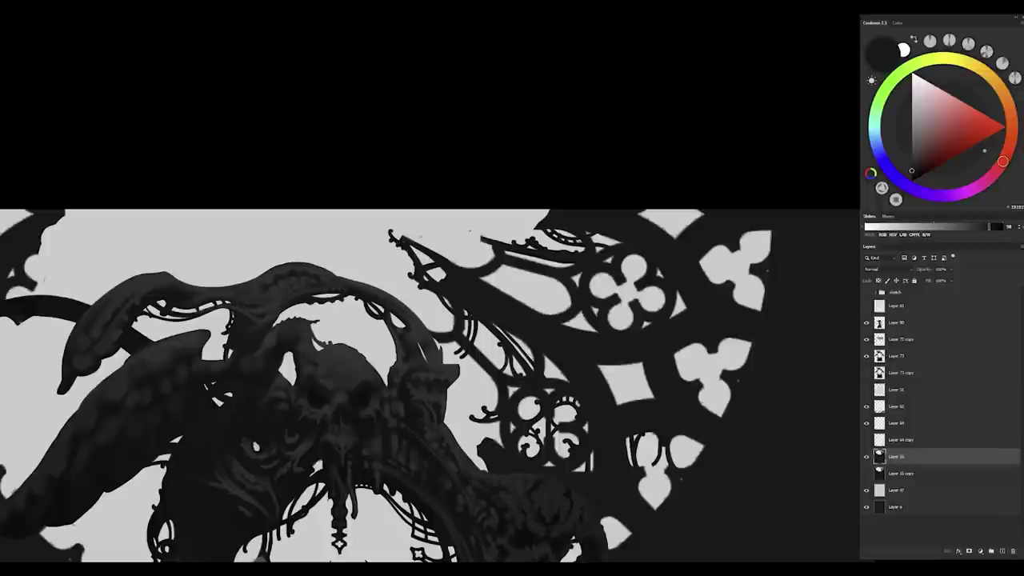
mouse_move(403, 232)
left_mouse_down()
mouse_move(459, 267)
mouse_move(483, 268)
left_mouse_up()
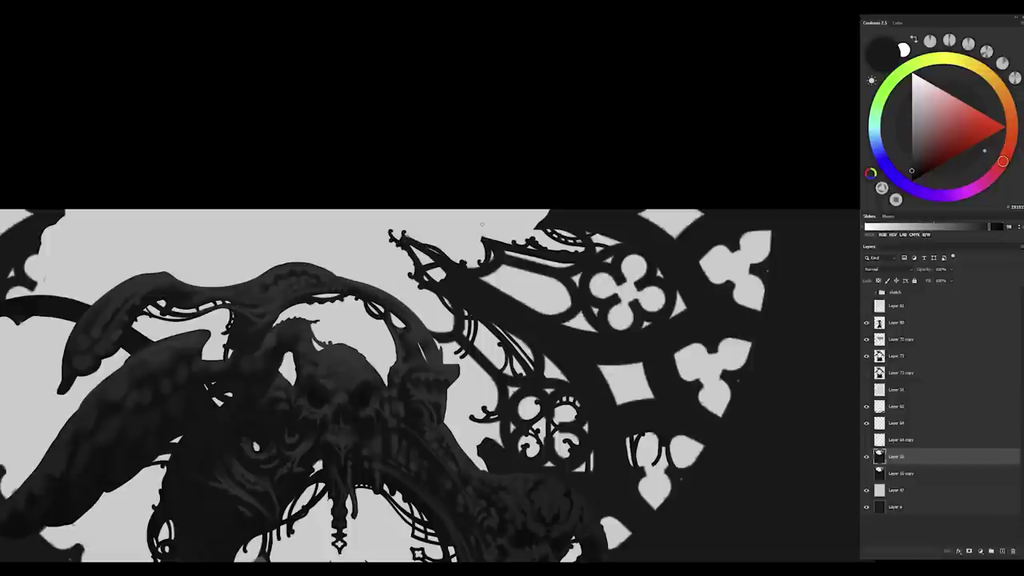
scroll(482, 224, "down", 5)
scroll(481, 224, "up", 4)
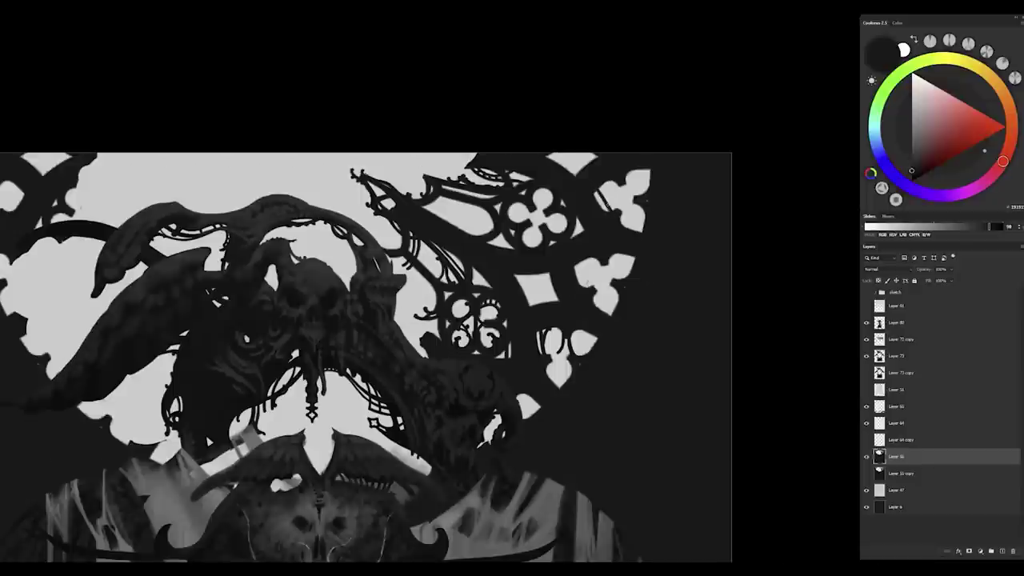
mouse_move(604, 181)
left_mouse_down()
mouse_move(623, 227)
mouse_move(625, 173)
mouse_move(614, 224)
mouse_move(488, 217)
left_mouse_up()
key("h")
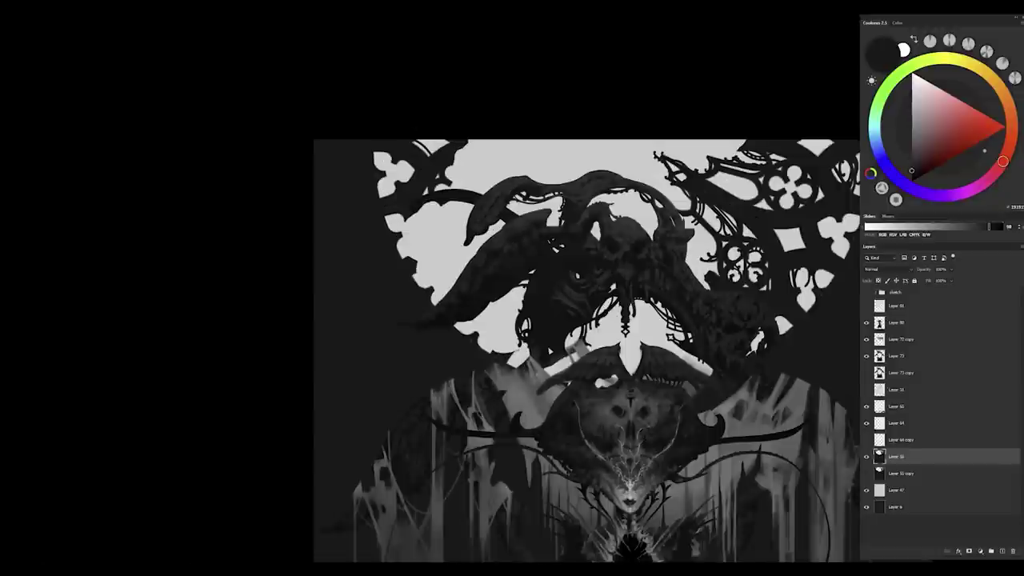
Step: Paint small hooks on the upper-left tracery stub, and spikes, bars and a pierced tip on the arch layer's curved horn
mouse_move(387, 206)
left_mouse_down()
mouse_move(418, 290)
mouse_move(353, 240)
mouse_move(380, 252)
mouse_move(380, 269)
left_mouse_up()
left_click(379, 236, "ctrl")
mouse_move(397, 232)
left_mouse_down()
mouse_move(375, 267)
mouse_move(381, 308)
left_mouse_up()
scroll(388, 271, "up", 2)
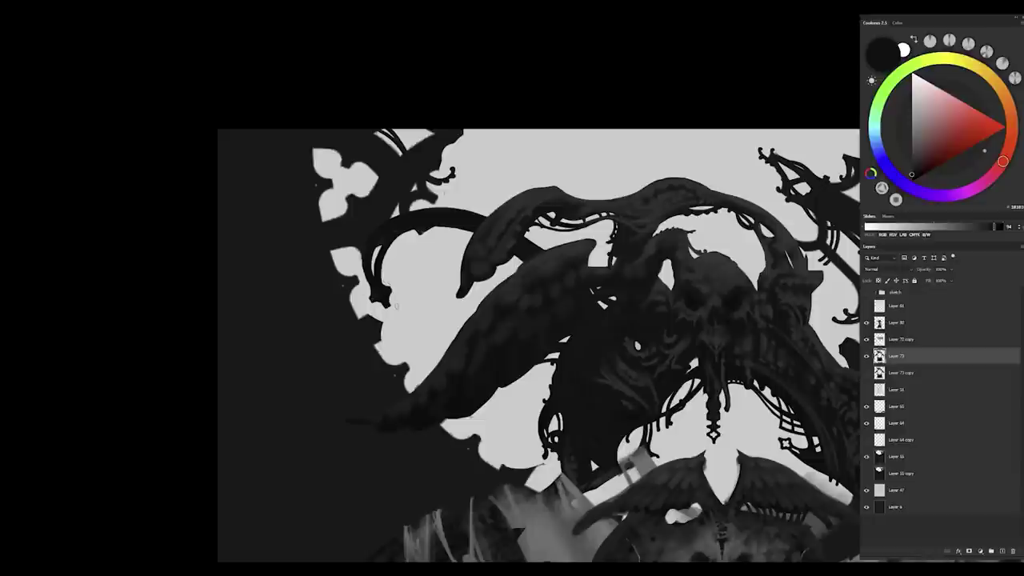
scroll(374, 280, "up", 2)
scroll(374, 280, "down", 5)
scroll(374, 276, "up", 3)
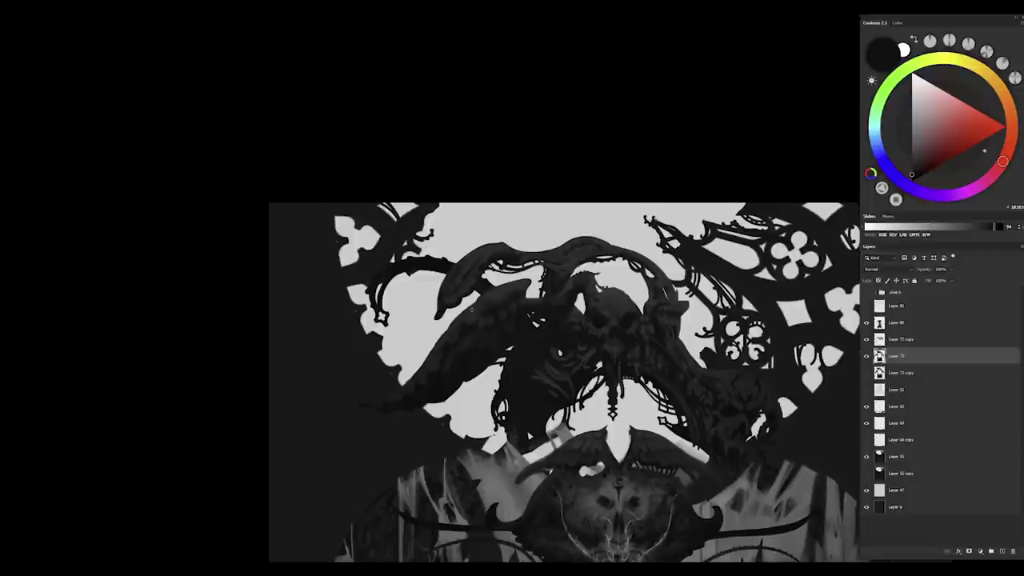
Step: Add a new layer beneath the arch layer and merge the arch layer into it
key("ctrl+shift+alt+n")
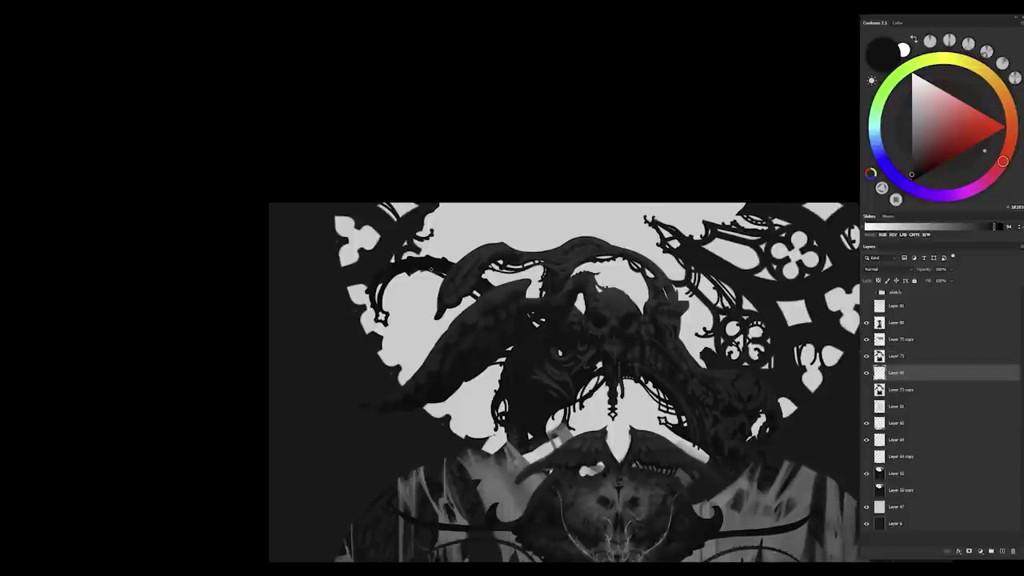
scroll(570, 375, "up", 1)
scroll(570, 375, "down", 2)
key("Delete")
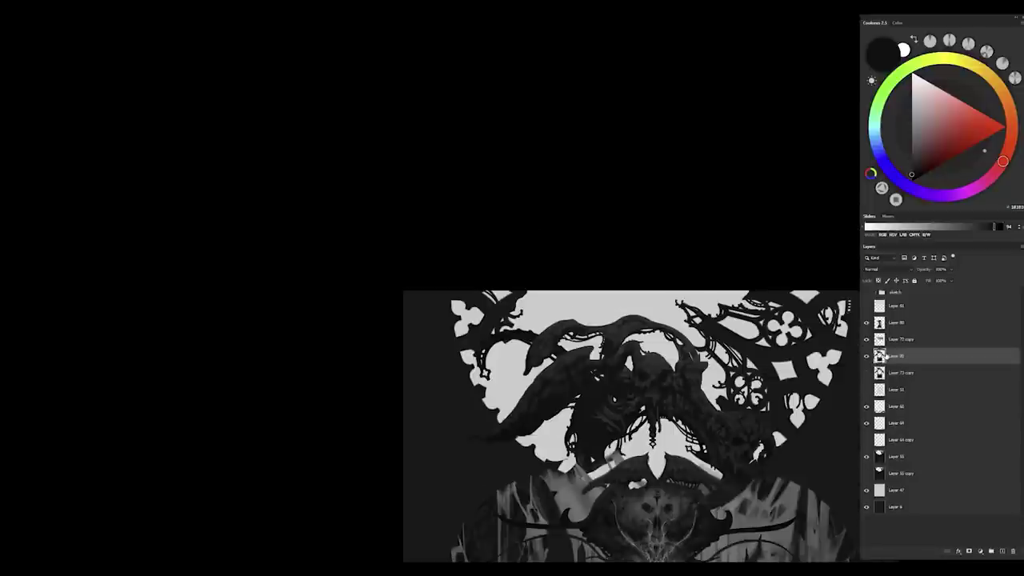
scroll(571, 375, "down", 2)
scroll(570, 375, "up", 2)
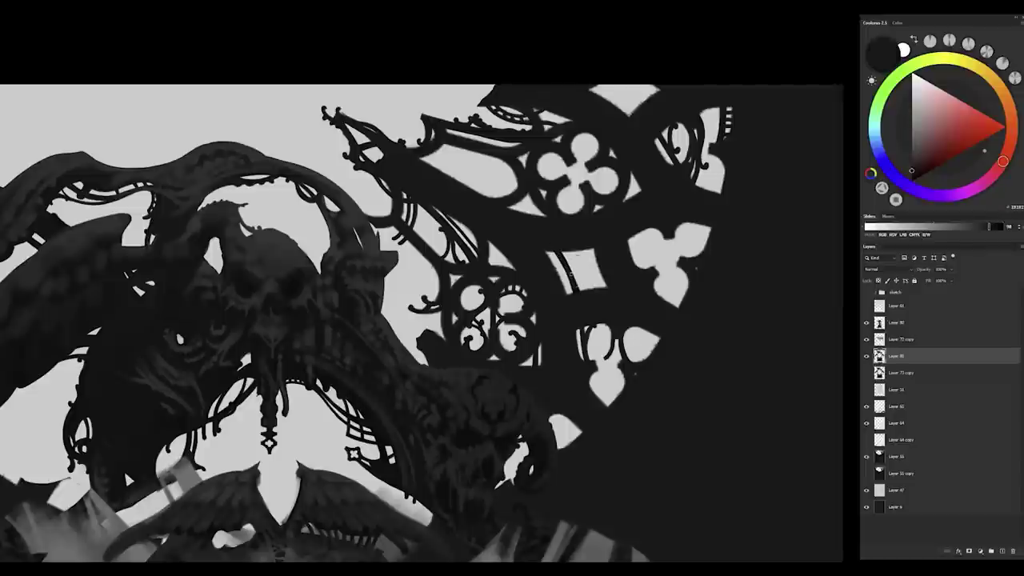
Step: Paint curved bars and small curls inside the diamond-shaped opening of the rose window
mouse_move(565, 252)
left_mouse_down()
mouse_move(576, 275)
mouse_move(569, 295)
mouse_move(602, 288)
left_mouse_up()
scroll(614, 352, "down", 2)
scroll(536, 308, "up", 3)
left_click_drag(227, 356, 220, 415)
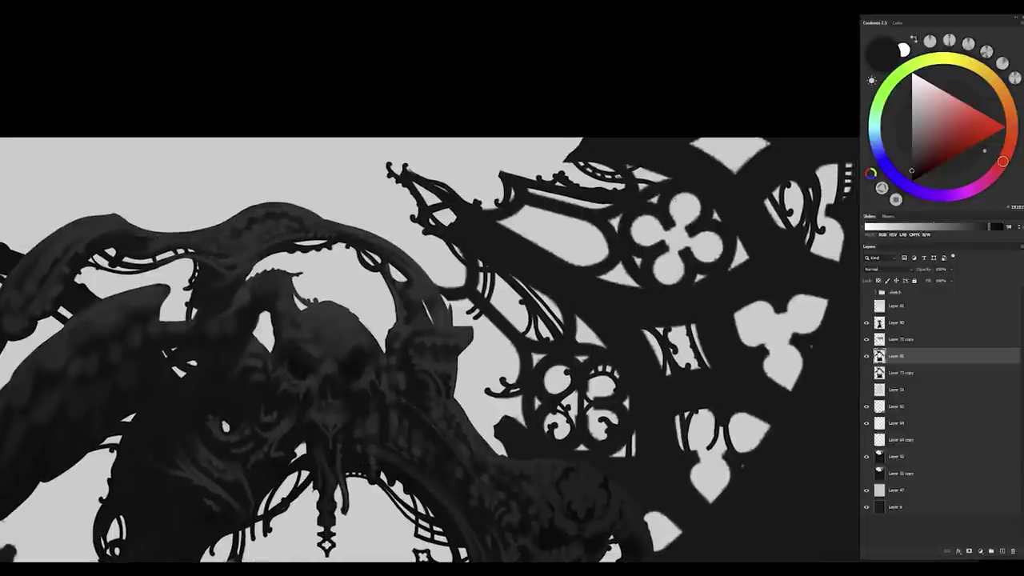
Step: Paint curls, beads and a small spiked spiral inside the lobes of the window's upper quatrefoil
left_click_drag(670, 199, 711, 258)
left_click_drag(678, 221, 692, 192)
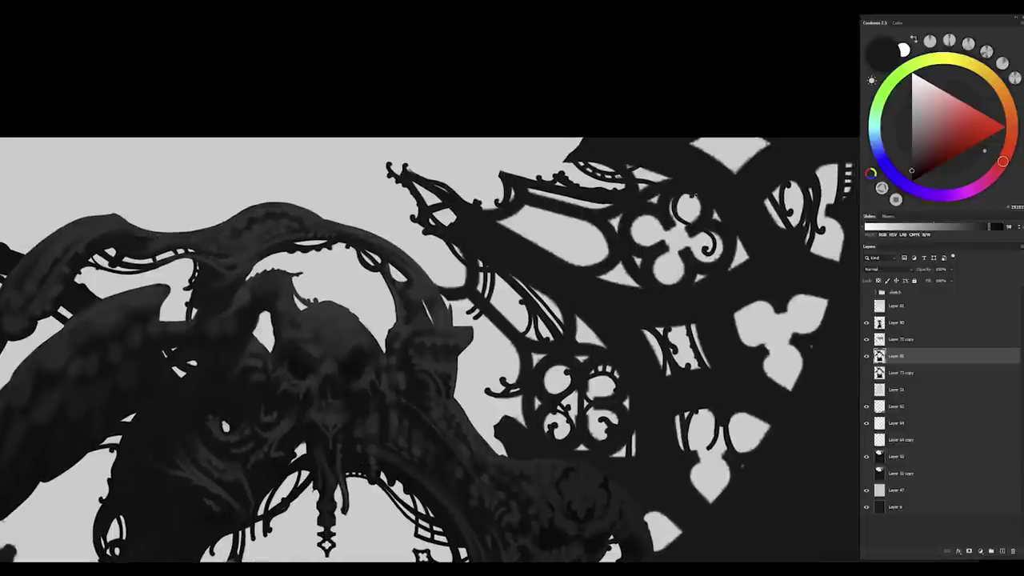
left_click_drag(722, 235, 680, 269)
left_click_drag(690, 229, 668, 254)
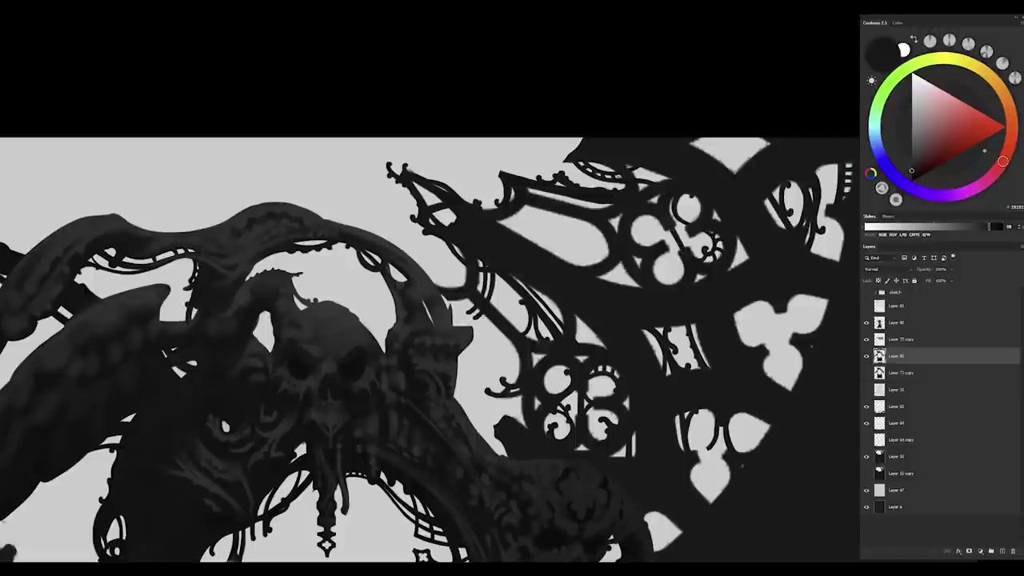
left_click_drag(221, 415, 319, 448)
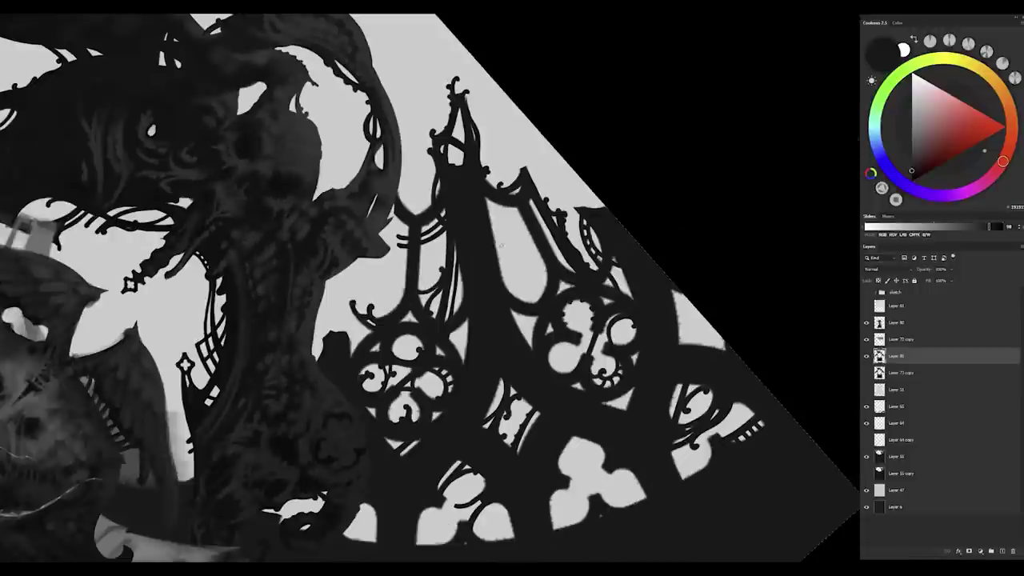
Step: Paint thin beaded strands and a row of short teeth along the elongated opening next to the upper quatrefoil
left_click_drag(523, 326, 558, 364)
left_click_drag(490, 203, 512, 294)
mouse_move(494, 226)
left_mouse_down()
mouse_move(509, 292)
mouse_move(534, 335)
left_mouse_up()
mouse_move(496, 206)
left_mouse_down()
mouse_move(512, 271)
mouse_move(545, 303)
left_mouse_up()
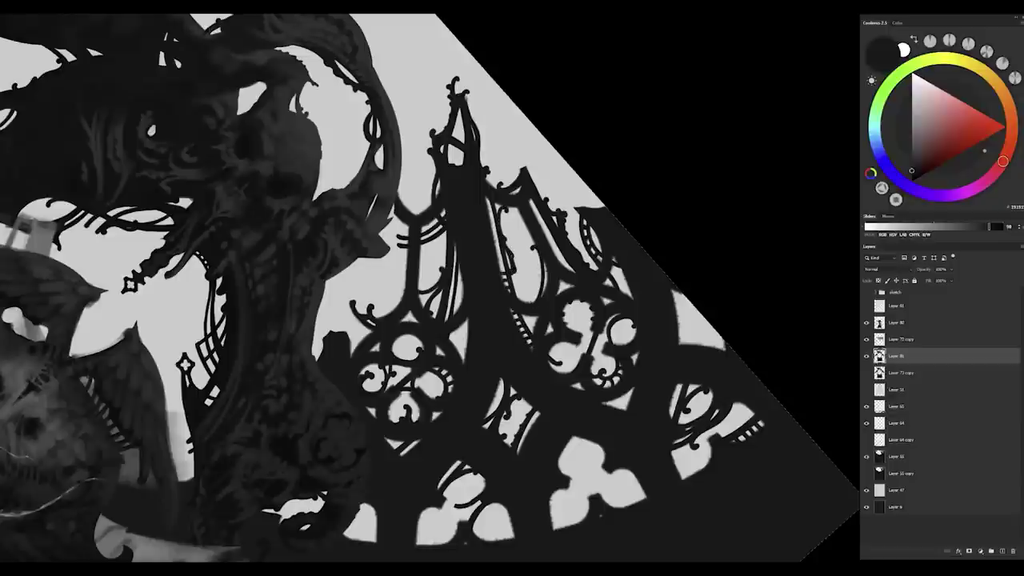
left_click_drag(531, 203, 572, 274)
key("ctrl+0")
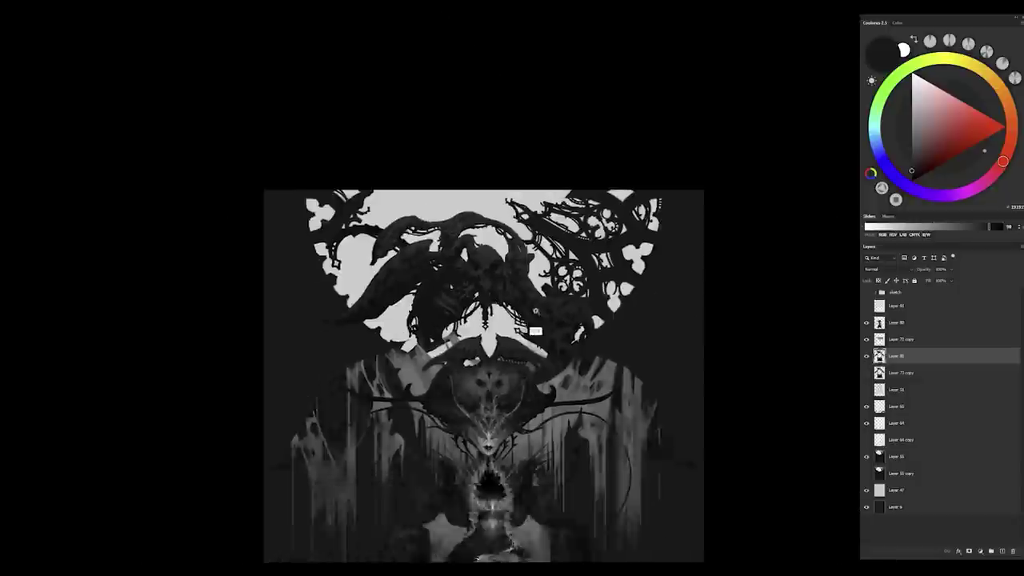
Step: Paint curled hooks on the uppermost broken tracery tip and a toothed curved bar across the opening at the canvas edge
scroll(480, 360, "up", 5)
left_click_drag(491, 238, 500, 245)
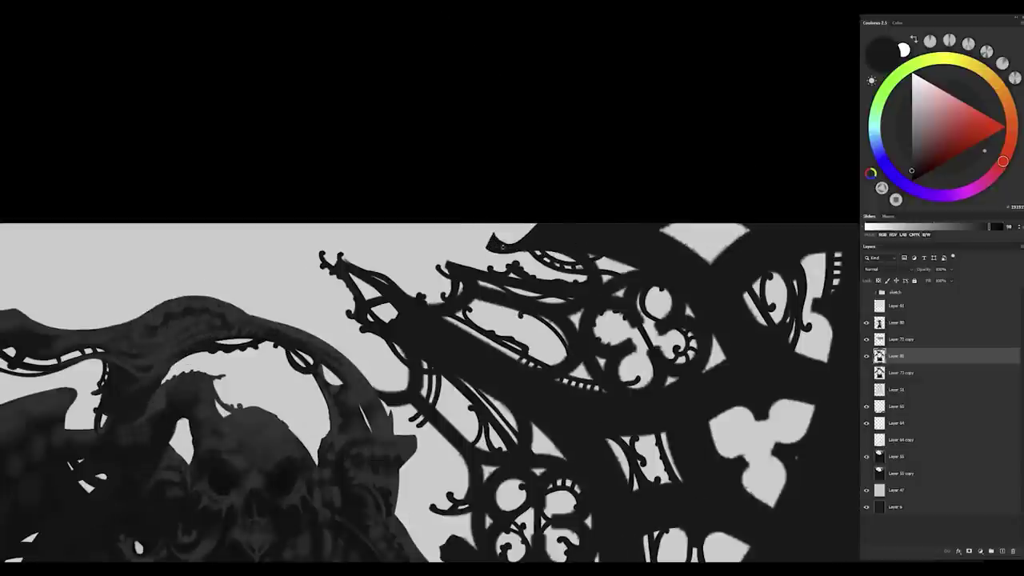
key("ctrl+z")
scroll(615, 228, "down", 1)
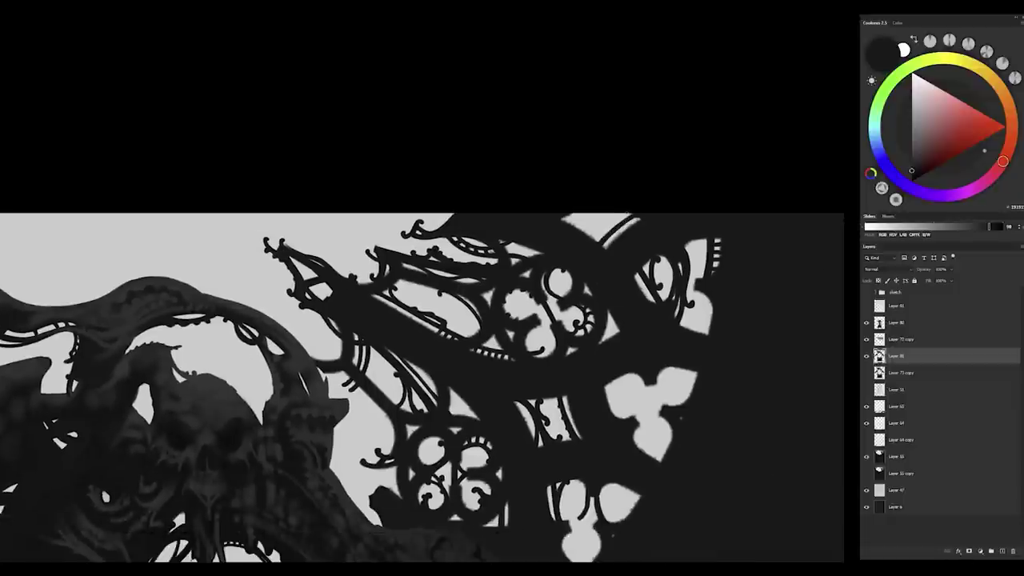
left_click_drag(560, 220, 587, 232)
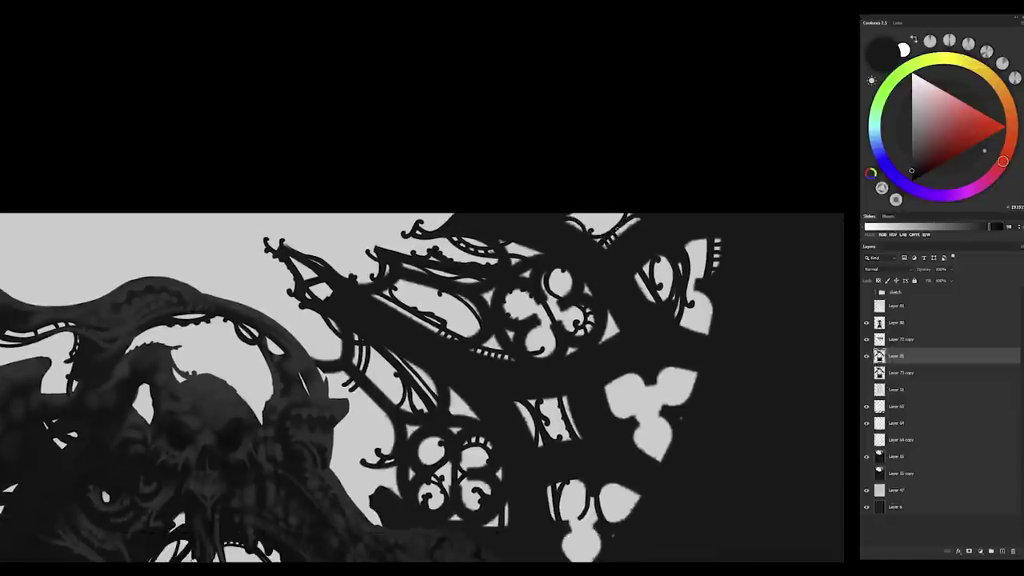
Step: Paint curling strands and beads inside the middle and lower trefoil openings on the window's right side
scroll(512, 352, "down", 2)
mouse_move(640, 315)
left_mouse_down()
mouse_move(651, 387)
mouse_move(640, 343)
mouse_move(658, 354)
mouse_move(664, 298)
left_mouse_up()
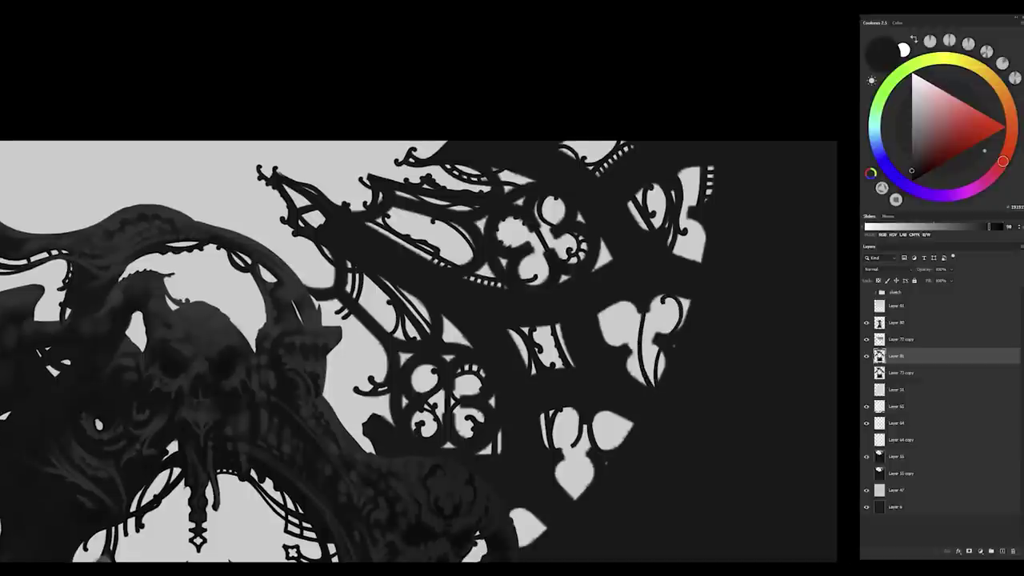
left_click_drag(512, 352, 384, 288)
key("Escape")
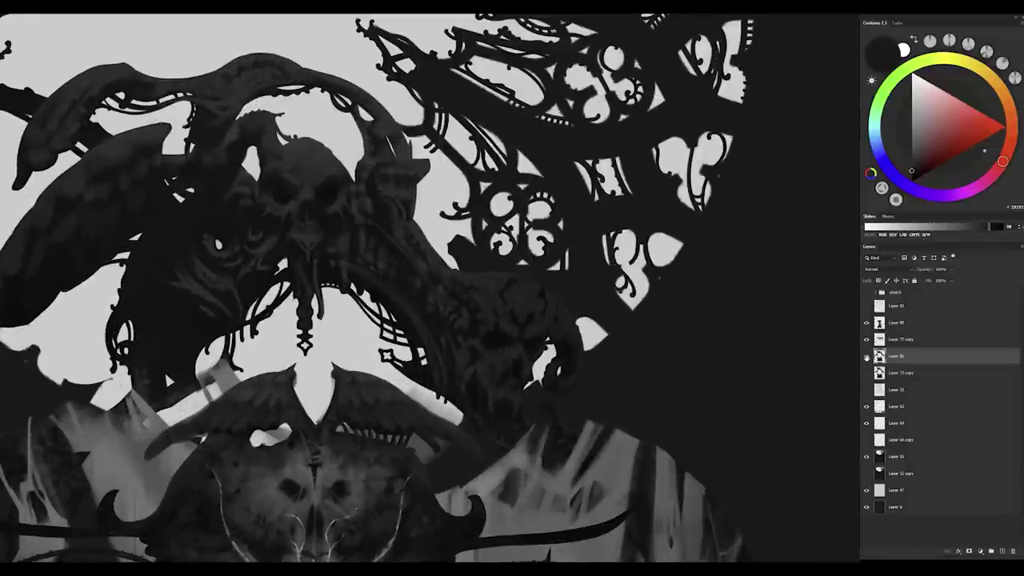
Step: Hide the rose window layer and separate the tracery strands from the arch layer onto their own layer
key("ctrl+0")
left_click(866, 356)
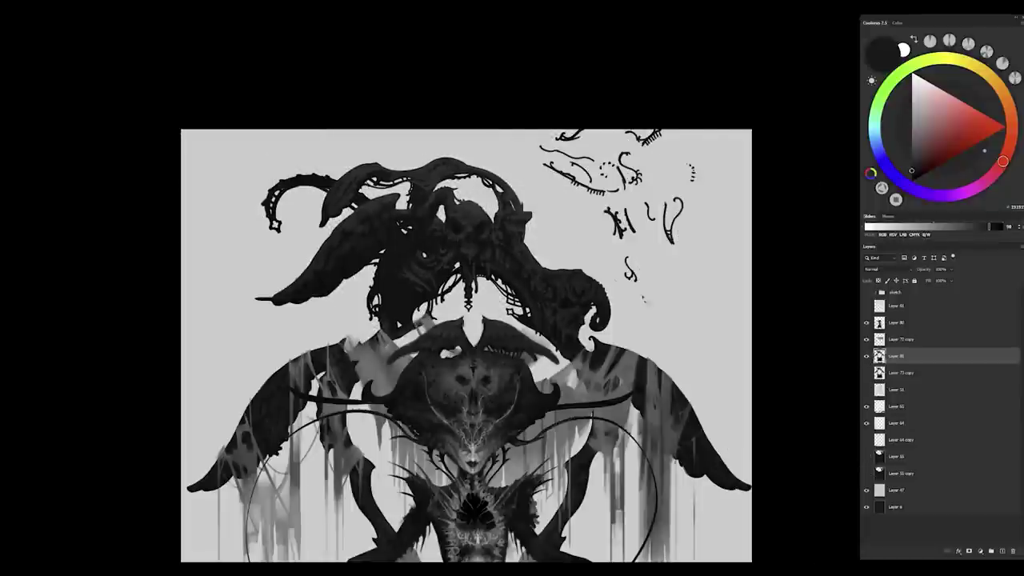
key("ctrl+j")
key("ctrl+alt+z")
key("ctrl+alt+z")
key("ctrl+alt+z")
key("ctrl+alt+z")
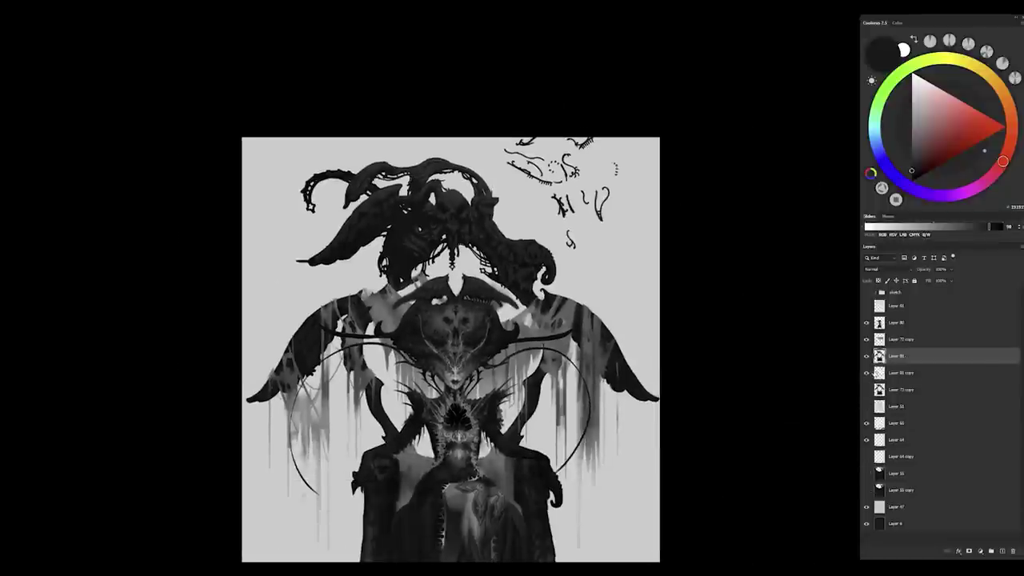
Step: Merge the separated strands into the rose window layer and lock the arch layer
key("ctrl+alt+z")
key("ctrl+alt+z")
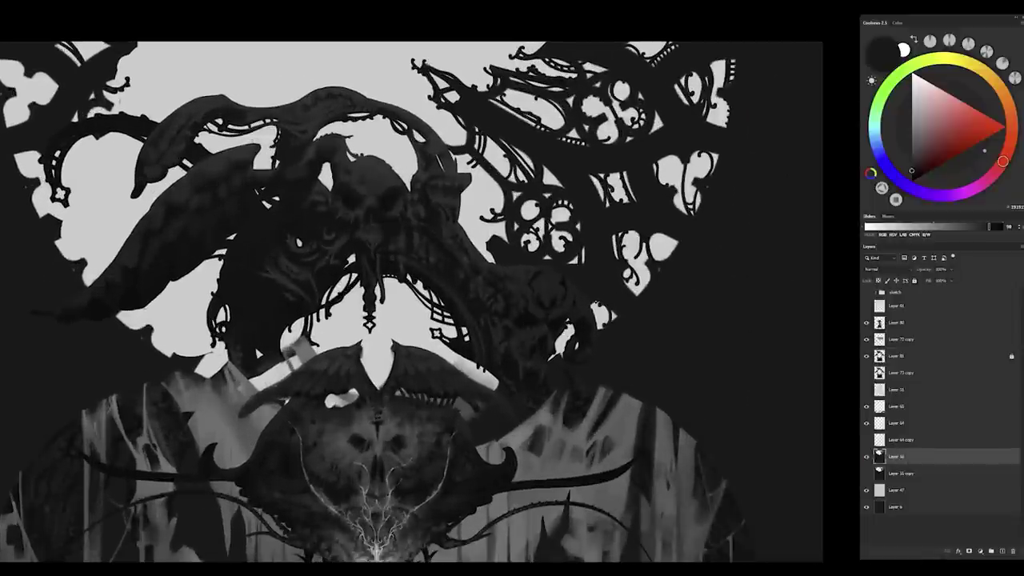
key("ctrl+alt+z")
Step: Paint curled tendrils along the window's lower-left rim and curls with toothed bars inside its upper-left trefoil opening
mouse_move(349, 323)
left_mouse_down()
mouse_move(340, 373)
mouse_move(324, 349)
left_mouse_up()
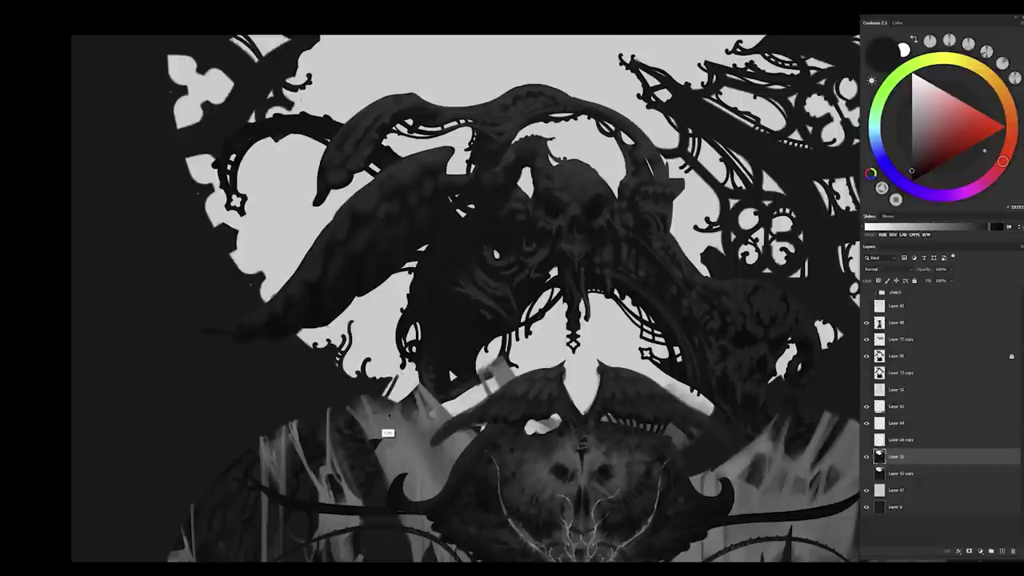
key("ctrl+plus")
scroll(512, 320, "up", 3)
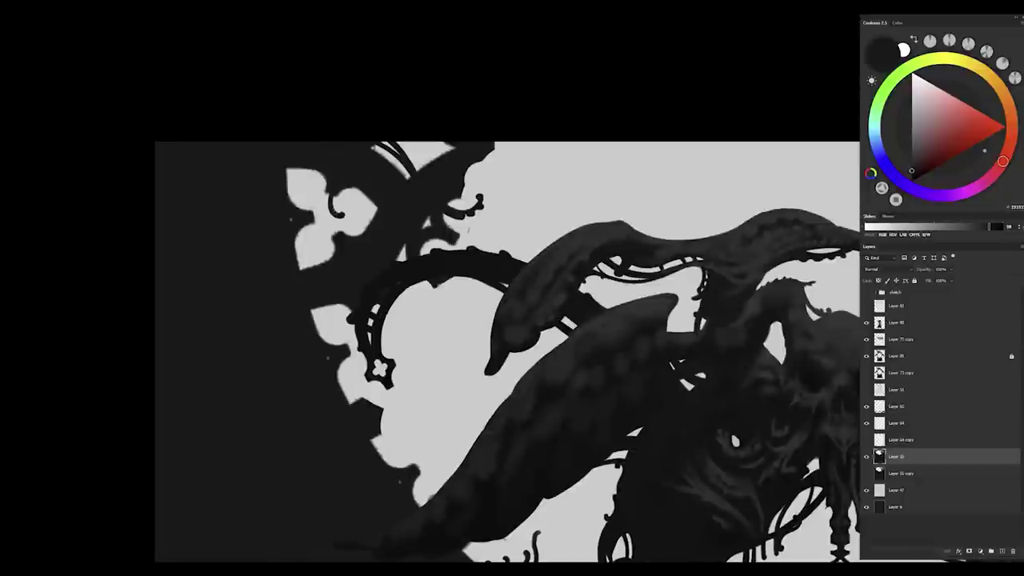
mouse_move(372, 206)
left_mouse_down()
mouse_move(340, 239)
mouse_move(318, 186)
mouse_move(304, 262)
left_mouse_up()
left_click_drag(730, 430, 445, 438)
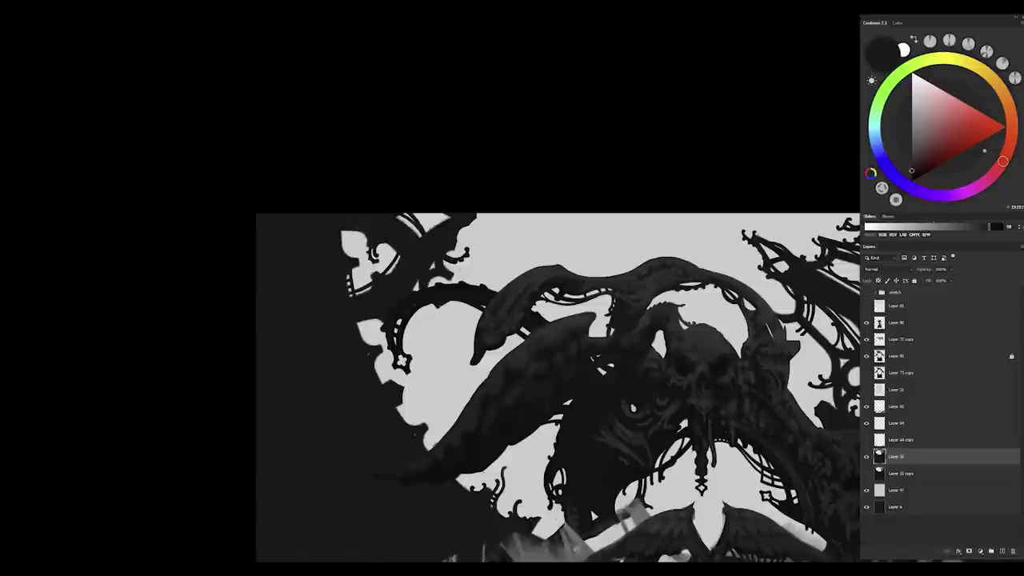
scroll(480, 228, "up", 1)
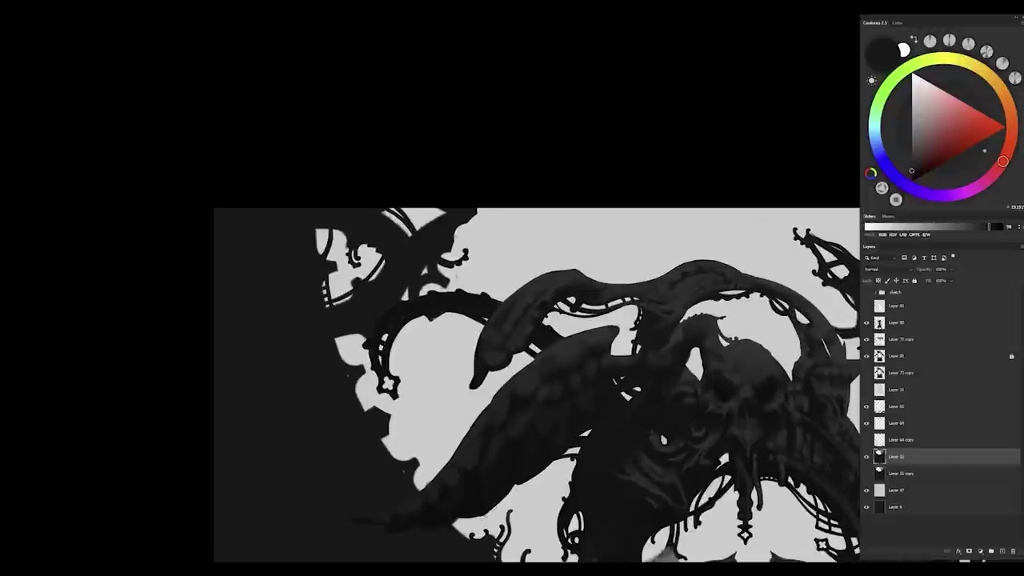
Step: Show the haze layer again and duplicate the layer of hanging drips as a hidden backup
key("ctrl+0")
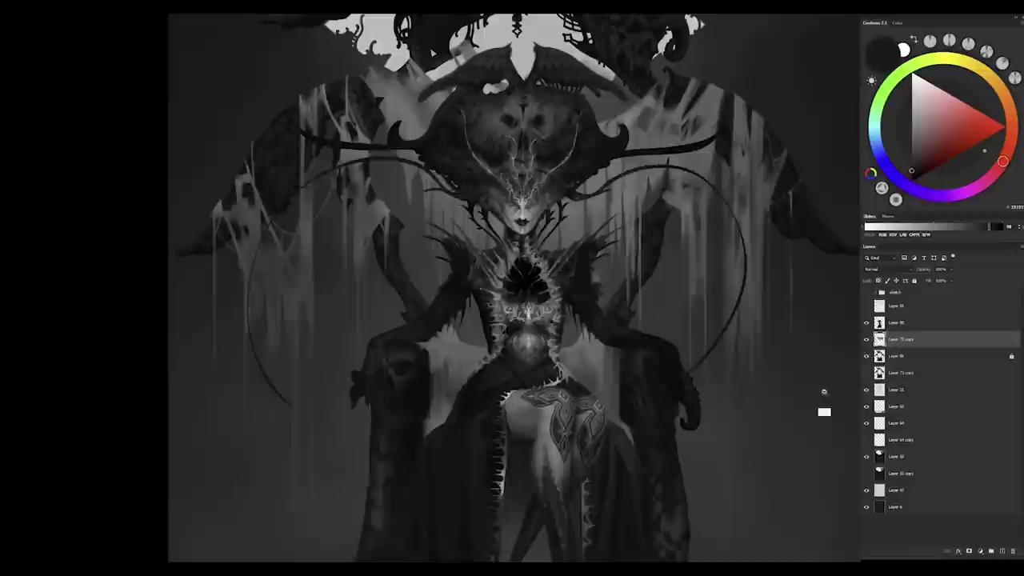
key("ctrl+j")
key("ctrl+0")
Step: Try to darken the layer of hanging drips with Levels by lowering its midtones
key("ctrl+l")
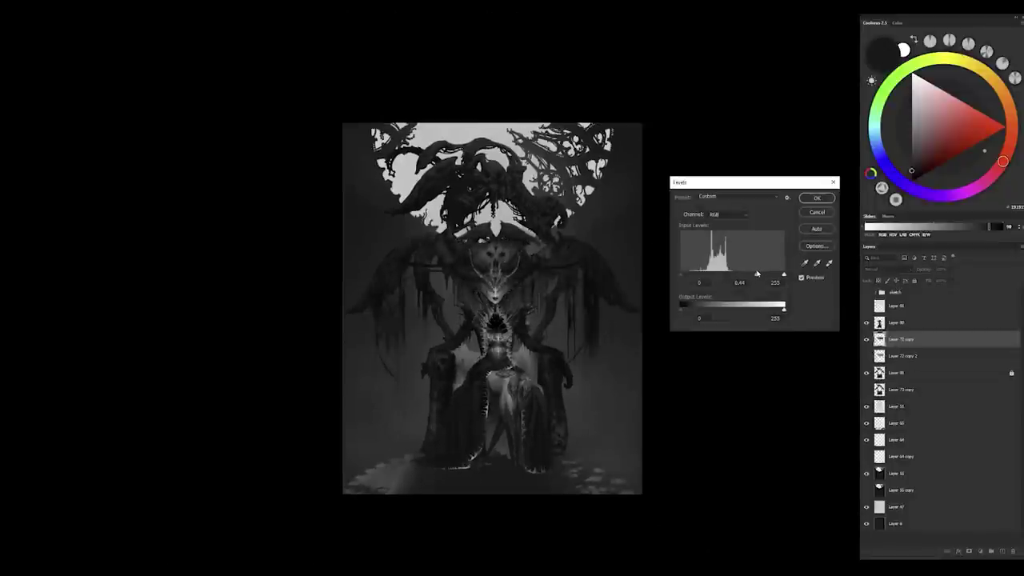
left_click_drag(756, 275, 760, 275)
key("Return")
Step: Add a Levels adjustment layer clipped to the hanging drips layer and darken its midtones
left_click_drag(882, 339, 890, 351)
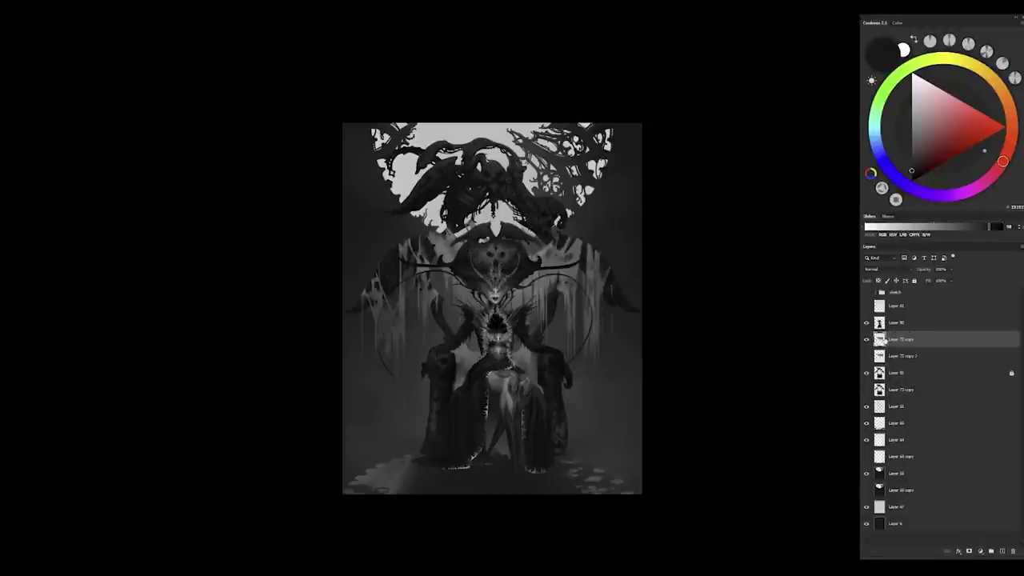
left_click_drag(765, 321, 790, 319)
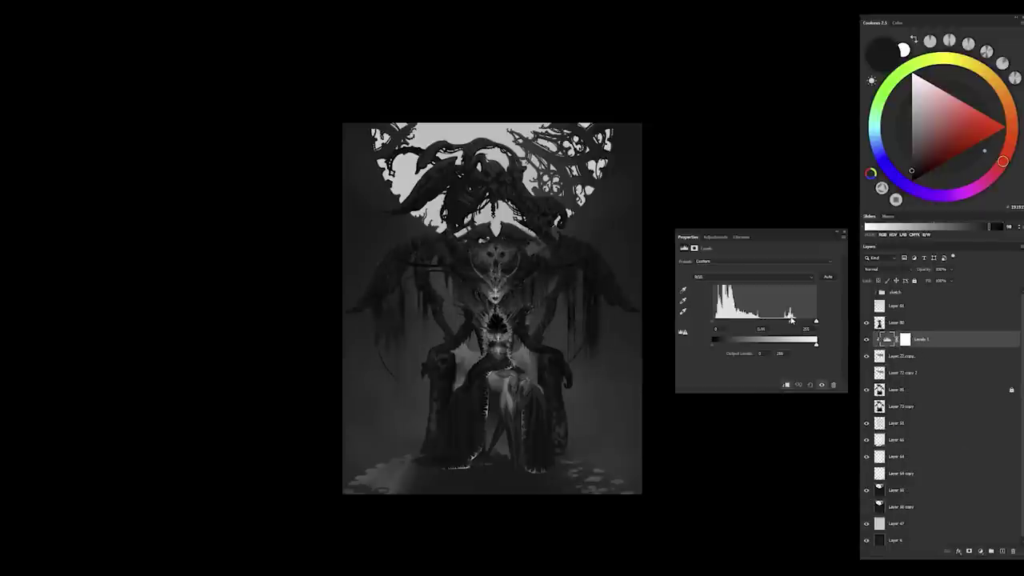
key("ctrl+minus")
key("ctrl+plus")
Step: Paint the Levels mask with black and white to bring back lighter tones around the queen's head and torso
mouse_move(483, 304)
left_mouse_down()
mouse_move(448, 256)
mouse_move(464, 316)
left_mouse_up()
key("x")
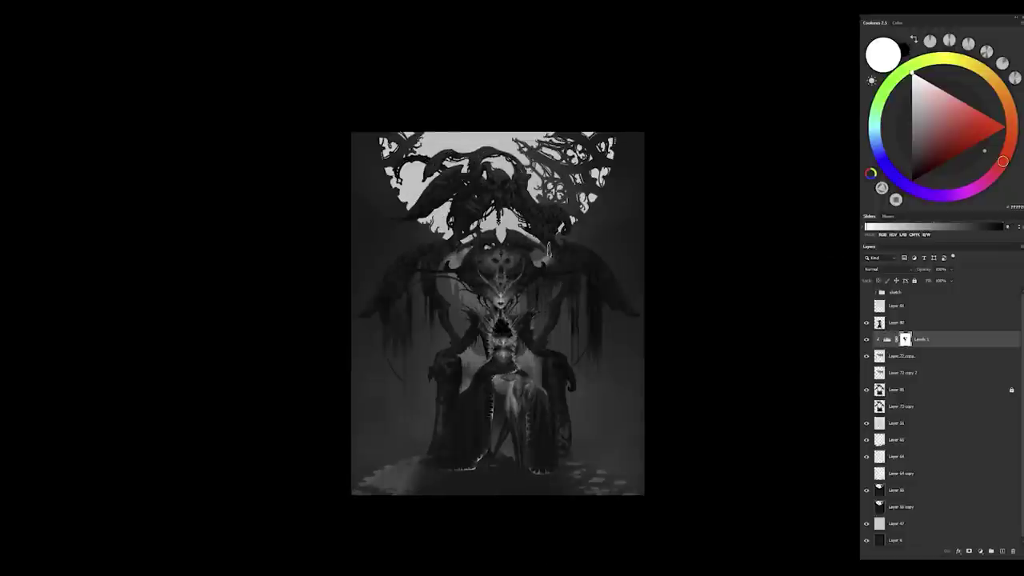
key("x")
key("x")
key("x")
key("x")
key("x")
key("x")
key("ctrl+minus")
key("x")
key("ctrl+plus")
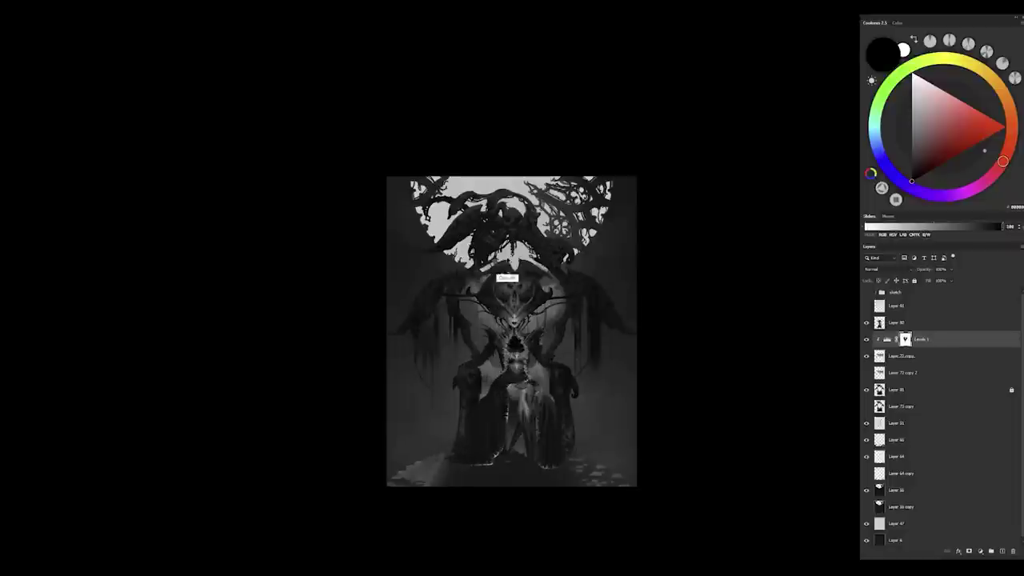
Step: Adjust the tones of the hanging drips layer with Levels
key("alt+bracketleft")
key("ctrl+minus")
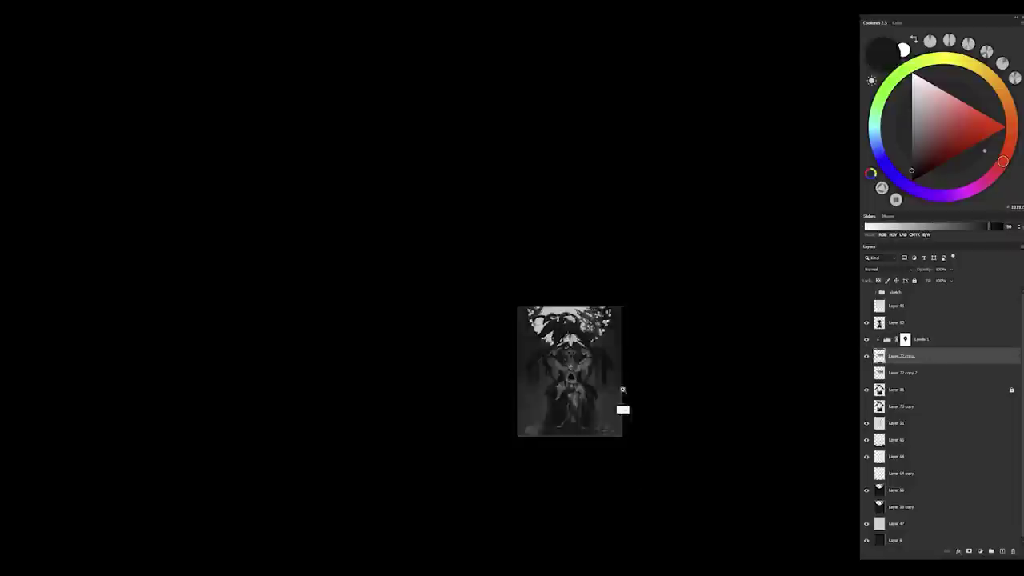
key("ctrl+plus")
key("ctrl+l")
left_click(812, 211)
Step: Duplicate the clipped Levels adjustment as a hidden backup and reset the working adjustment's mask to white
key("d")
key("alt+bracketright")
key("ctrl+j")
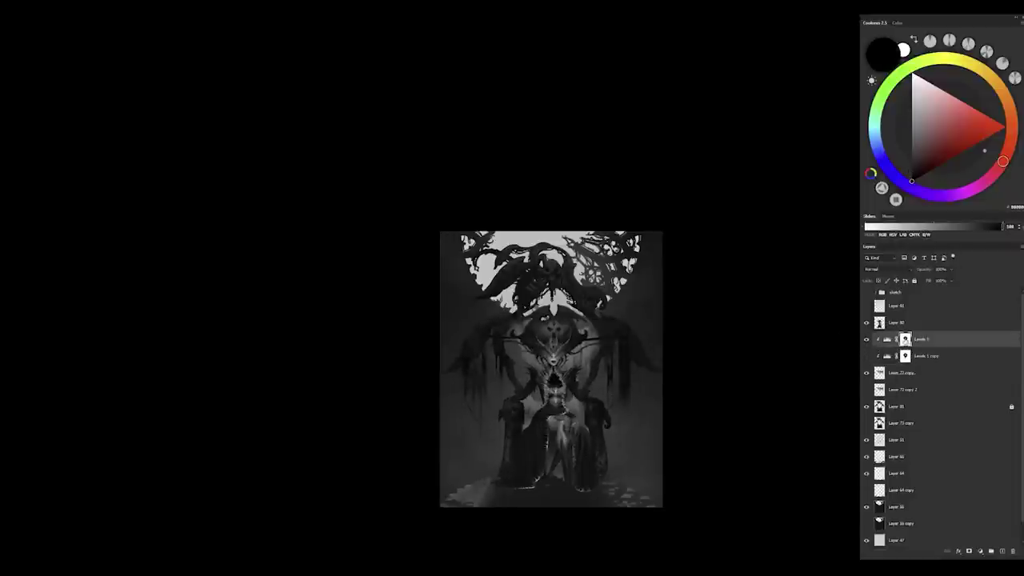
key("ctrl+minus")
key("ctrl+plus")
left_click(564, 425, "alt")
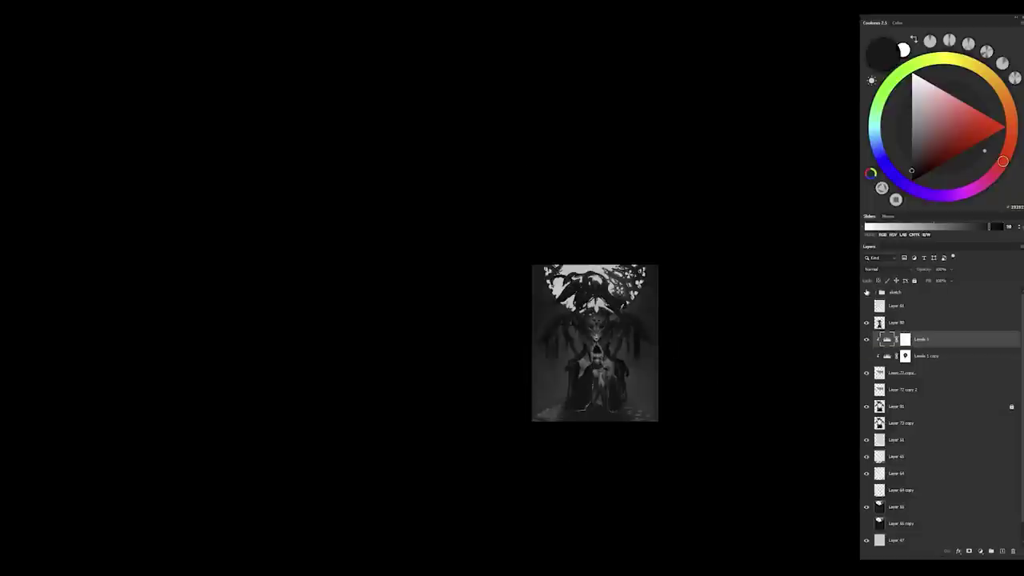
Step: Adjust the haze layer below the throne with Hue/Saturation
left_click(895, 439)
key("ctrl+u")
left_click_drag(175, 446, 193, 449)
key("Return")
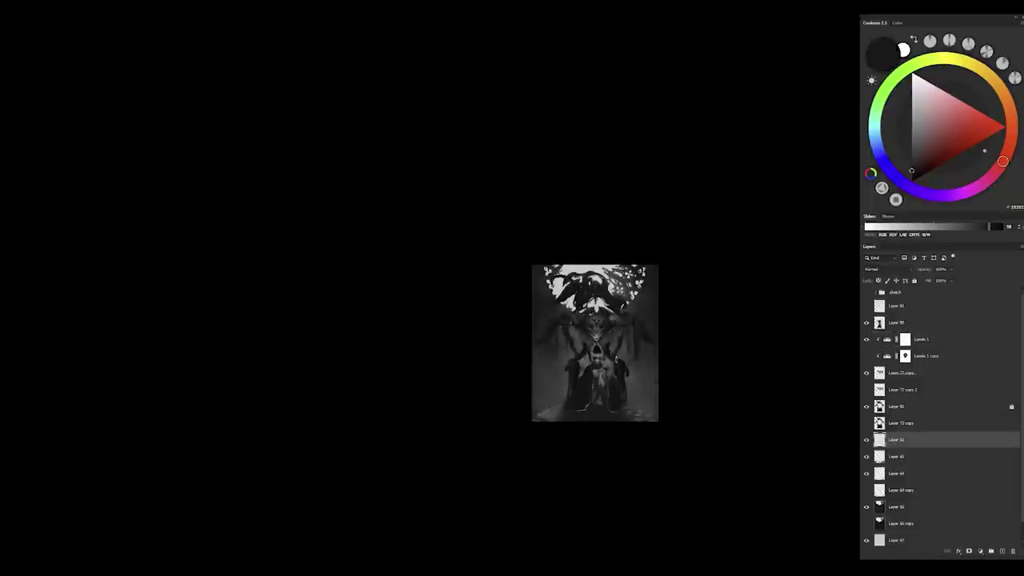
Step: Copy the Levels adjustment onto the throne layer as a clipped adjustment and invert its mask for painting with white
key("ctrl+plus")
key("ctrl+plus")
key("ctrl+plus")
left_click_drag(919, 356, 886, 415)
key("ctrl+i")
key("x")
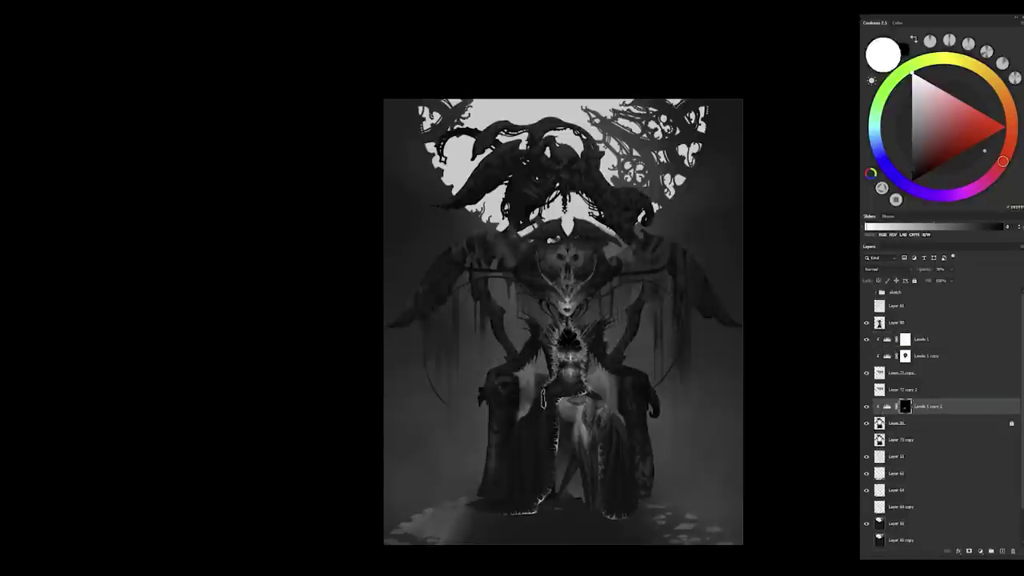
Step: Reduce the opacity of the throne's Levels adjustment and paint its mask with black and white around the queen's lap
key("ctrl+minus")
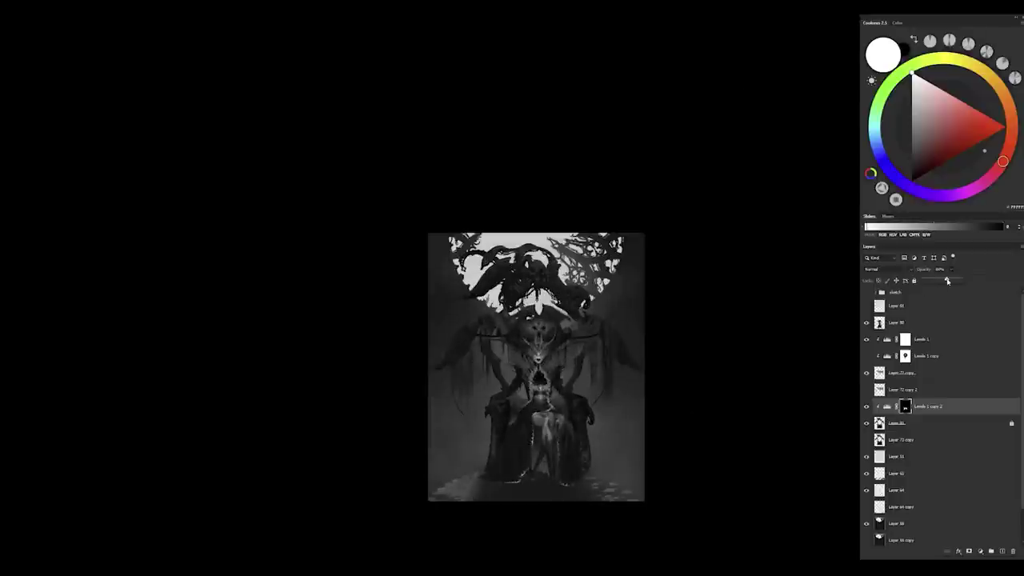
left_click(867, 406)
left_click(867, 407)
key("x")
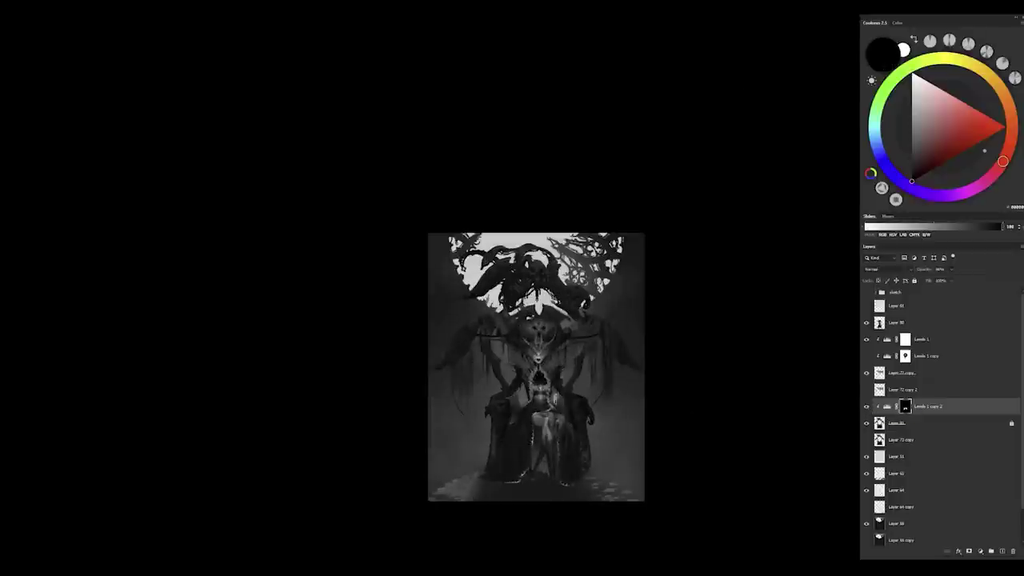
key("x")
key("x")
key("x")
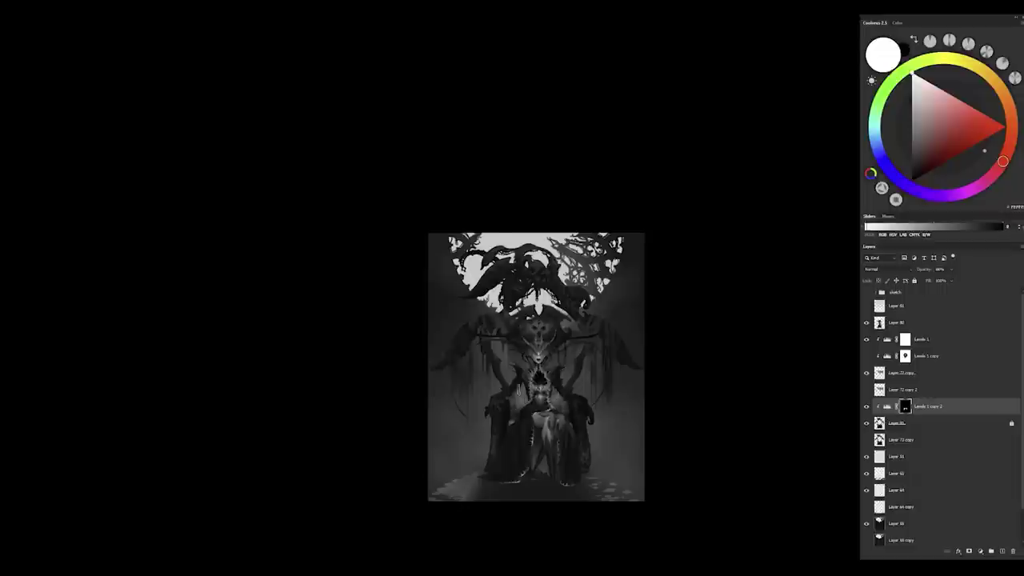
key("ctrl+plus")
key("alt+bracketright")
key("alt+bracketright")
key("x")
key("x")
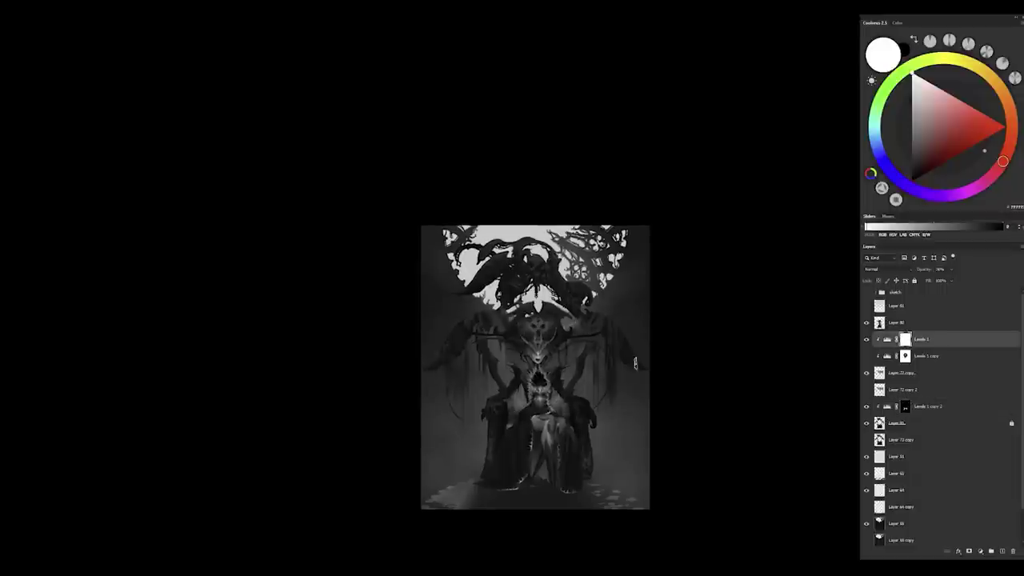
scroll(610, 416, "down", 1)
scroll(628, 393, "up", 5)
key("x")
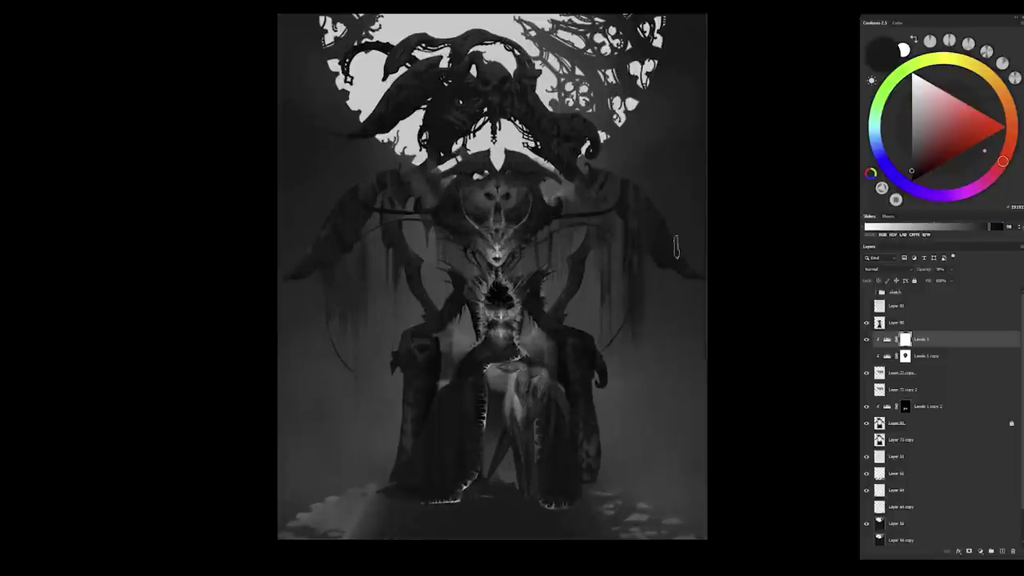
Step: Hide the Levels adjustment over the drips and paint mid-grey drips across the wing in front of the rose window
key("alt+bracketleft")
key("alt+bracketleft")
scroll(398, 192, "up", 1)
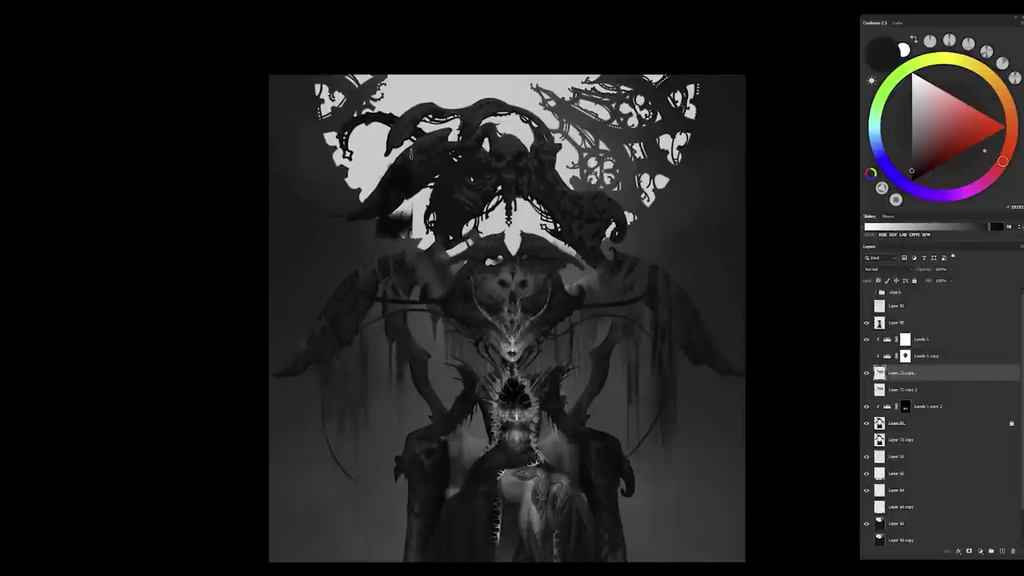
key("ctrl+i")
mouse_move(439, 293)
left_mouse_down()
mouse_move(384, 176)
mouse_move(436, 120)
left_mouse_up()
mouse_move(380, 200)
left_mouse_down()
mouse_move(390, 233)
mouse_move(432, 137)
mouse_move(417, 218)
mouse_move(384, 232)
left_mouse_up()
left_click_drag(440, 133, 433, 193)
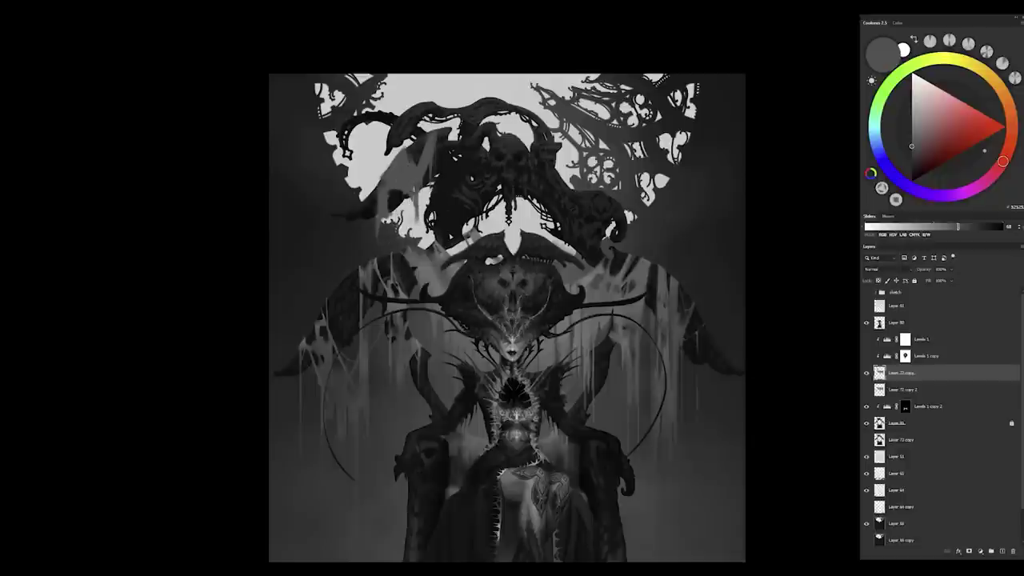
Step: Paint long vertical grey drips between the wing and the skull on the hanging drips layer
mouse_move(458, 144)
left_mouse_down()
mouse_move(453, 227)
mouse_move(448, 144)
mouse_move(454, 240)
left_mouse_up()
left_click_drag(461, 159, 462, 190)
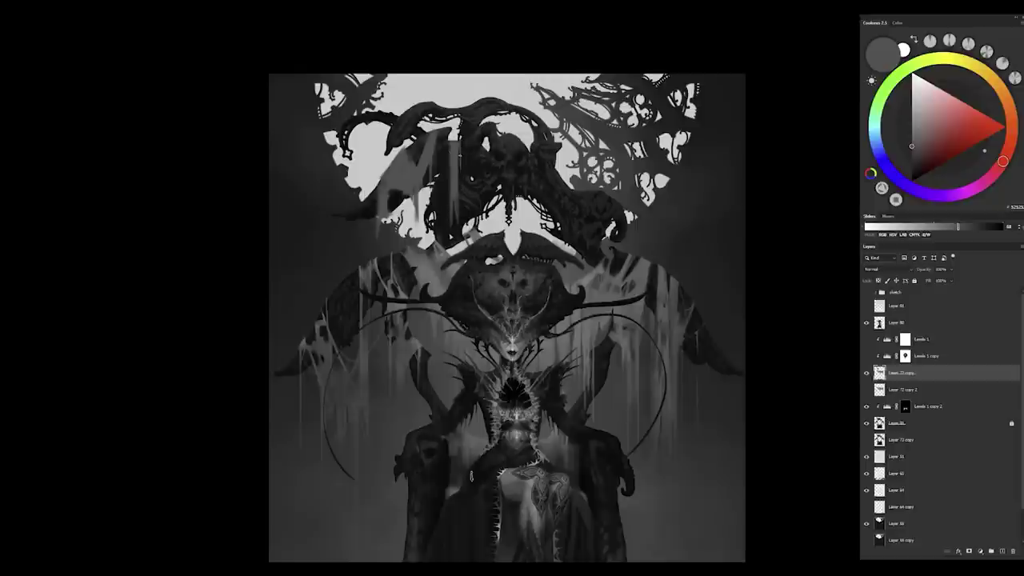
left_click_drag(398, 176, 383, 162)
Step: Check the composition mirrored and paint grey drips around the curled horn on the skull's other side
key("ctrl+shift+h")
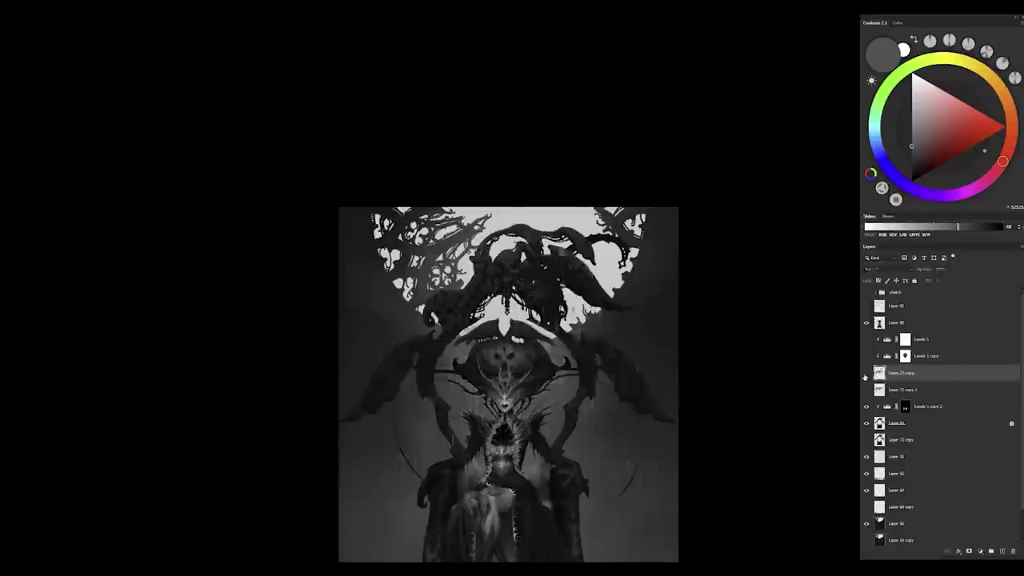
scroll(569, 214, "down", 1)
key("ctrl+shift+h")
scroll(480, 272, "up", 1)
mouse_move(545, 200)
left_mouse_down()
mouse_move(543, 280)
mouse_move(560, 243)
mouse_move(533, 241)
mouse_move(538, 234)
left_mouse_up()
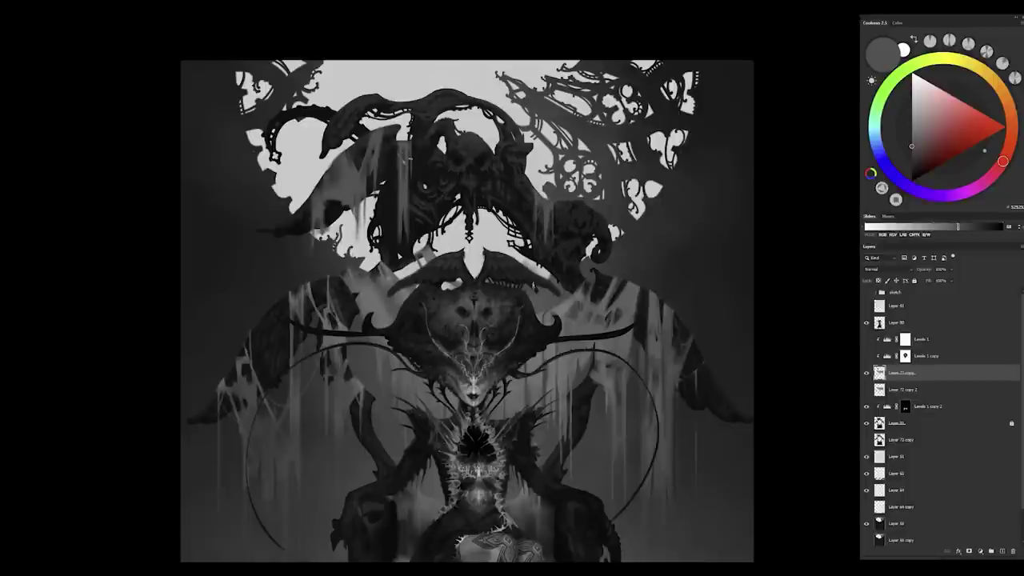
scroll(560, 307, "down", 1)
scroll(560, 308, "up", 2)
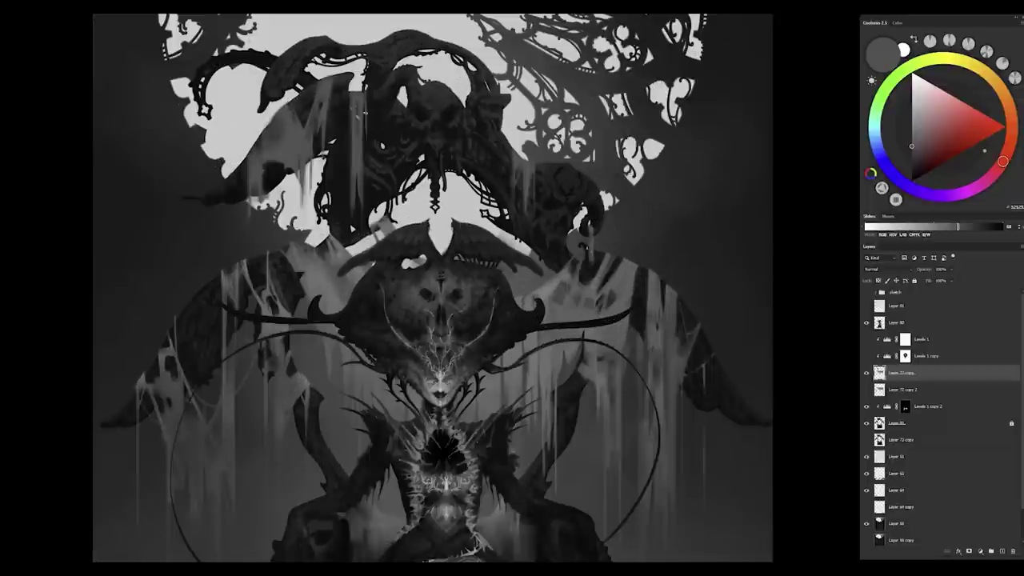
scroll(542, 412, "down", 1)
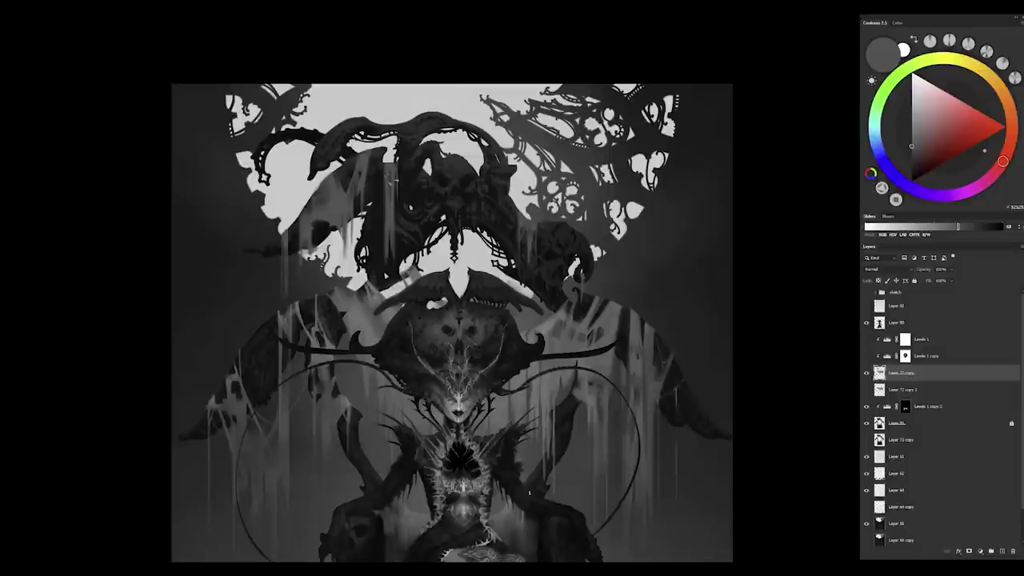
Step: Add narrow drips down the wing and highlight them with light grey on a new layer clipped to the drips
scroll(279, 297, "down", 1)
left_click_drag(429, 219, 429, 296)
left_click_drag(428, 252, 429, 298)
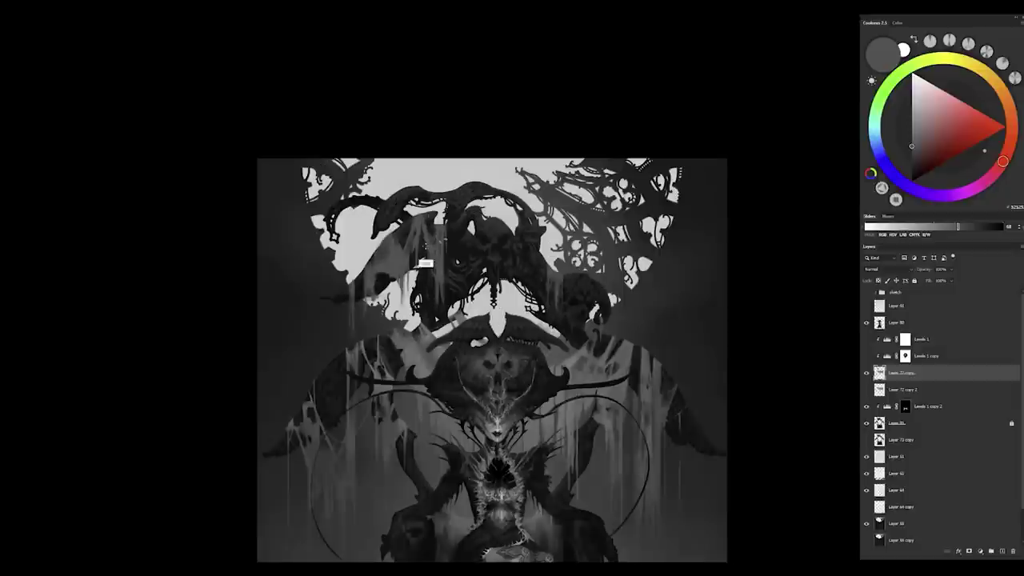
key("ctrl+z")
left_click(634, 274, "alt")
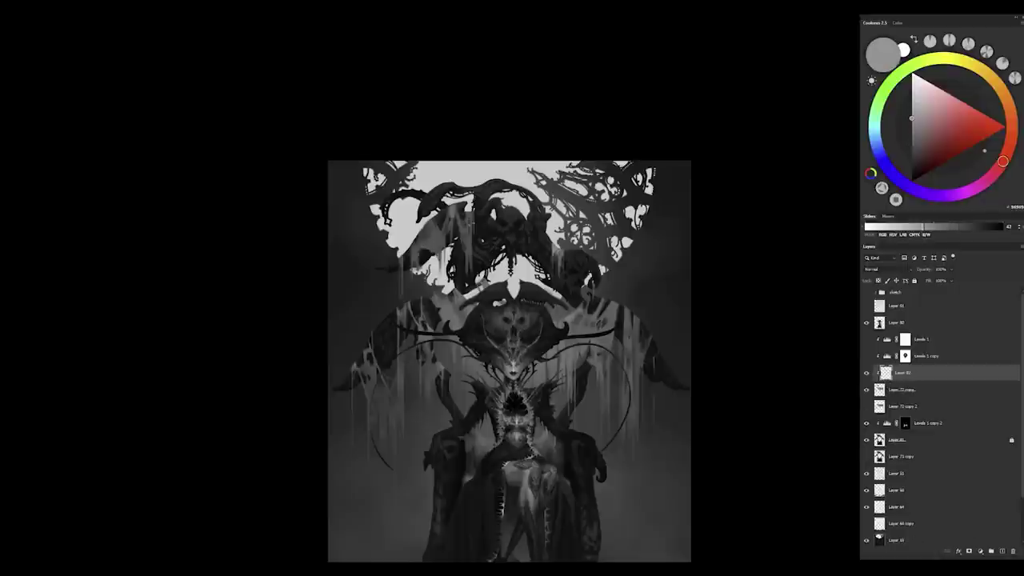
left_click_drag(464, 206, 464, 256)
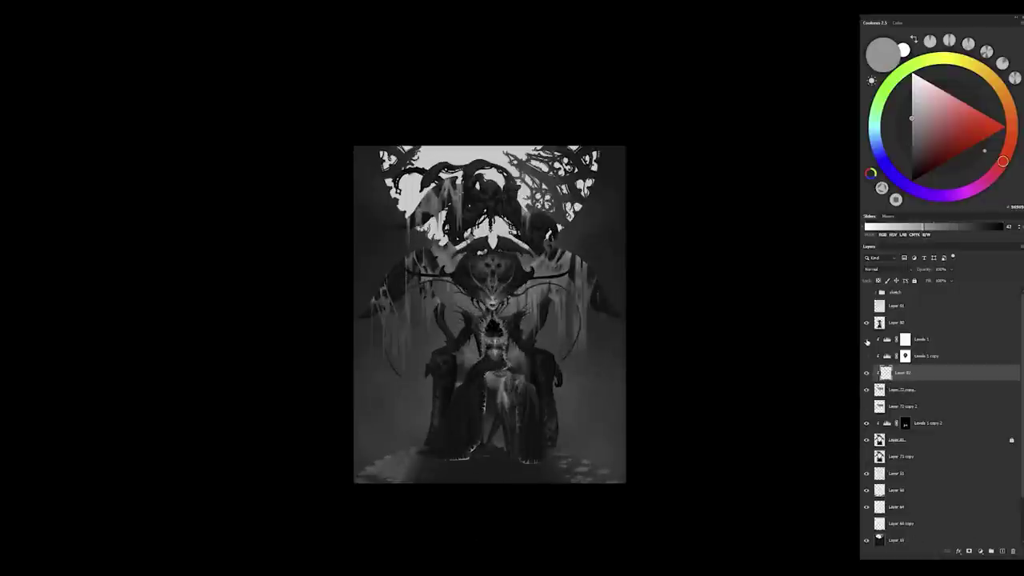
Step: Show the Levels adjustment again and paint its mask with the Soft Round brush to lighten the upper drips
right_click(460, 240)
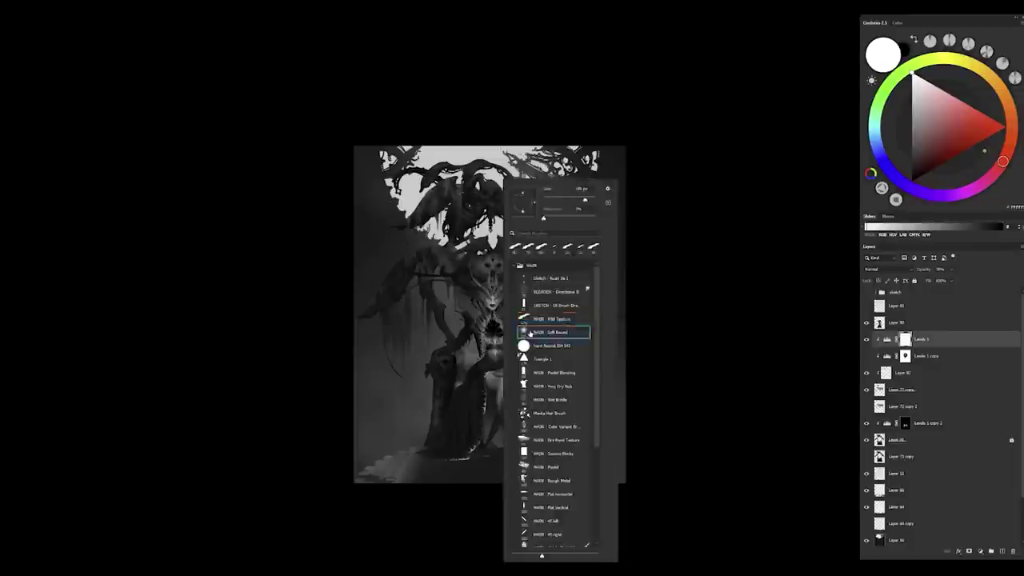
key("Escape")
key("x")
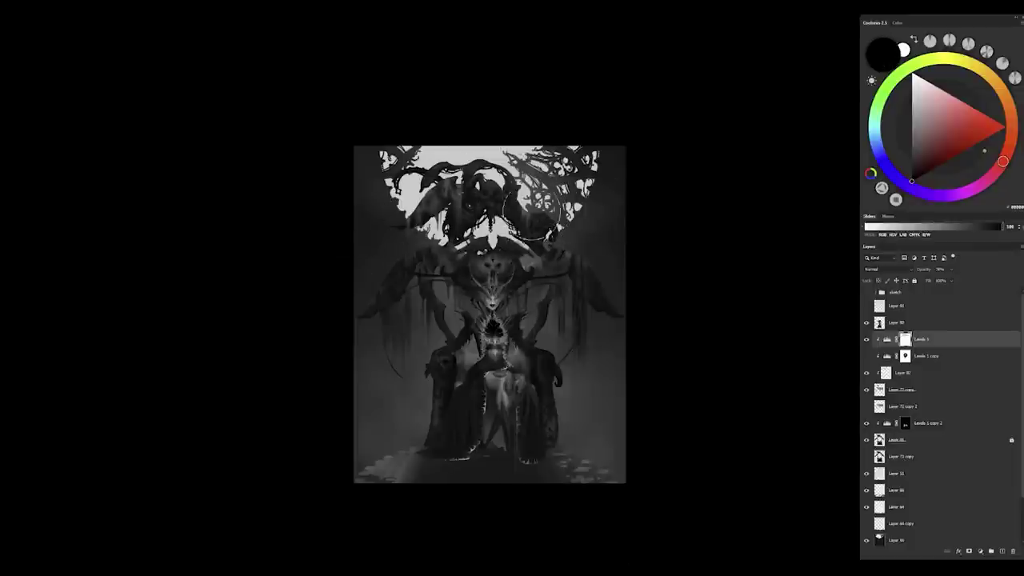
Step: Duplicate the masked Levels adjustment as a hidden backup and rebalance the drips by painting the mask black and white
key("ctrl+j")
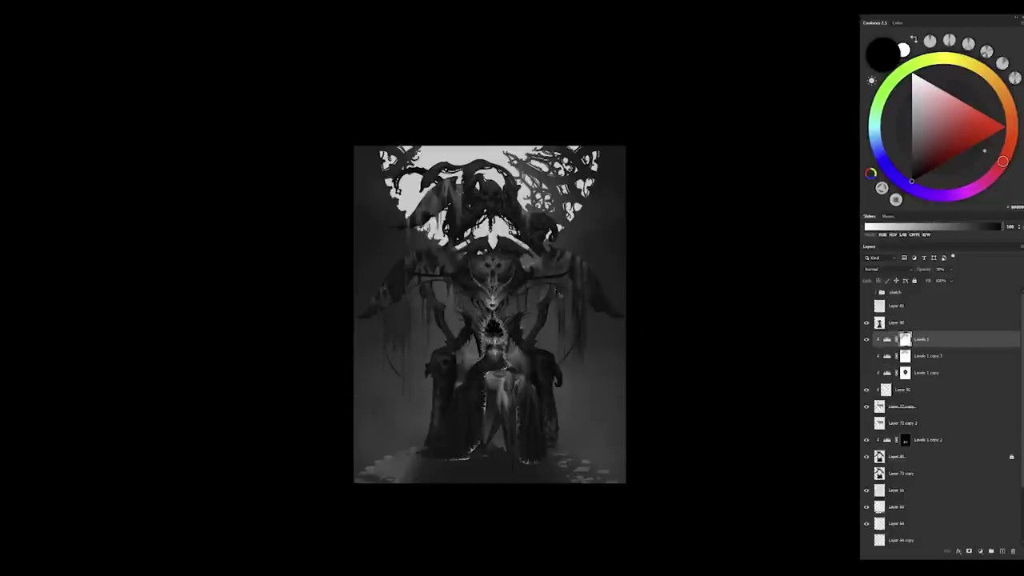
key("x")
key("x")
key("x")
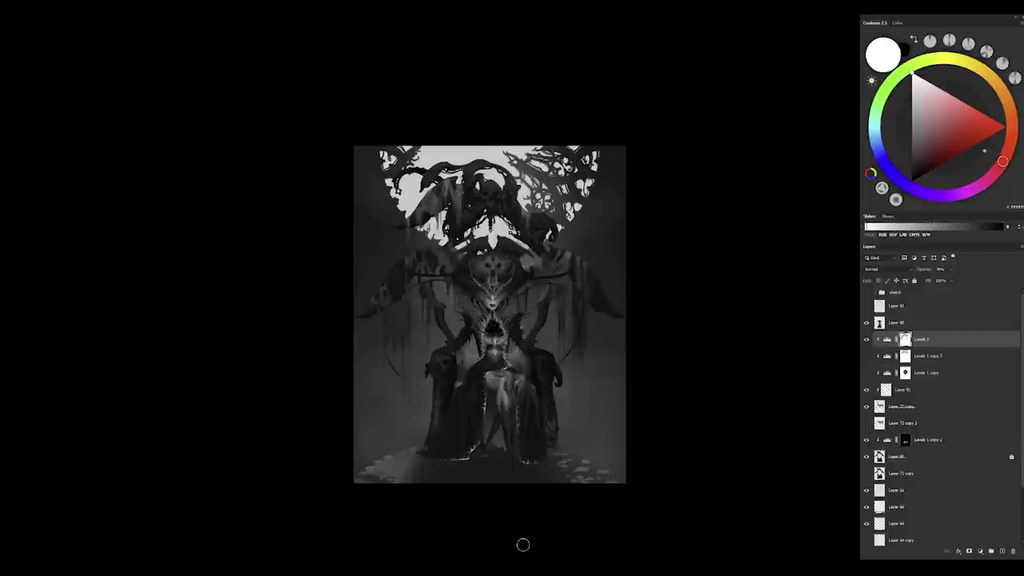
key("x")
key("x")
key("x")
key("x")
key("x")
key("x")
key("x")
key("x")
key("x")
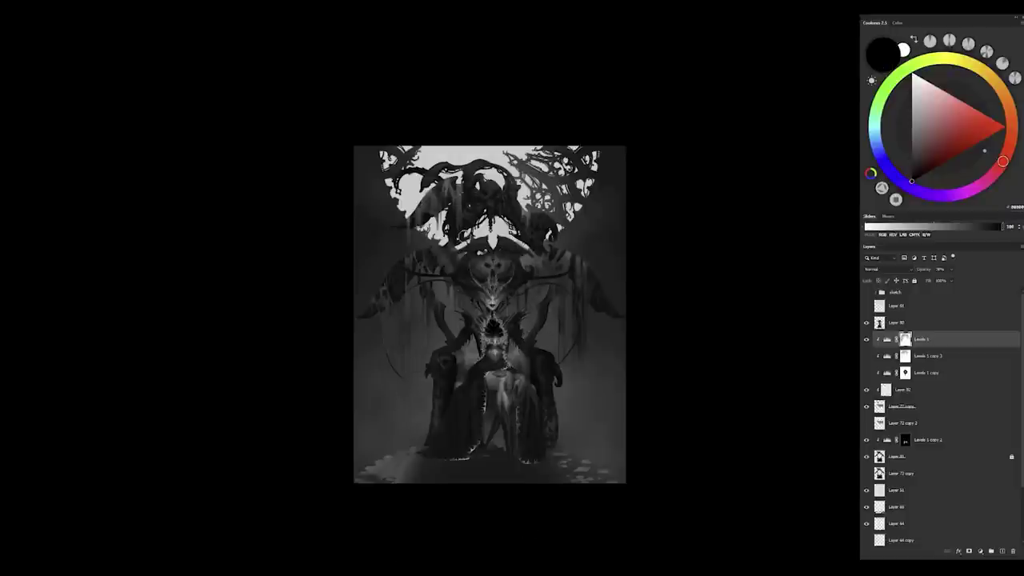
Step: Compare the repainted Levels adjustment with its backup by toggling their visibility
scroll(454, 198, "up", 1)
left_click(455, 199, "alt")
scroll(624, 400, "down", 2)
left_click(866, 339)
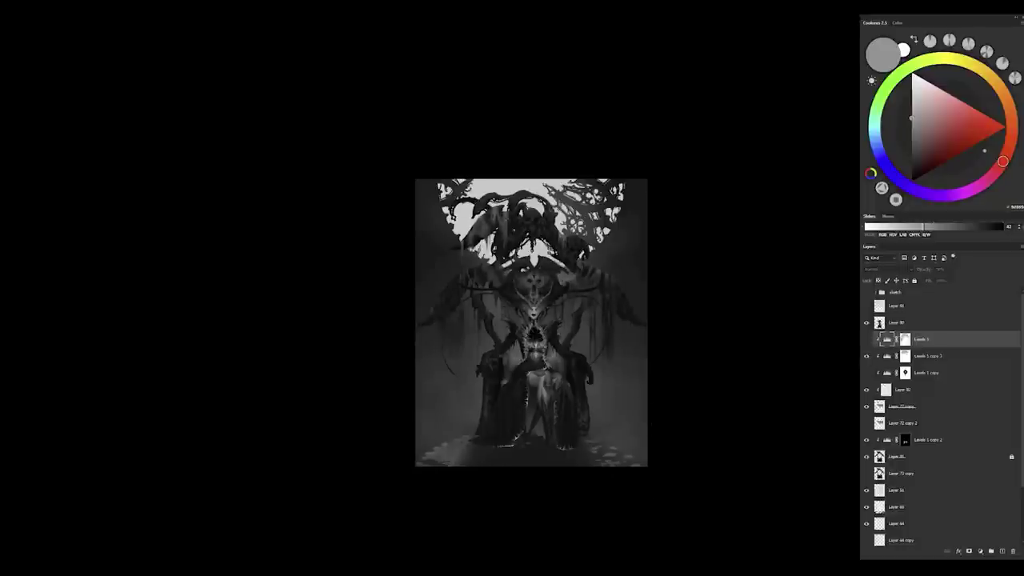
left_click(866, 356)
key("d")
key("x")
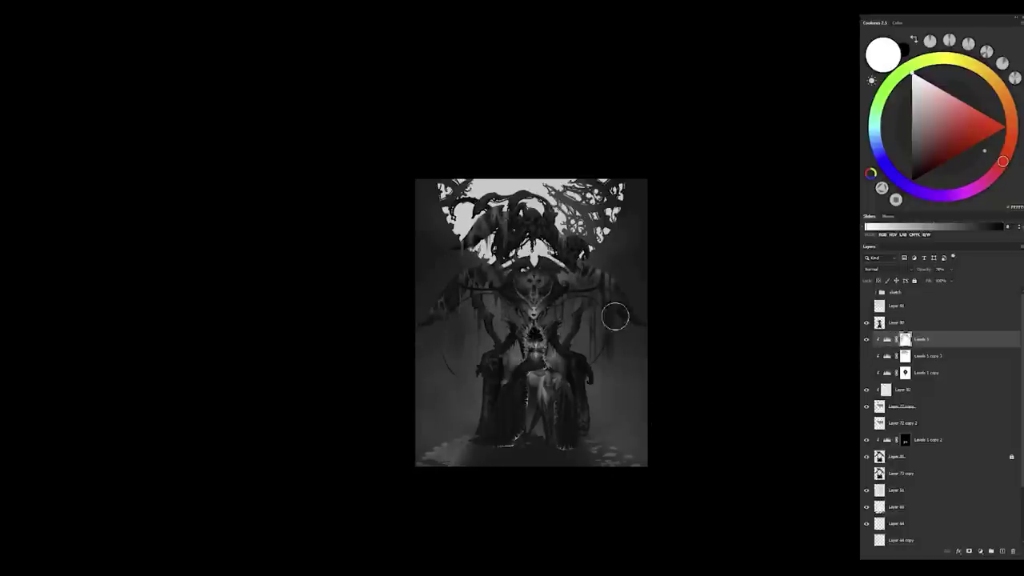
Step: Merge the Levels adjustments and clipped highlights into the hanging drips layer
key("ctrl+e")
scroll(541, 366, "up", 2)
scroll(541, 366, "down", 2)
scroll(541, 365, "up", 1)
scroll(541, 365, "up", 1)
Step: Paint the throne's Levels mask with black and white around the queen's waist and merge the adjustment into the throne layer
key("alt+bracketleft")
key("d")
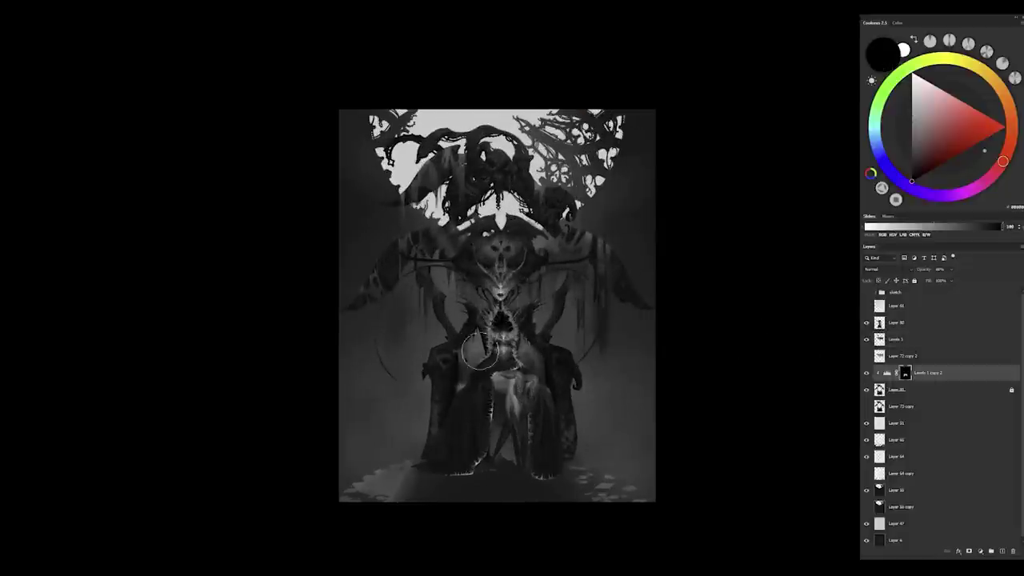
key("x")
key("x")
key("x")
key("x")
key("x")
scroll(554, 346, "up", 1)
key("x")
Step: On a new layer clipped to the throne, paint dark shapes with sampled greys in the gap beside the queen's waist
key("ctrl+shift+alt+n")
scroll(554, 346, "up", 2)
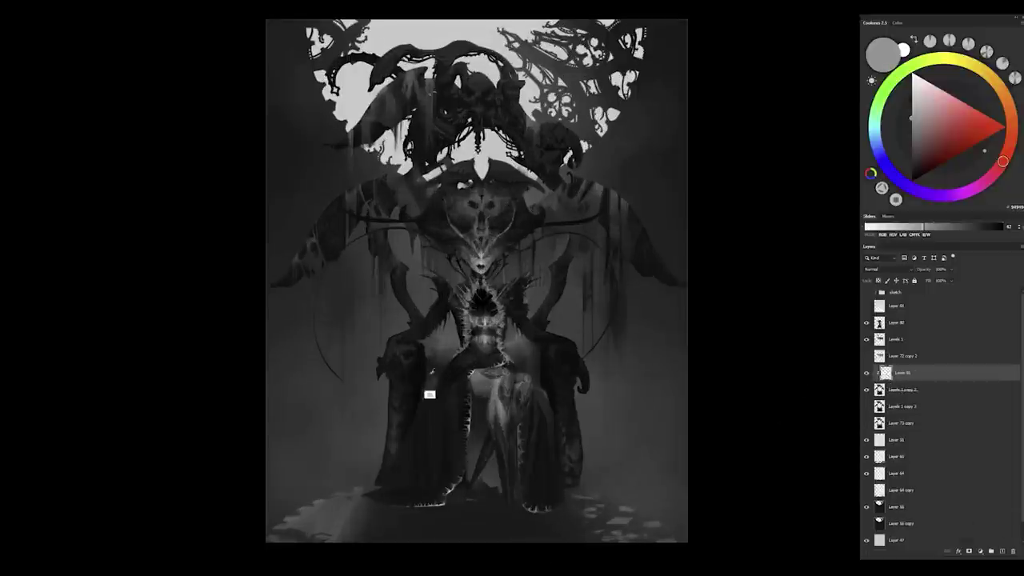
left_click(458, 334, "alt")
left_click(468, 328, "alt")
left_click(451, 327, "alt")
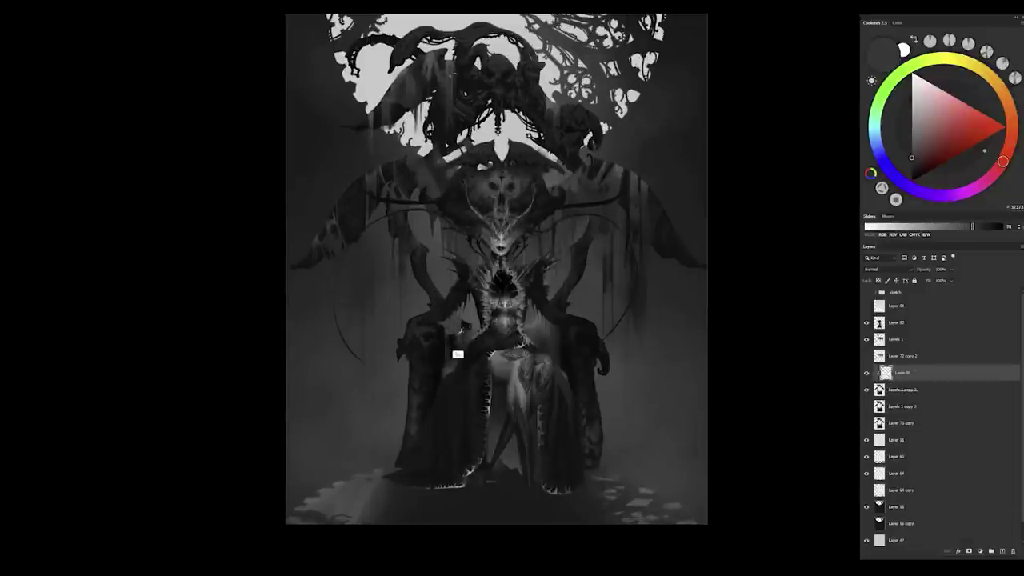
left_click(467, 346, "alt")
left_click_drag(451, 323, 469, 348)
Step: Darken the light gap between the queen's waist and the opposite armrest with sampled dark greys
left_click(463, 355, "alt")
left_click(542, 336, "alt")
left_click_drag(550, 352, 548, 342)
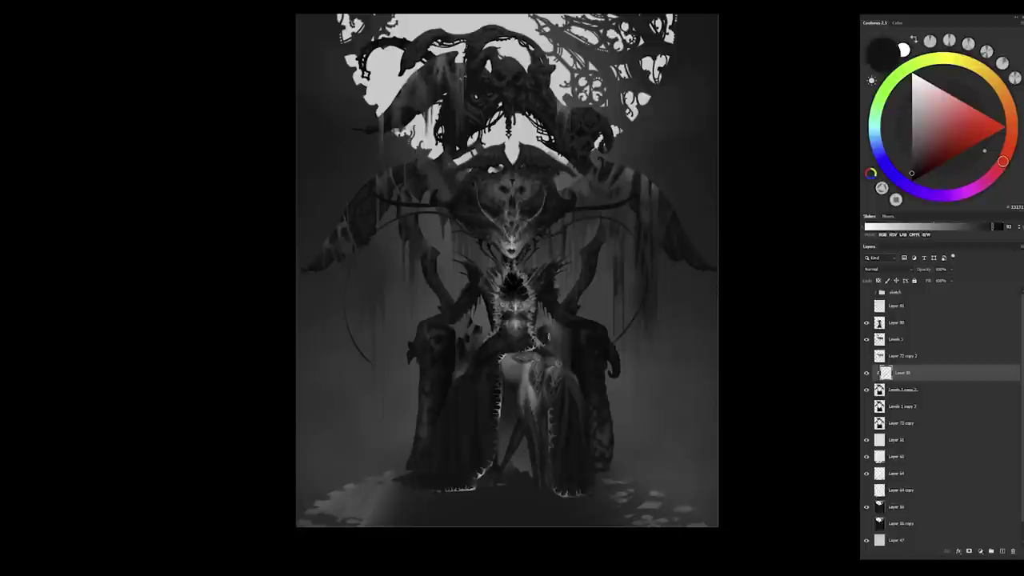
left_click(543, 355, "alt")
left_click(565, 376, "alt")
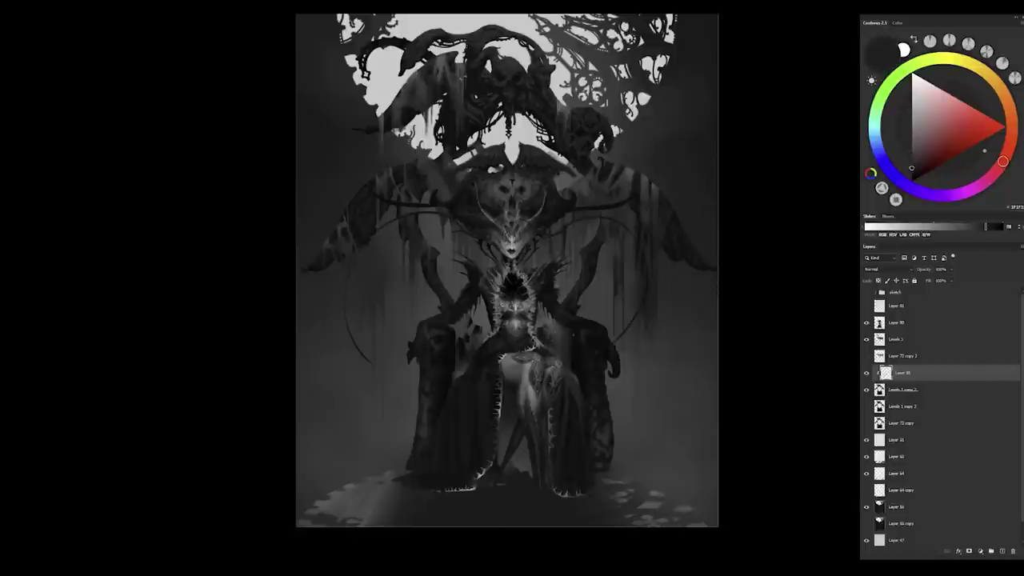
left_click(568, 347, "alt")
left_click(563, 365, "alt")
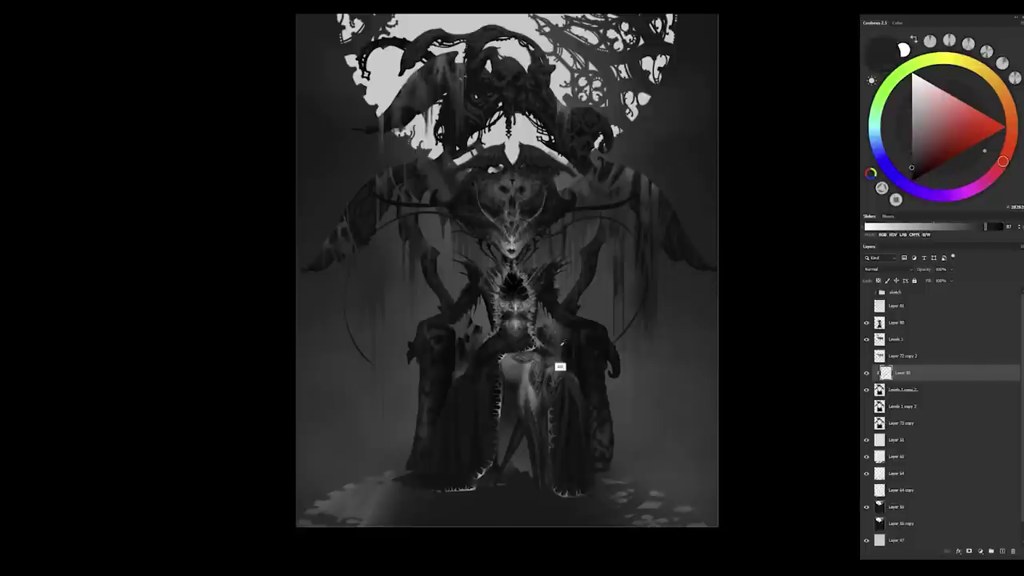
Step: Blend the gaps beside the queen's waist and the robe's outer edge with dark greys sampled from the throne
left_click(449, 374, "alt")
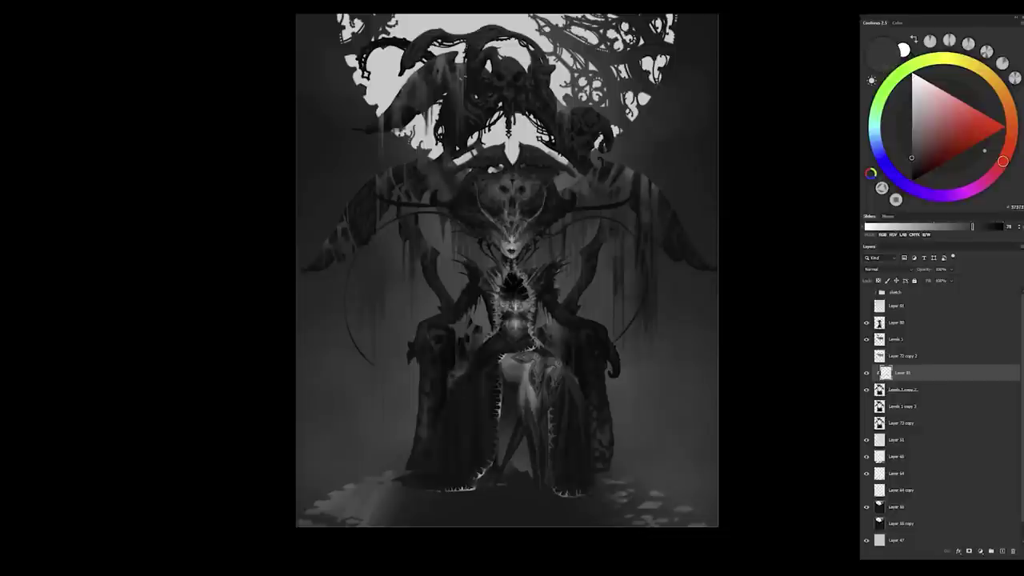
left_click(569, 370, "alt")
left_click(568, 369, "alt")
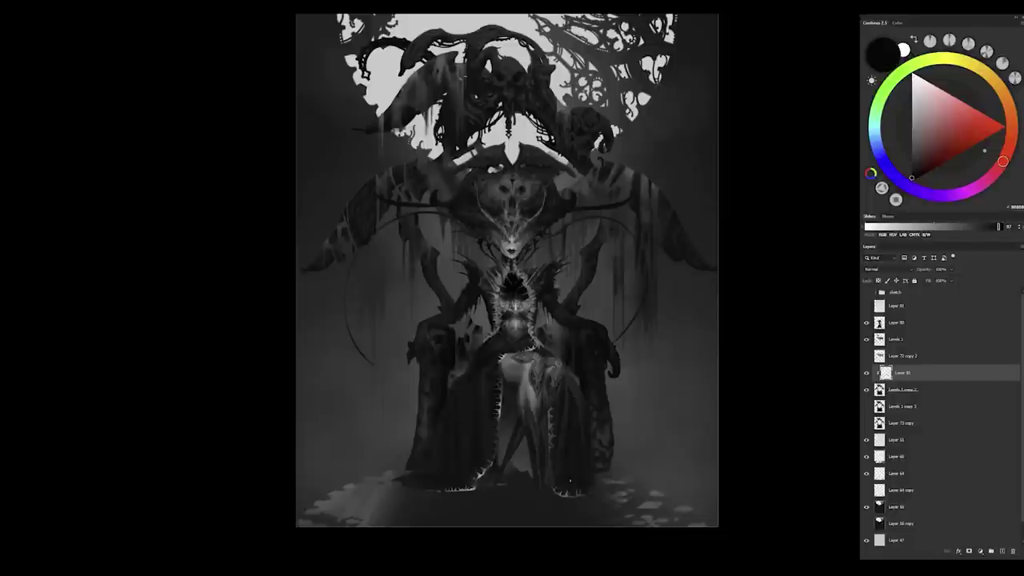
Step: On a new layer placed above the clipped paint layer, paint grey hanging streaks over the throne's left armrest
left_click(453, 342, "alt")
key("ctrl+shift+alt+n")
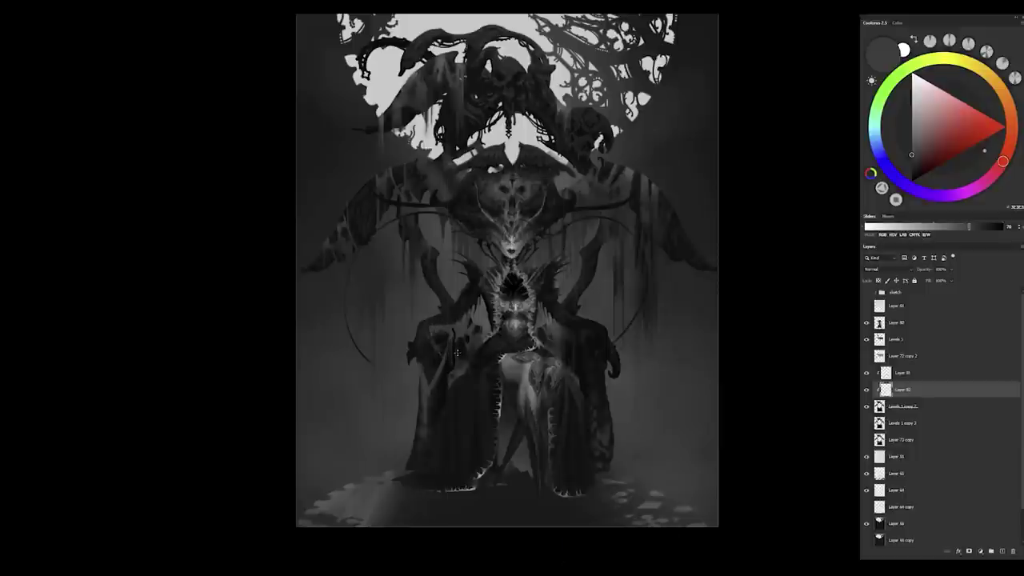
key("ctrl+bracketright")
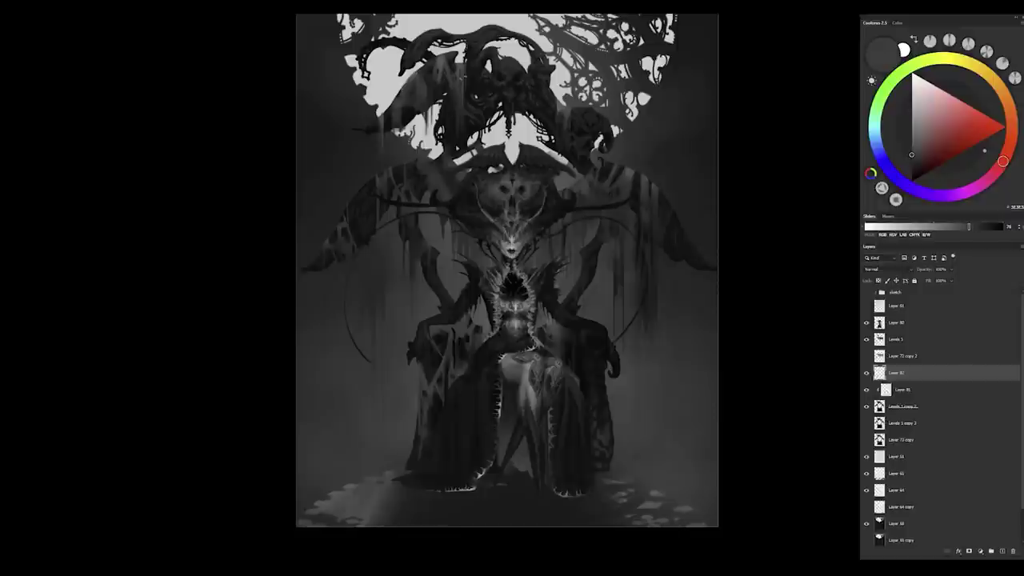
left_click(434, 439, "alt")
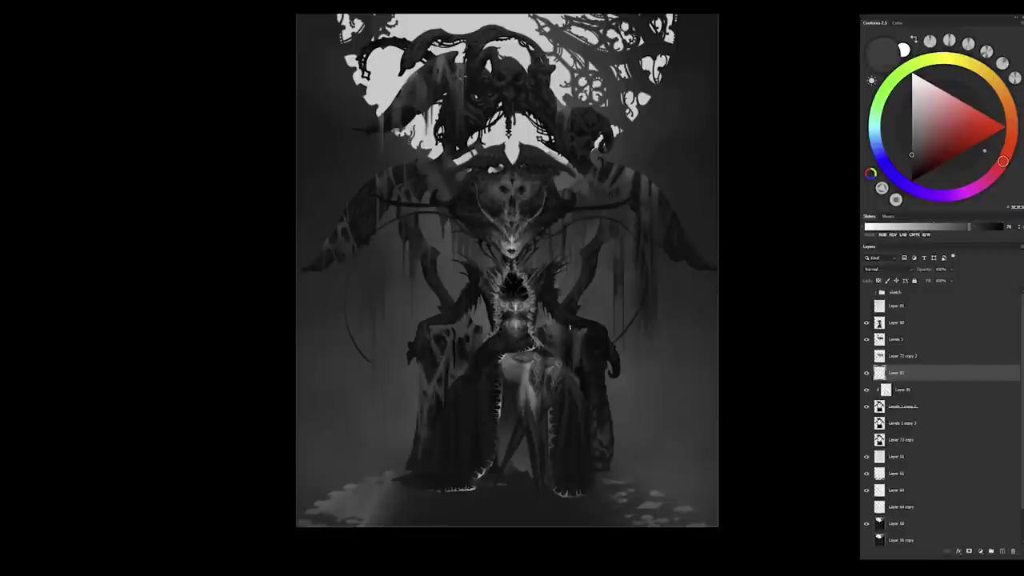
Step: Paint matching streaks over the throne's right armrest and touch up the robe's edges with sampled dark greys
left_click(586, 384, "alt")
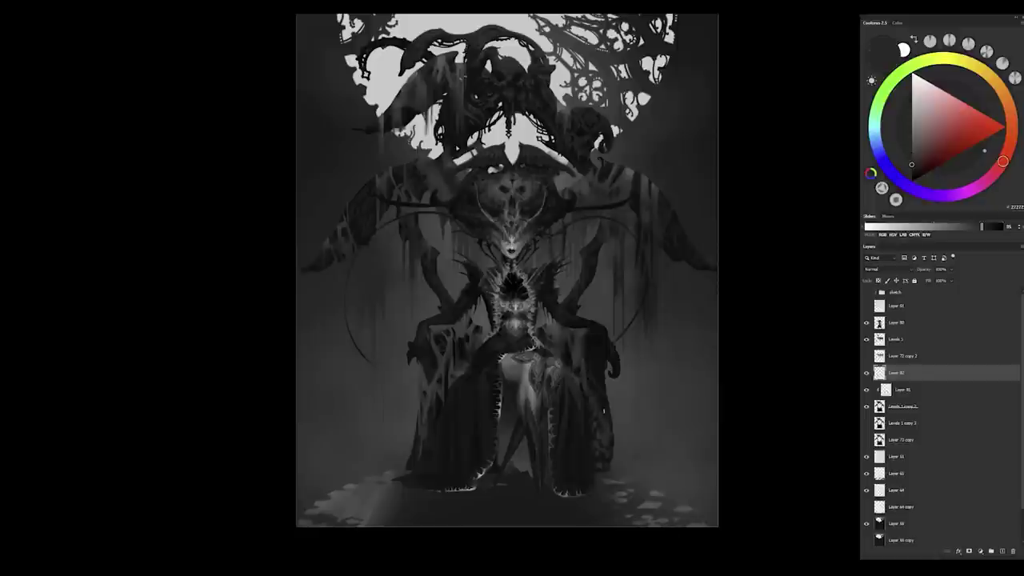
left_click(597, 366, "alt")
left_click(583, 364, "alt")
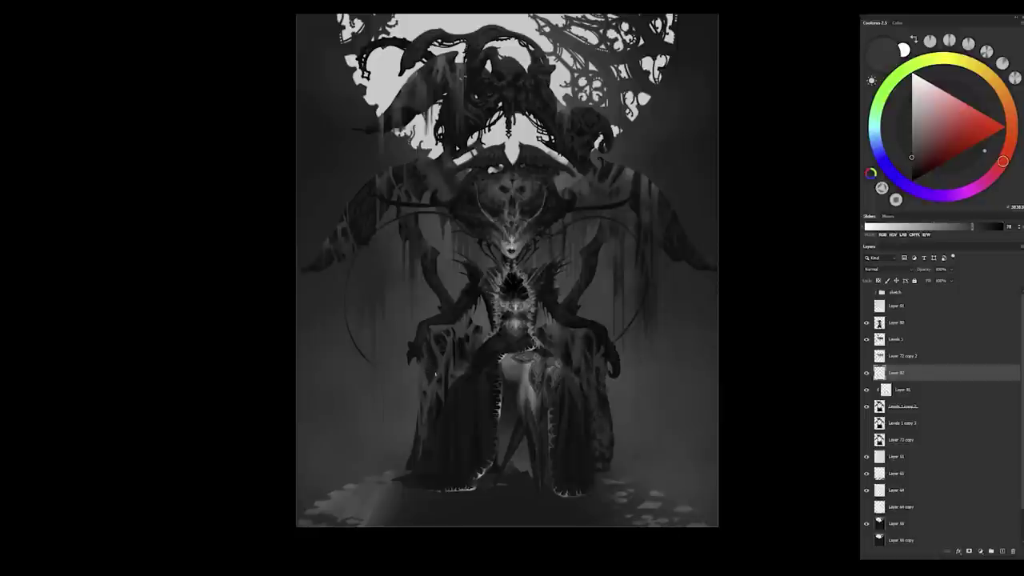
left_click(592, 351, "alt")
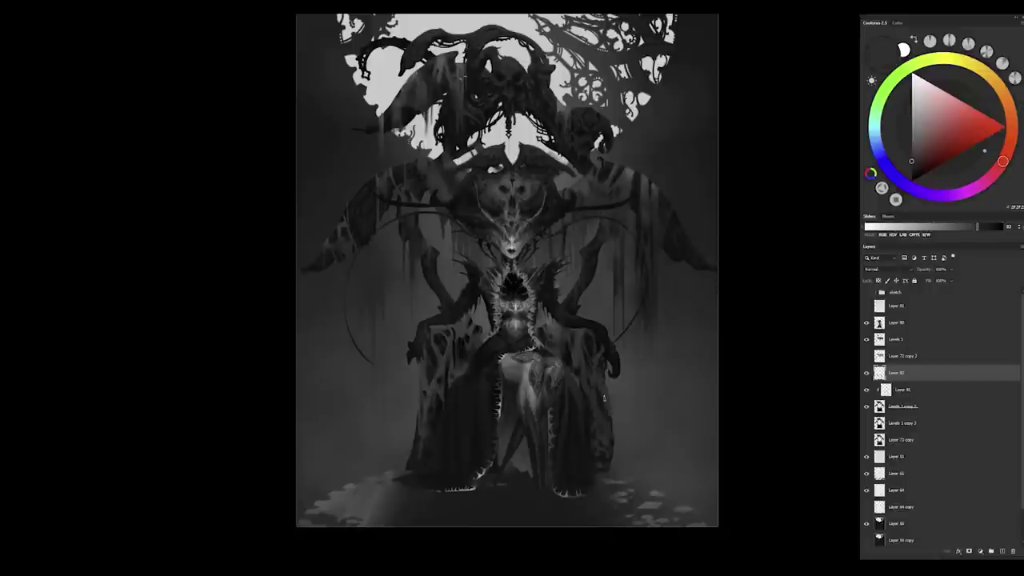
left_click(568, 388, "alt")
left_click(388, 479, "alt")
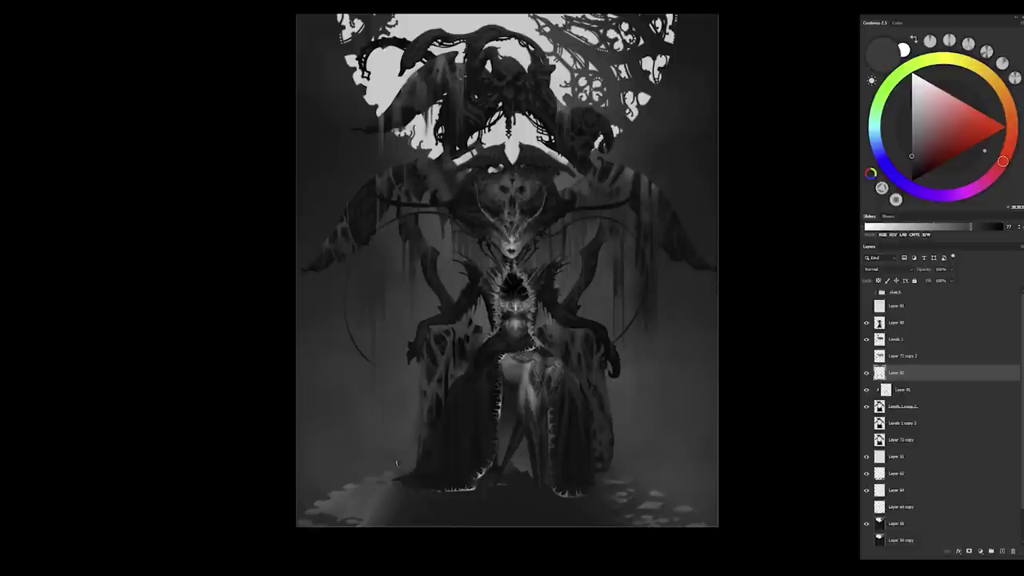
Step: Refine the throne's left side with sampled greys, using a new clipped layer, and merge it into the streaks layer
left_click(994, 547)
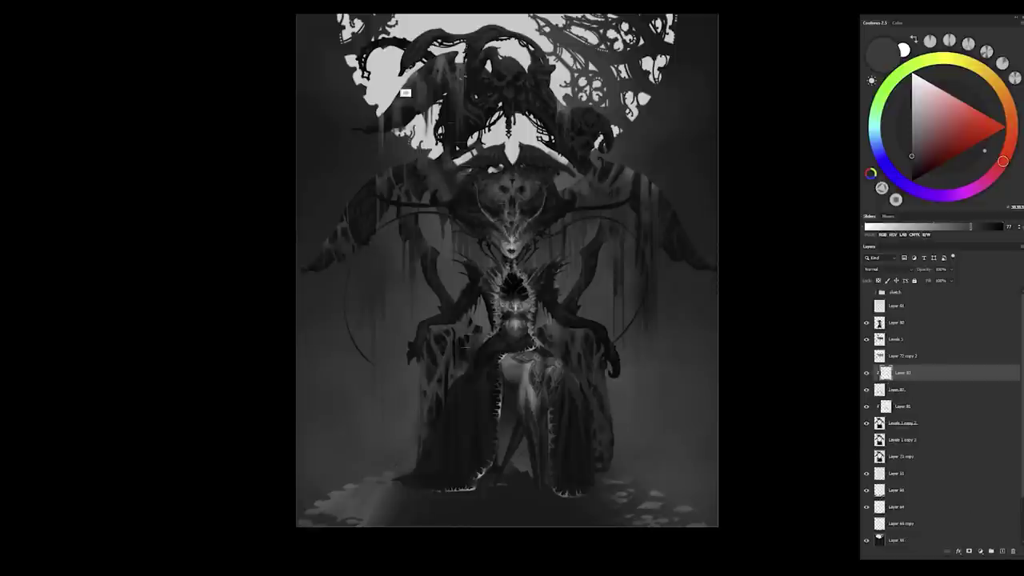
left_click(439, 91, "alt")
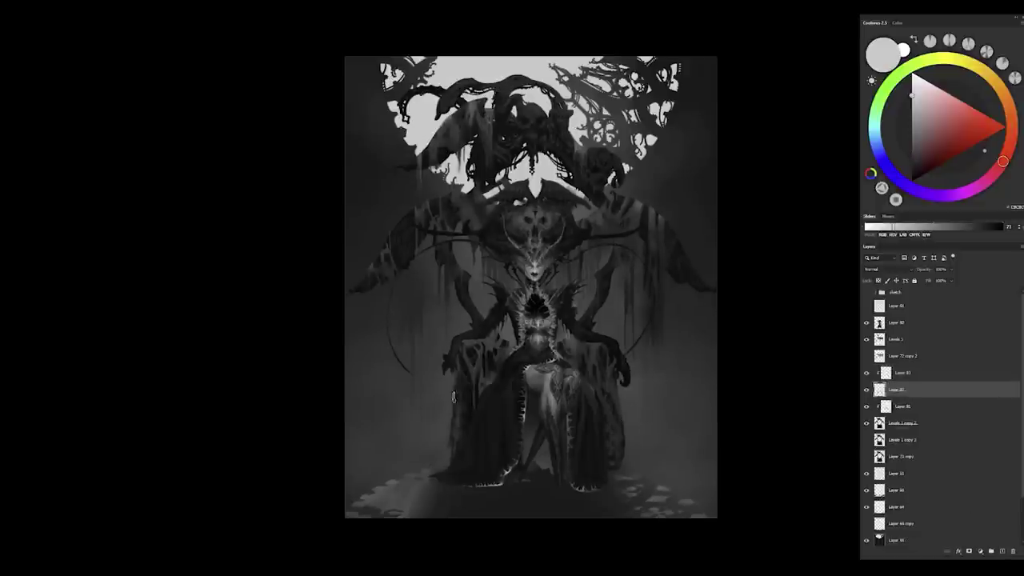
left_click(613, 454, "alt")
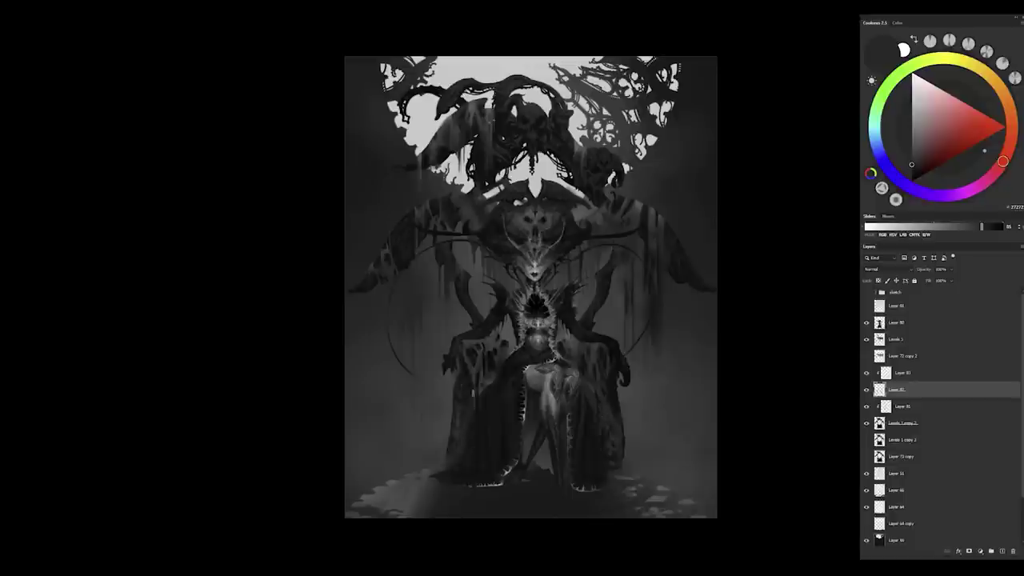
left_click(899, 372)
left_click(466, 346, "alt")
key("ctrl+e")
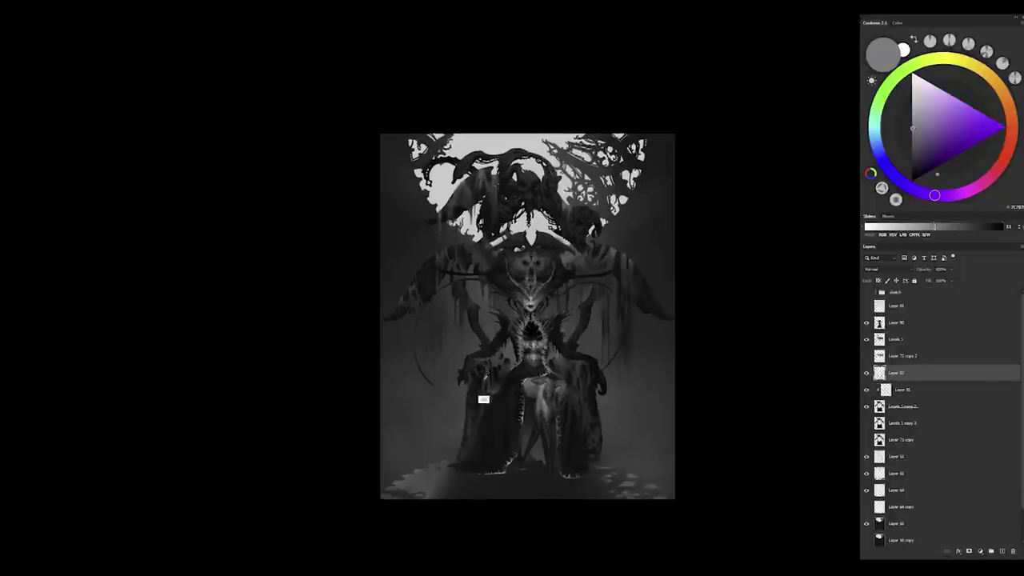
Step: Touch up the streaks on both armrests with sampled greys and merge the paint layers into the throne layer
left_click(494, 422, "alt")
left_click(480, 411, "alt")
left_click(596, 384, "alt")
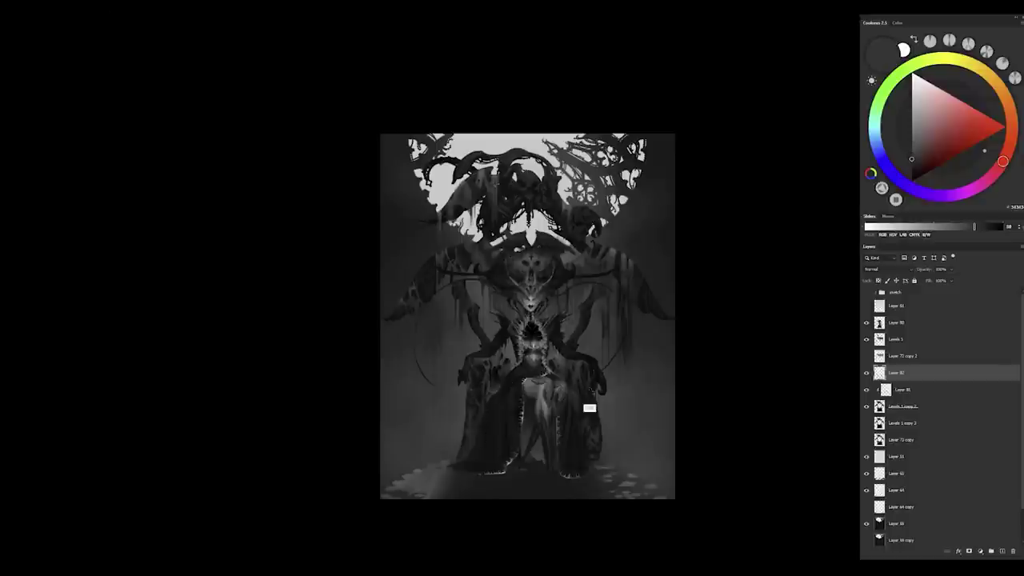
key("ctrl+e")
Step: On a new layer clipped to the throne, add small mid-grey highlights between the left armrest and the queen's waist
key("x")
left_click(504, 356, "alt")
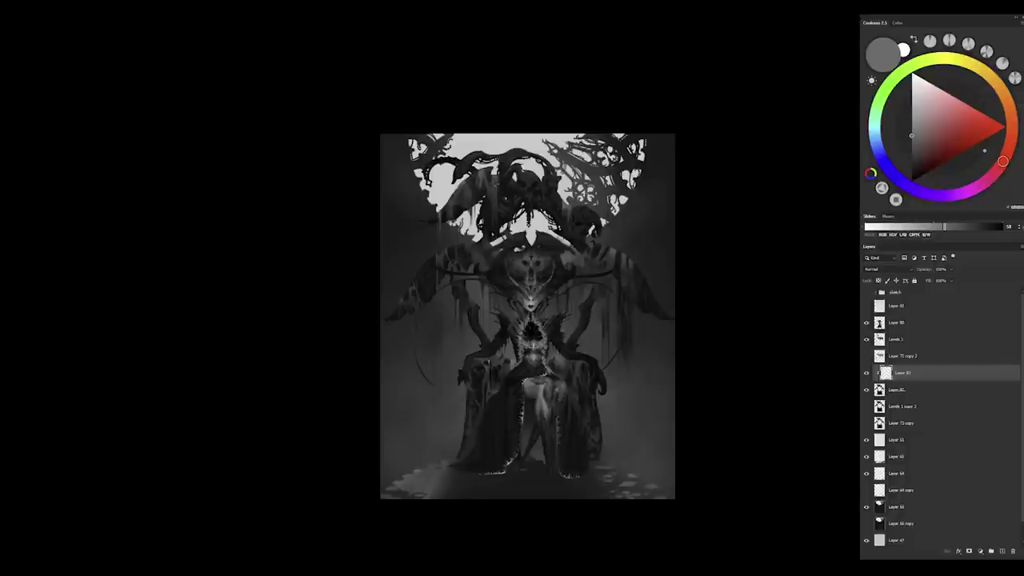
key("ctrl+minus")
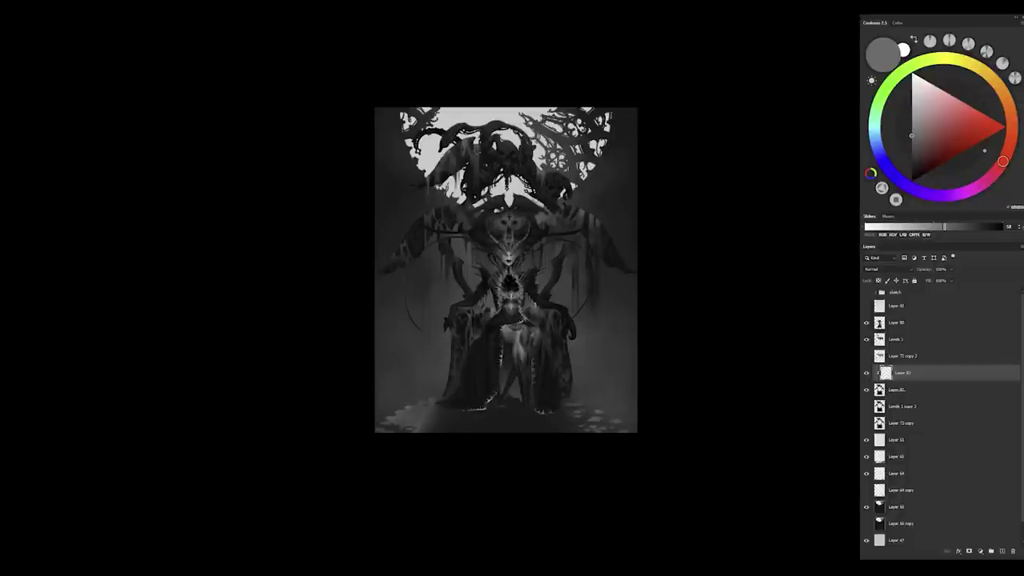
Step: Darken the throne with a clipped Levels adjustment, invert its mask to black and paint white over the armrests
key("ctrl+l")
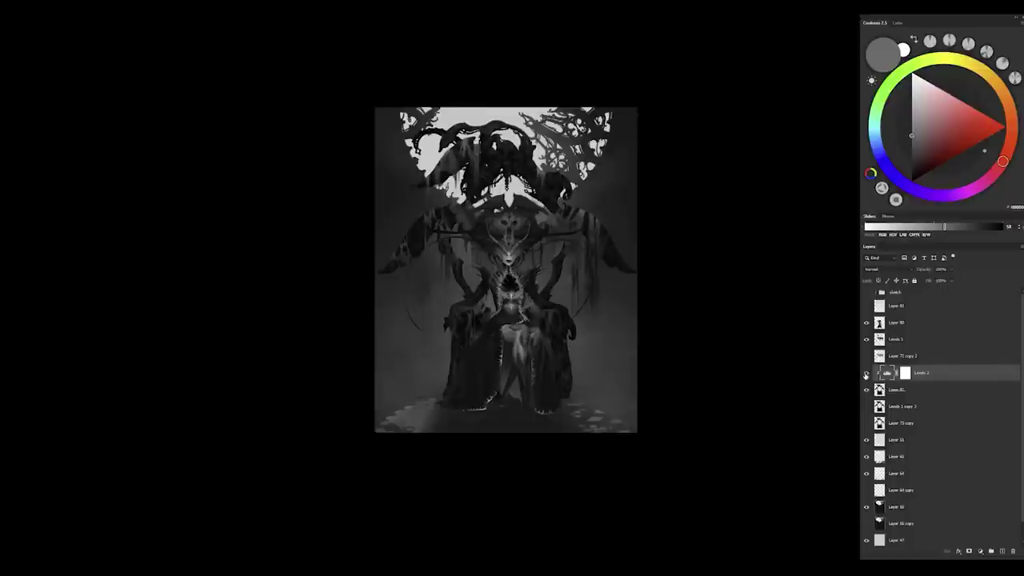
key("d")
key("ctrl+i")
left_click_drag(475, 298, 454, 319)
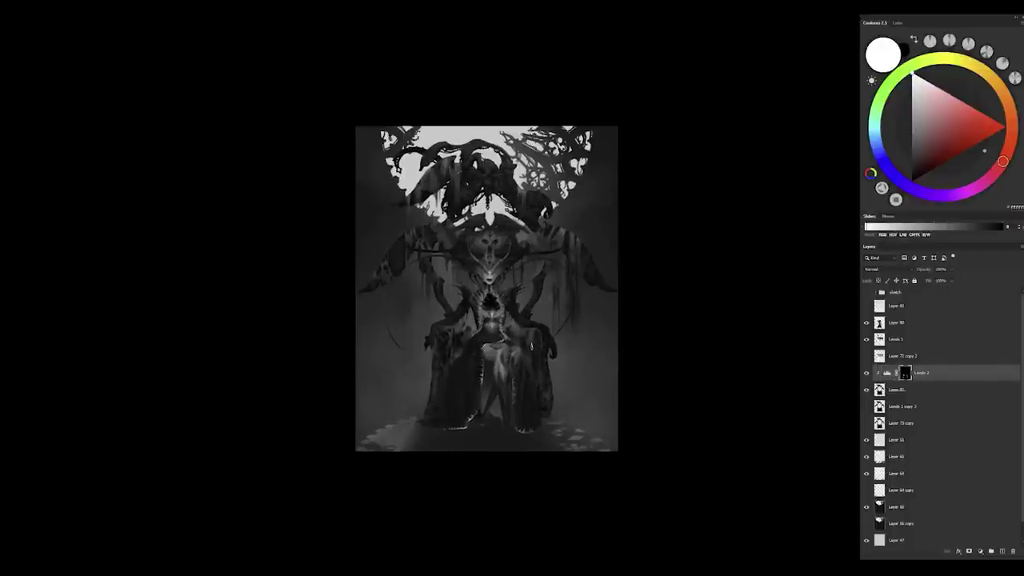
scroll(522, 318, "up", 1)
Step: Merge the Levels adjustment into the throne layer and toggle the visibility of the topmost paint layer
left_click(896, 339)
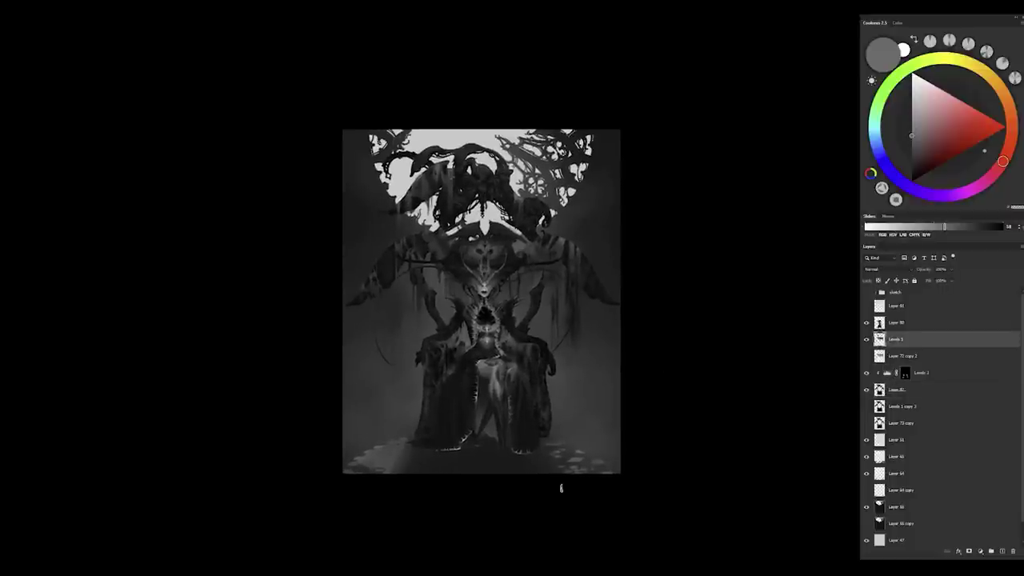
left_click(872, 374)
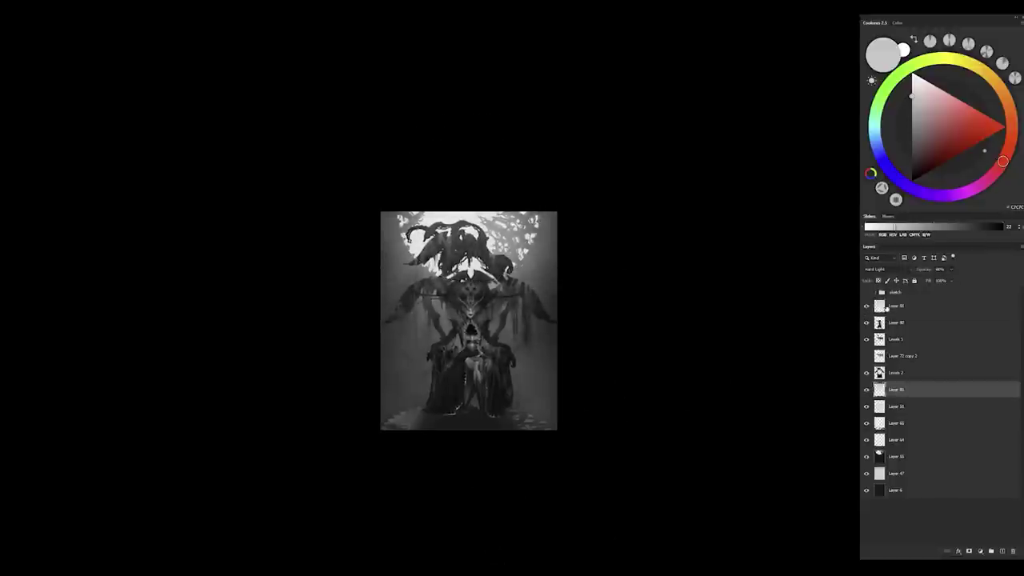
left_click(864, 307)
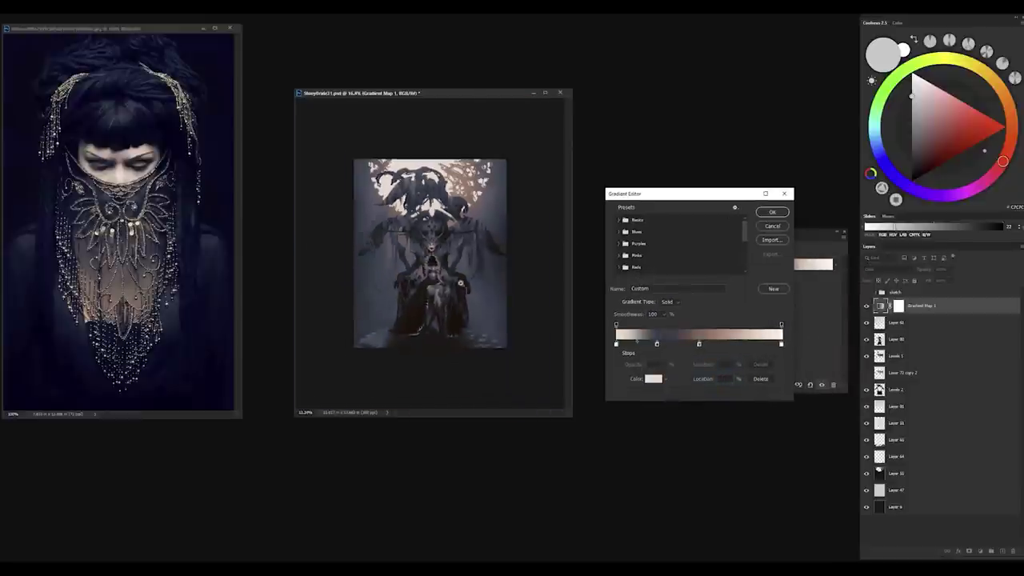
Step: Shift the Gradient Map's blue stop toward the shadows and recolour the darker stops with deep blue and warm brown
left_click_drag(656, 344, 633, 345)
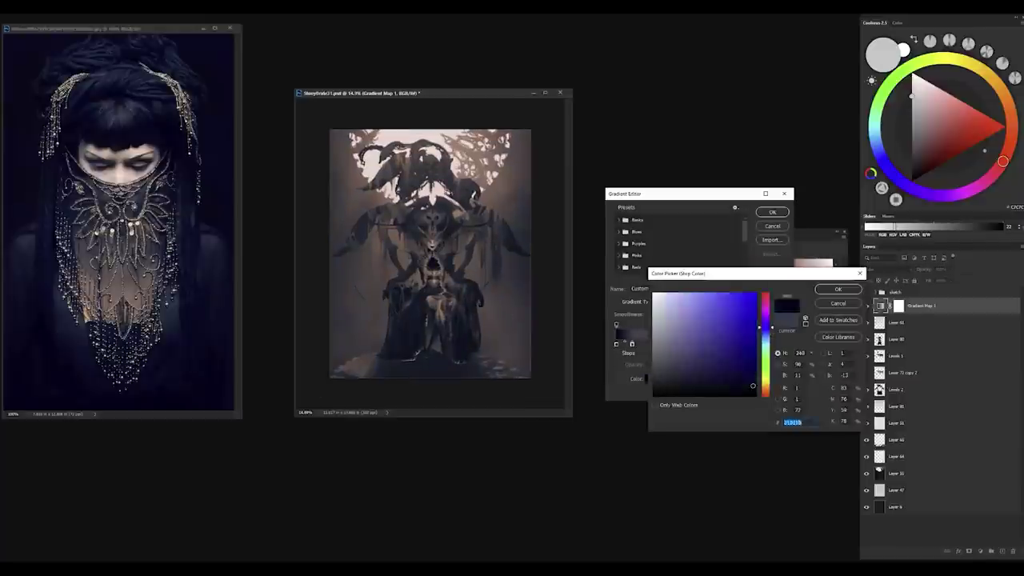
left_click(652, 379)
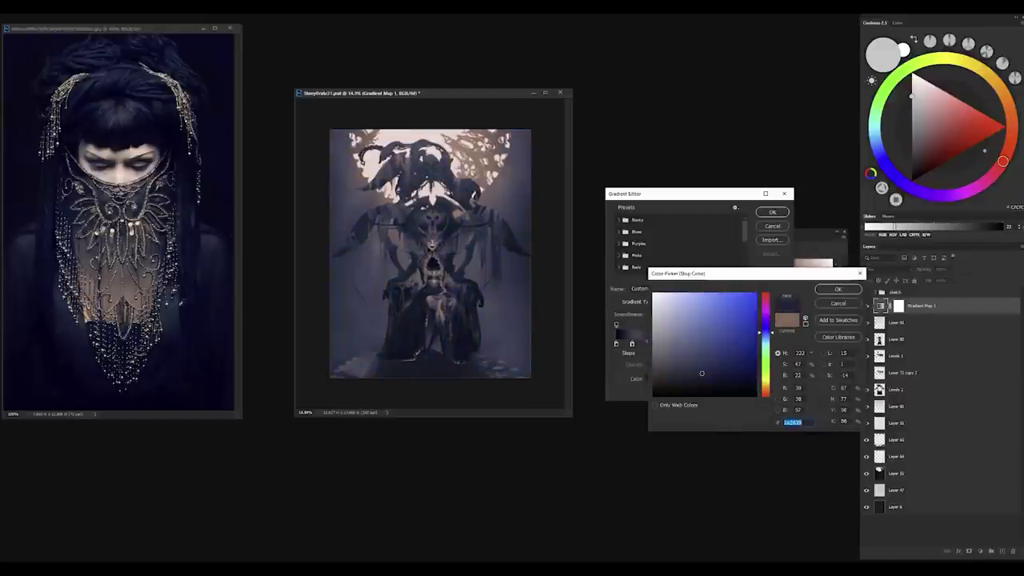
key("Return")
double_click(661, 344)
left_click_drag(766, 393, 770, 394)
key("Return")
key("Return")
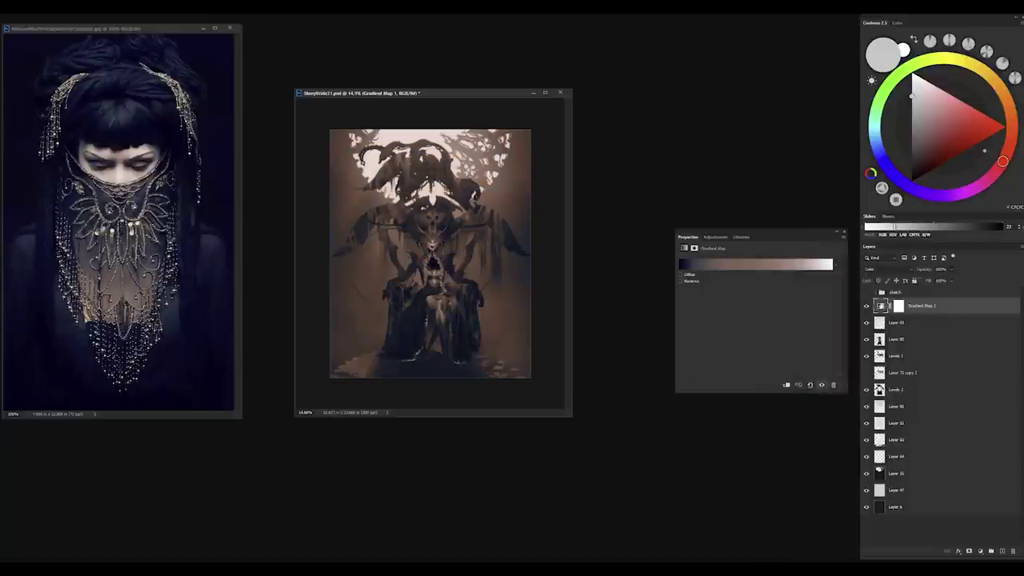
Step: Enlarge the painting's window and adjust the colour of the Gradient Map's light stop
left_click_drag(571, 416, 670, 468)
left_click(755, 264)
double_click(745, 343)
key("Return")
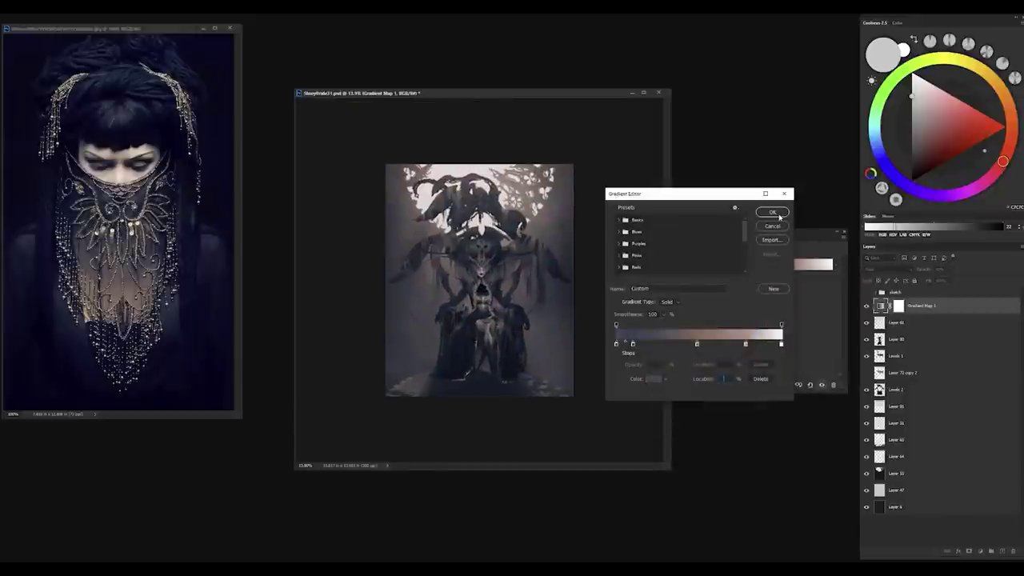
key("Return")
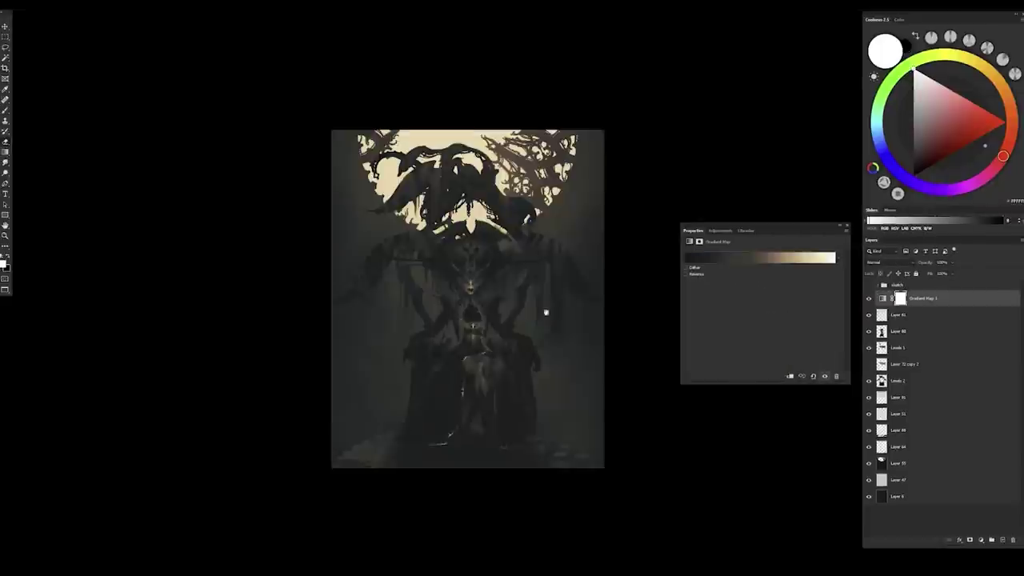
Step: Open the dark-to-gold Gradient Map for editing and set its stop at 49% to the muted brown #80634c
double_click(882, 297)
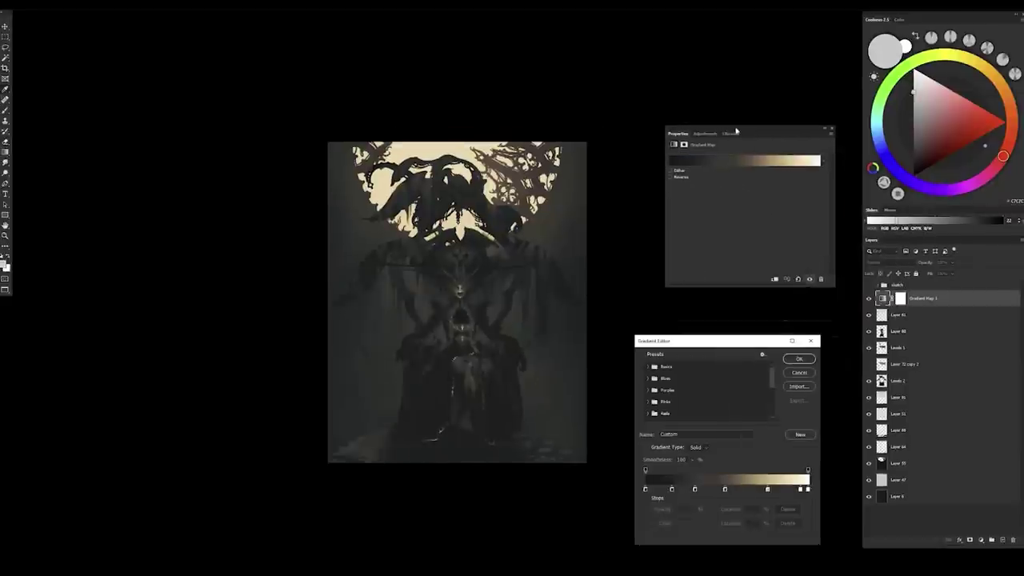
double_click(667, 393)
key("Escape")
double_click(720, 393)
left_click(698, 337)
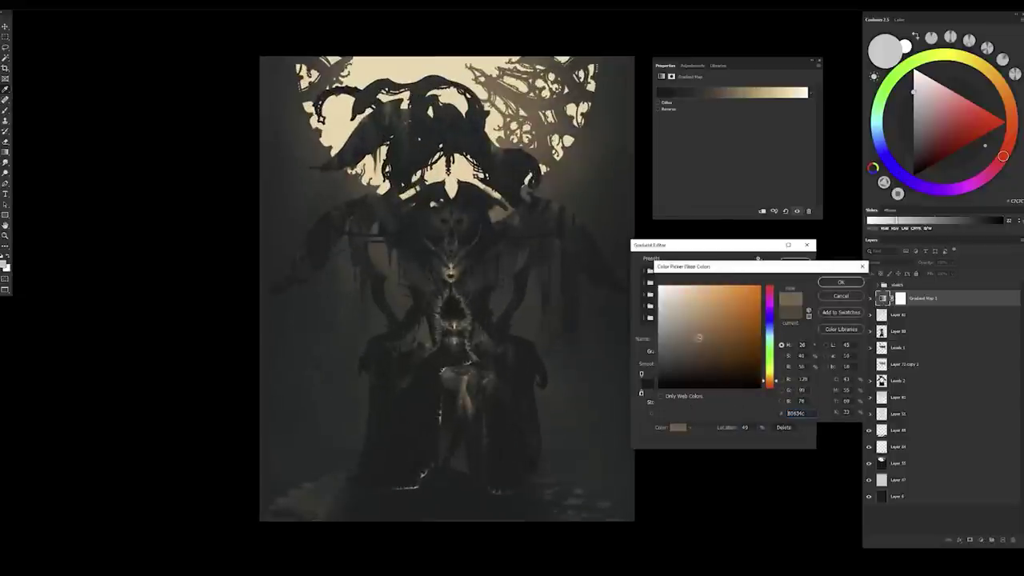
key("Return")
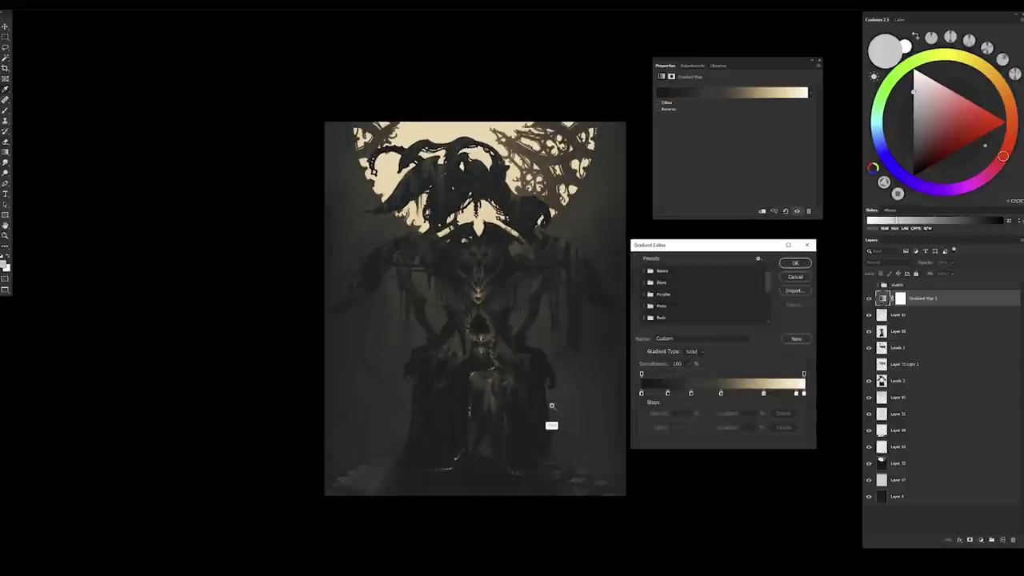
Step: Set the gradient's stop at 16% to blue-black #1e2223 and the stop at 30% to olive grey #3a3b34
left_click(677, 427)
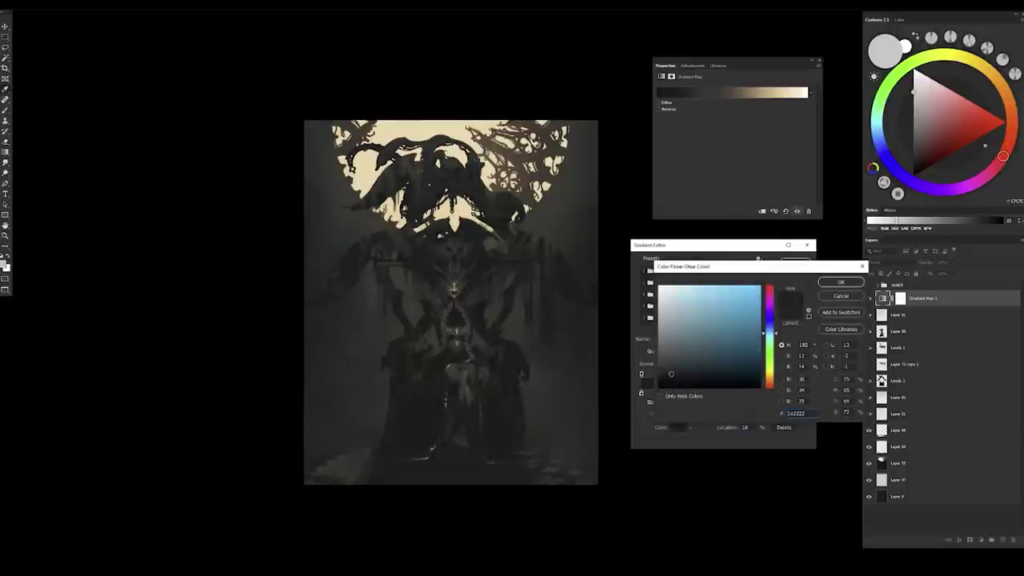
key("Return")
left_click(722, 413)
left_click(677, 427)
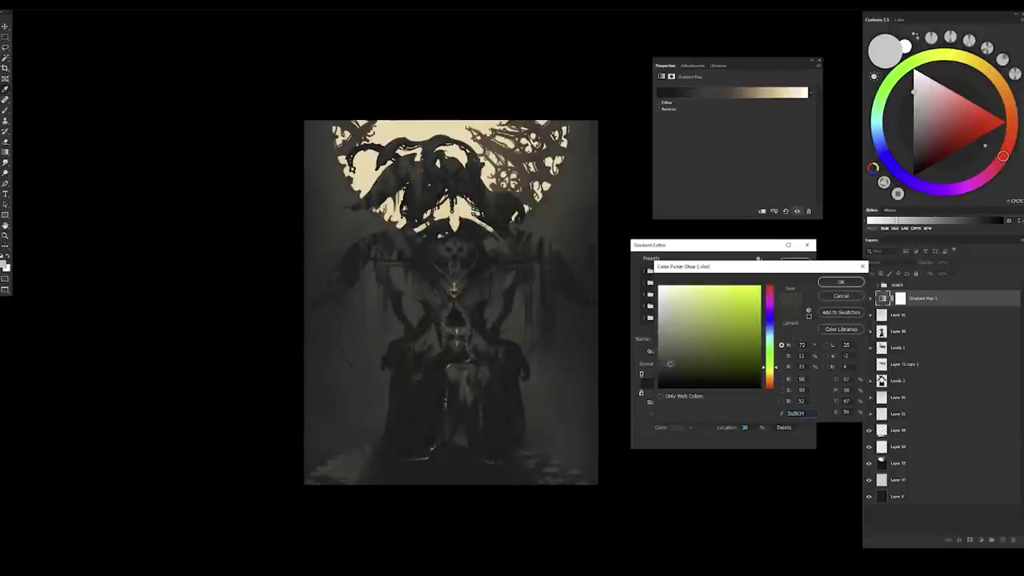
key("Return")
Step: Adjust another gradient stop's colour, apply the gradient and set the Gradient Map layer's blend mode to Color
left_click(723, 412)
left_click(676, 427)
scroll(477, 345, "down", 2)
scroll(477, 346, "up", 2)
key("Return")
key("Return")
left_click(880, 262)
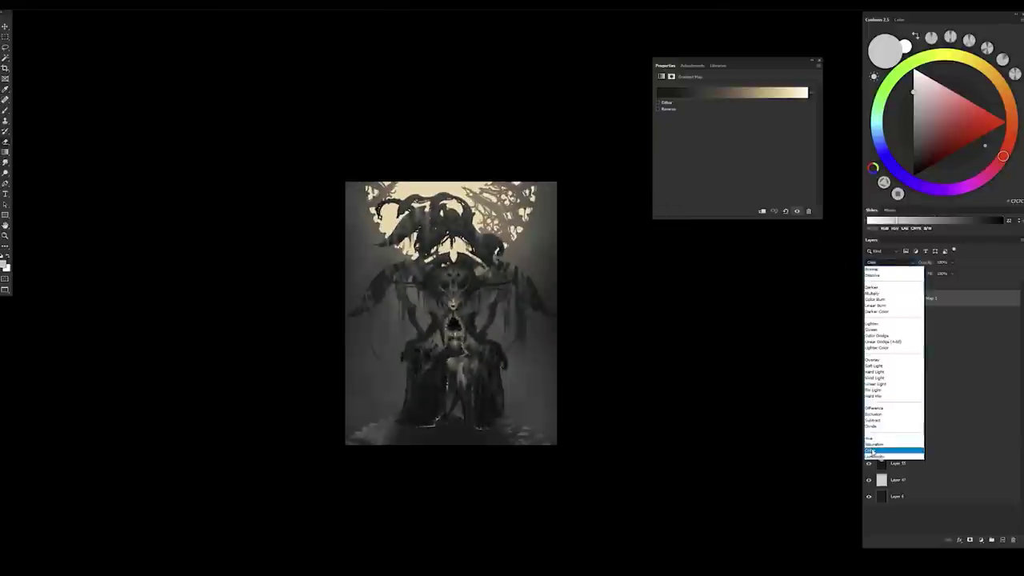
left_click(870, 452)
Step: Reopen the Gradient Map's gradient and set its stop at 30% to olive grey #3b3d35
scroll(507, 370, "up", 2)
left_click(731, 93)
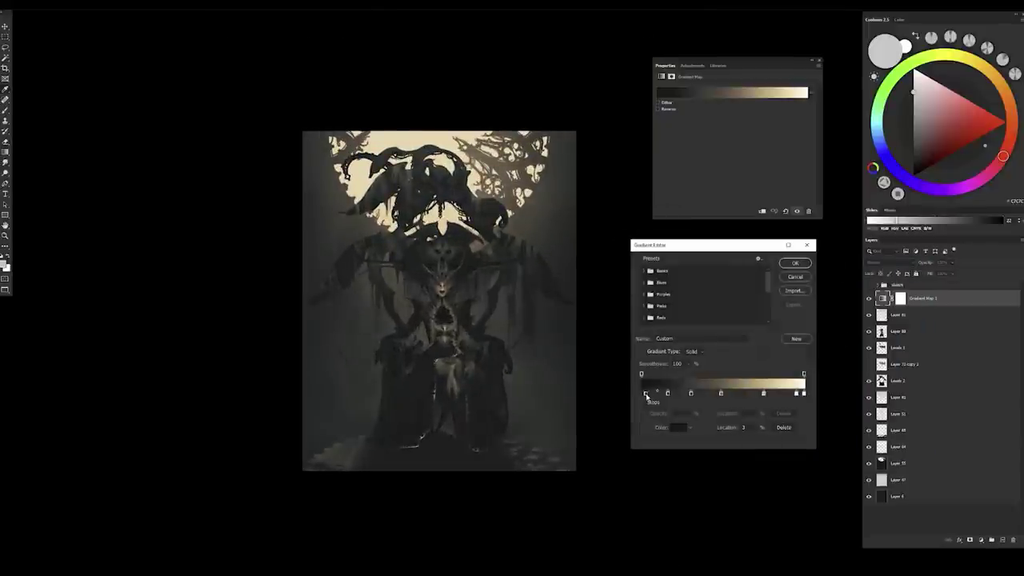
double_click(644, 393)
key("Escape")
double_click(645, 393)
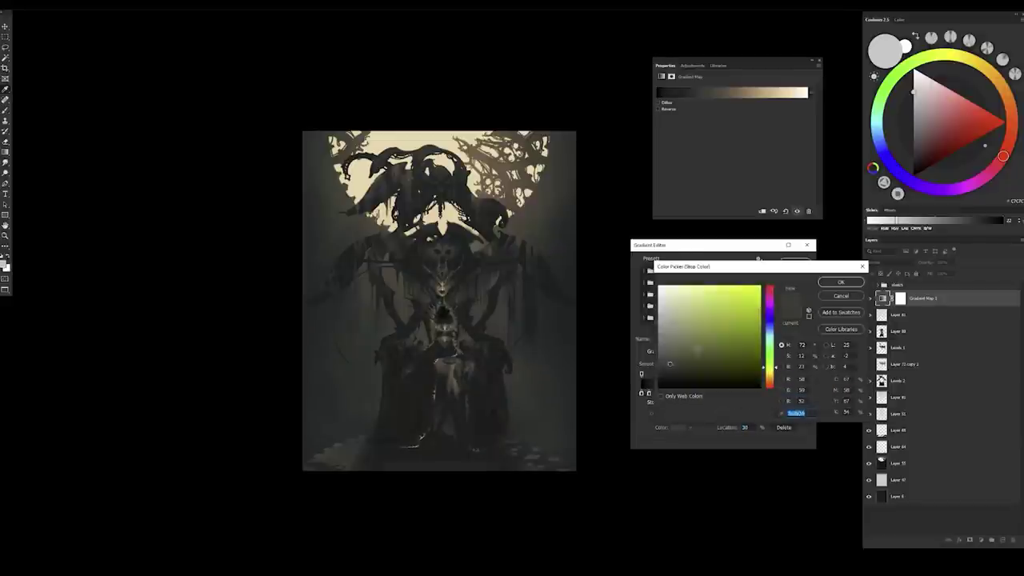
left_click(671, 363)
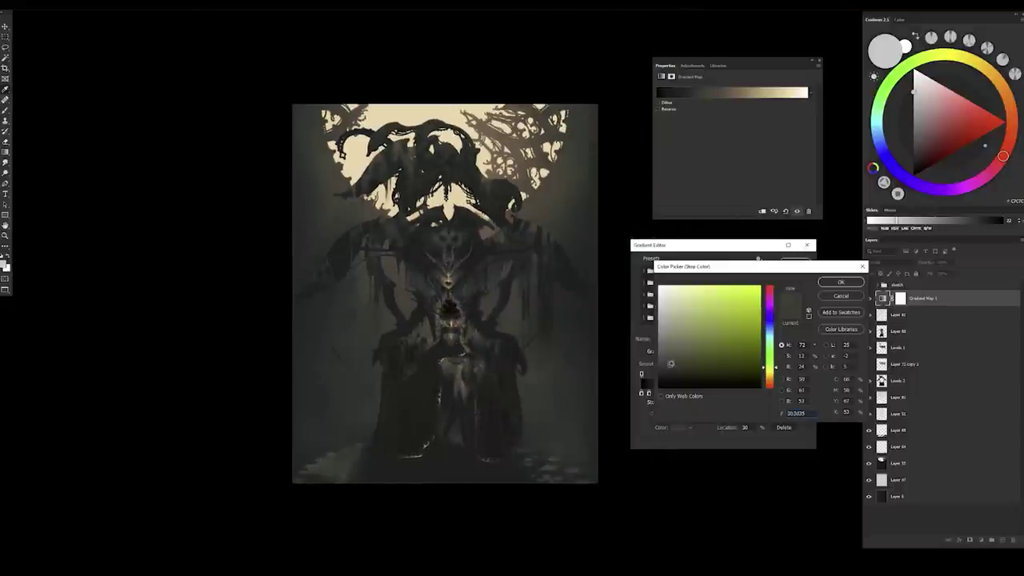
key("Return")
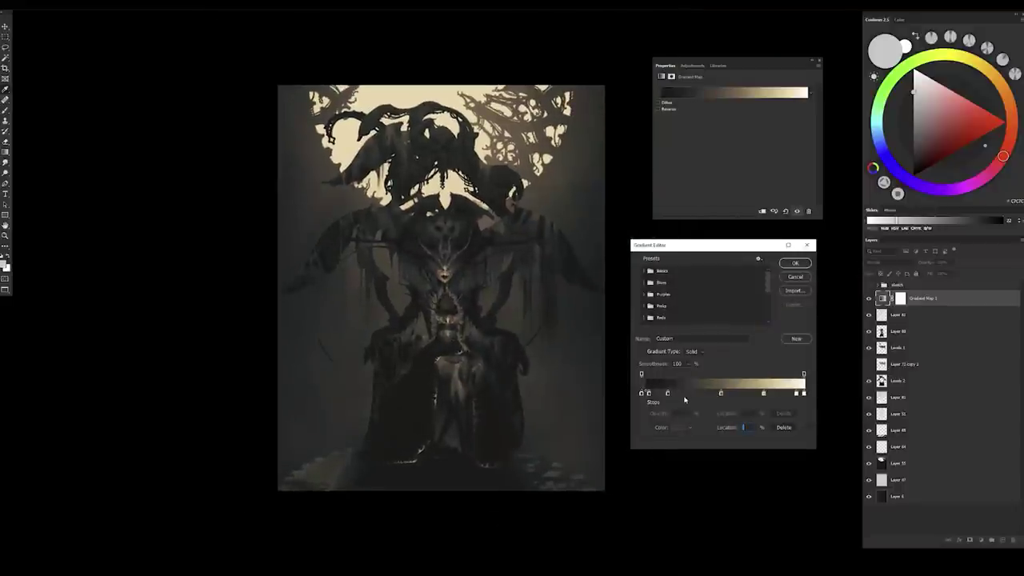
Step: Shift the gradient's brown midtone stop slightly towards the dark end and set the stop at 75% to a pale cream
left_click(721, 393)
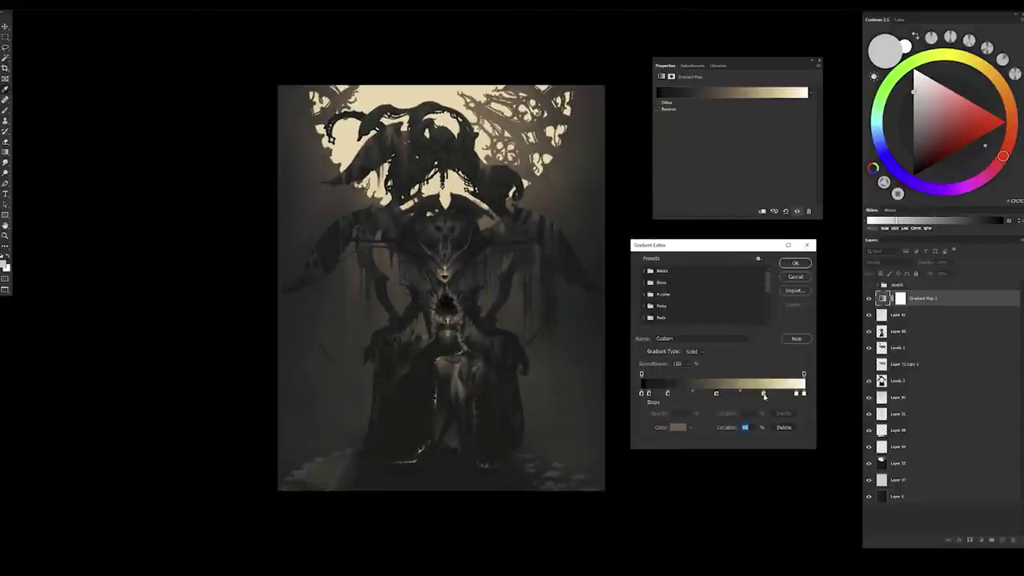
double_click(763, 394)
left_click(681, 293)
key("Return")
double_click(764, 393)
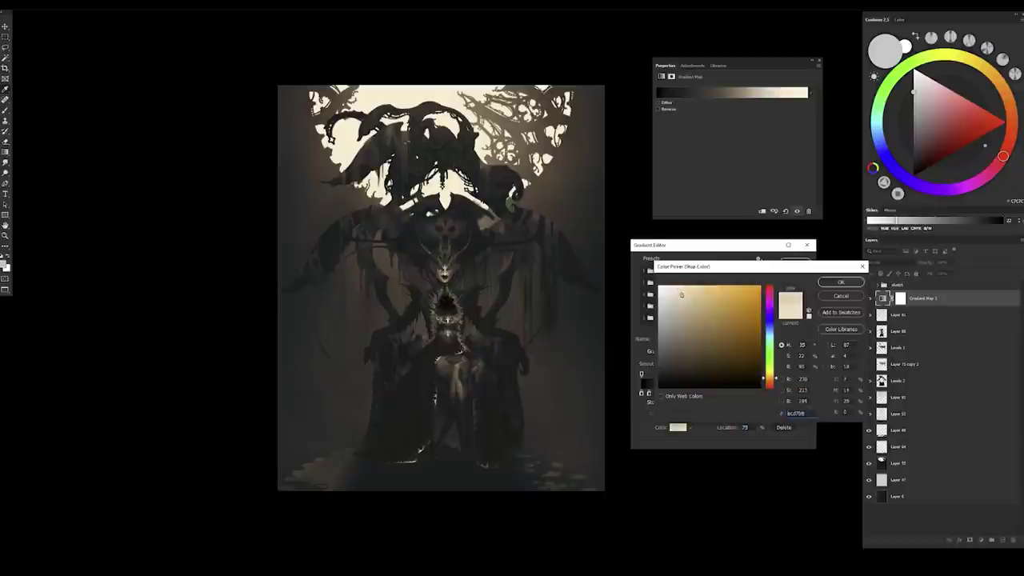
key("Return")
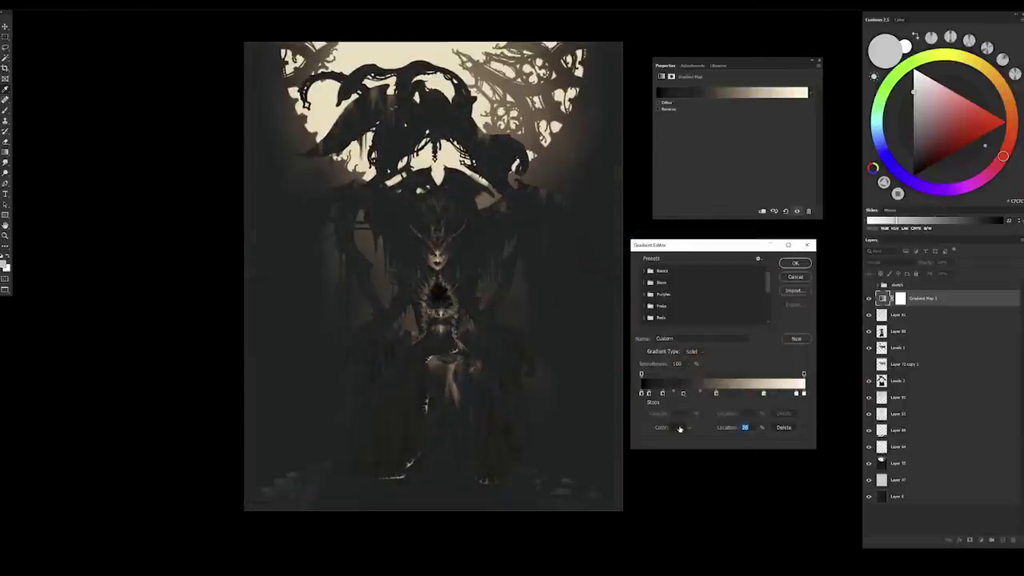
Step: Try a dark green-grey on the gradient's stop at 26%, remove that stop and apply the gradient
left_click(680, 427)
key("Return")
double_click(683, 393)
left_click_drag(768, 377, 768, 342)
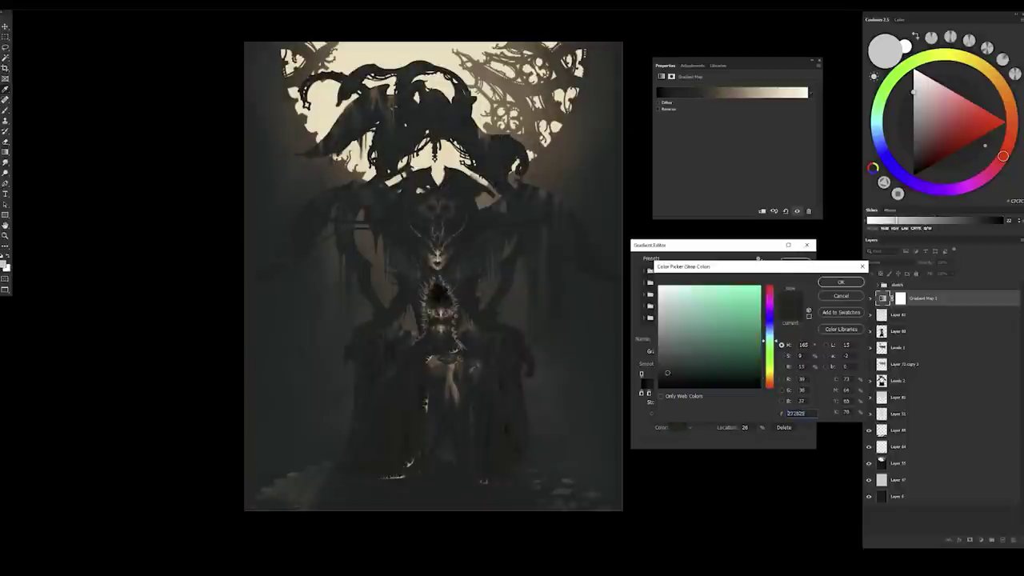
key("Return")
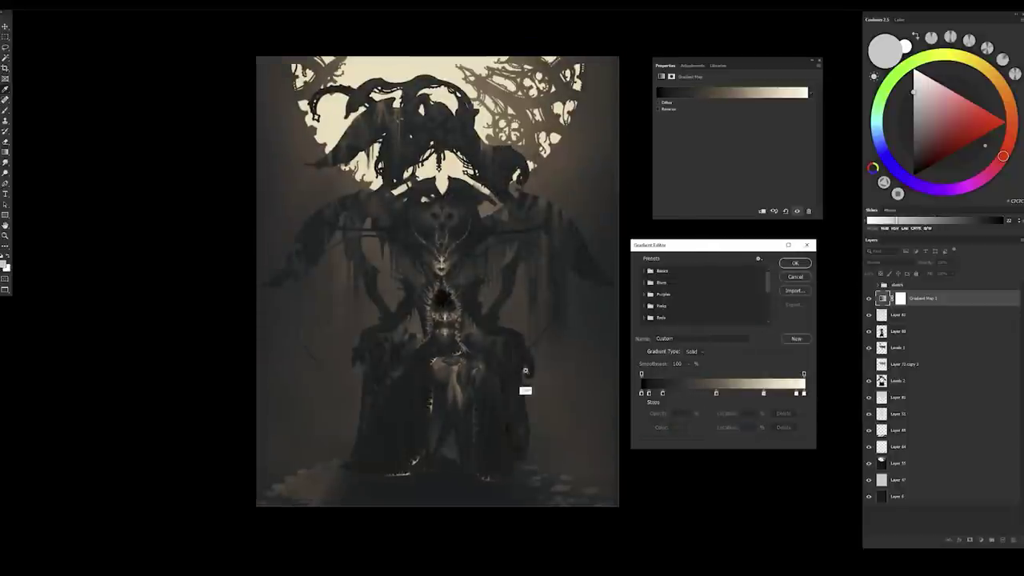
double_click(684, 394)
key("Return")
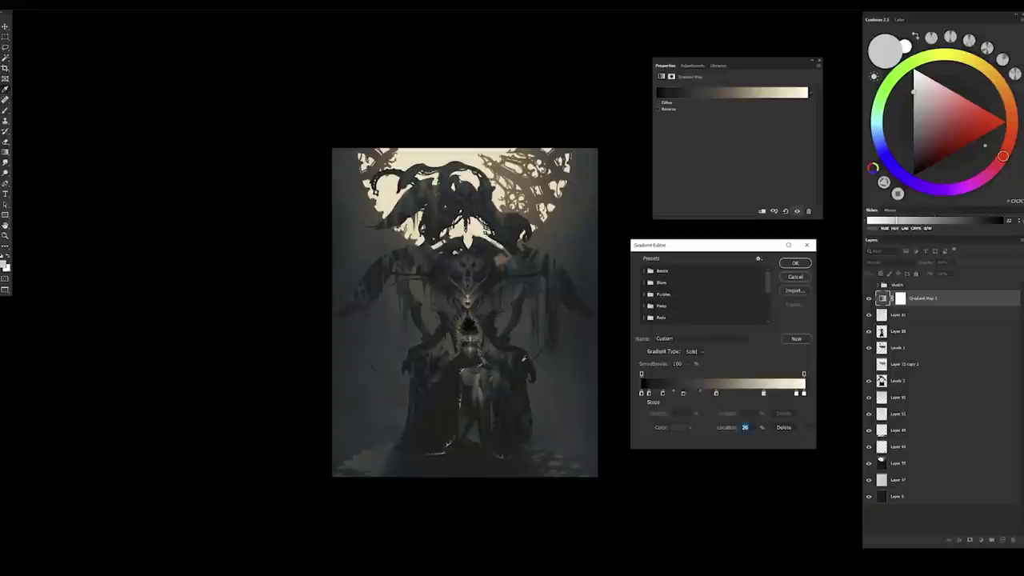
key("Return")
key("Return")
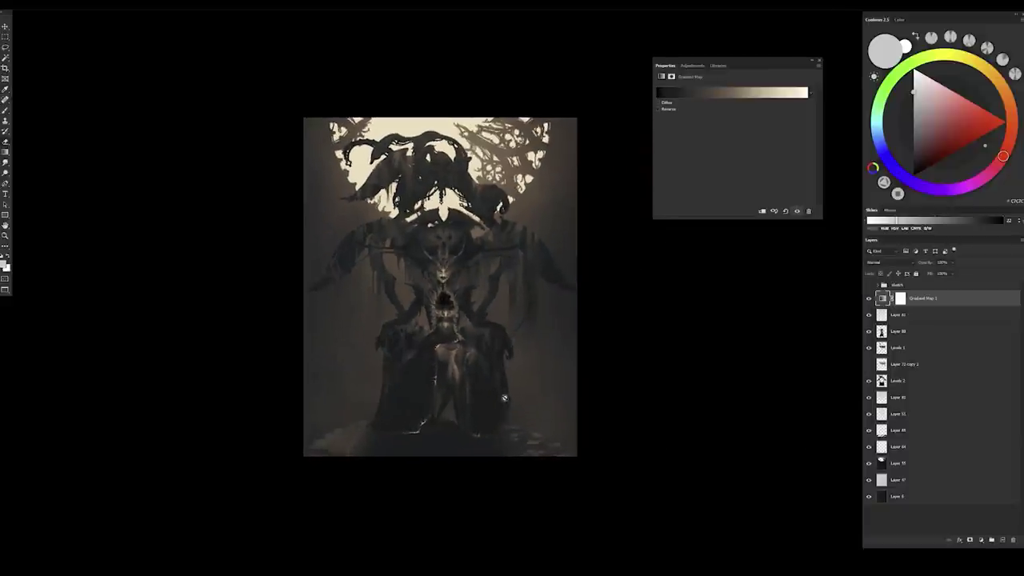
Step: Delete the hidden copy layer between Levels 1 and Levels 2
scroll(504, 398, "down", 1)
key("ctrl+z")
key("Delete")
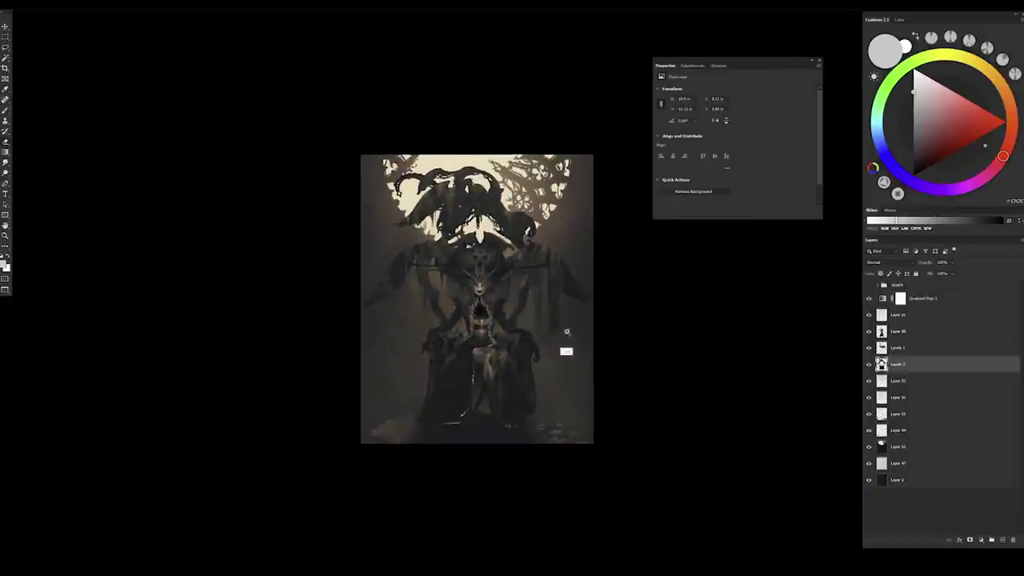
Step: Compare the painting with and without the Gradient Map layer and review its gradient stops
left_click(920, 298)
left_click(732, 92)
key("Escape")
left_click(869, 298)
left_click(868, 298)
left_click(732, 92)
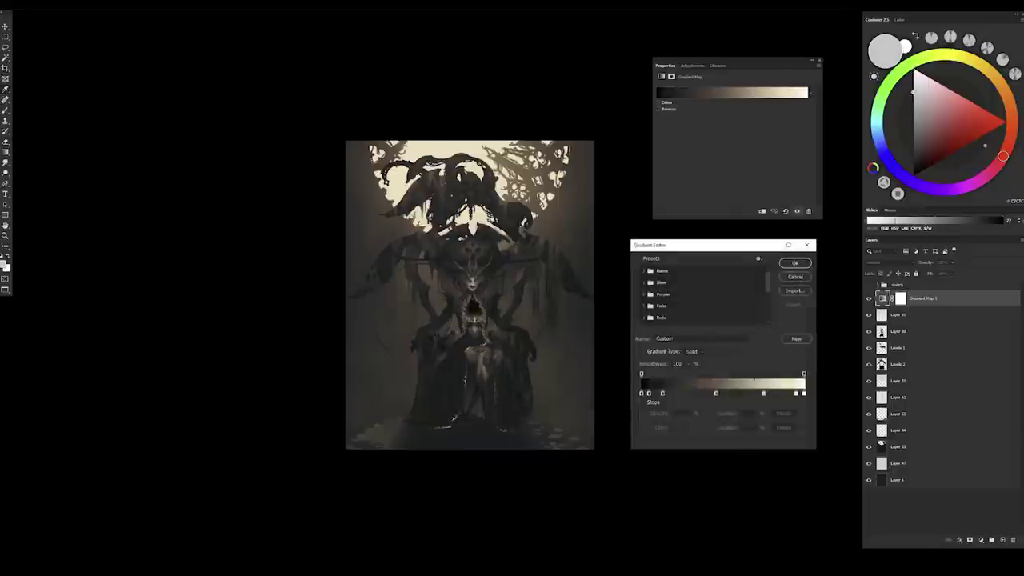
scroll(517, 388, "up", 2)
key("Return")
scroll(560, 344, "down", 2)
scroll(560, 343, "up", 2)
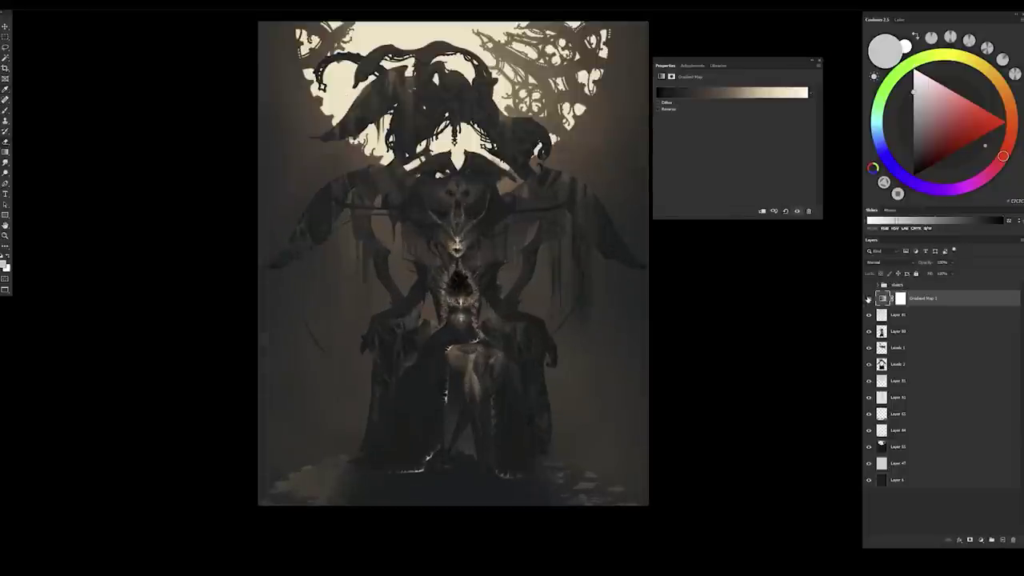
Step: Sample a near-black from the greyscale painting, set the gradient's stop at 4% to a warm near-black and apply the gradient
left_click(868, 299)
left_click(448, 354, "alt")
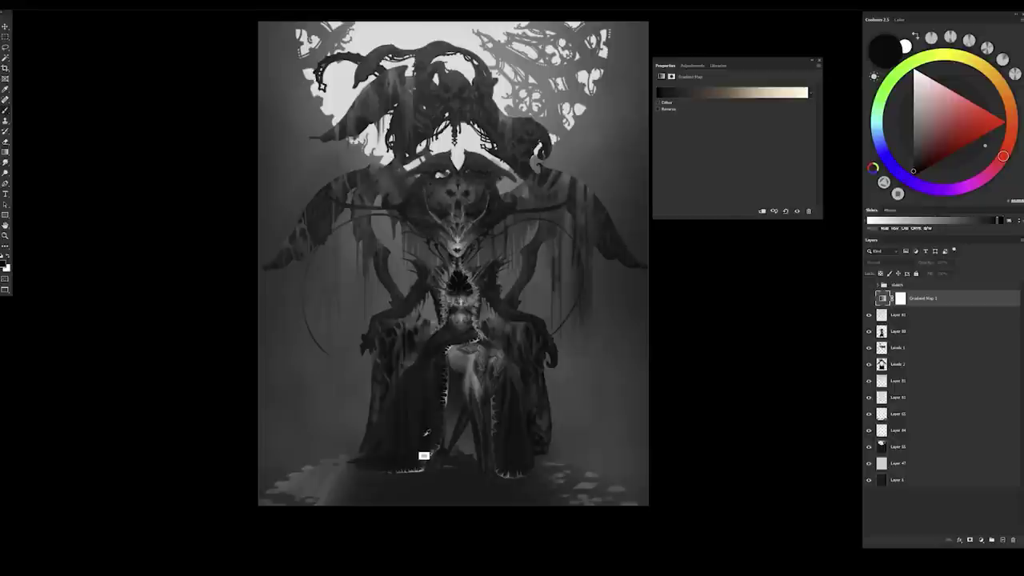
key("ctrl+comma")
left_click(698, 93)
double_click(644, 393)
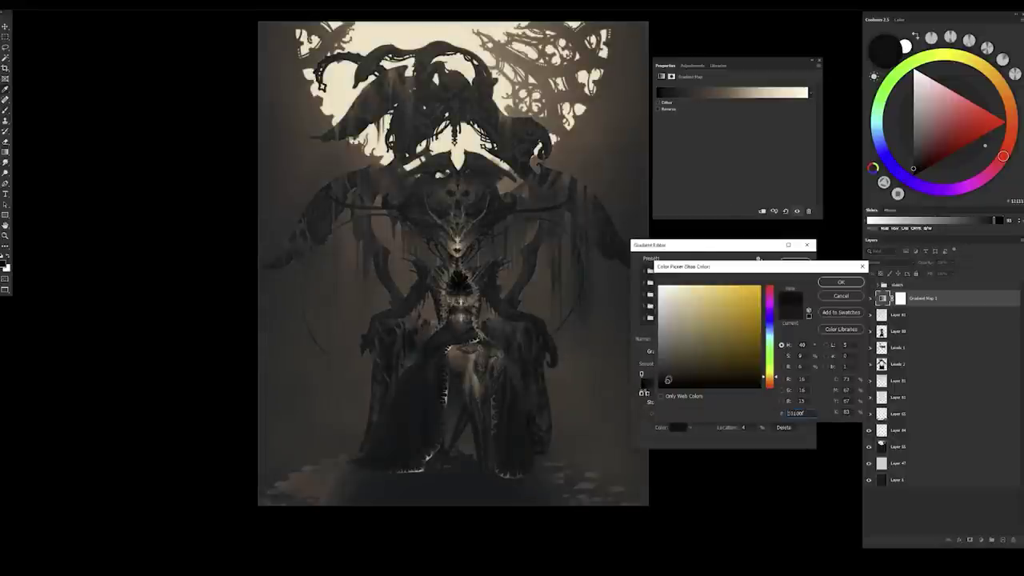
key("Return")
key("Return")
Step: Compare the painting with and without the Gradient Map layer and reduce that layer's opacity slightly
left_click(869, 299)
left_click(868, 299)
key("ctrl+0")
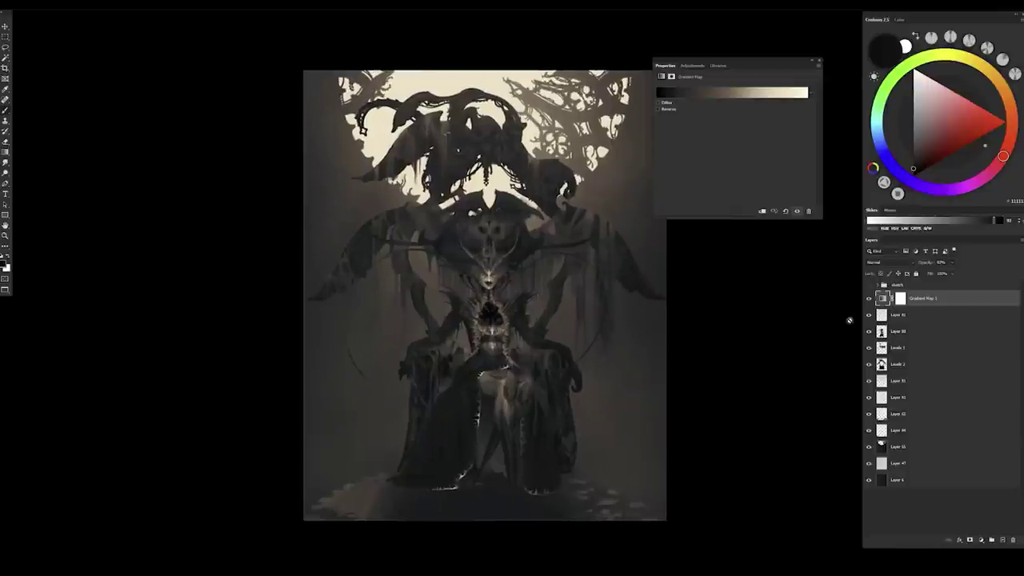
Step: Step down the layer stack and select the painting layer two below Levels 2
key("alt+[")
key("ctrl+minus")
key("alt+[")
key("alt+[")
key("alt+[")
key("alt+[")
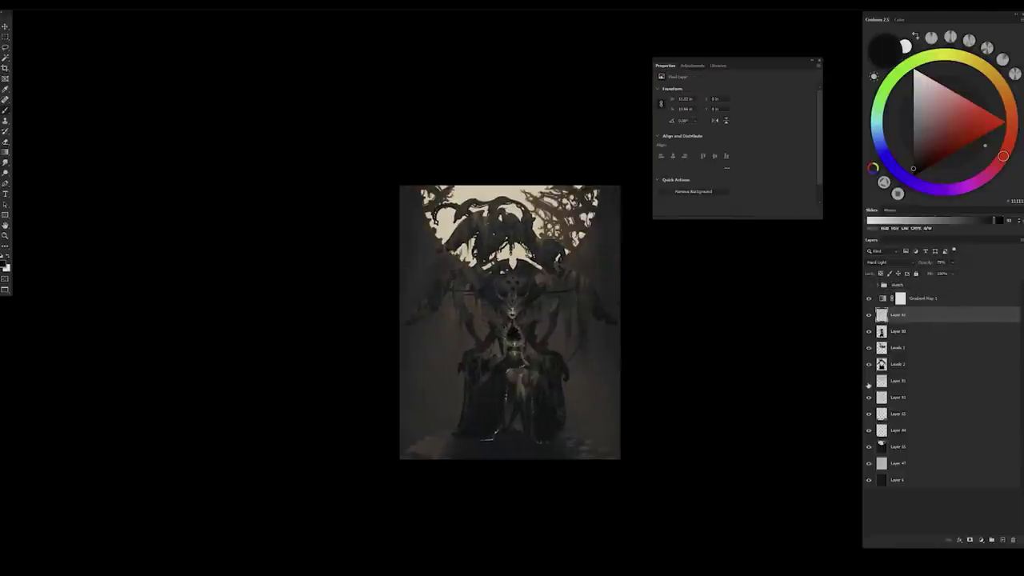
key("ctrl+minus")
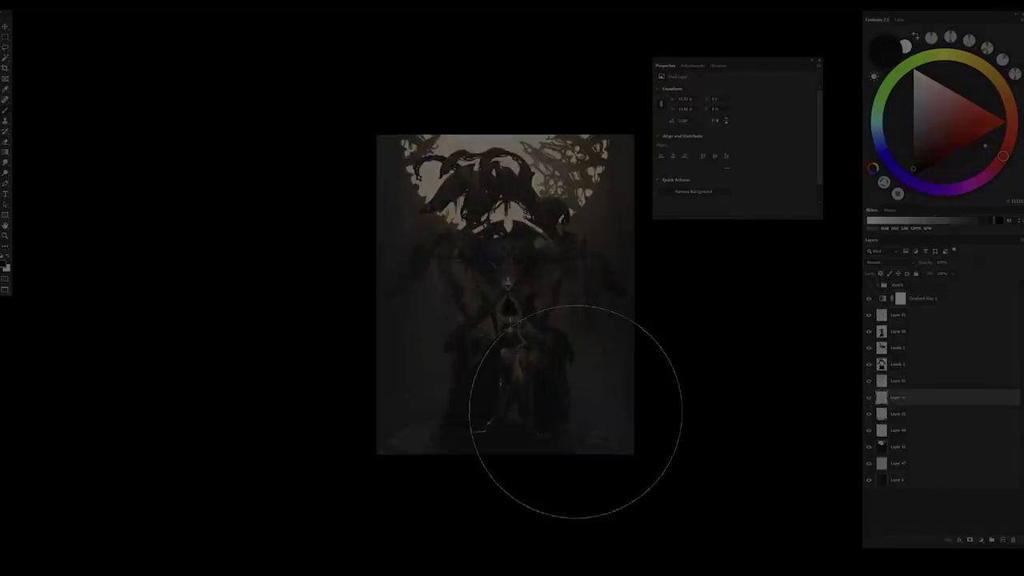